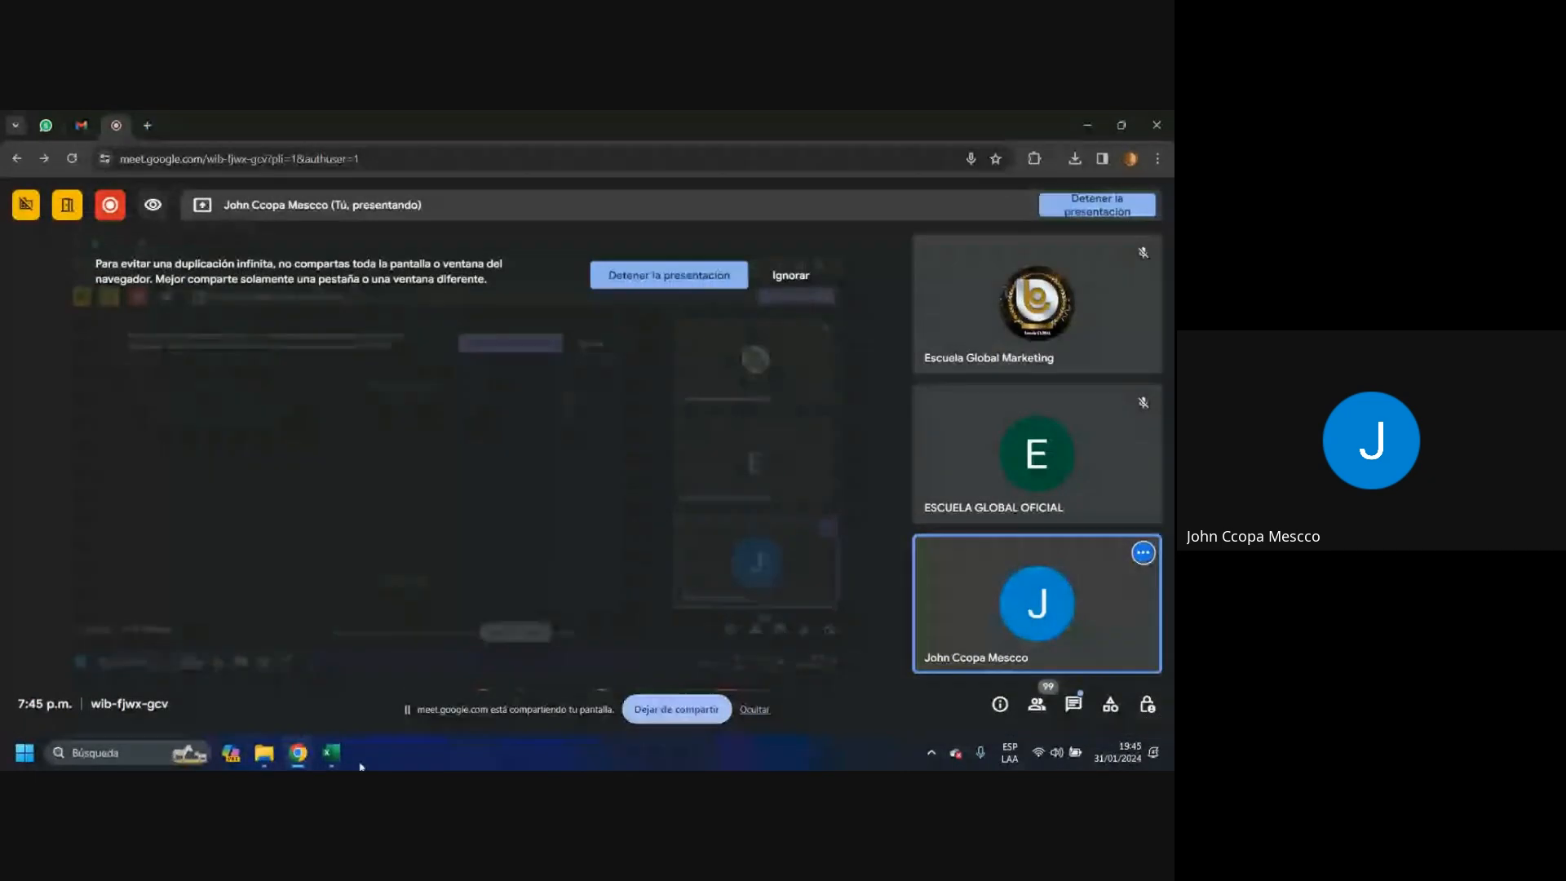
# - Switch to the blank Libro1 workbook in Excel and display the Crystal Ball commands
pyautogui.click(331, 752)
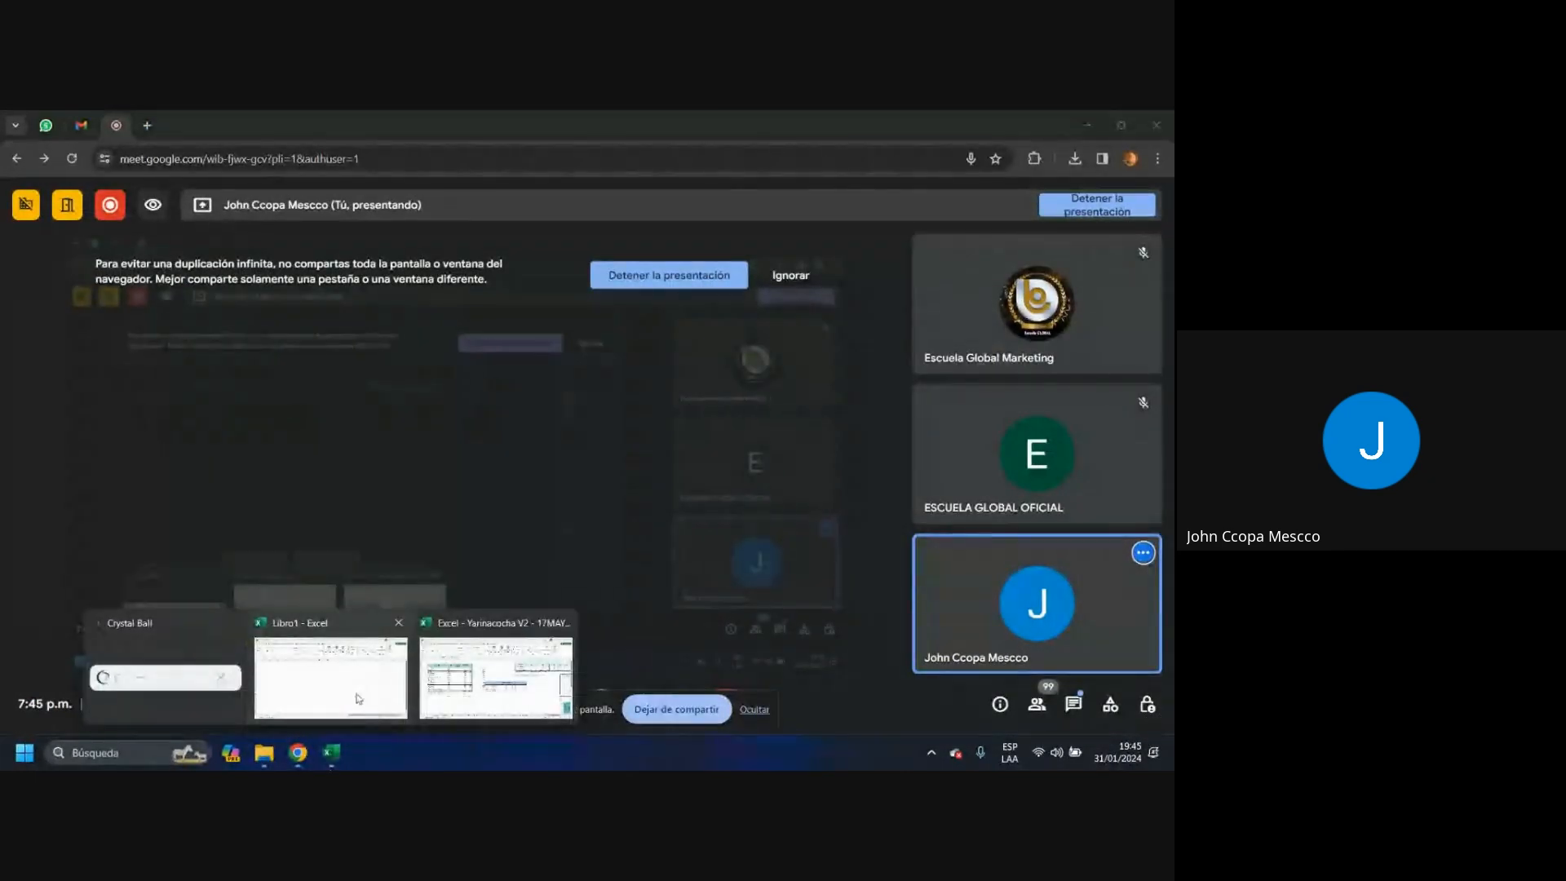
pyautogui.click(399, 725)
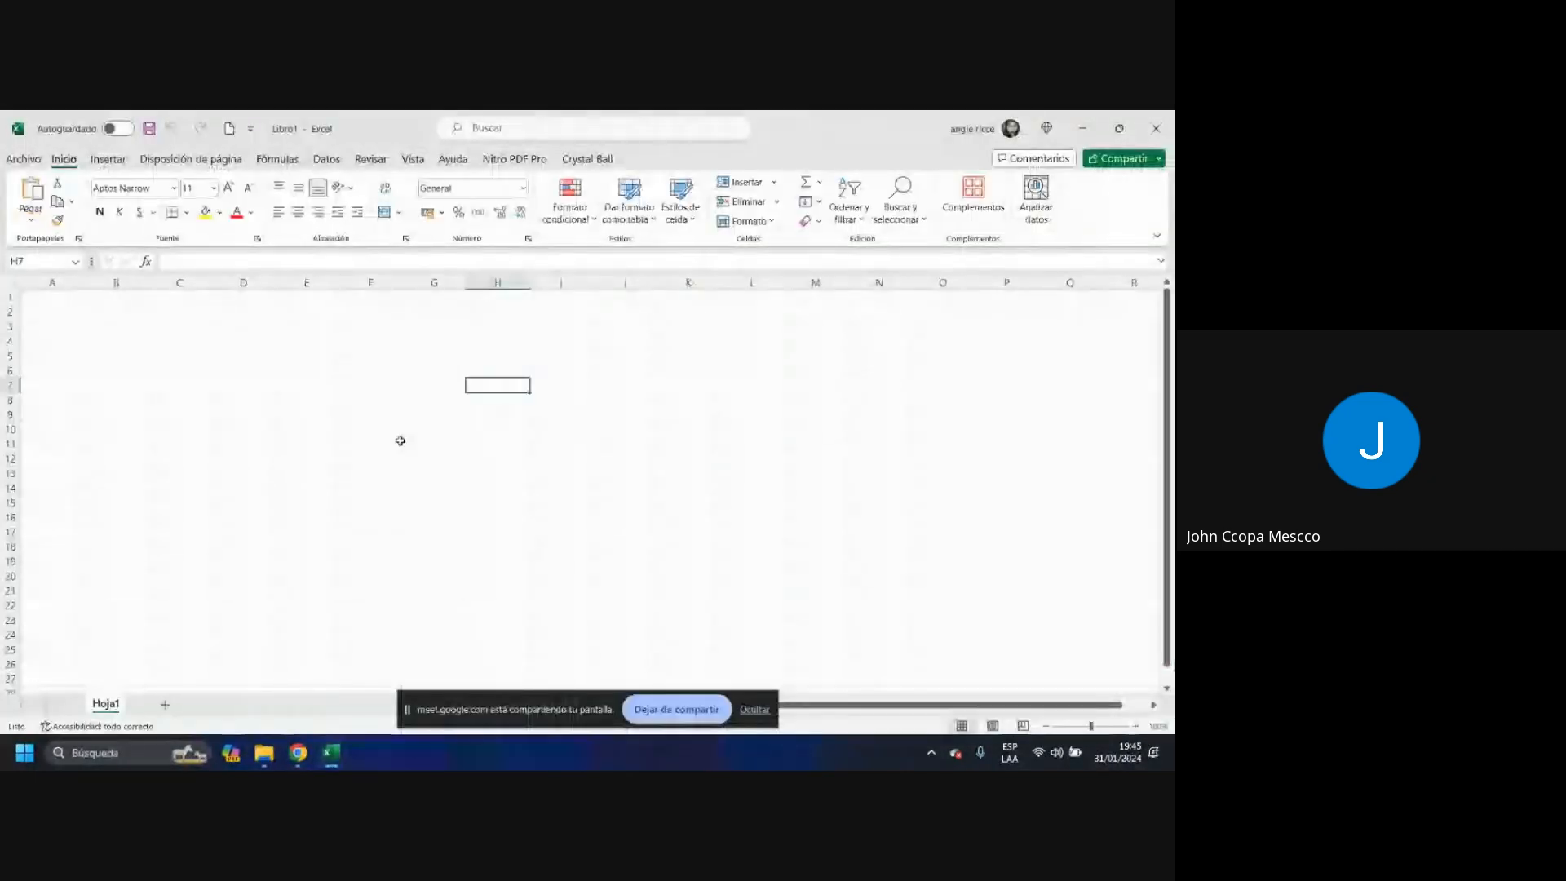
pyautogui.click(754, 709)
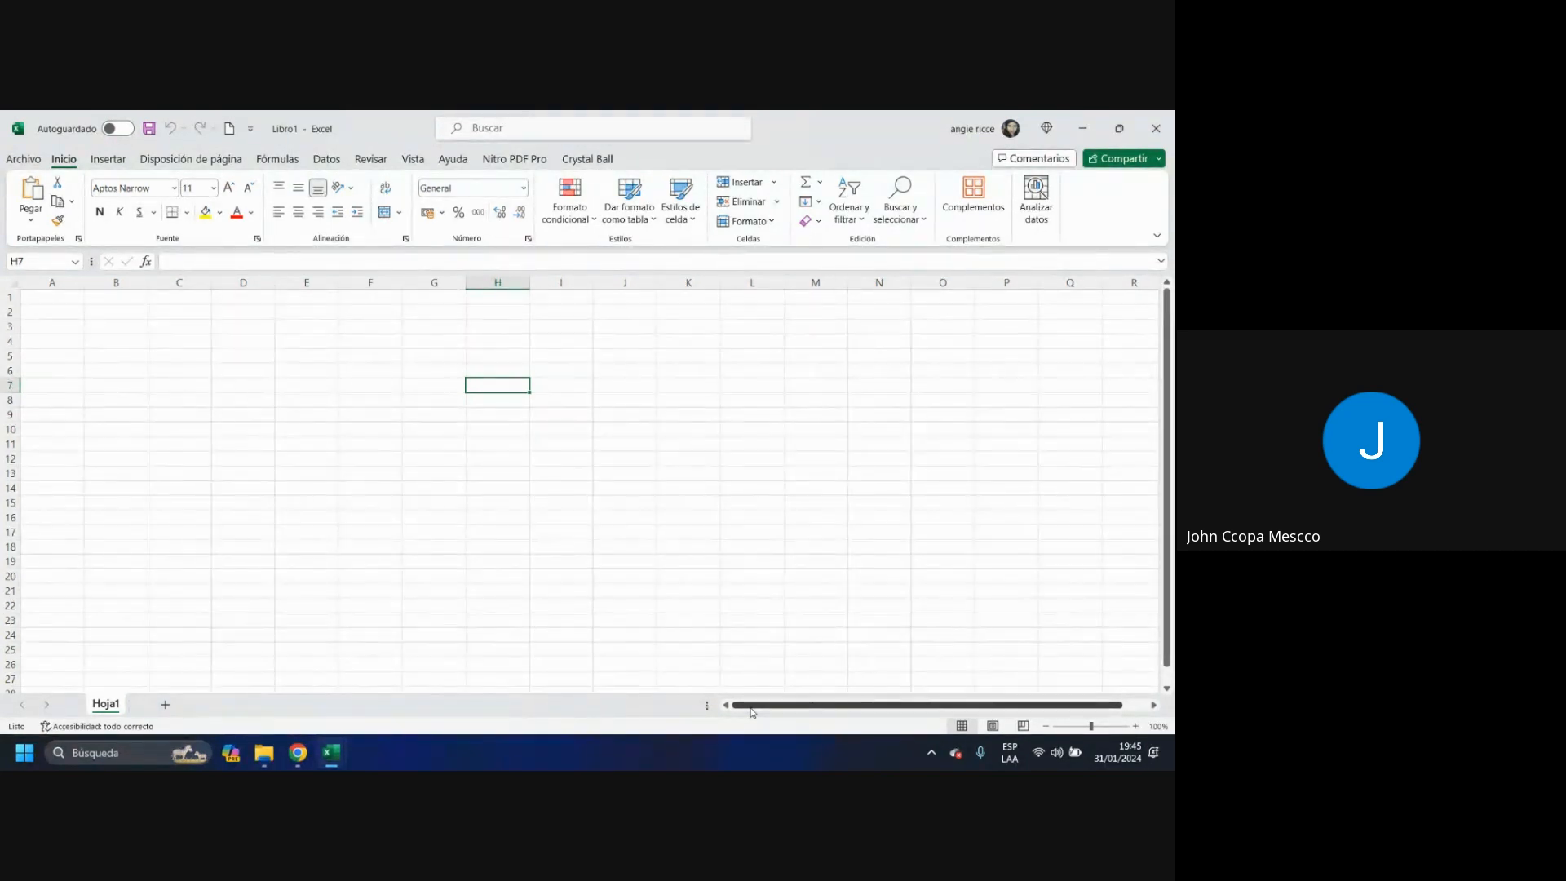
pyautogui.click(612, 160)
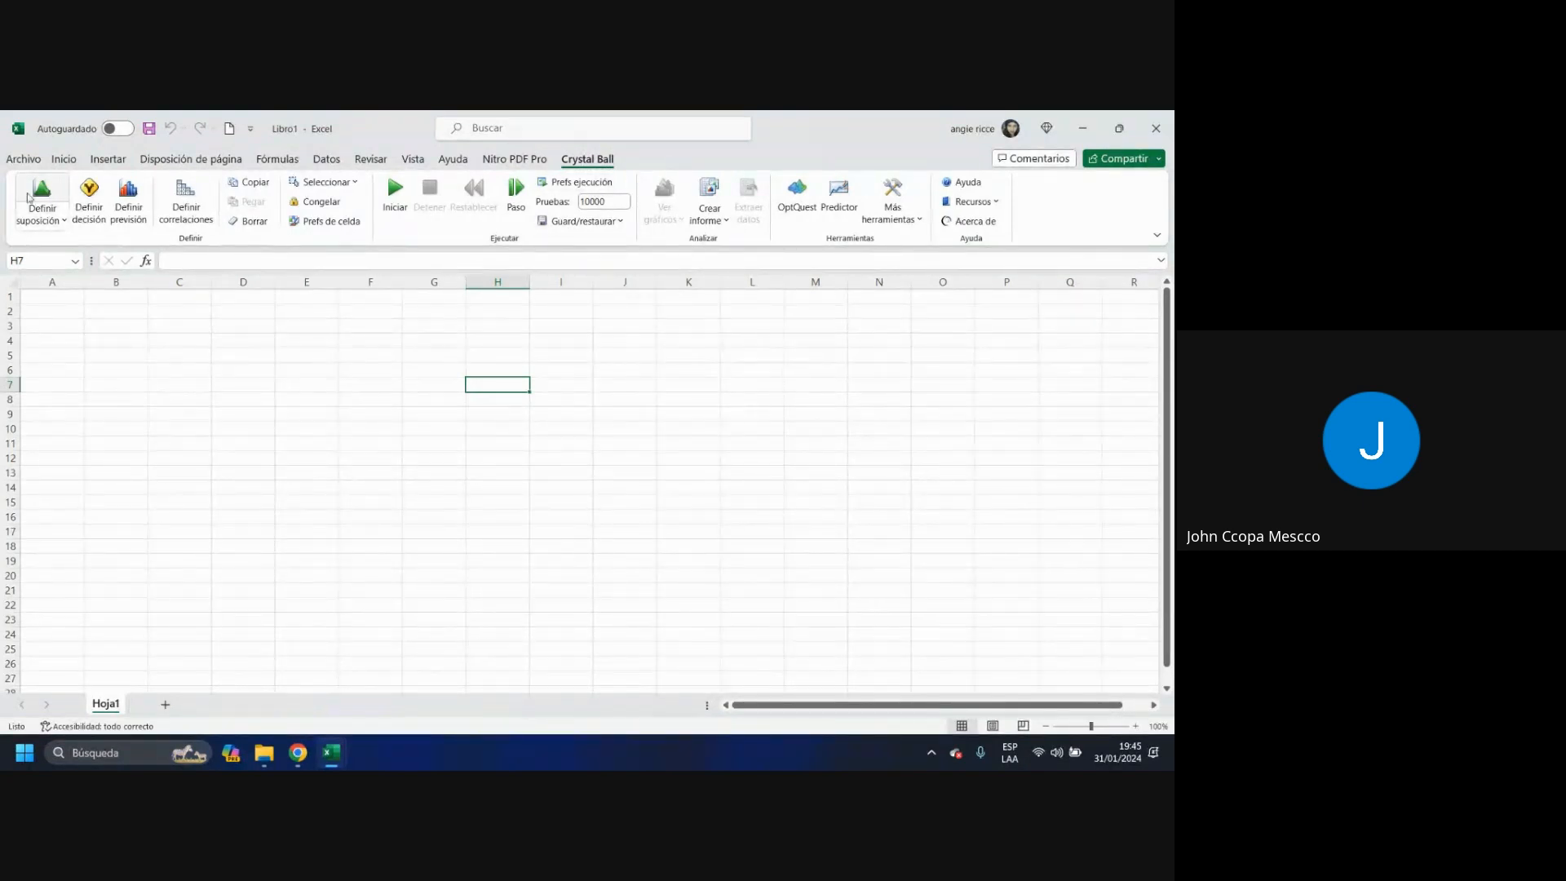
pyautogui.click(342, 332)
pyautogui.click(179, 342)
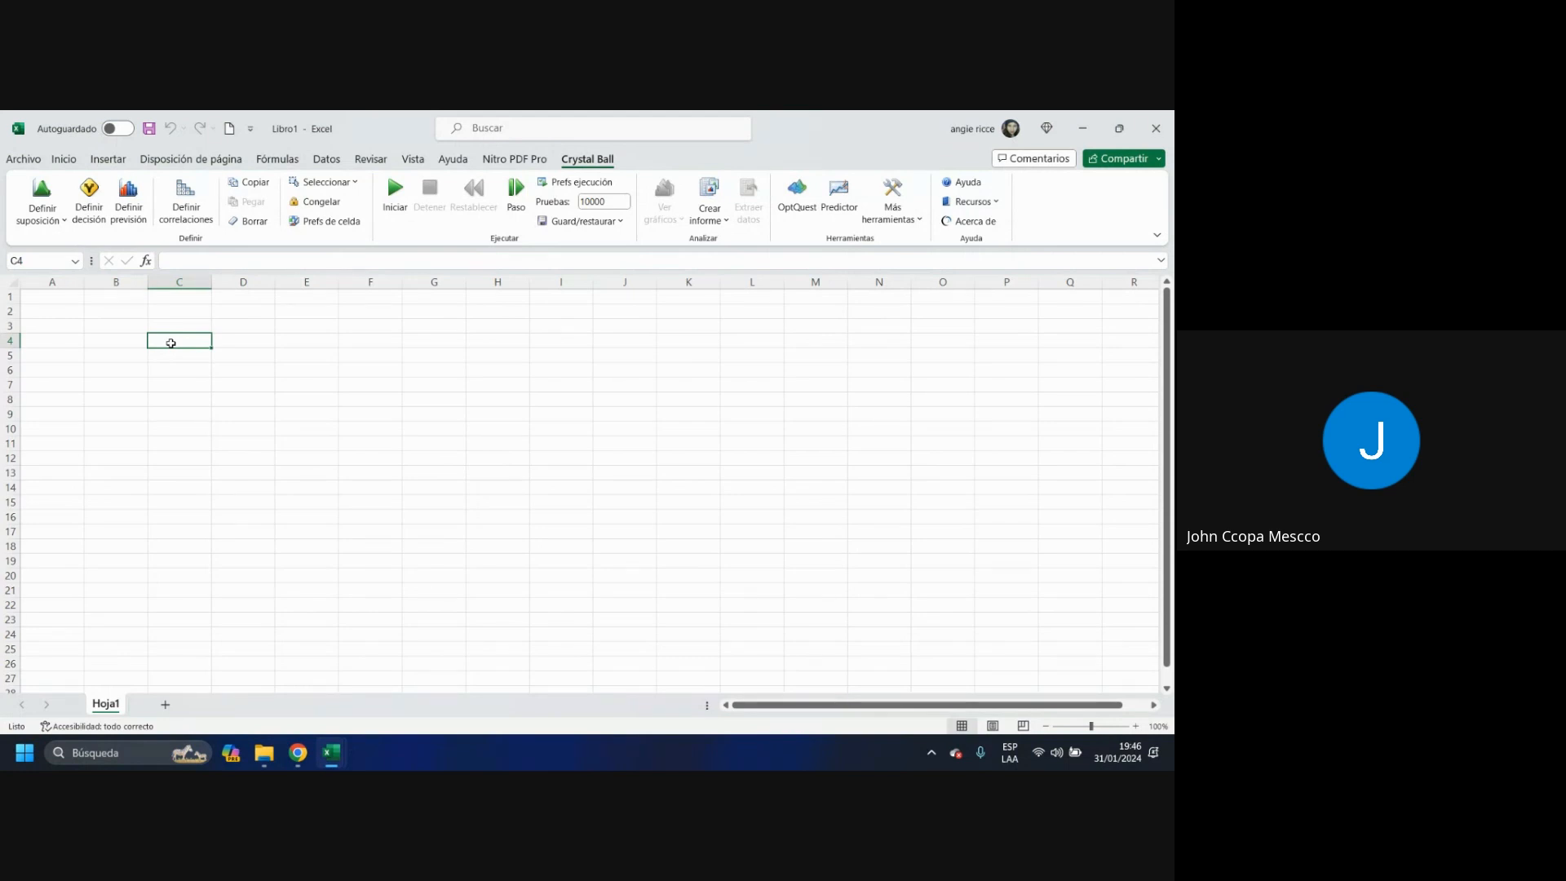
# - Switch to the Yarinacocha V2 workbook and look through its sheets from DATACRIM to Cronograma
pyautogui.moveTo(331, 752)
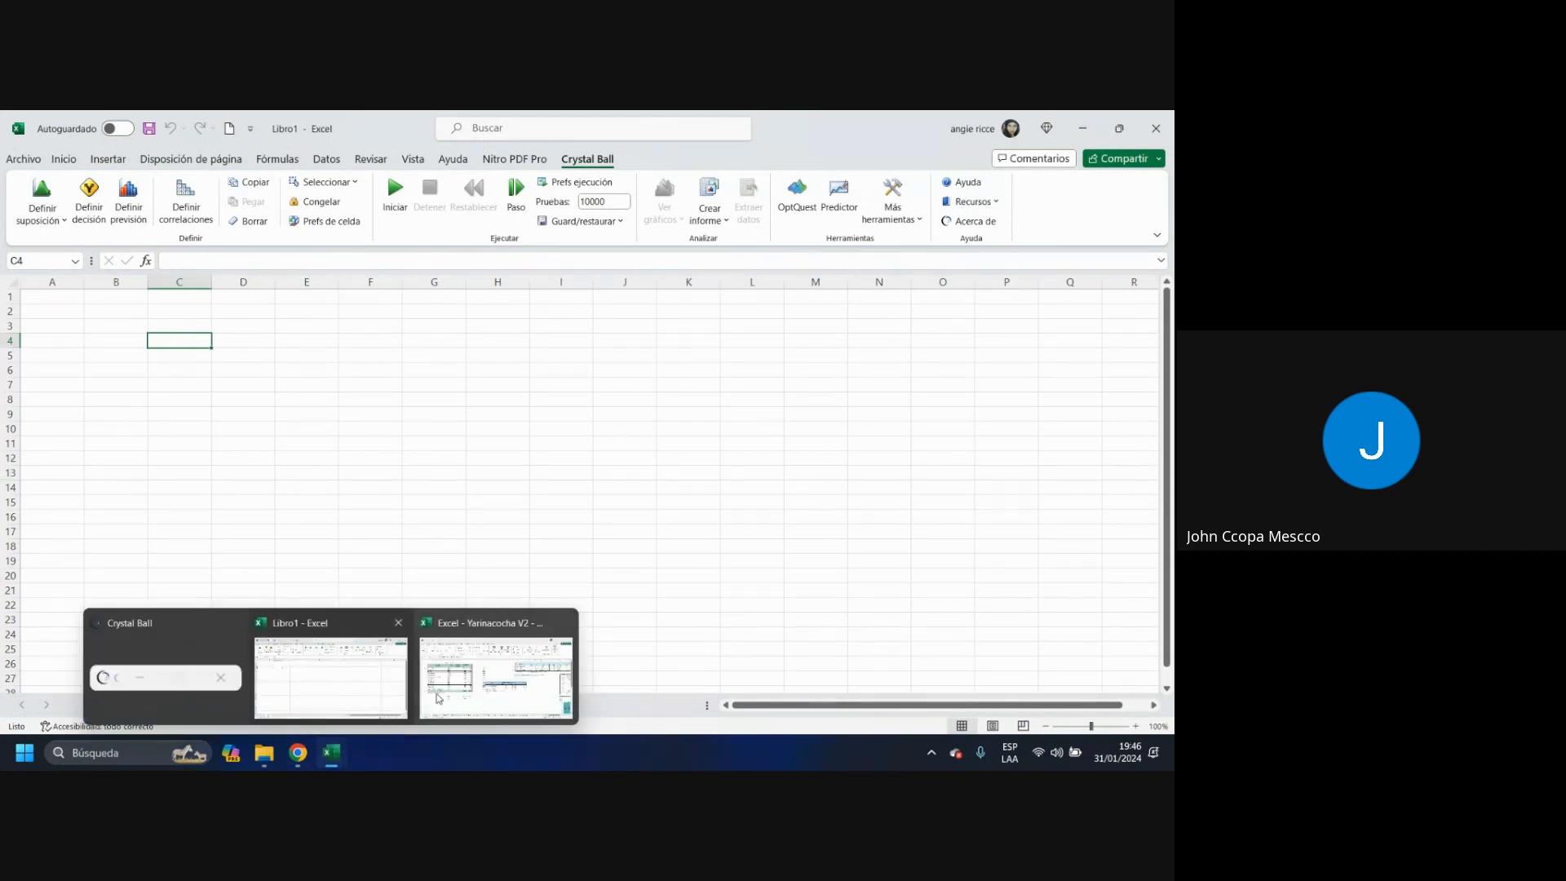
pyautogui.click(494, 681)
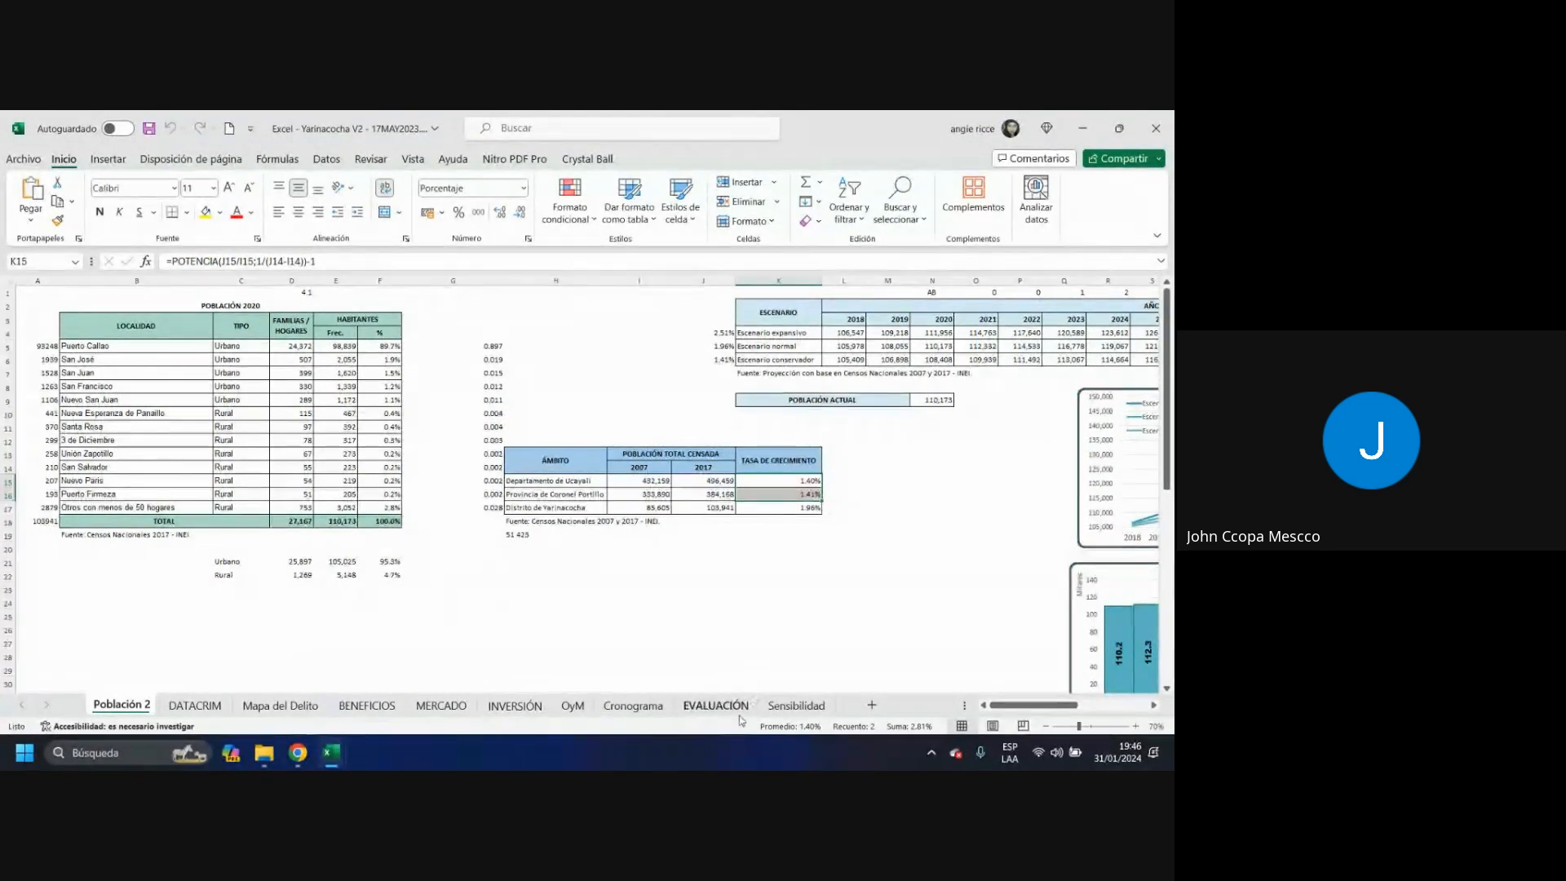
pyautogui.click(182, 725)
pyautogui.click(224, 709)
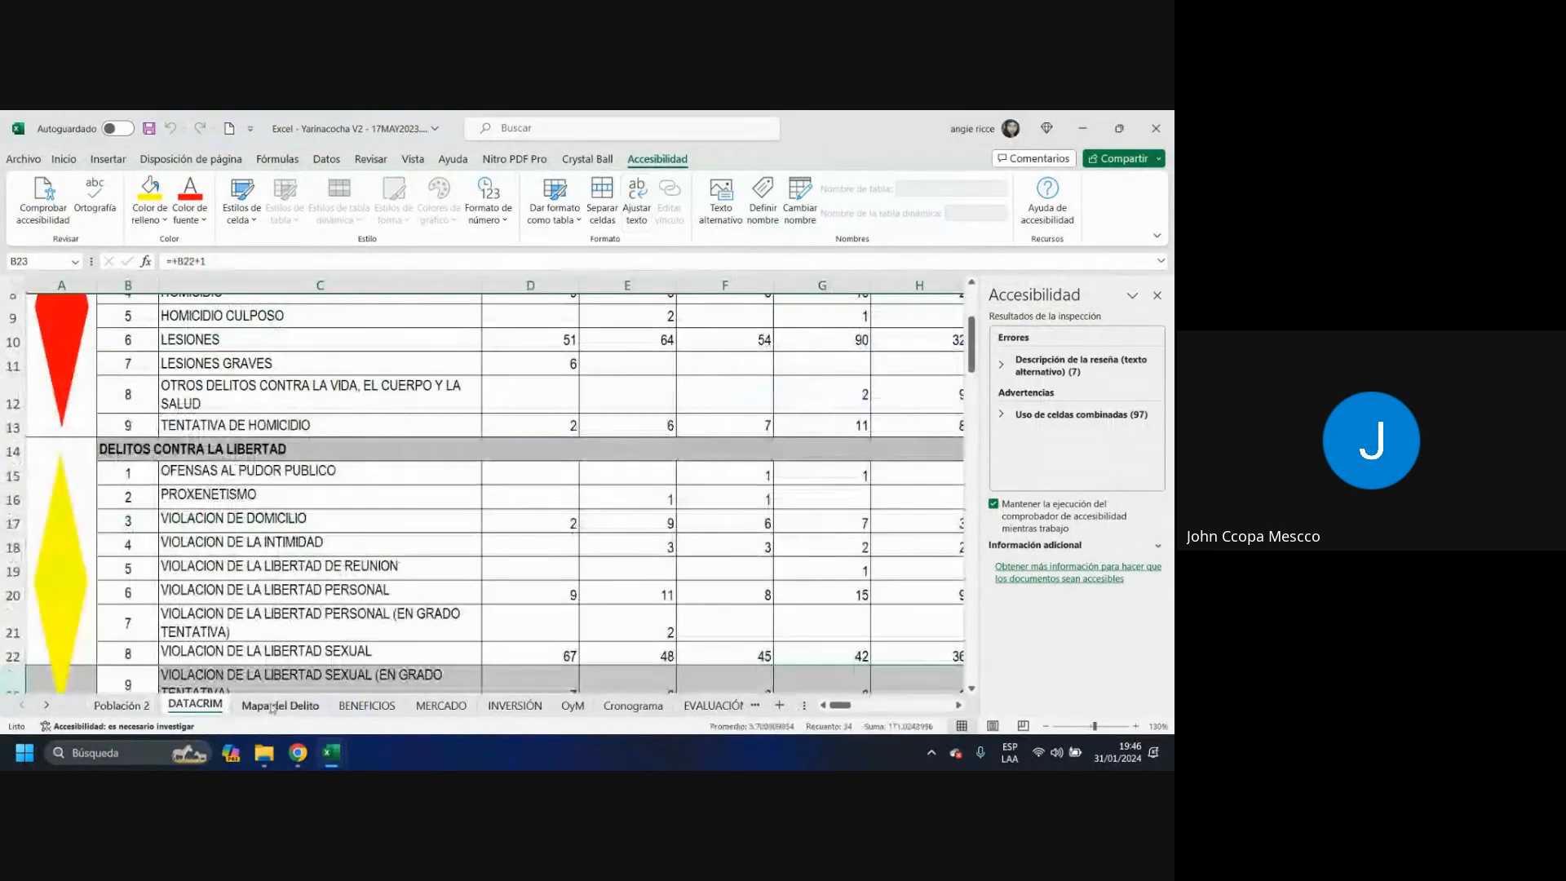
pyautogui.click(280, 706)
pyautogui.click(366, 705)
pyautogui.click(443, 706)
pyautogui.click(633, 705)
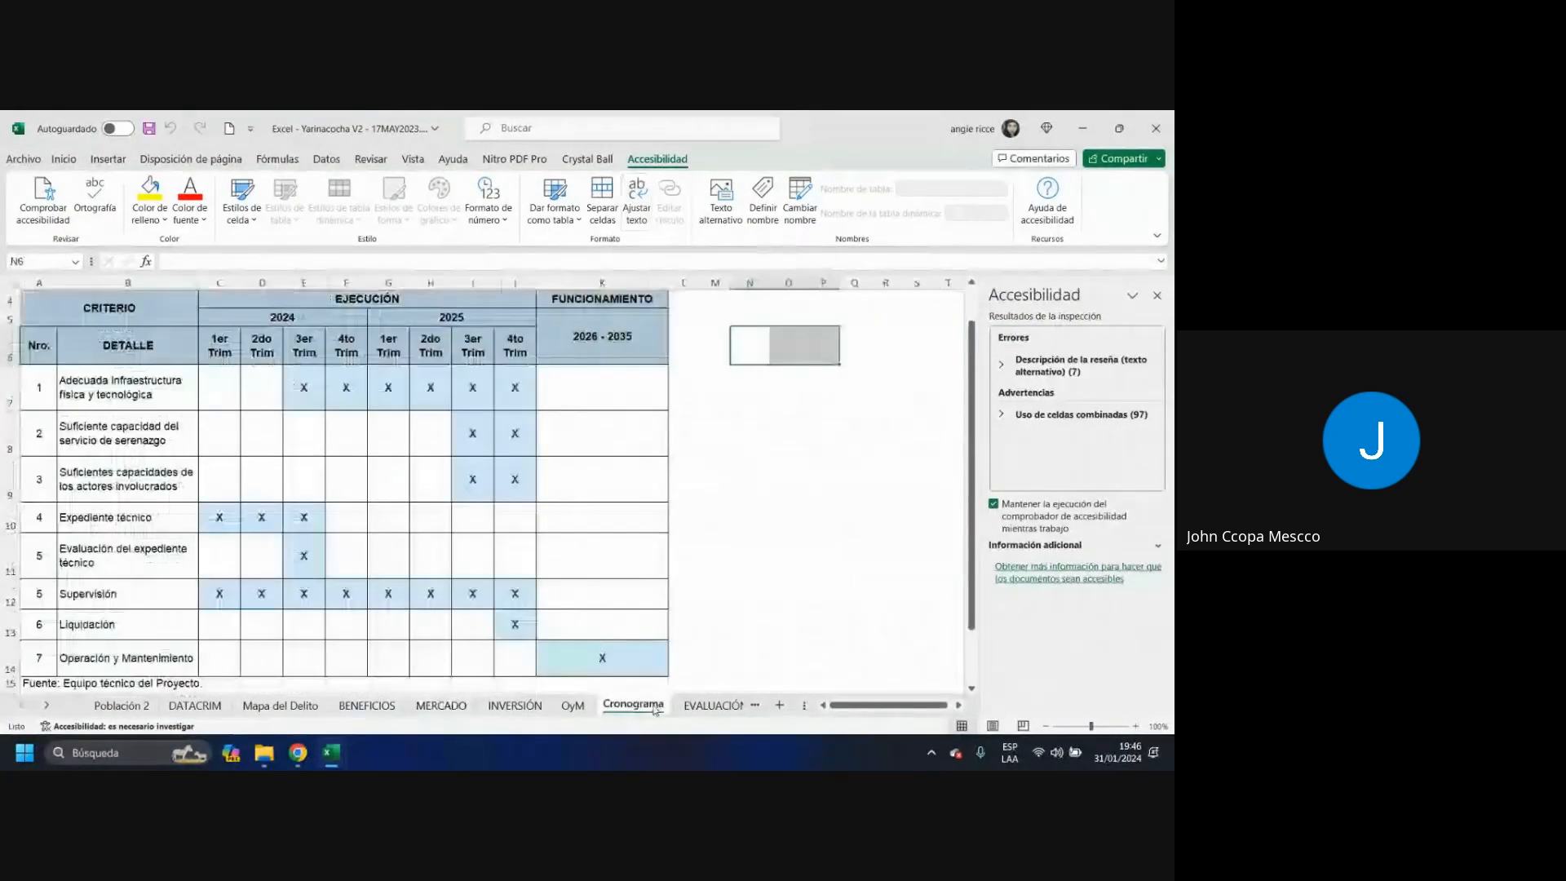
# - Examine the VAN and TIR results below the cash flow on the EVALUACIÓN sheet, with the accessibility results closed
pyautogui.click(711, 706)
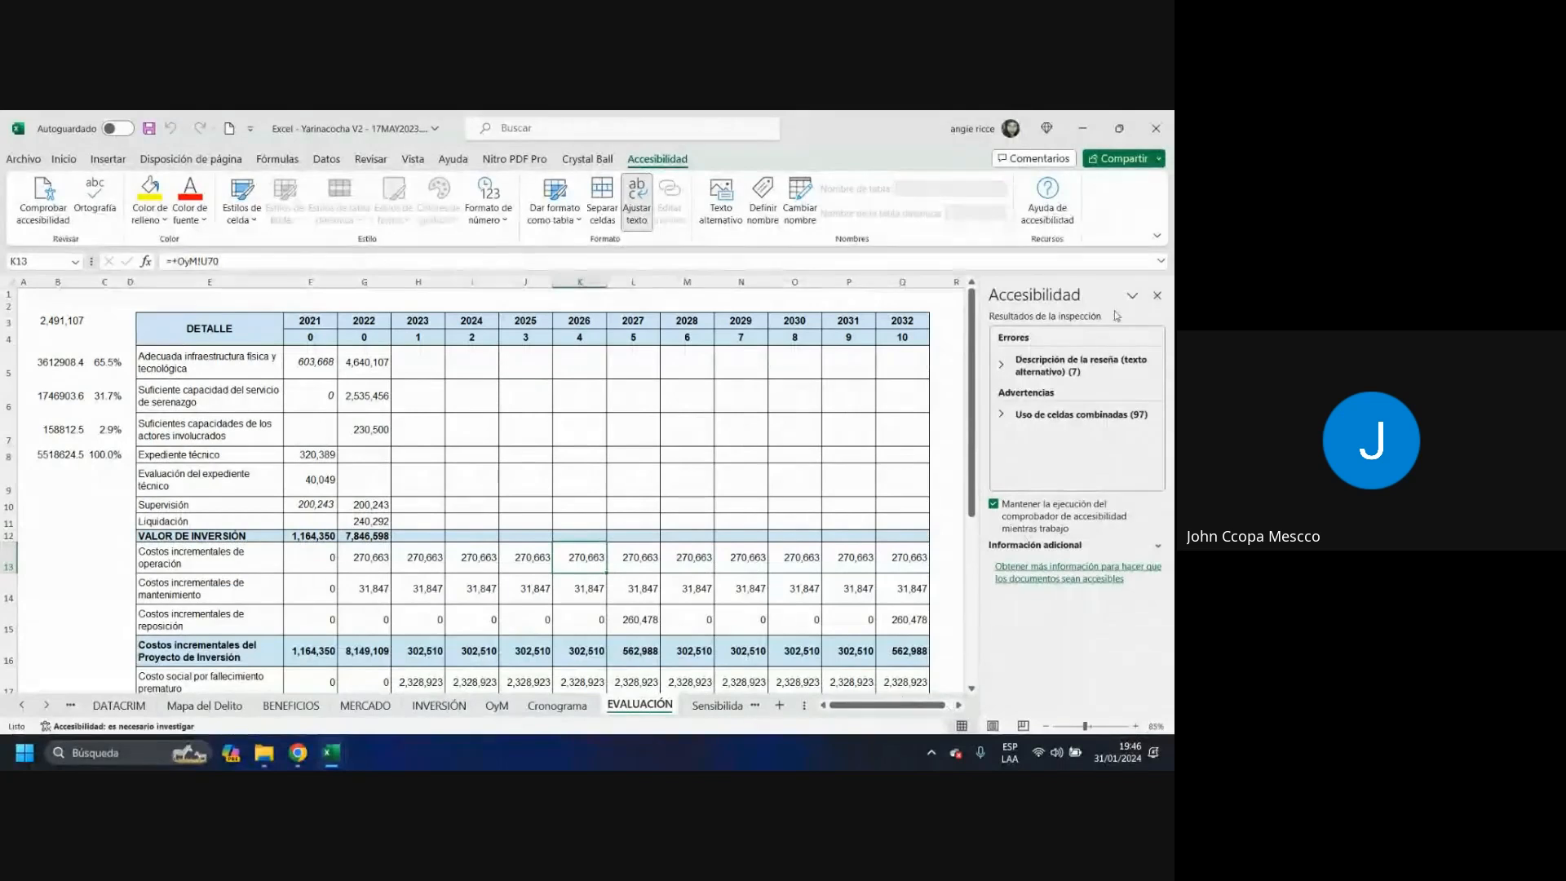
pyautogui.click(1156, 295)
pyautogui.scroll(-5, 378, 600)
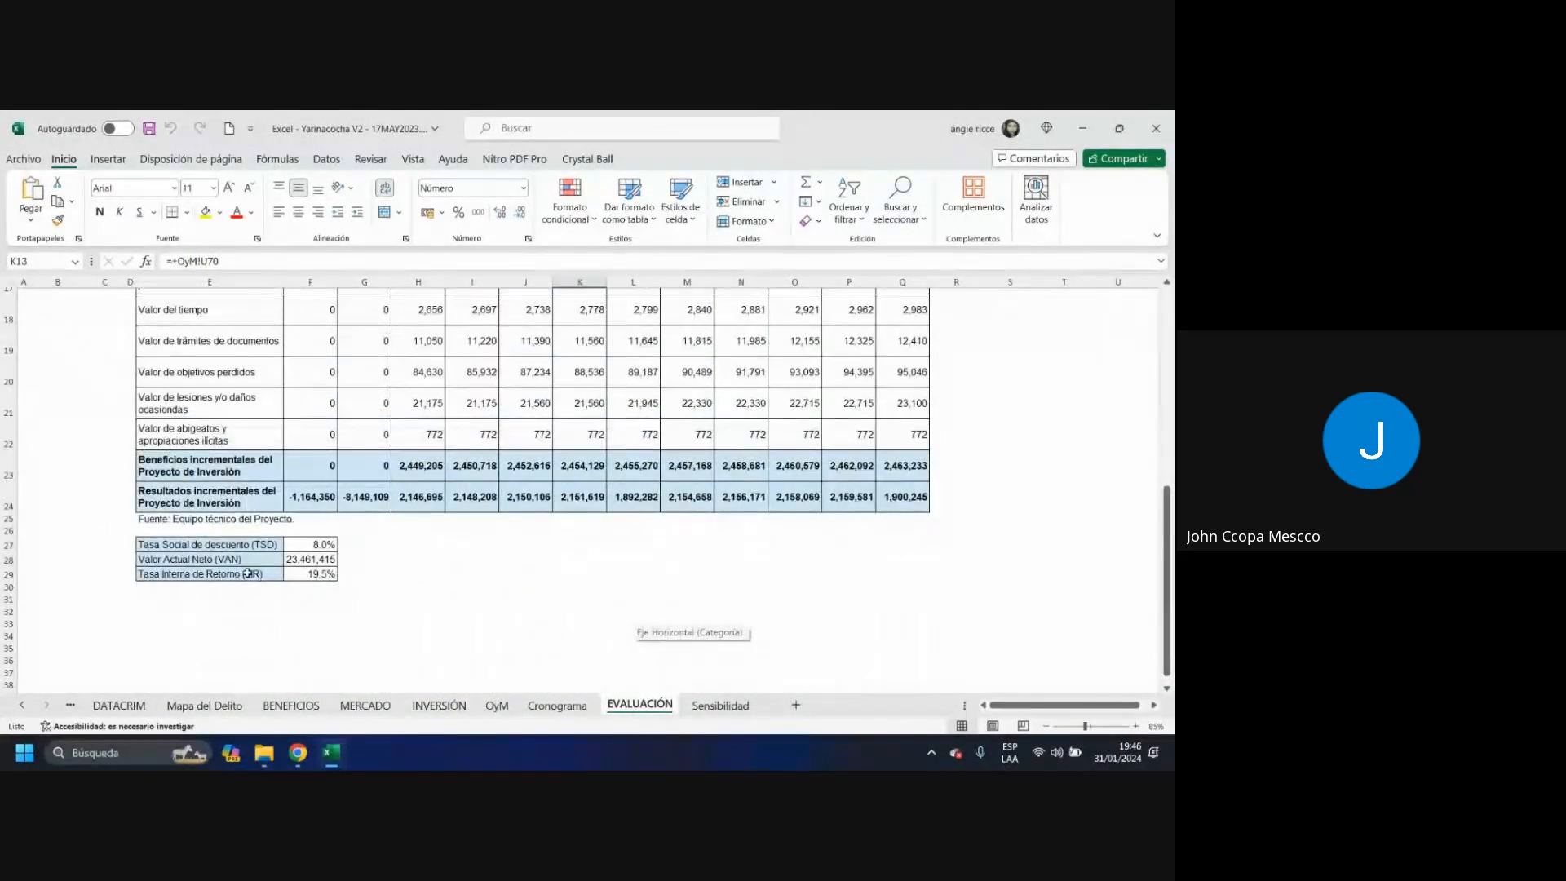
# - Examine the 0% base row and the VAN and TIR headings of the sensitivity table on the Sensibilidad sheet
pyautogui.click(717, 703)
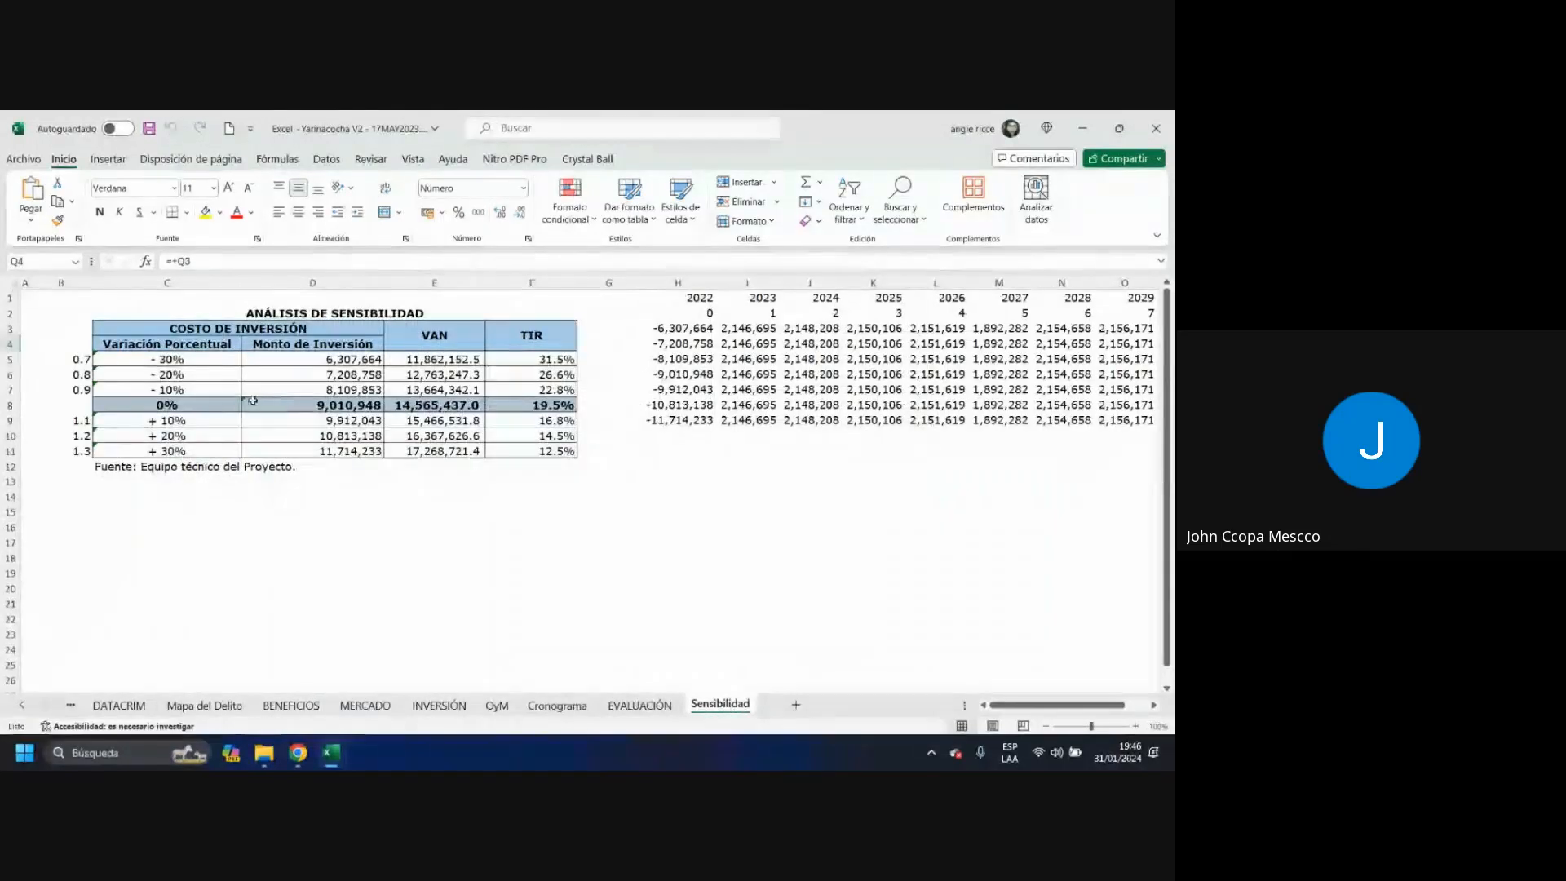
pyautogui.moveTo(163, 405); pyautogui.dragTo(530, 405)
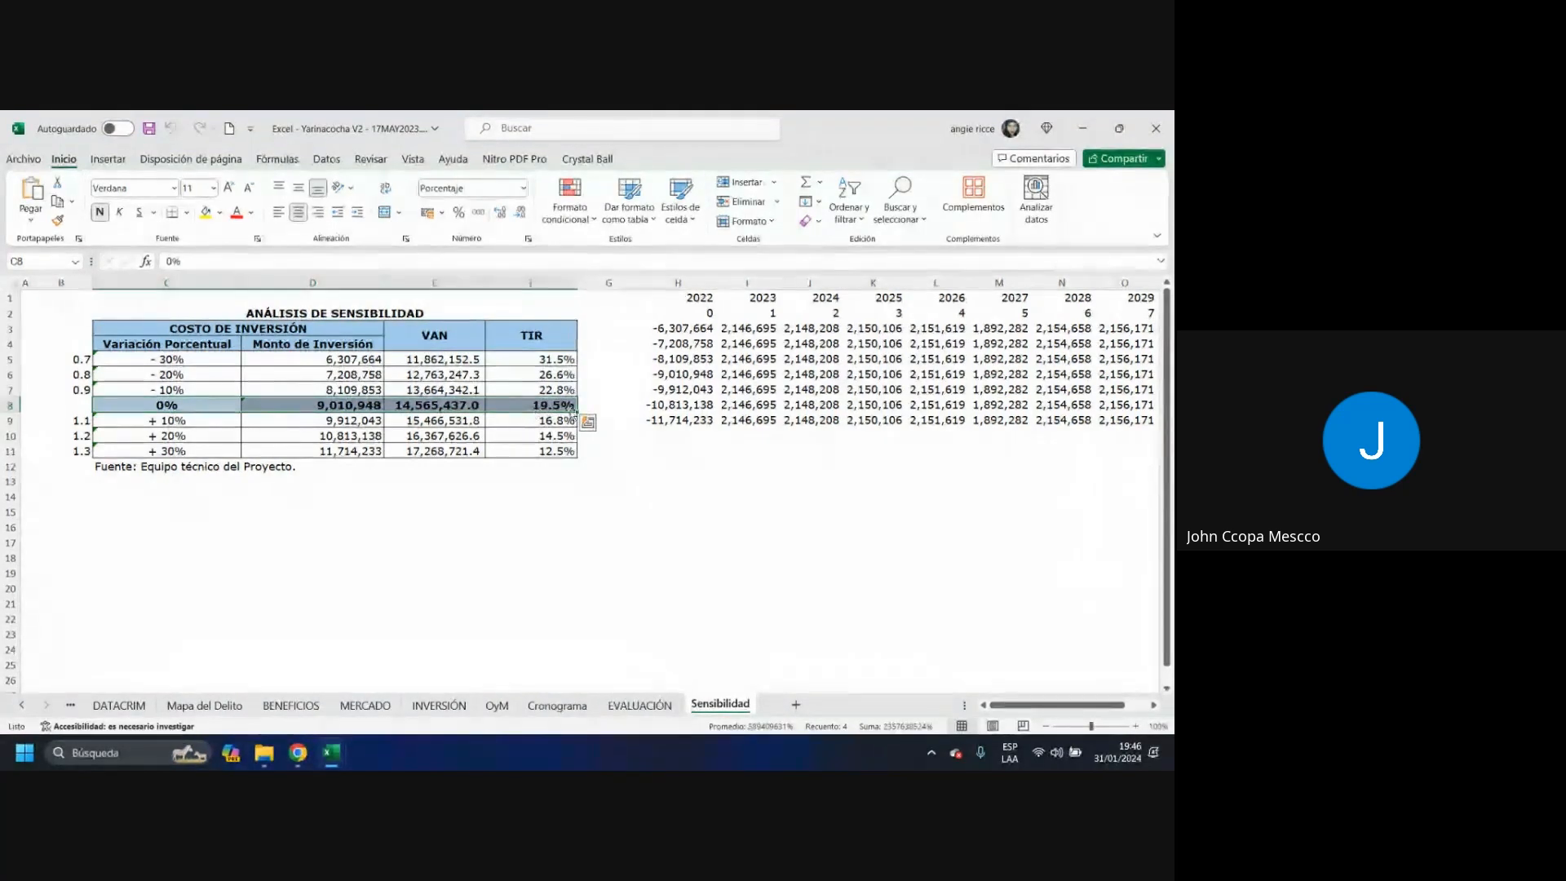
pyautogui.click(451, 488)
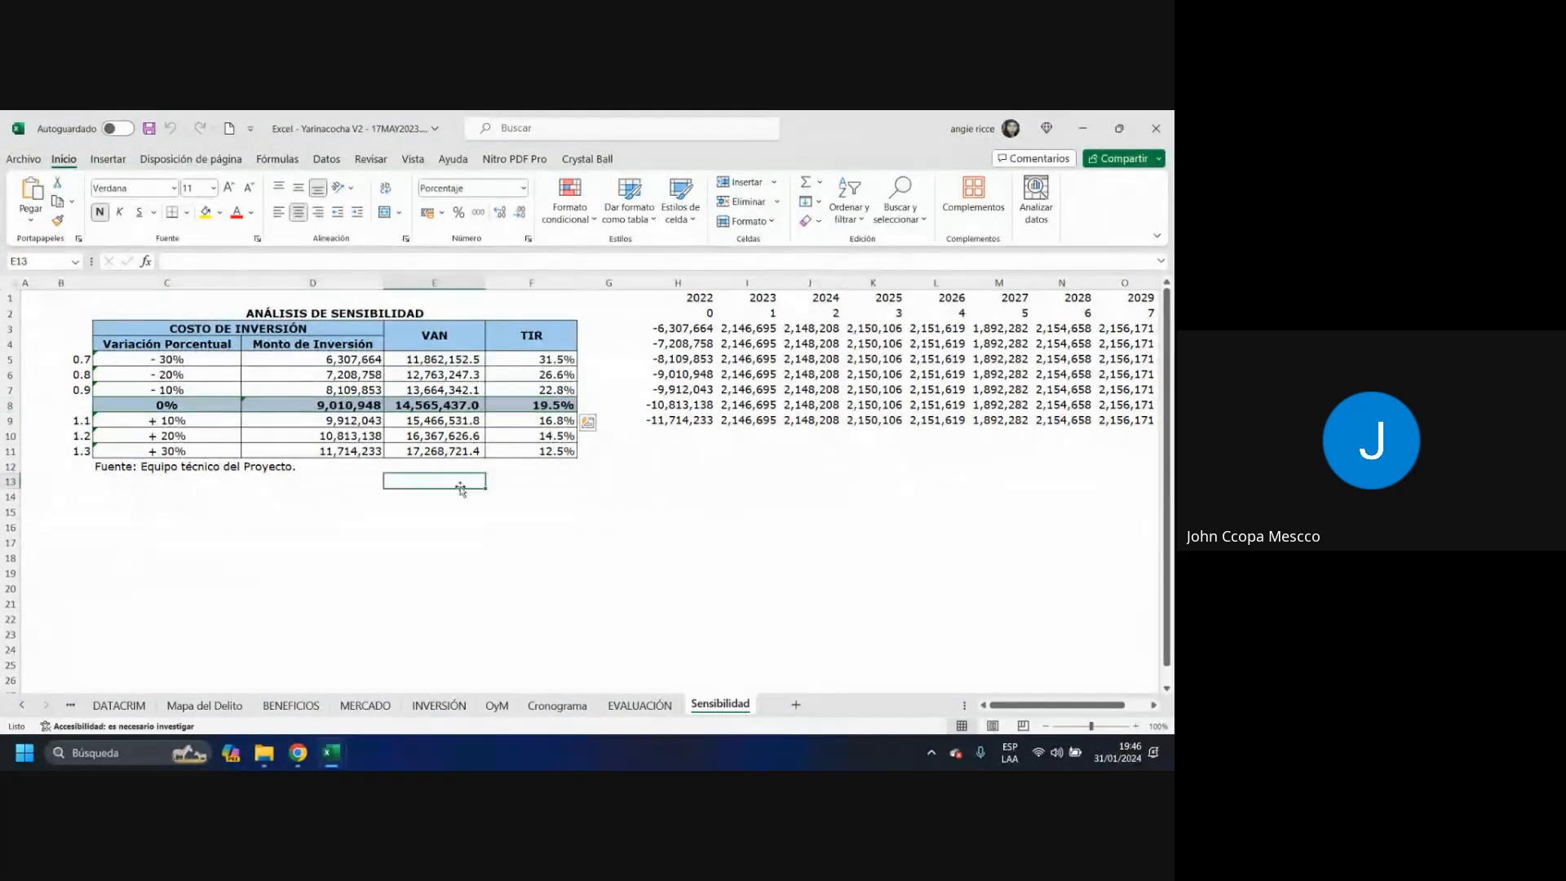
pyautogui.moveTo(451, 334)
pyautogui.mouseDown()
pyautogui.moveTo(522, 335)
pyautogui.moveTo(462, 342)
pyautogui.mouseUp()
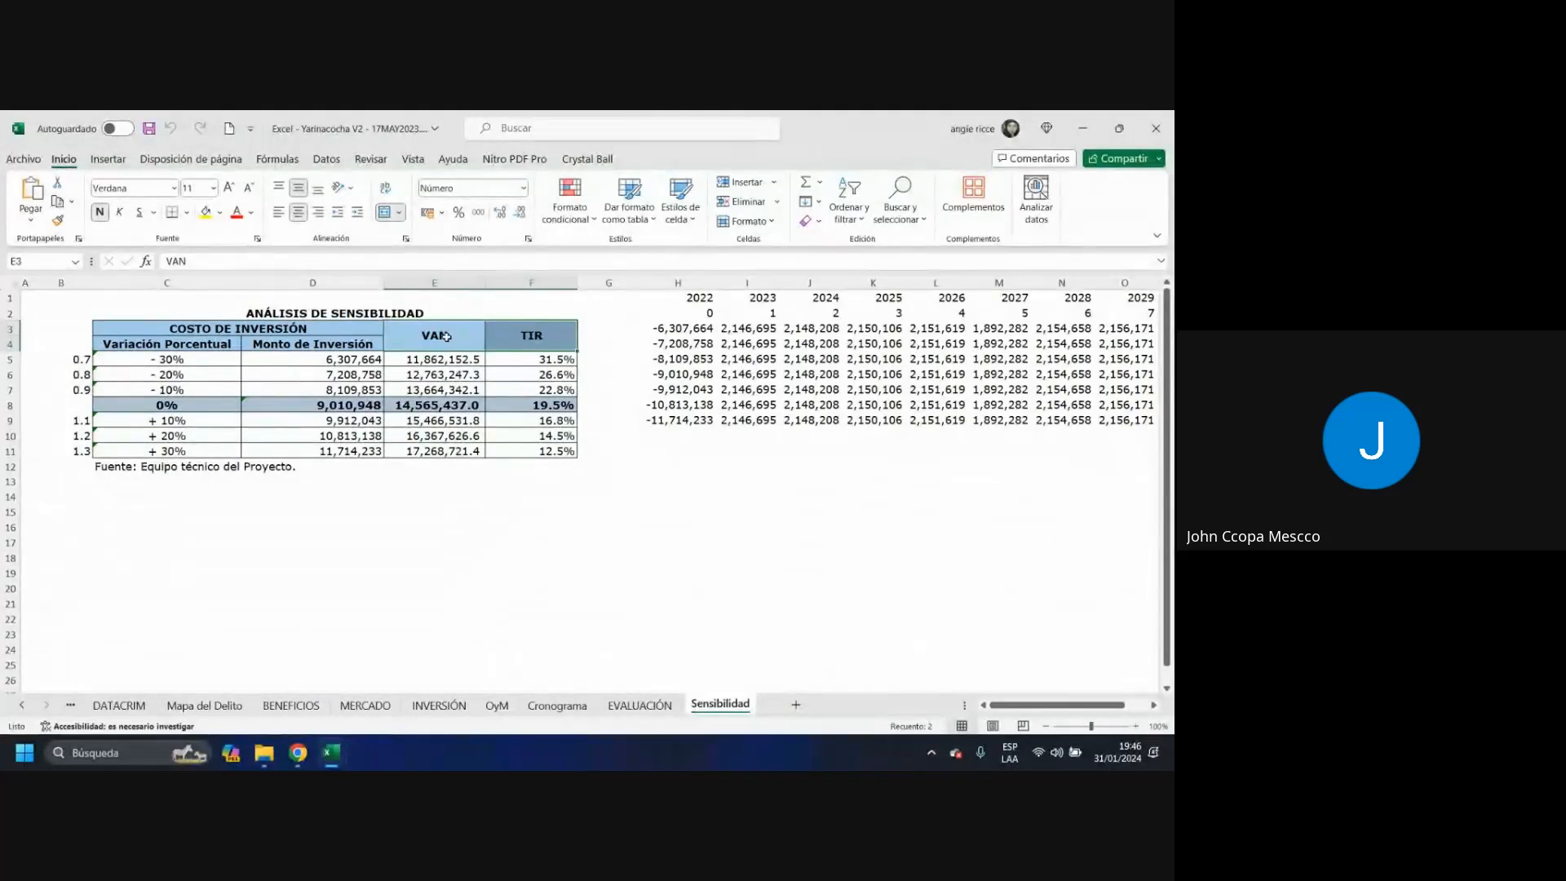
# - Enter the criterion label "VAN >0" in cell E15, below the sensitivity table
pyautogui.click(420, 481)
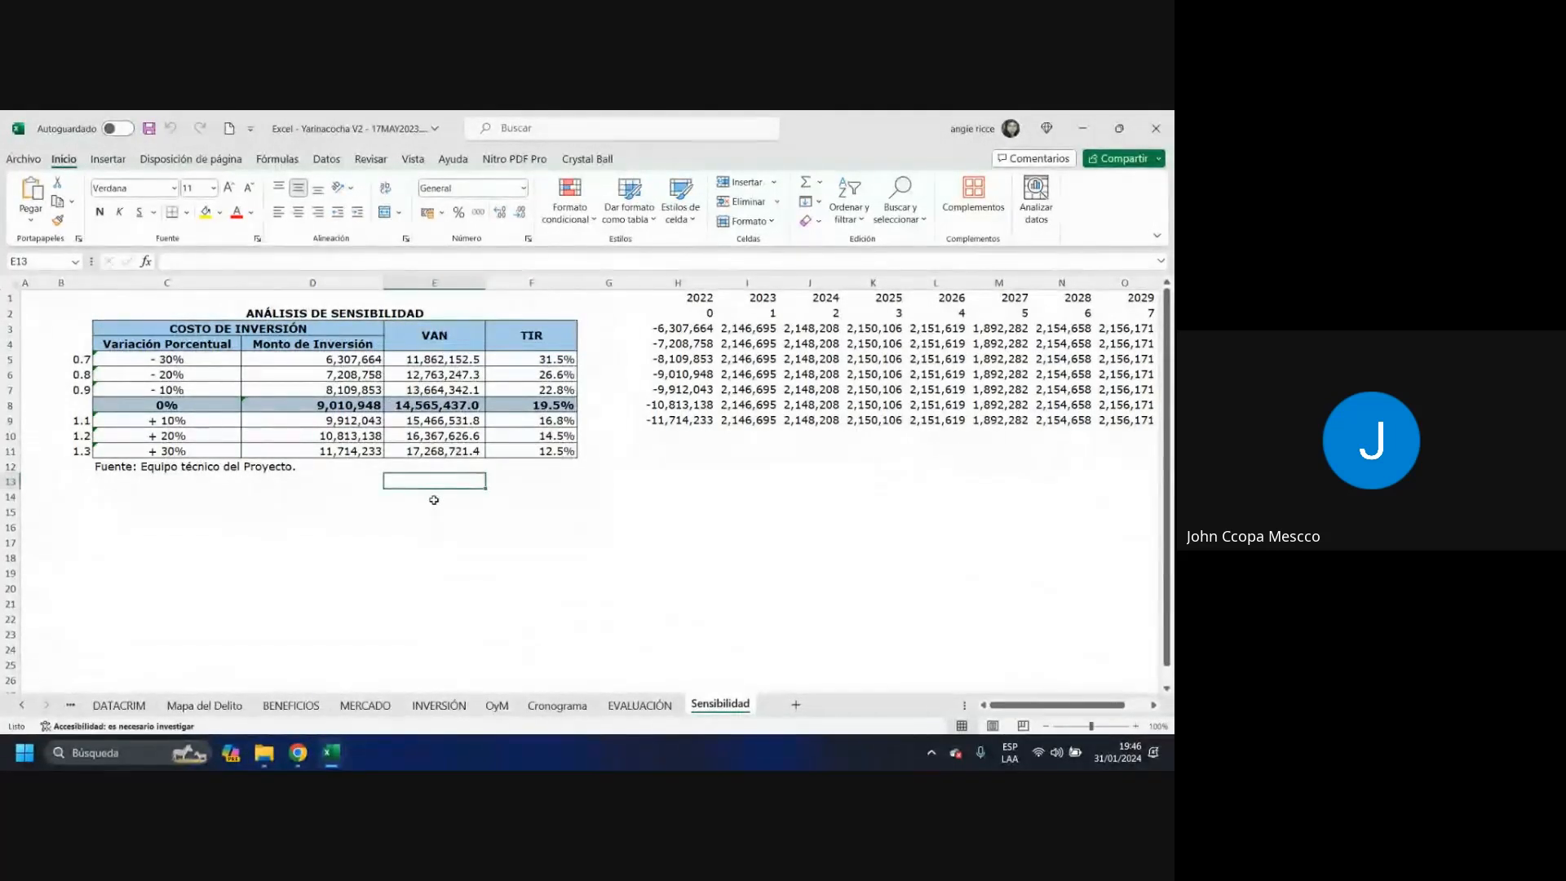
pyautogui.write('VAN')
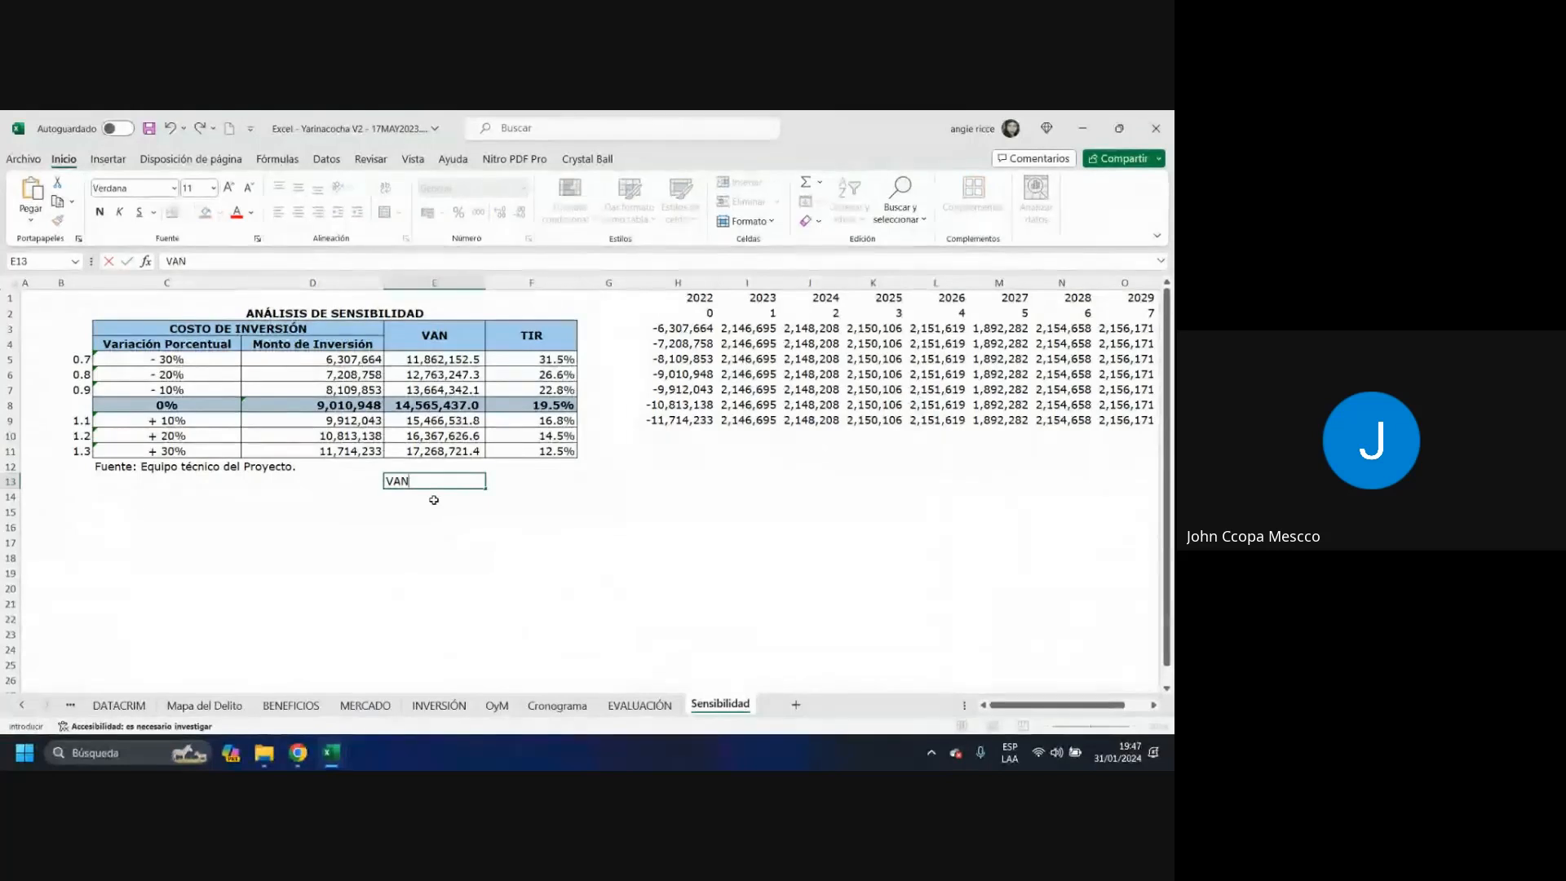
pyautogui.click(434, 500)
pyautogui.click(420, 481)
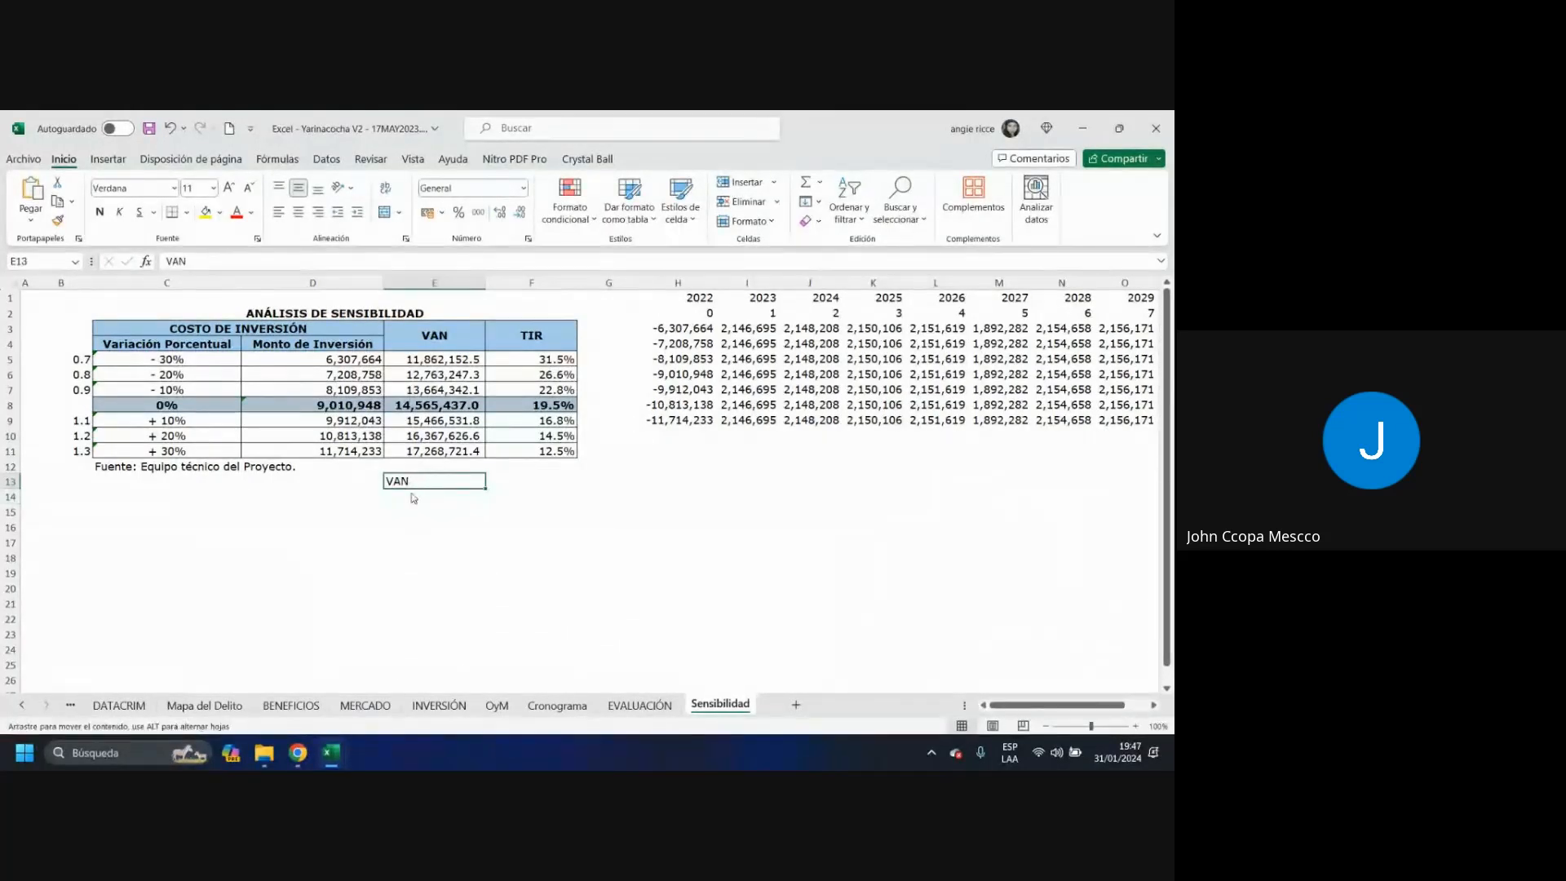
pyautogui.moveTo(414, 498); pyautogui.dragTo(465, 523)
pyautogui.doubleClick(459, 512)
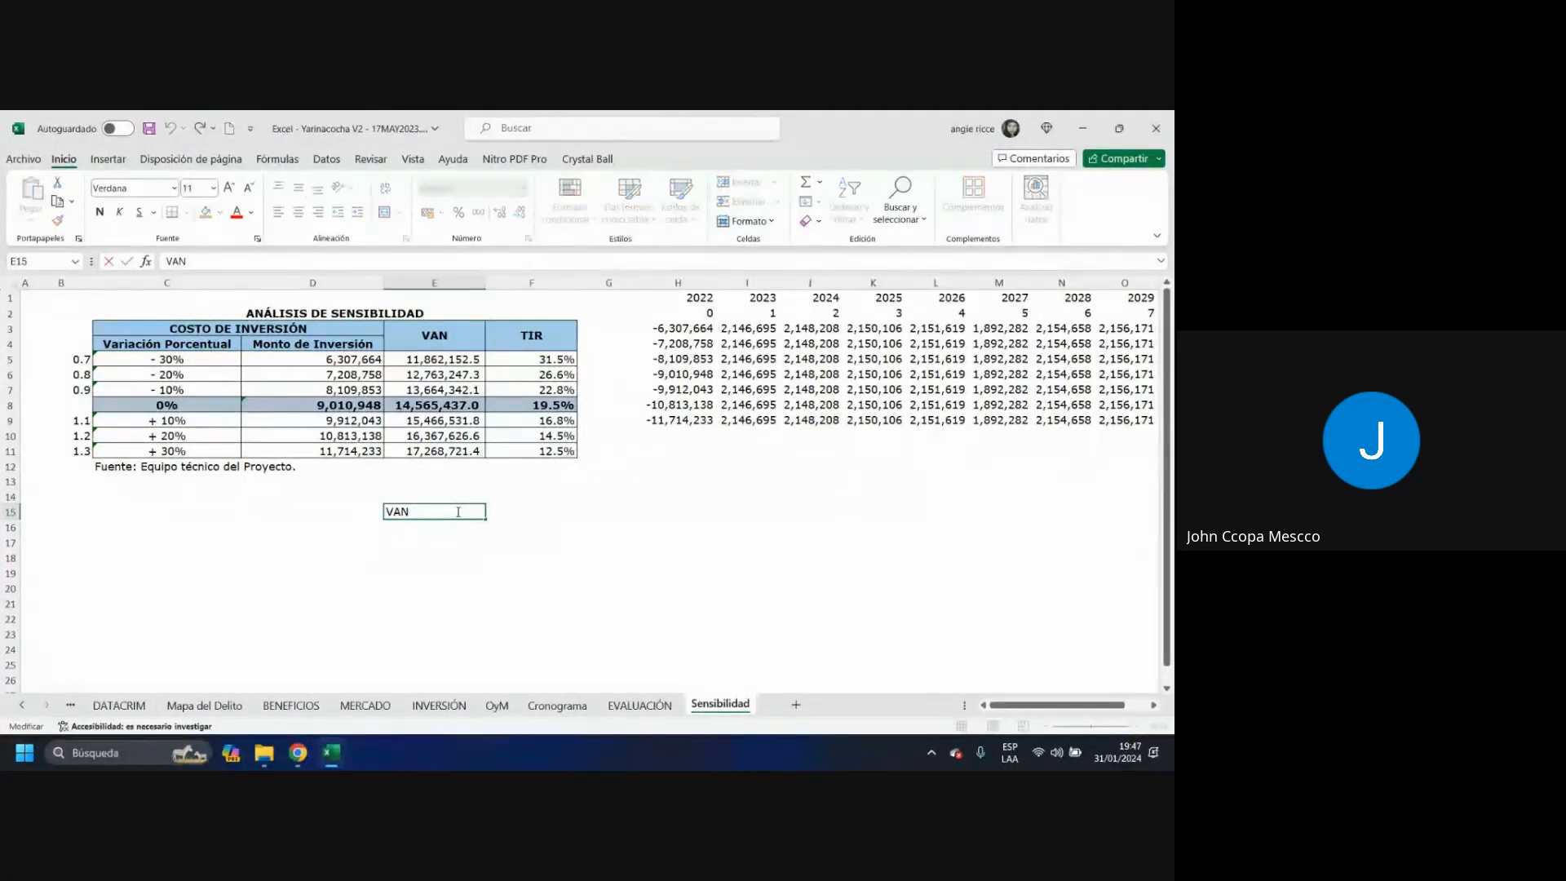
pyautogui.write('>0')
# - Enter "Socialmente rentable" in F15 as the interpretation of VAN >0
pyautogui.press('Tab')
pyautogui.write('So')
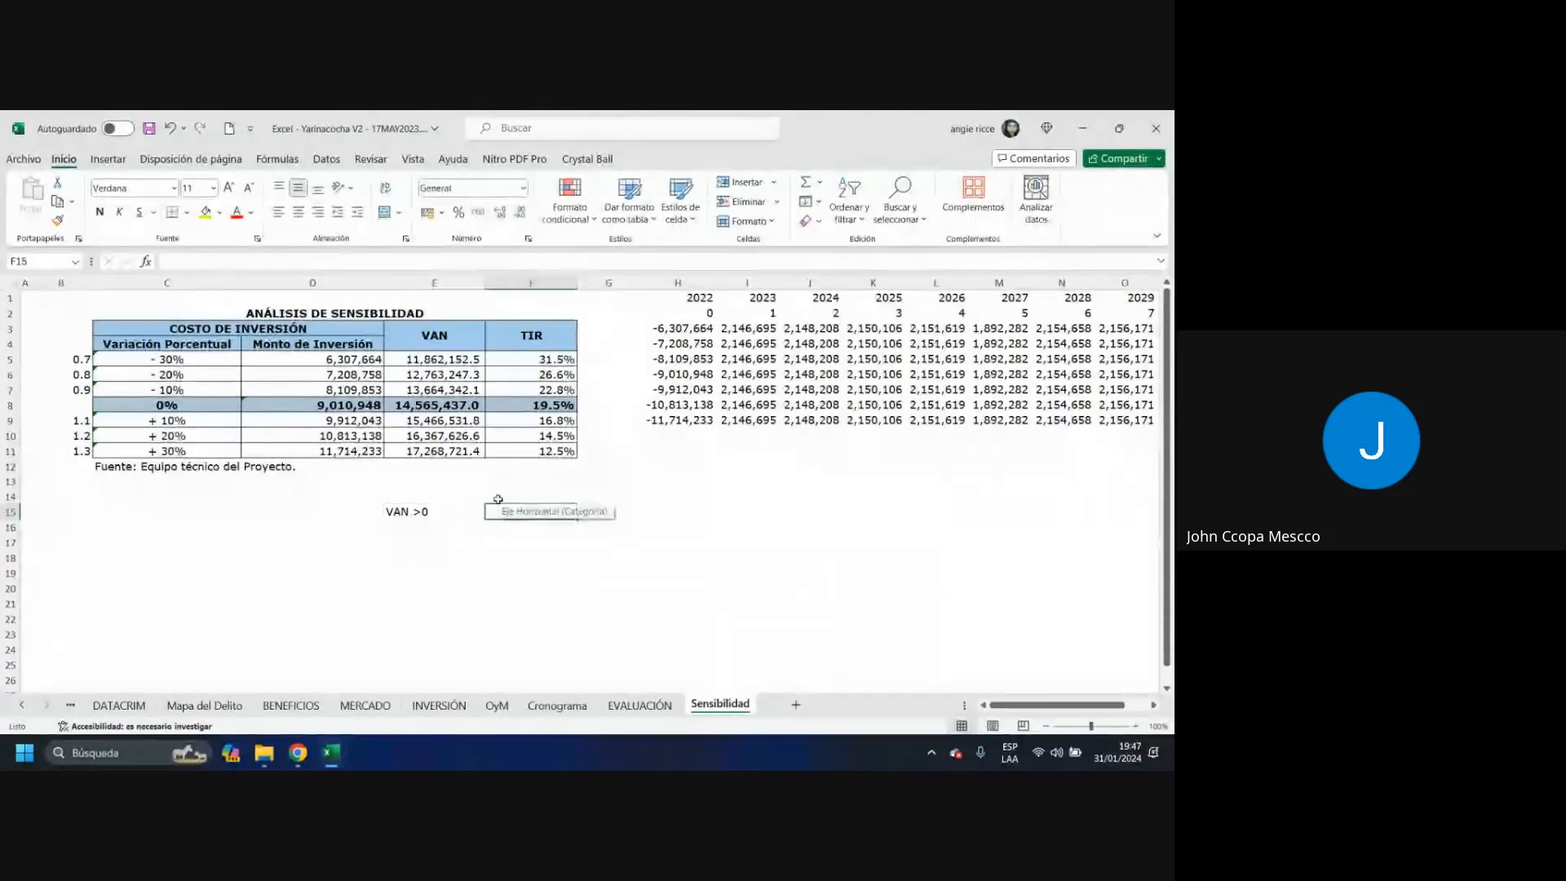
pyautogui.write('l')
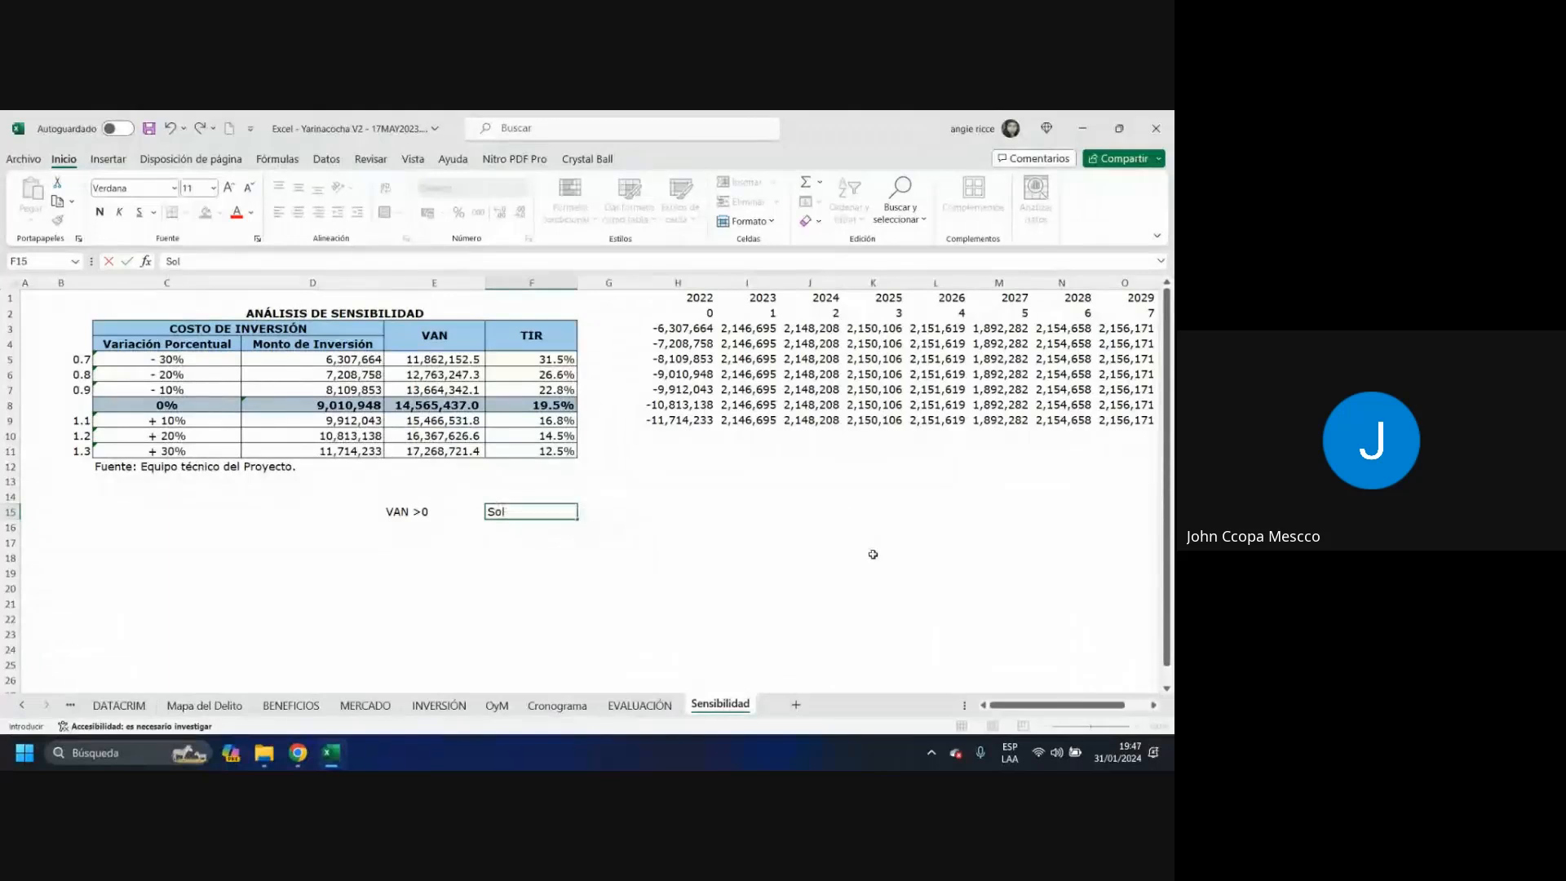
pyautogui.write('c')
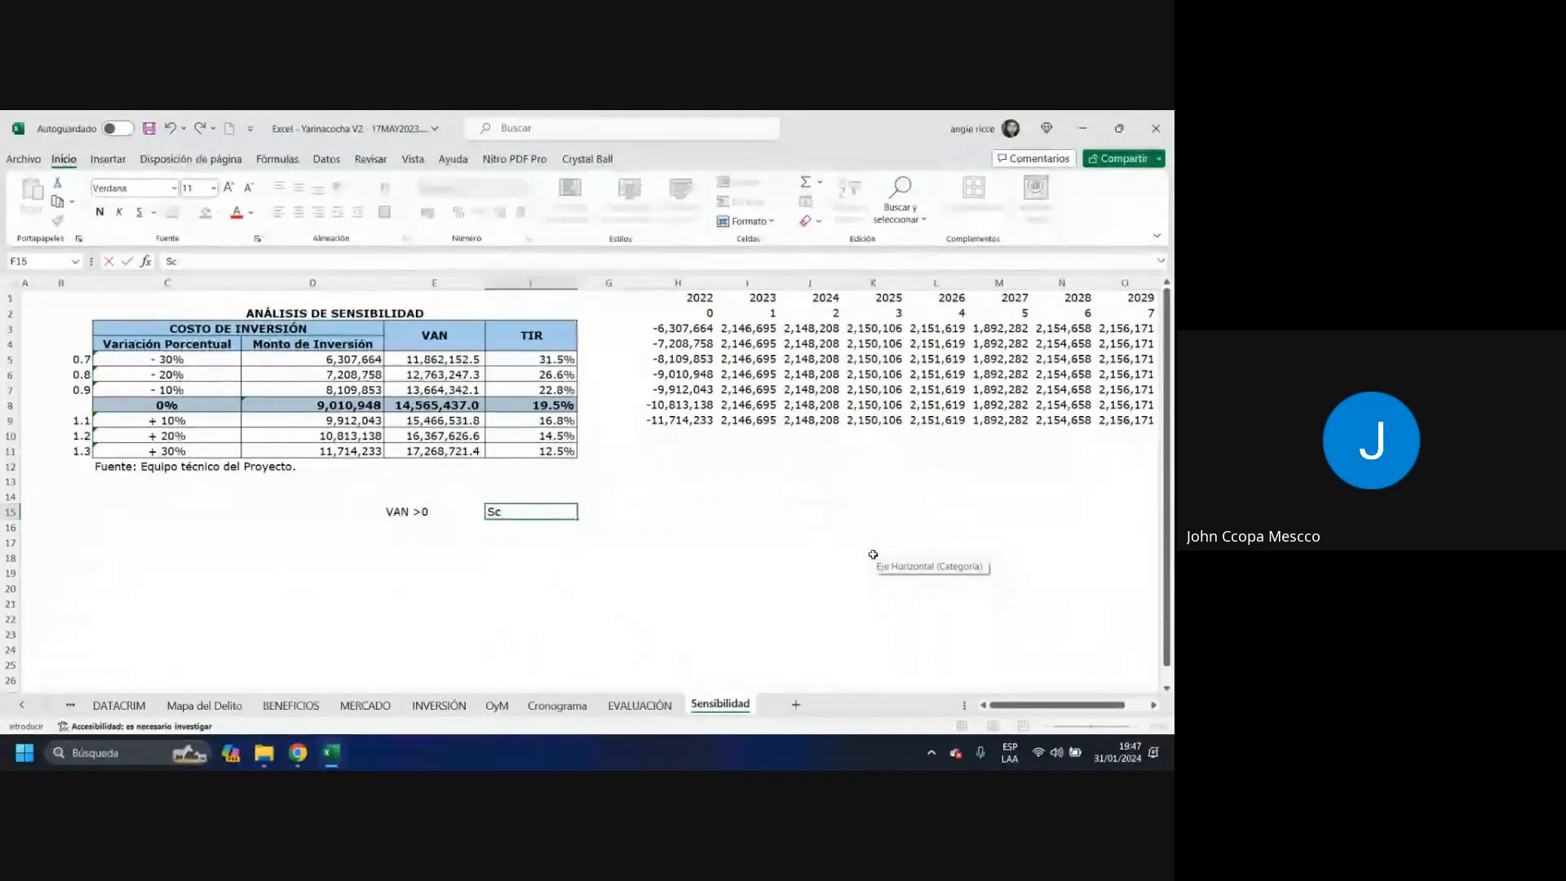
pyautogui.write('almente rentrables')
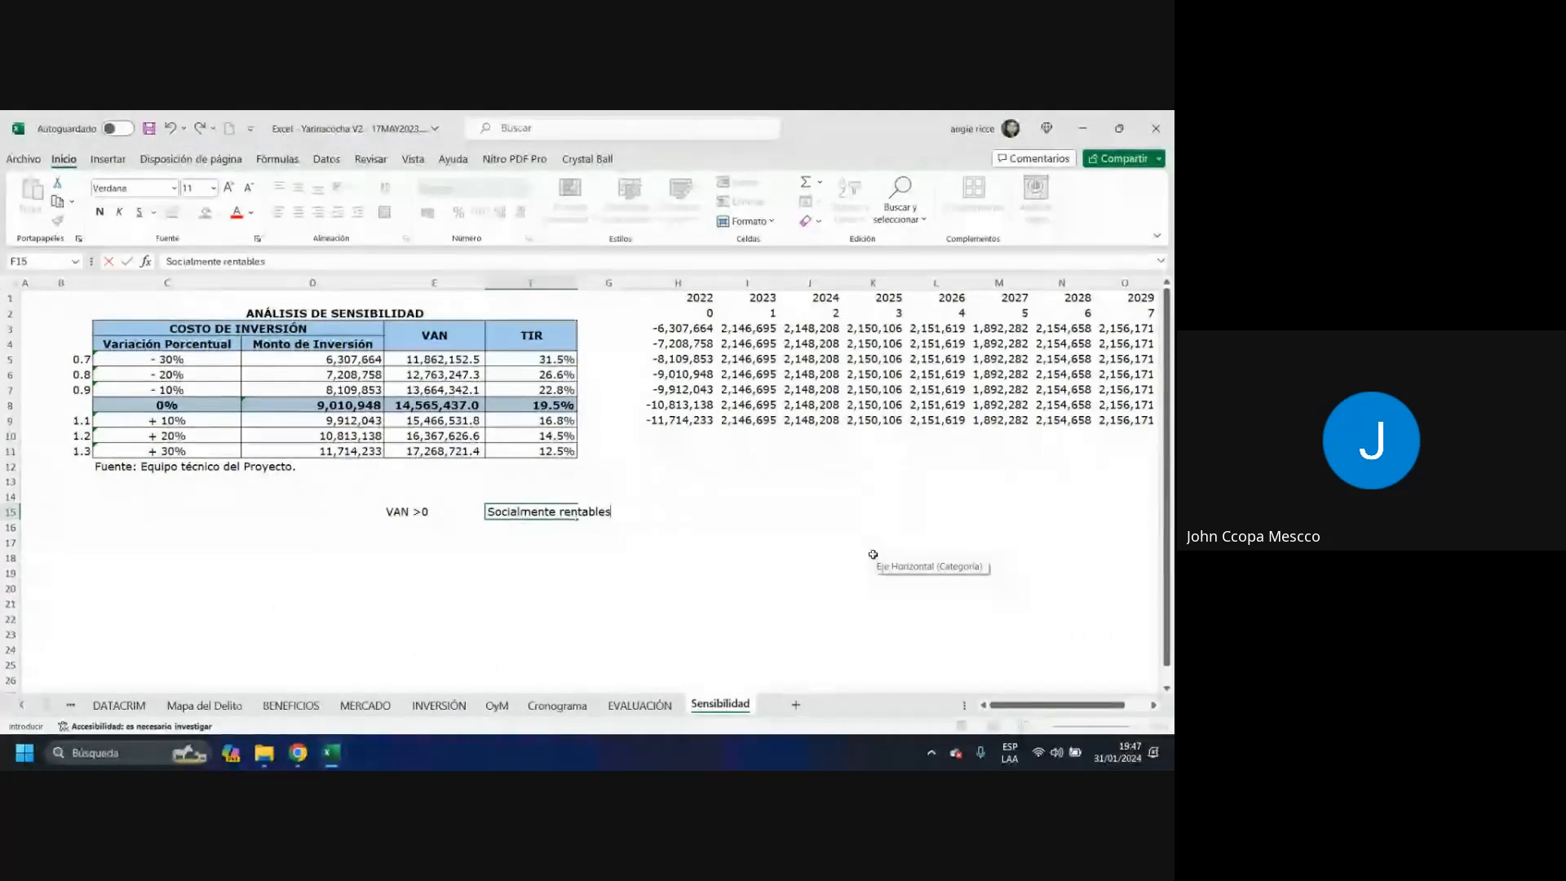
pyautogui.press('Return')
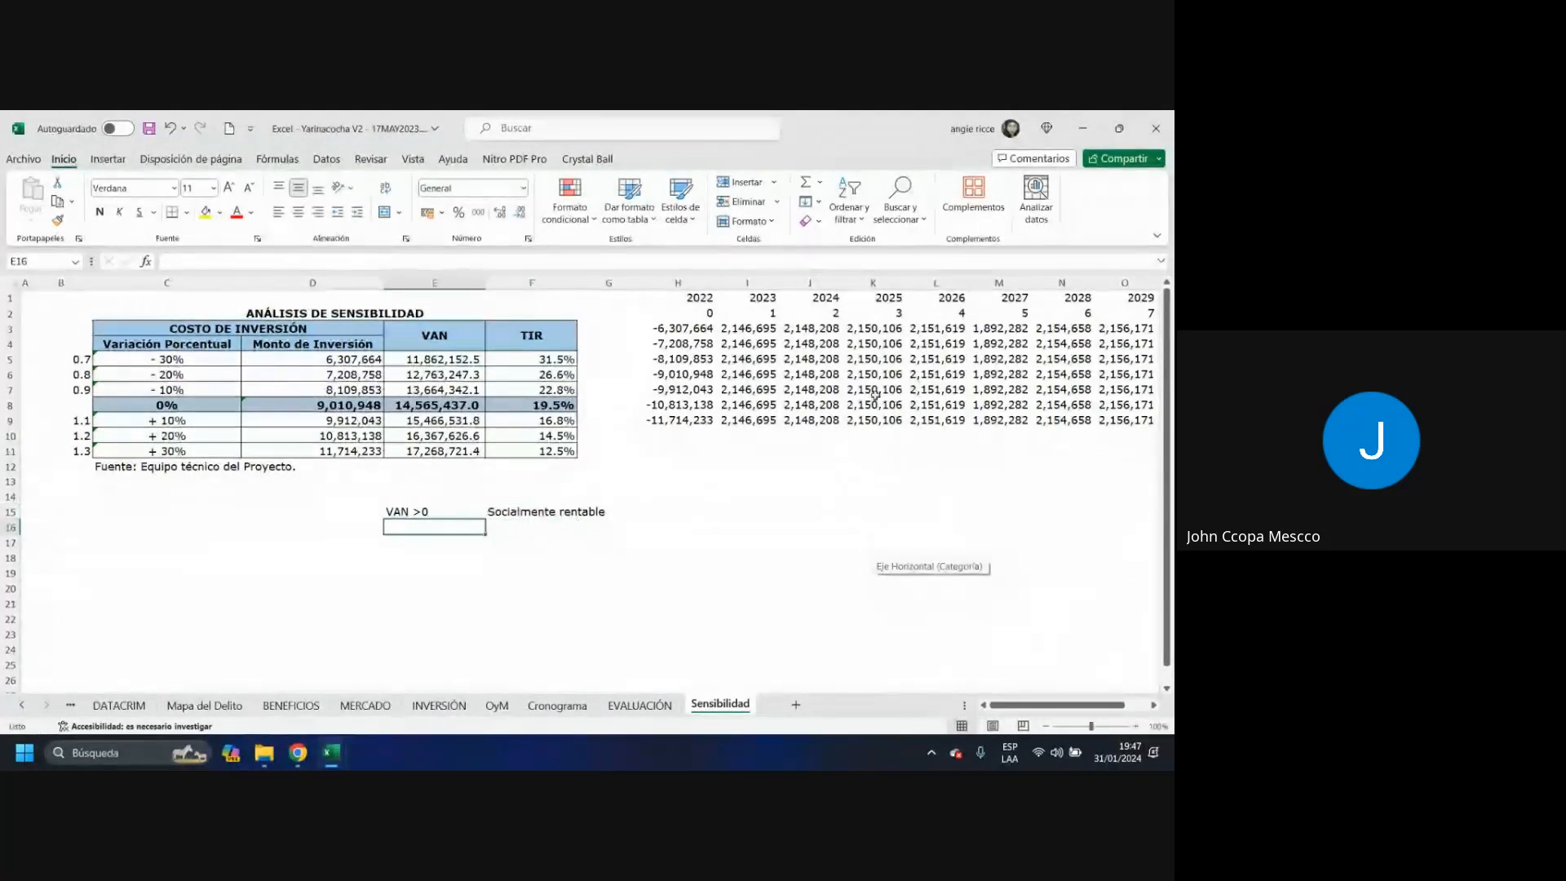
# - Widen column F so that the text in F15 fits inside its cell
pyautogui.click(415, 511)
pyautogui.click(521, 511)
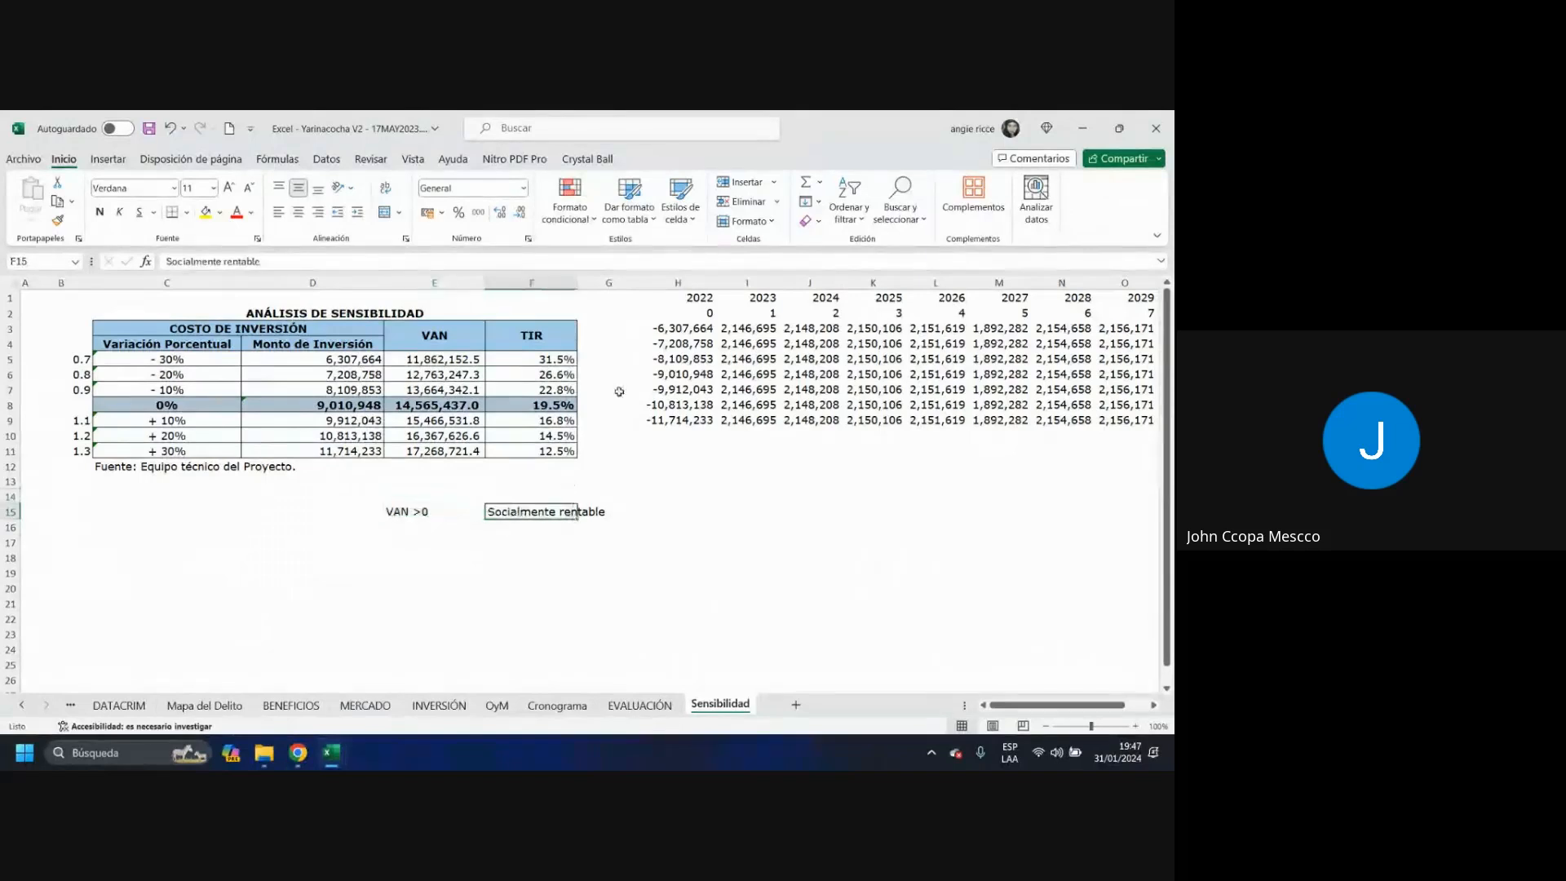
pyautogui.moveTo(575, 283); pyautogui.dragTo(610, 283)
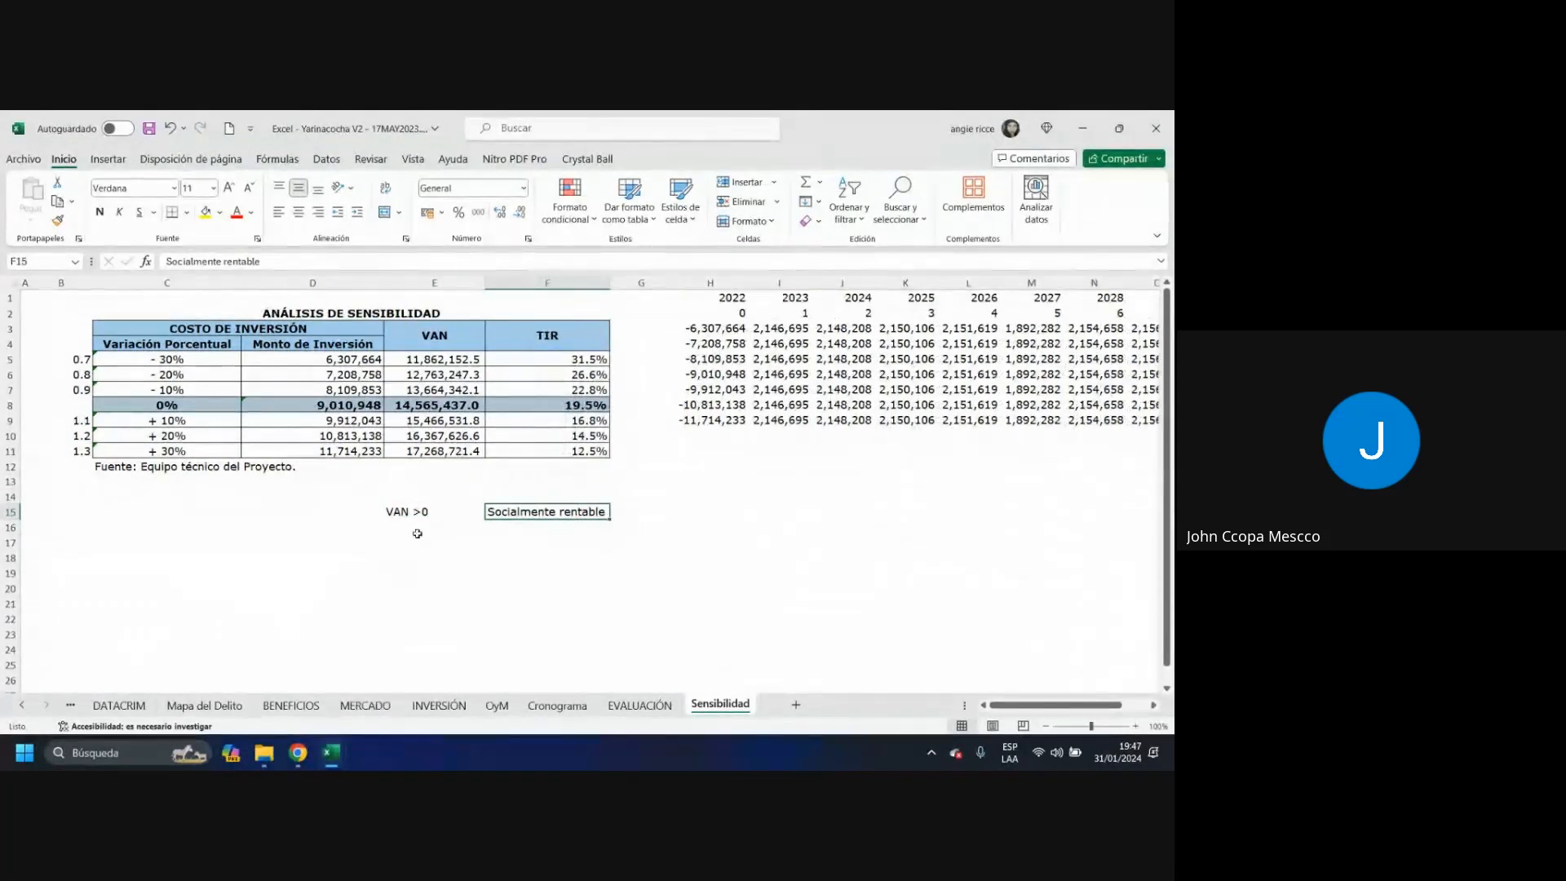
# - Add the criterion "VAN = 0" in E16 with the interpretation "Indiferente" in F16
pyautogui.click(423, 522)
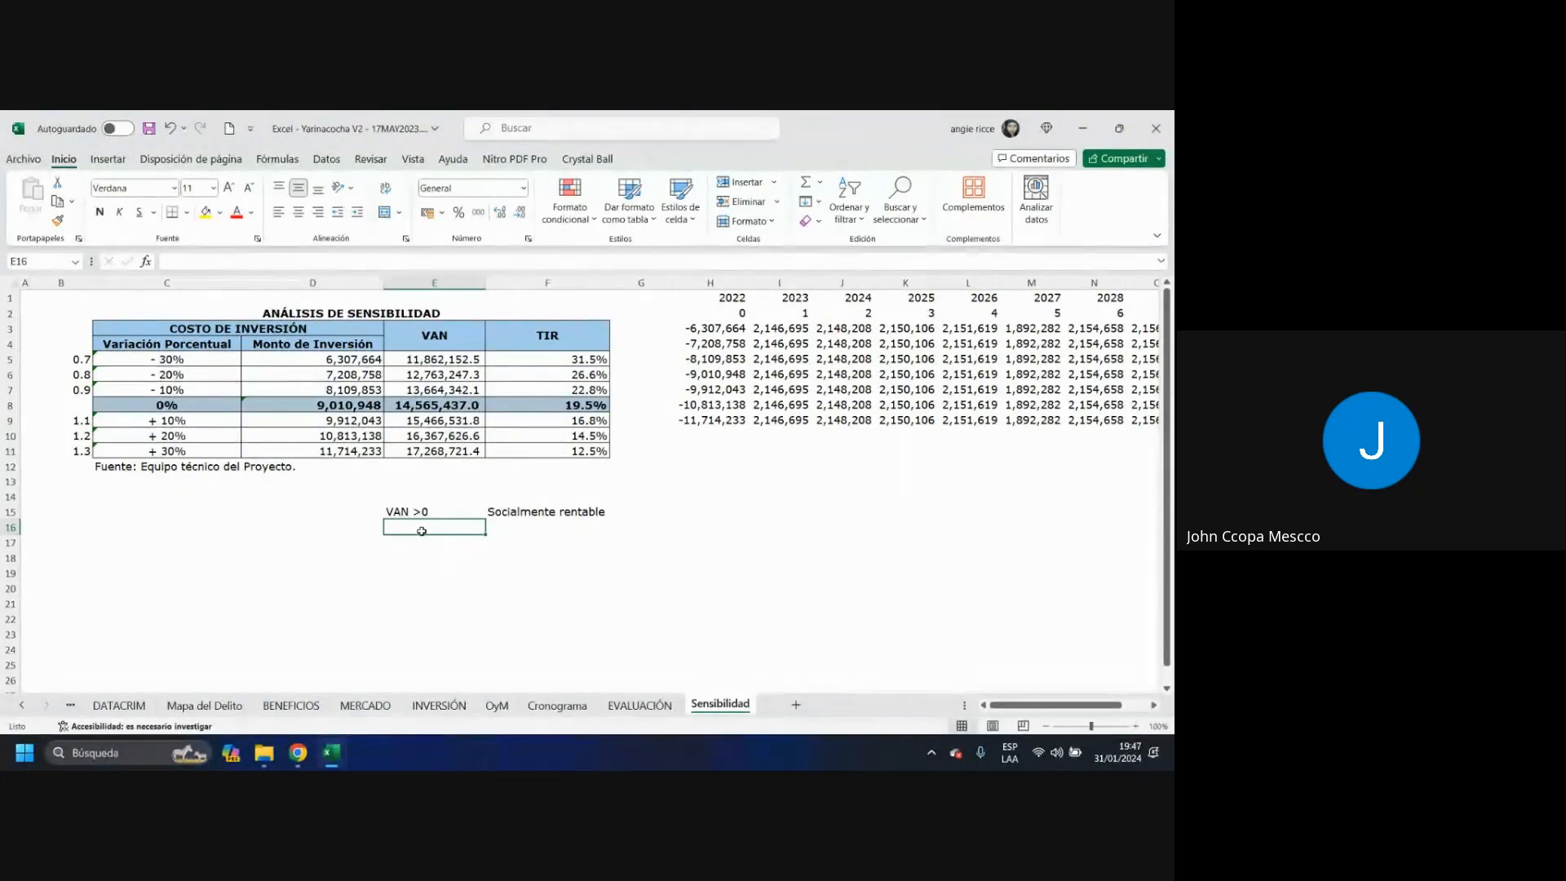
pyautogui.write('VAN')
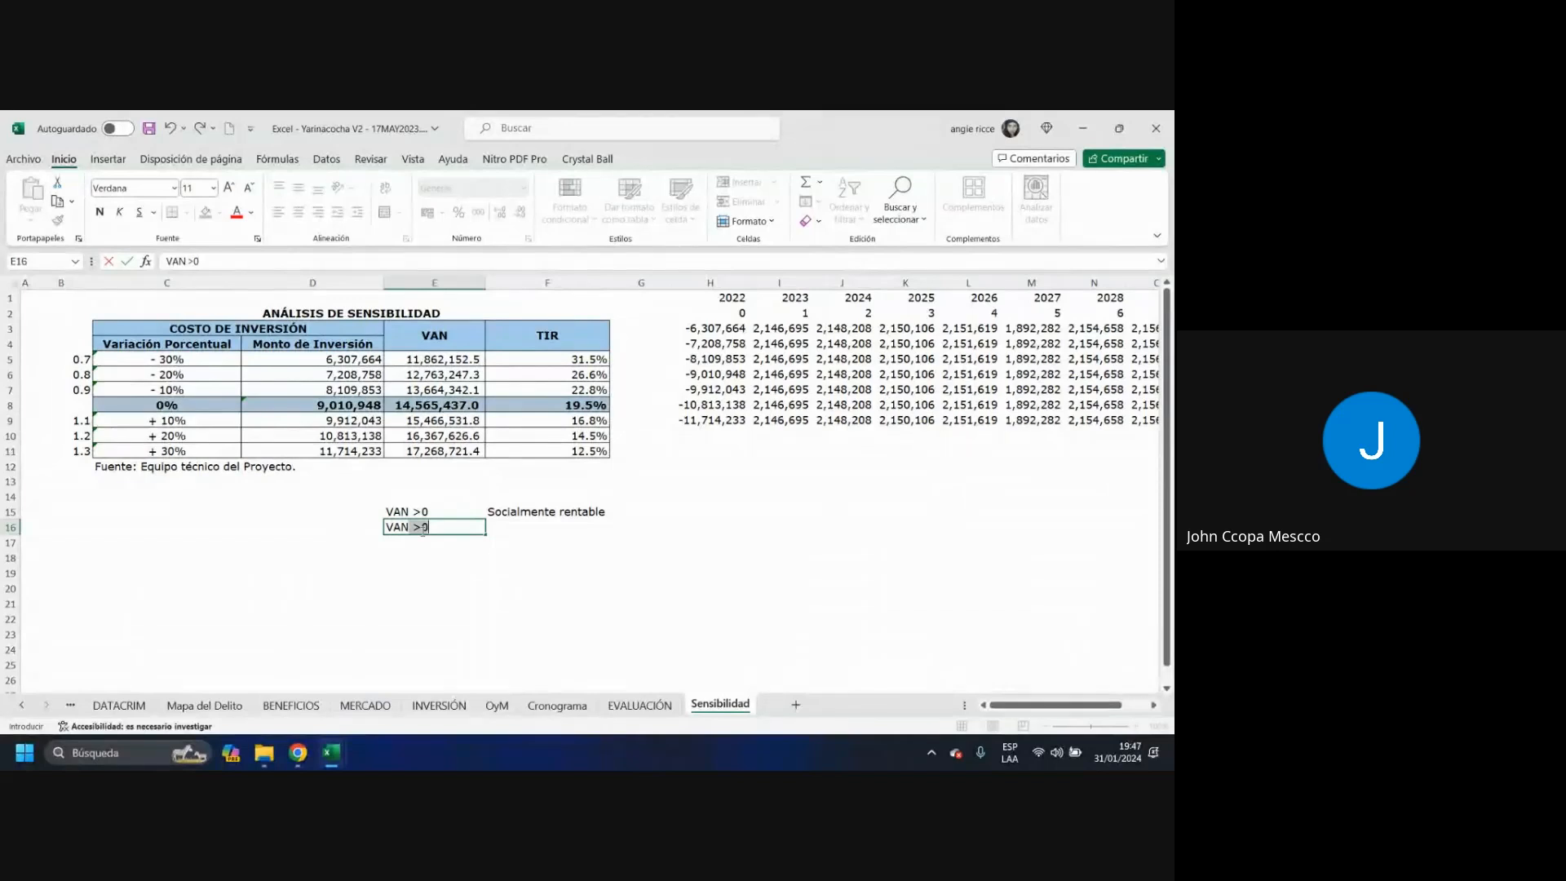
pyautogui.write(' = 0')
pyautogui.press('Tab')
pyautogui.write('Indif')
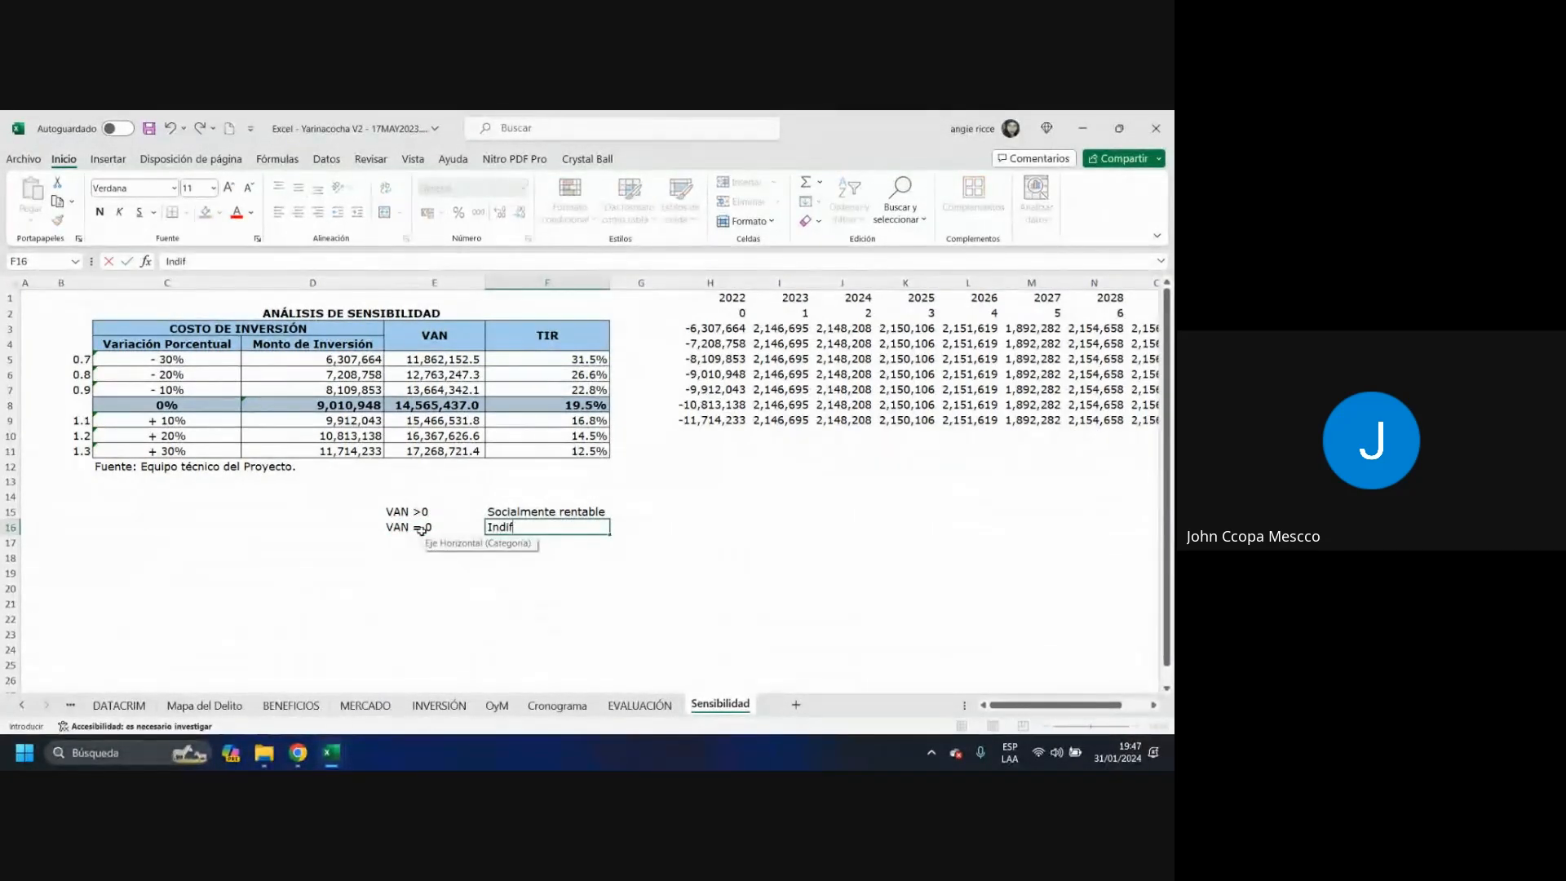
pyautogui.write('erente')
pyautogui.press('Return')
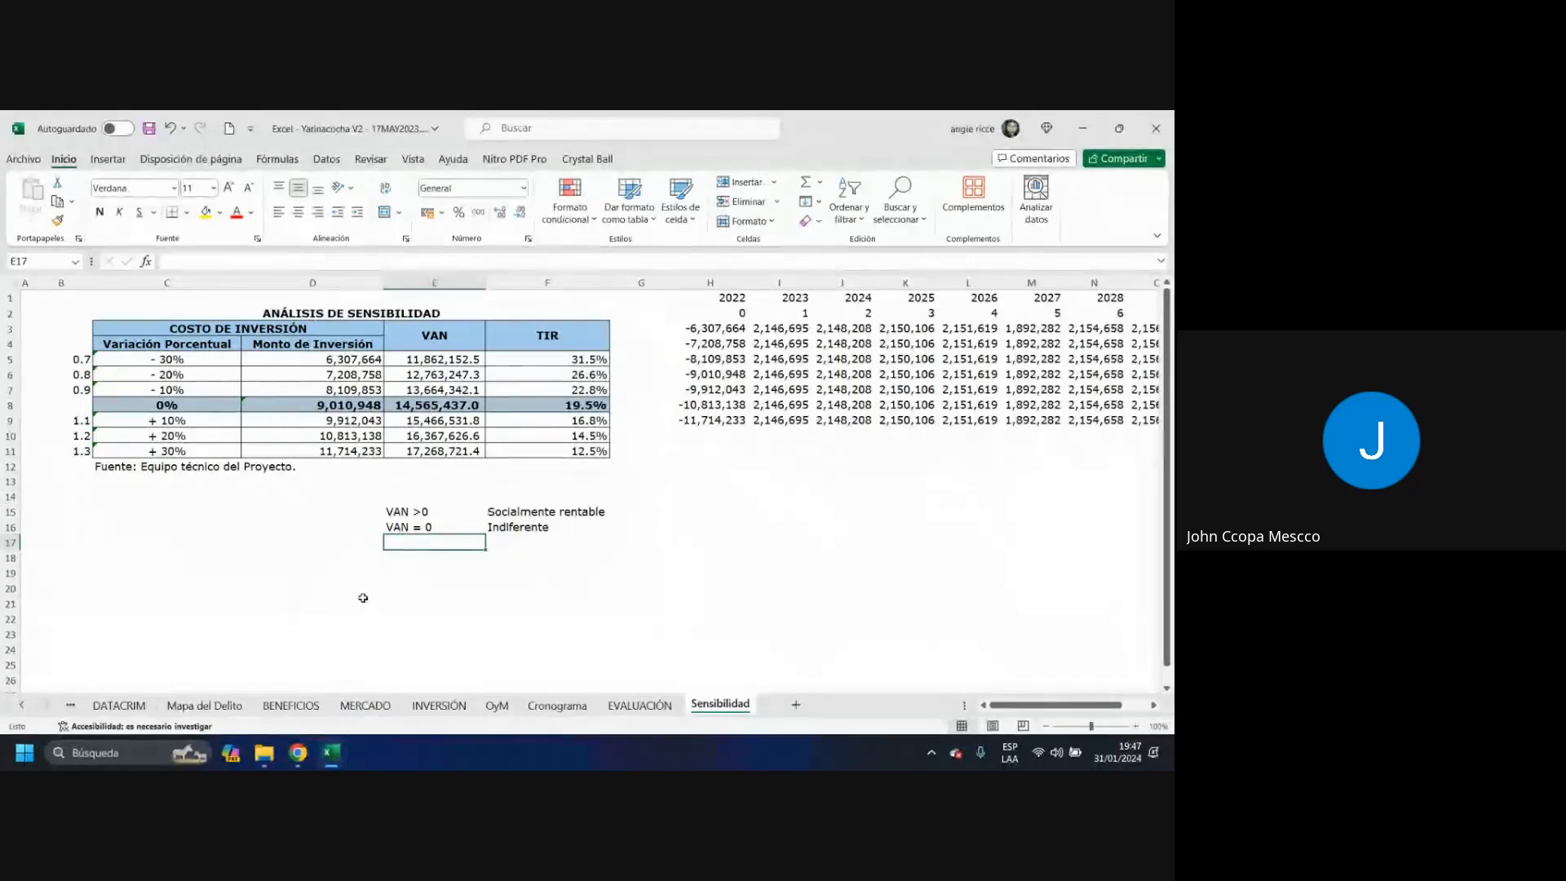
# - Add the criterion "VAN < 0" in E17 with the interpretation "No es recomendable invertir" in F17
pyautogui.write('VAN ')
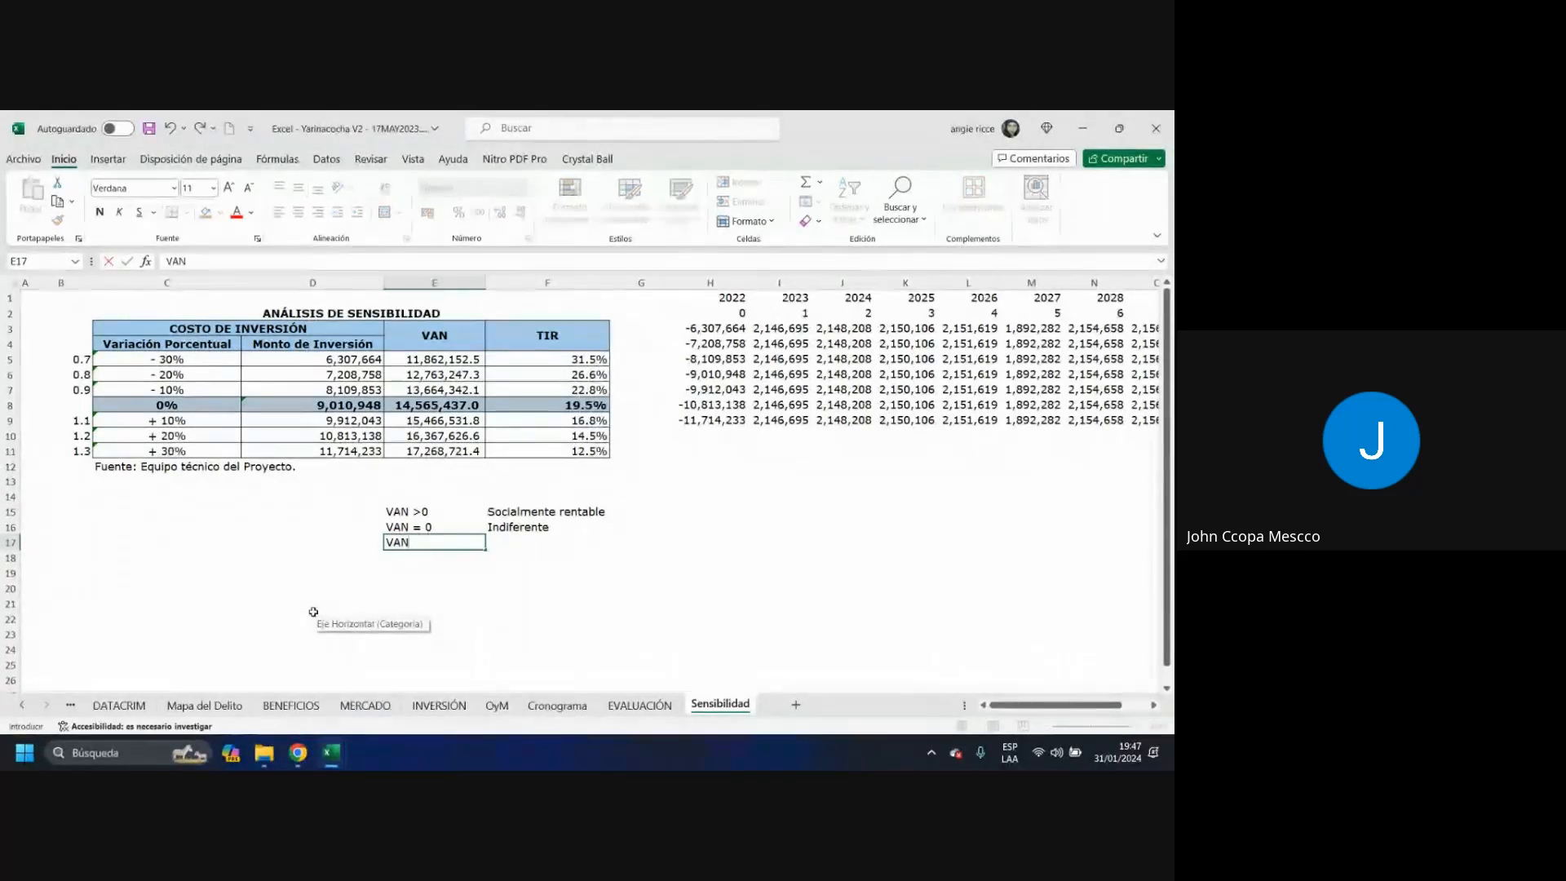
pyautogui.write('< 0')
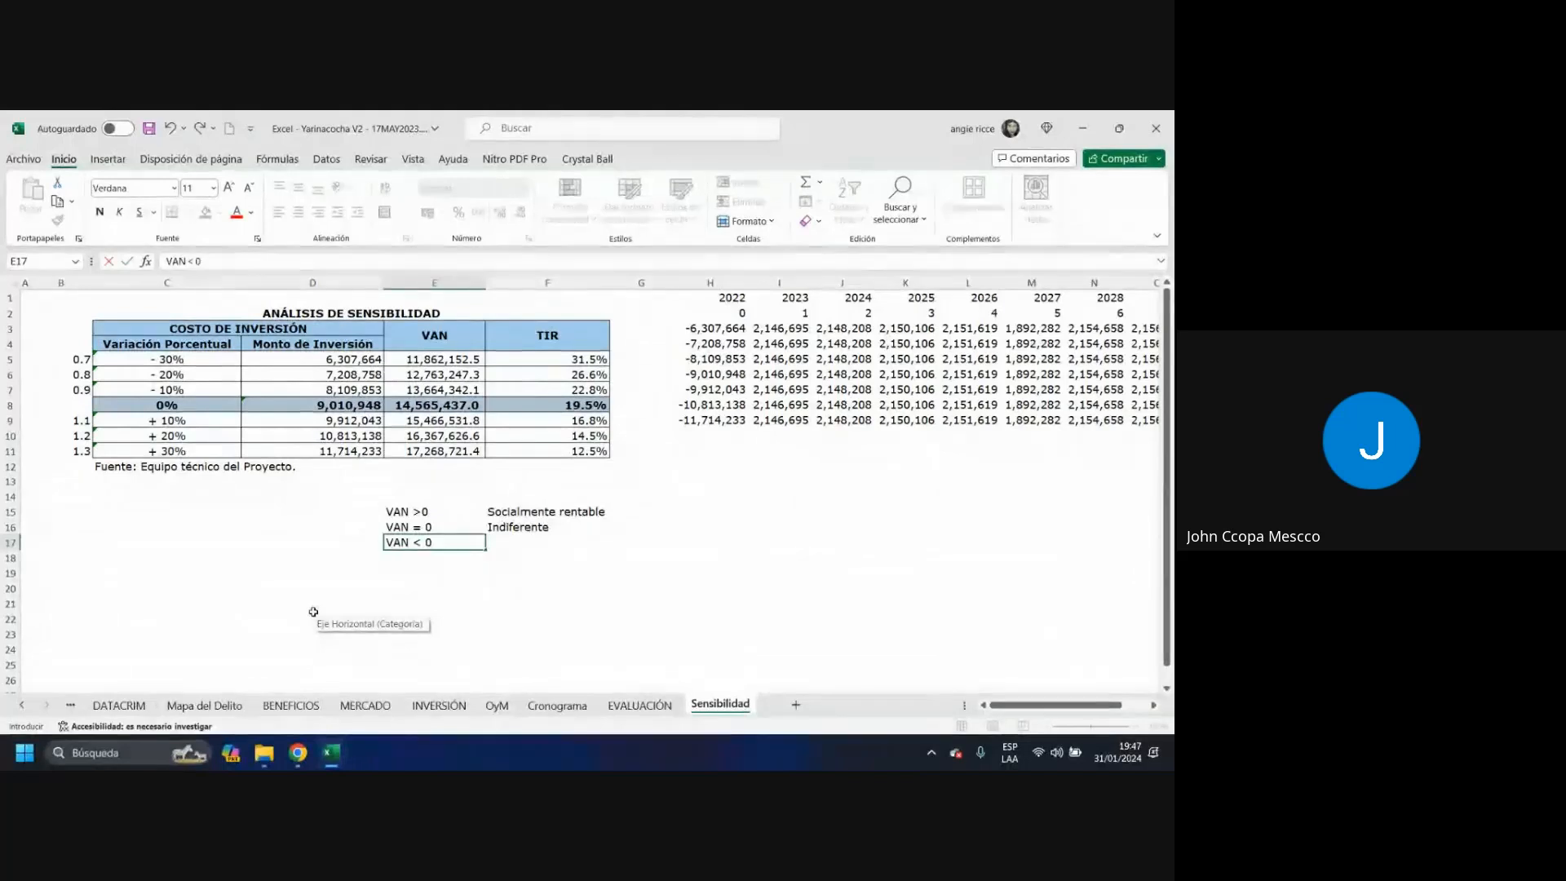
pyautogui.press('Tab')
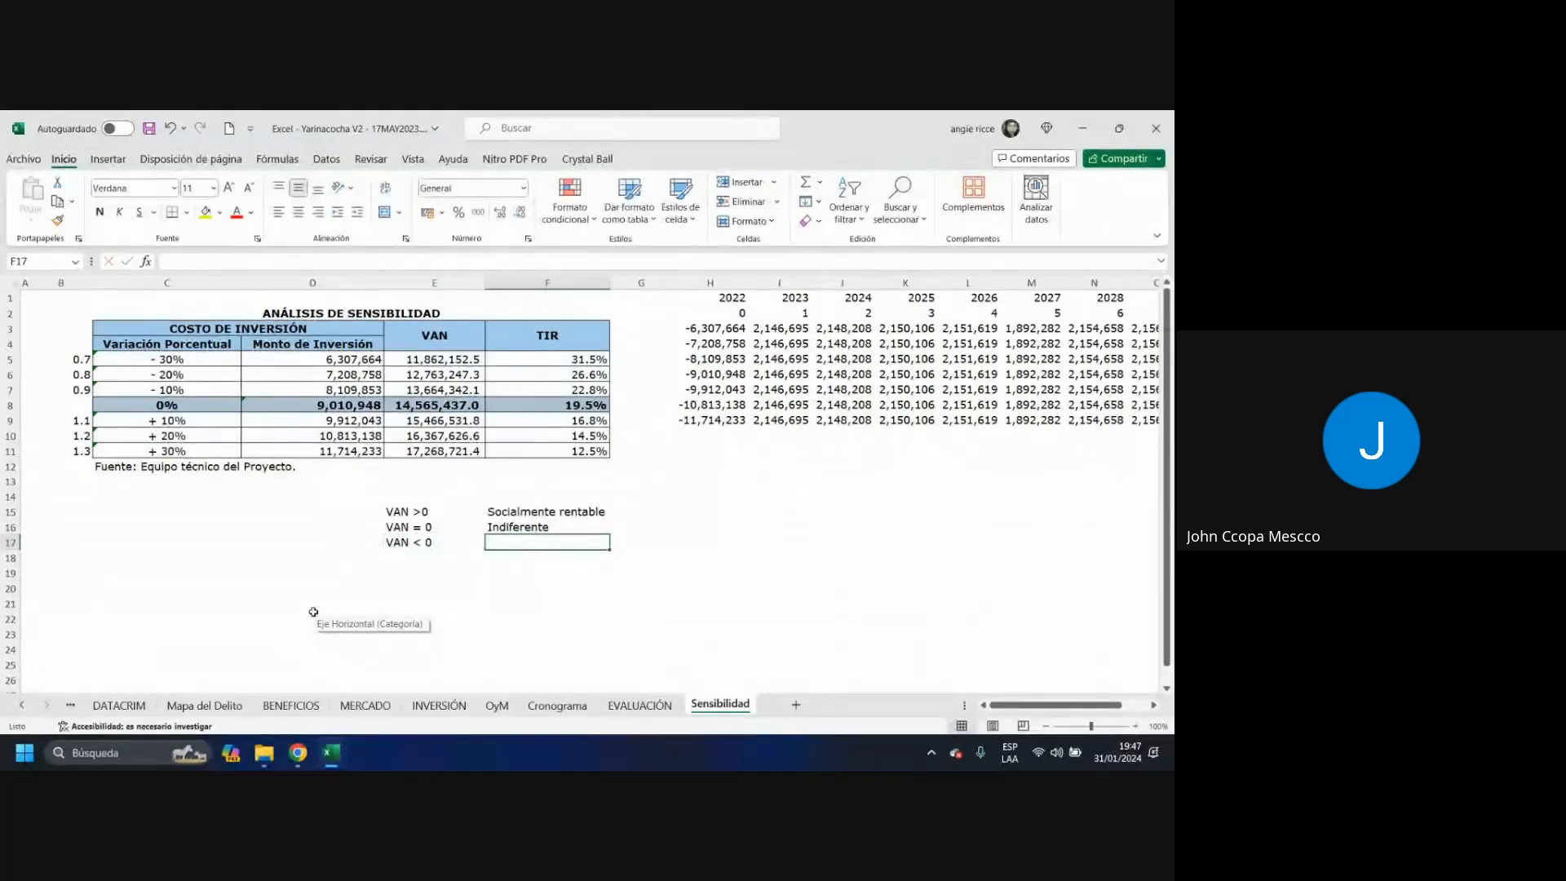
pyautogui.write('No re ')
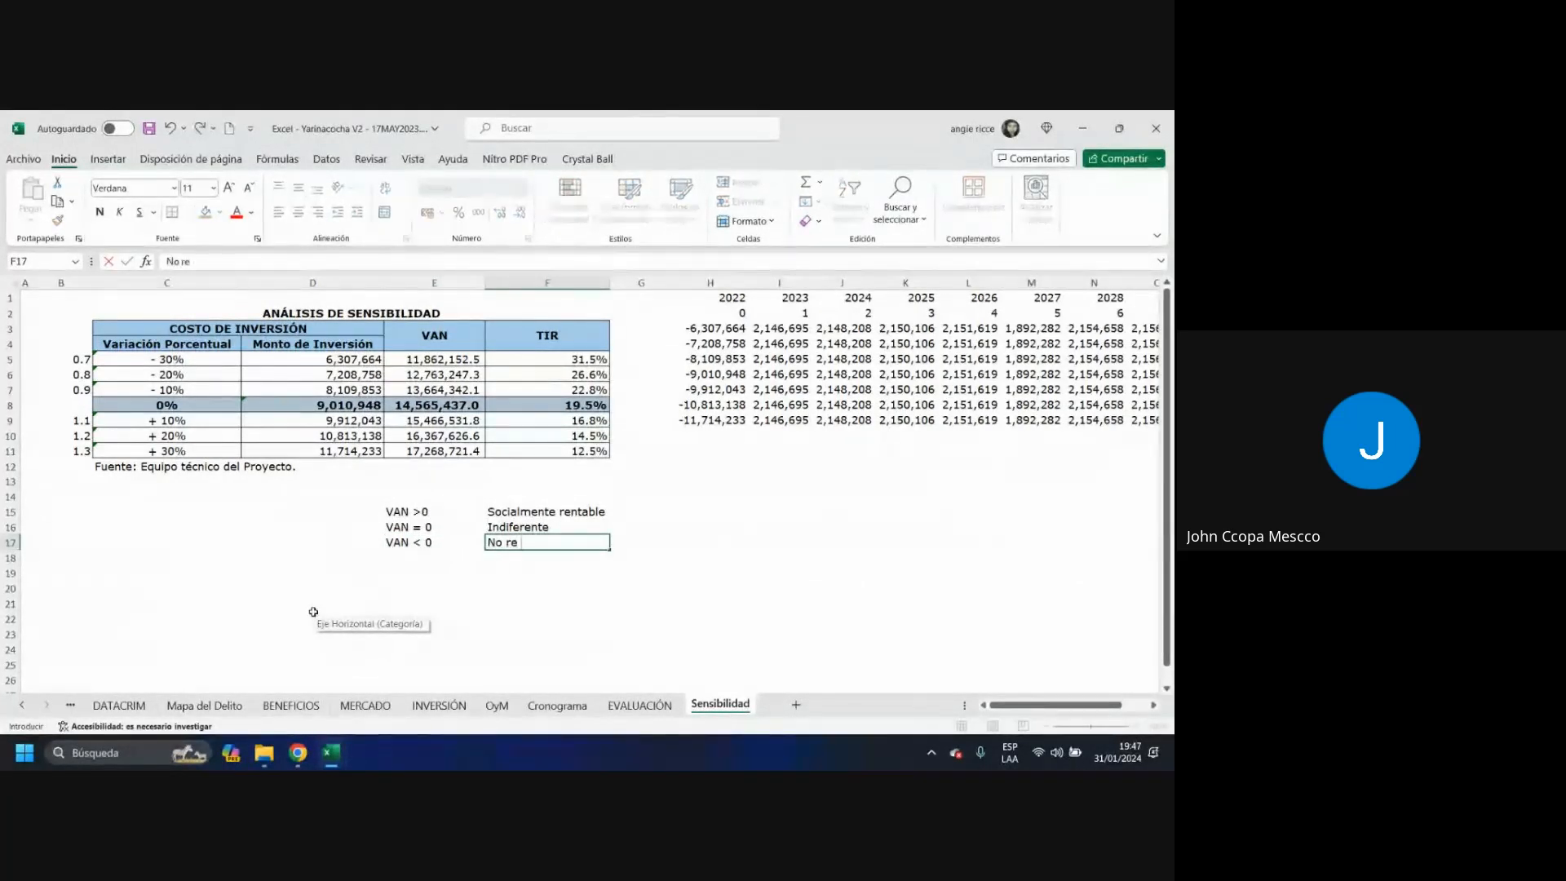
pyautogui.write('re')
pyautogui.press('BackSpace')
pyautogui.press('BackSpace')
pyautogui.press('BackSpace')
pyautogui.press('BackSpace')
pyautogui.press('BackSpace')
pyautogui.write('es recomendable invertir')
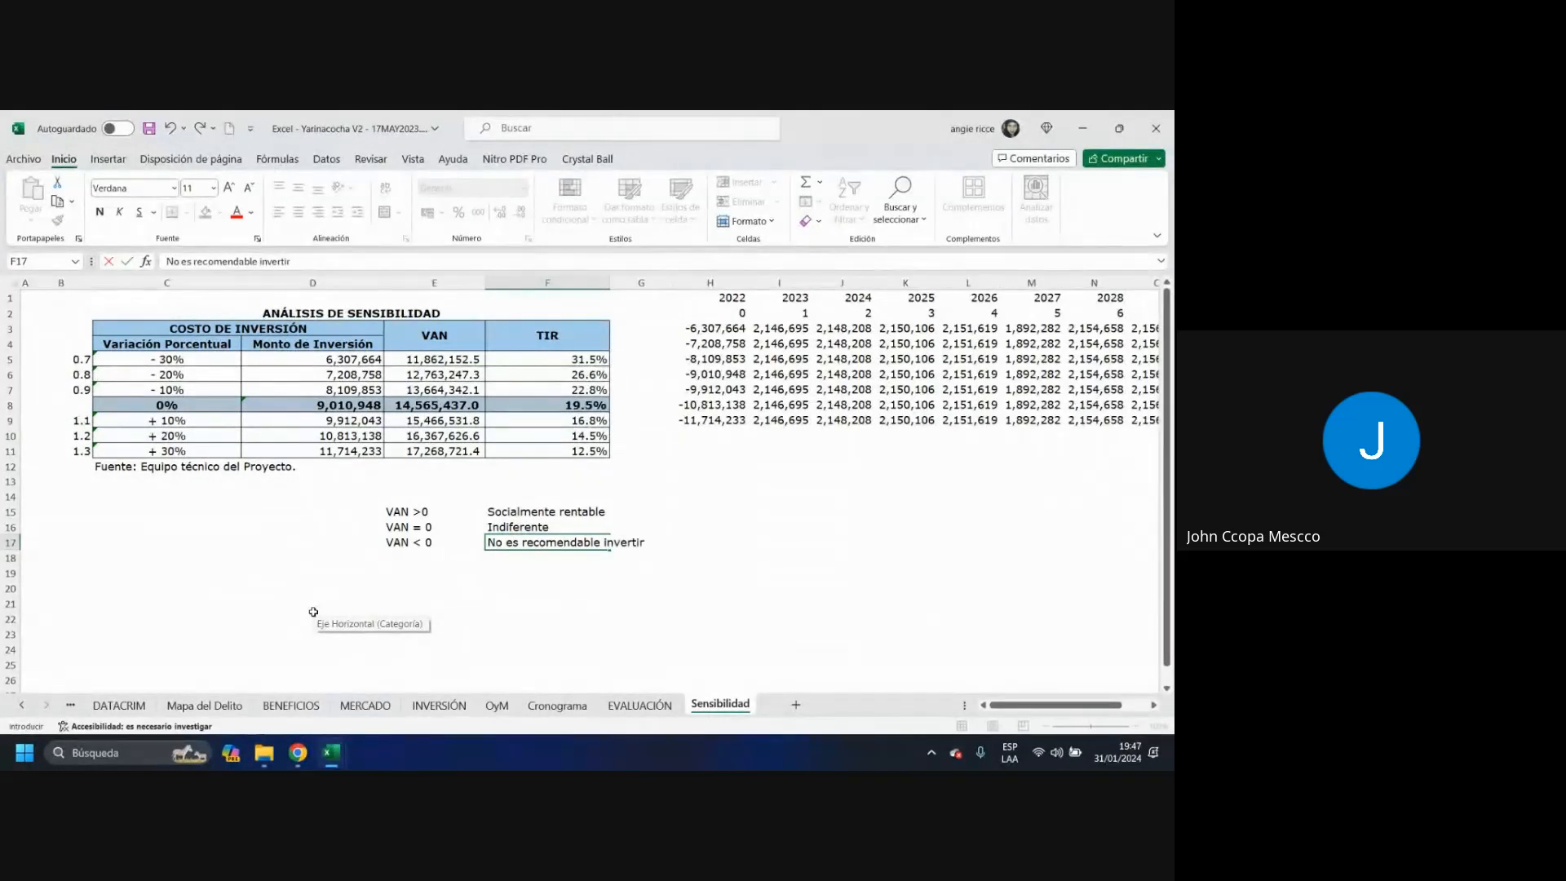
# - Add the currency unit to the VAN header of the sensitivity table so it reads "VAN (S/)"
pyautogui.press('Return')
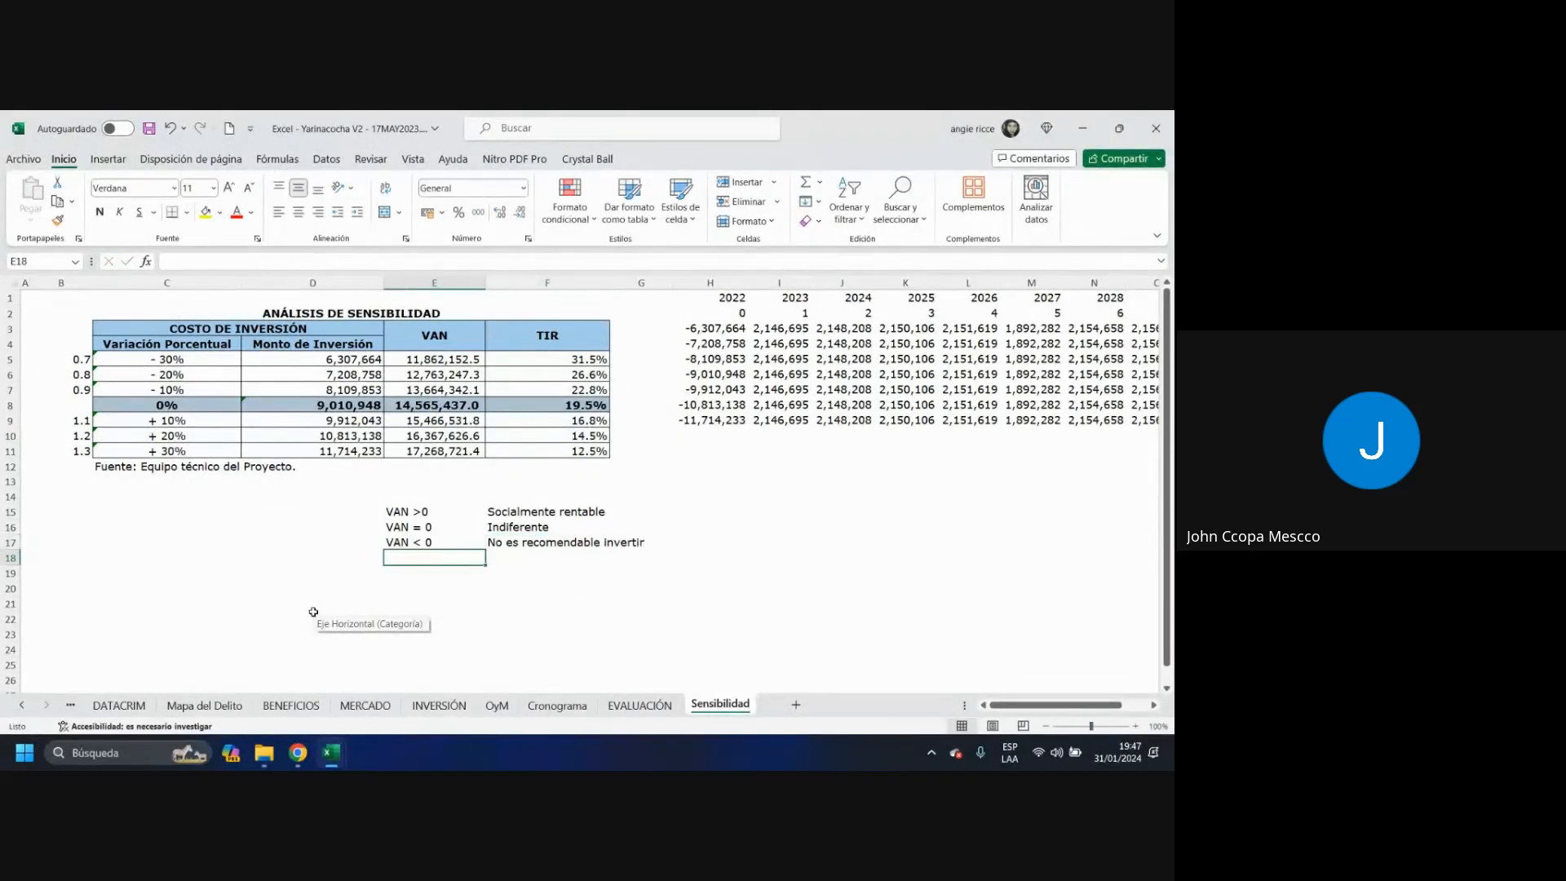
pyautogui.moveTo(406, 512); pyautogui.dragTo(530, 544)
pyautogui.click(454, 336)
pyautogui.doubleClick(454, 337)
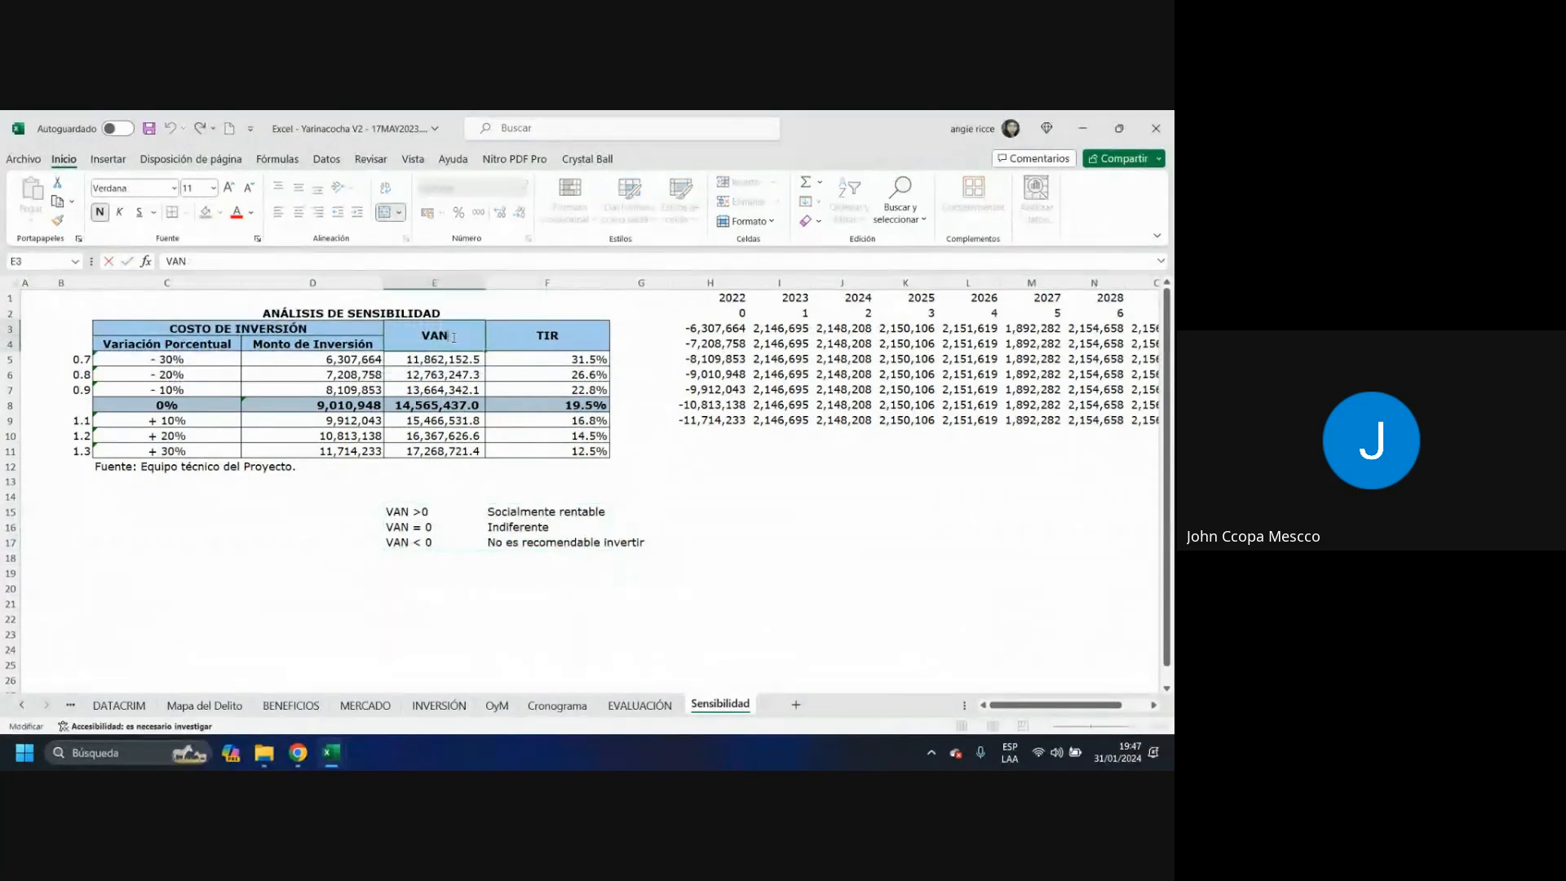
pyautogui.write('(S/)')
pyautogui.press('Return')
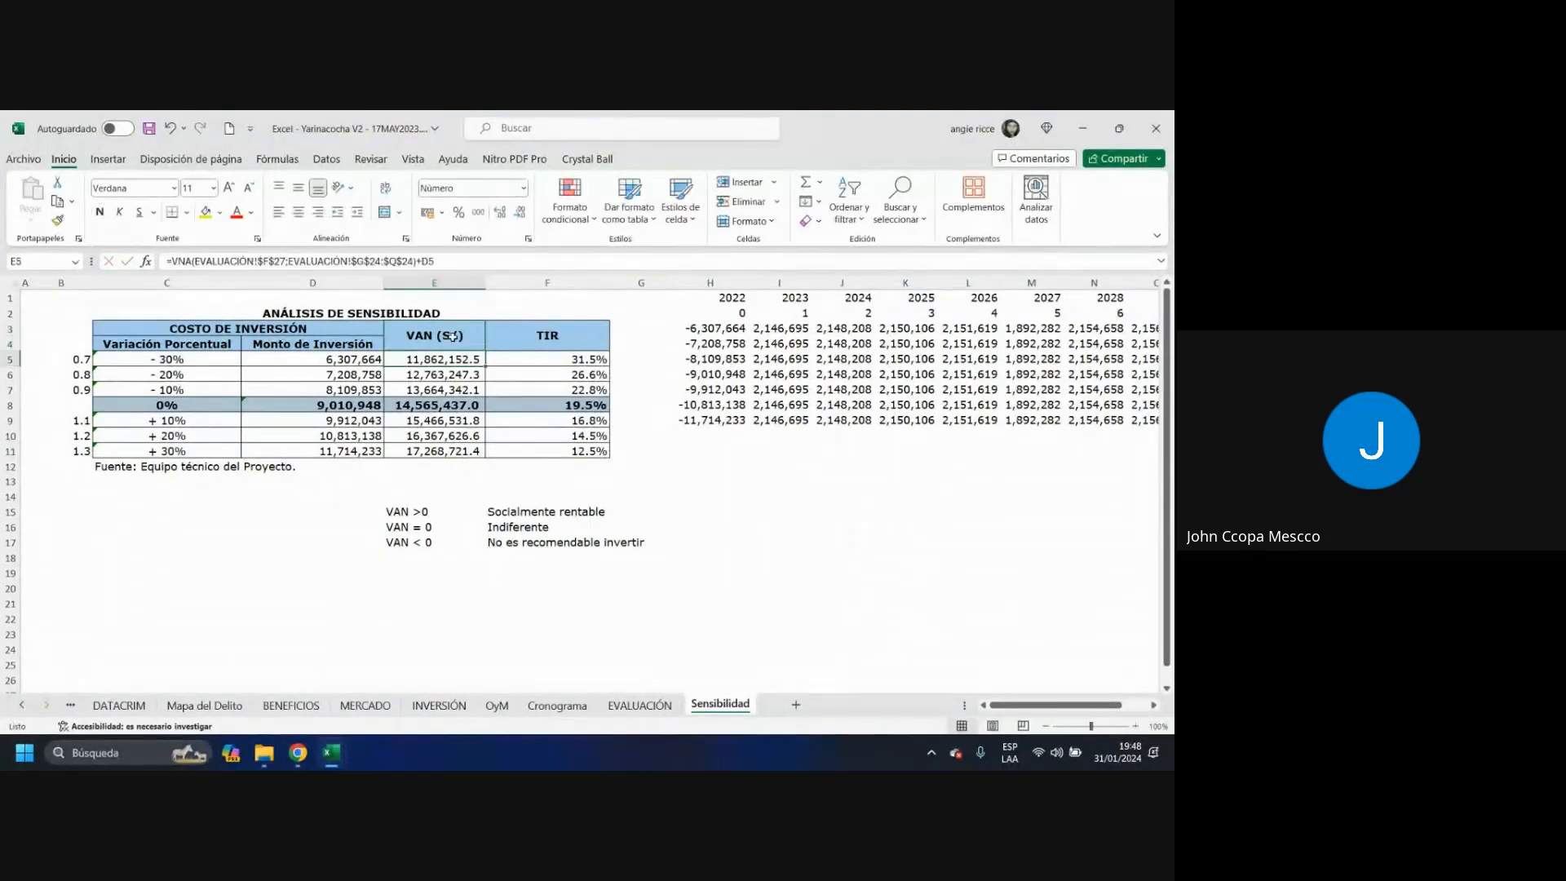
# - Review the social discount rate, VAN and TIR on the EVALUACIÓN sheet and return to the Sensibilidad sheet
pyautogui.click(554, 346)
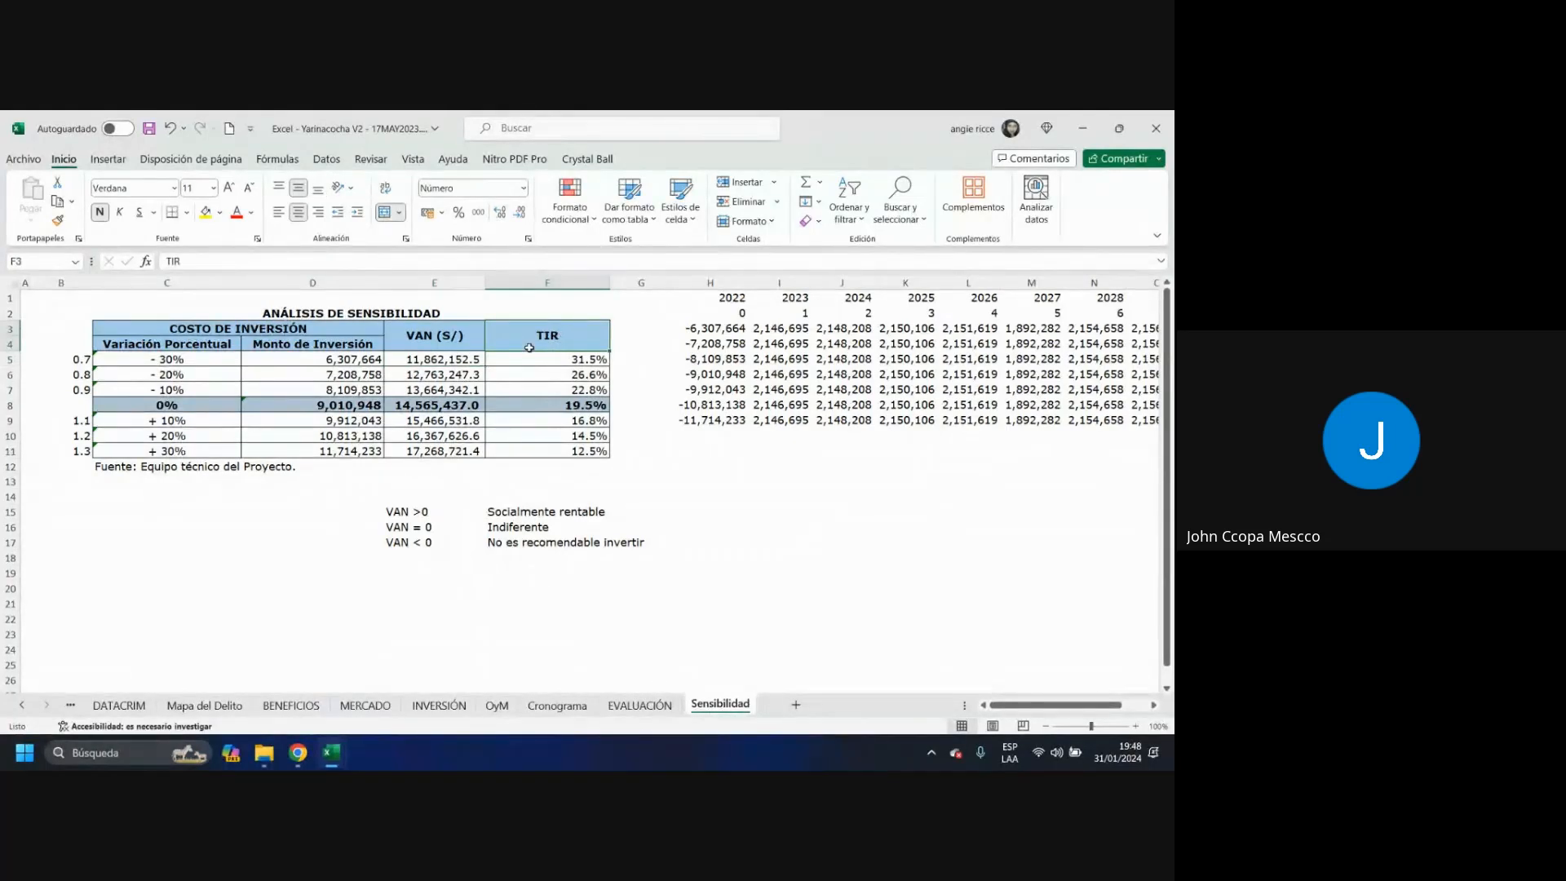
pyautogui.click(408, 578)
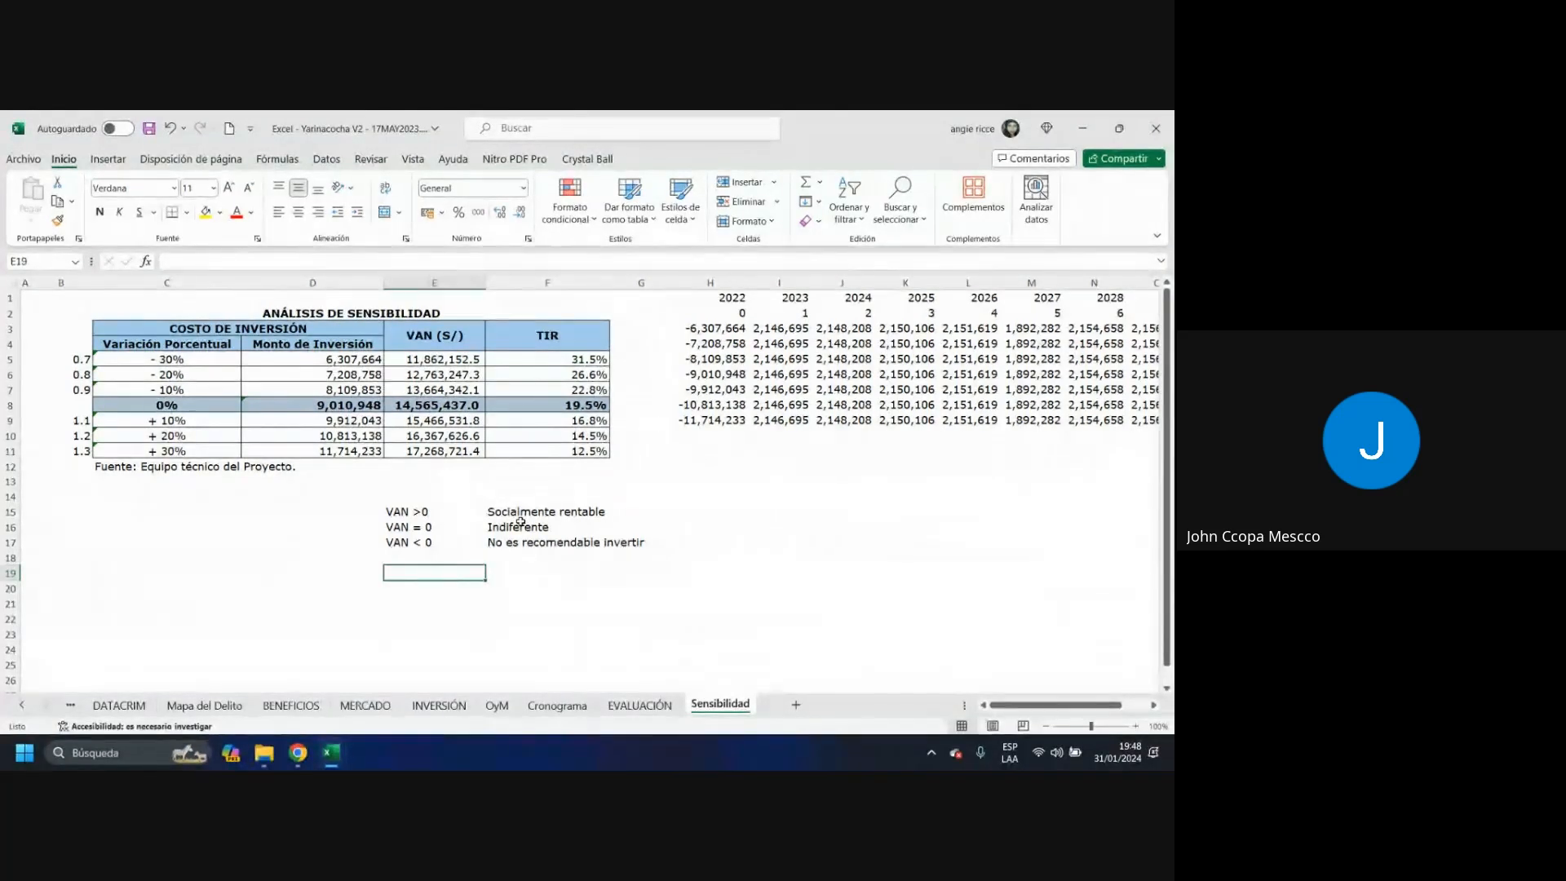
pyautogui.click(639, 705)
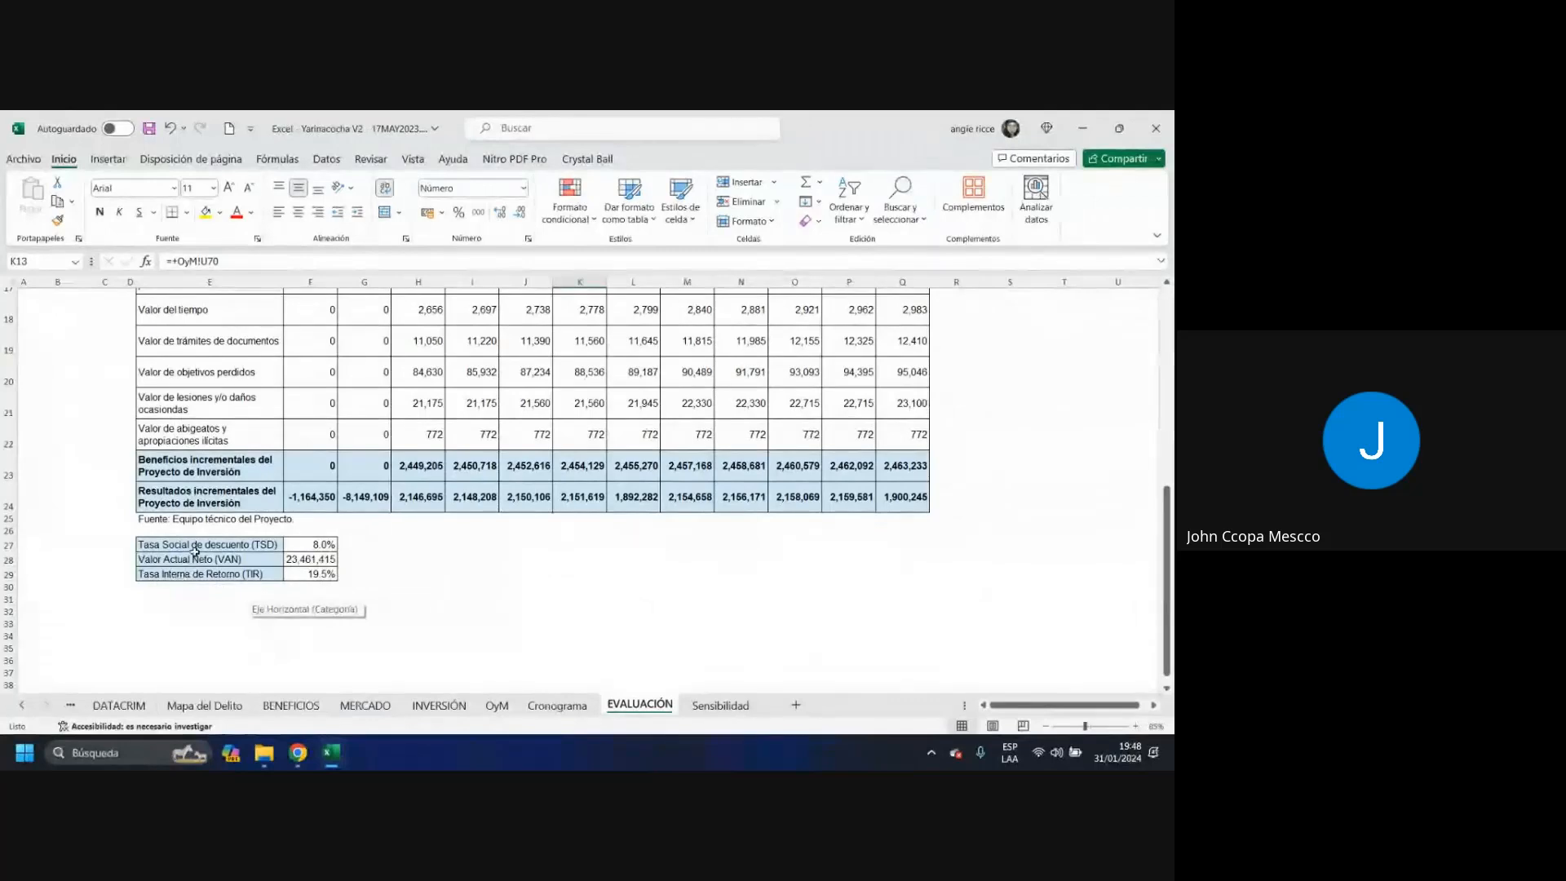
pyautogui.click(720, 704)
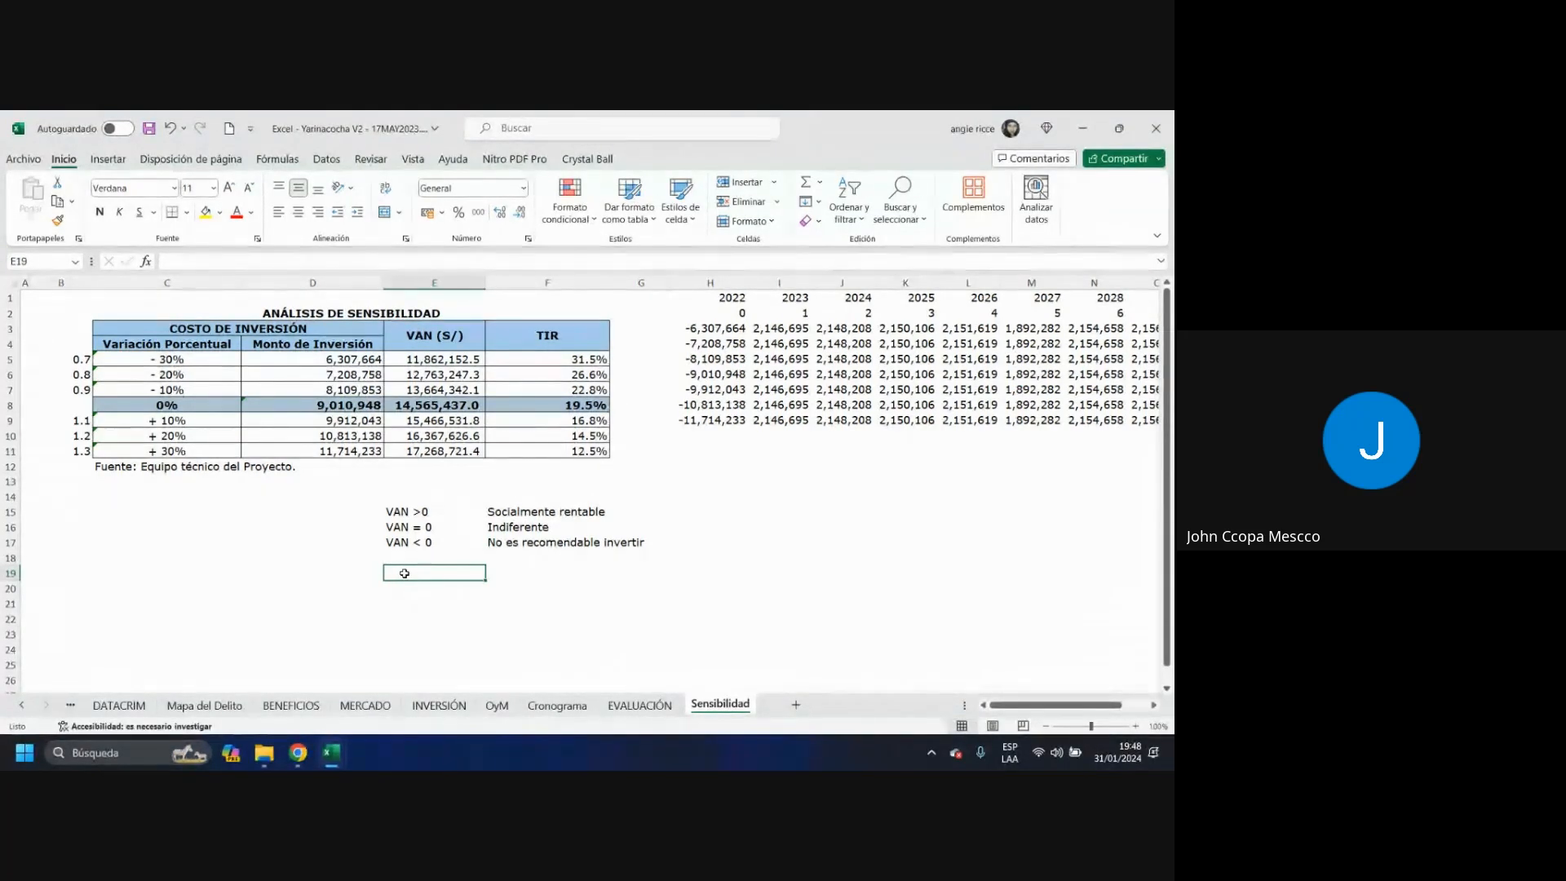
# - Switch to the Google Meet call in Chrome to check the meeting, and return to the Excel workbook
pyautogui.click(298, 752)
pyautogui.click(256, 704)
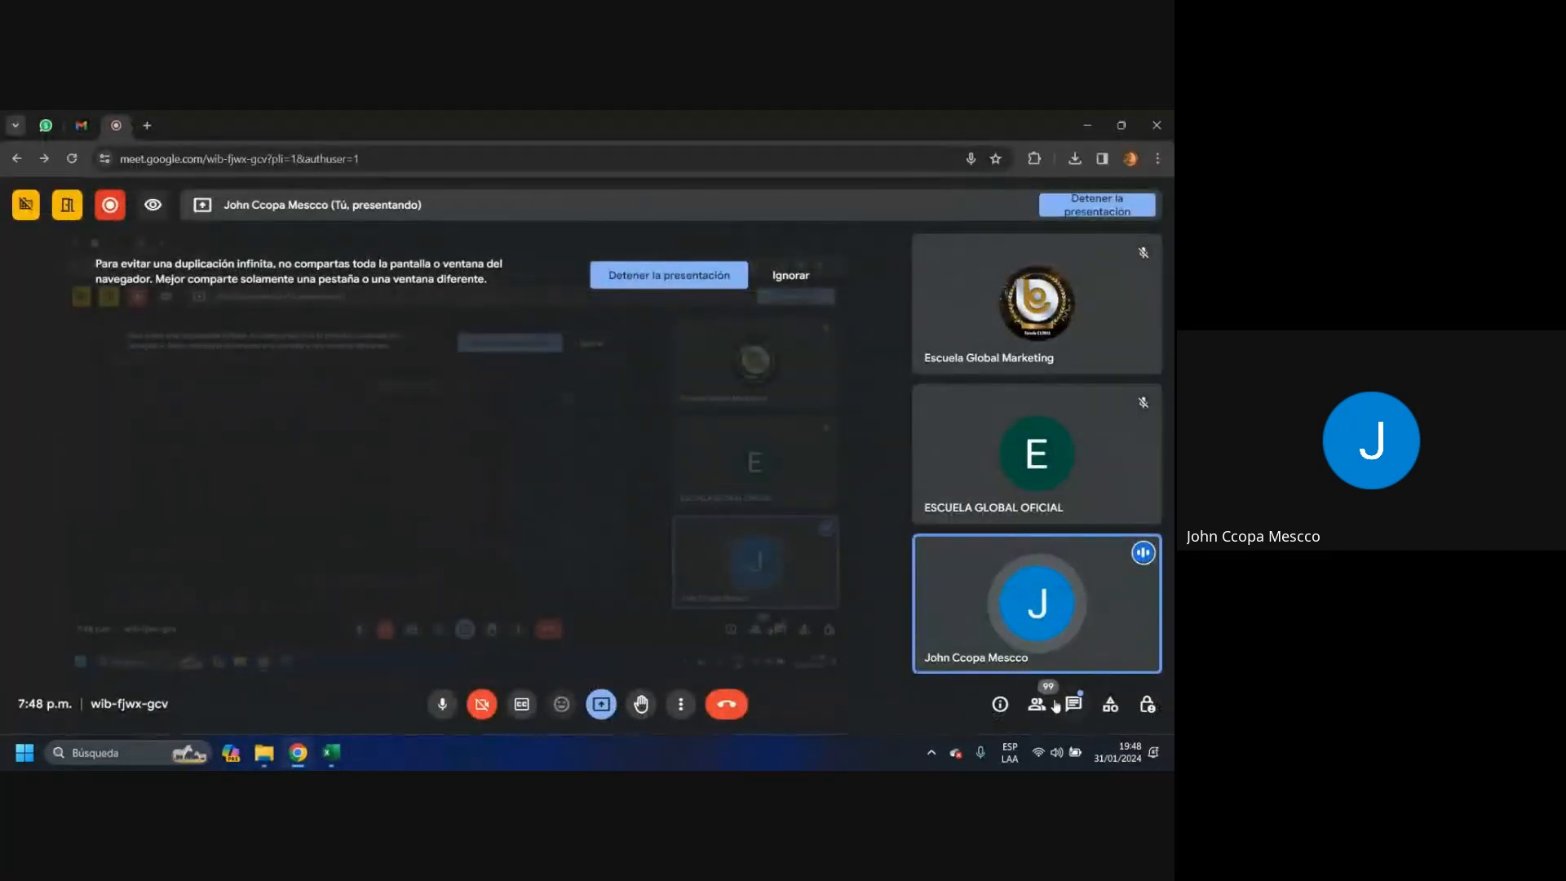
pyautogui.click(330, 751)
pyautogui.click(496, 668)
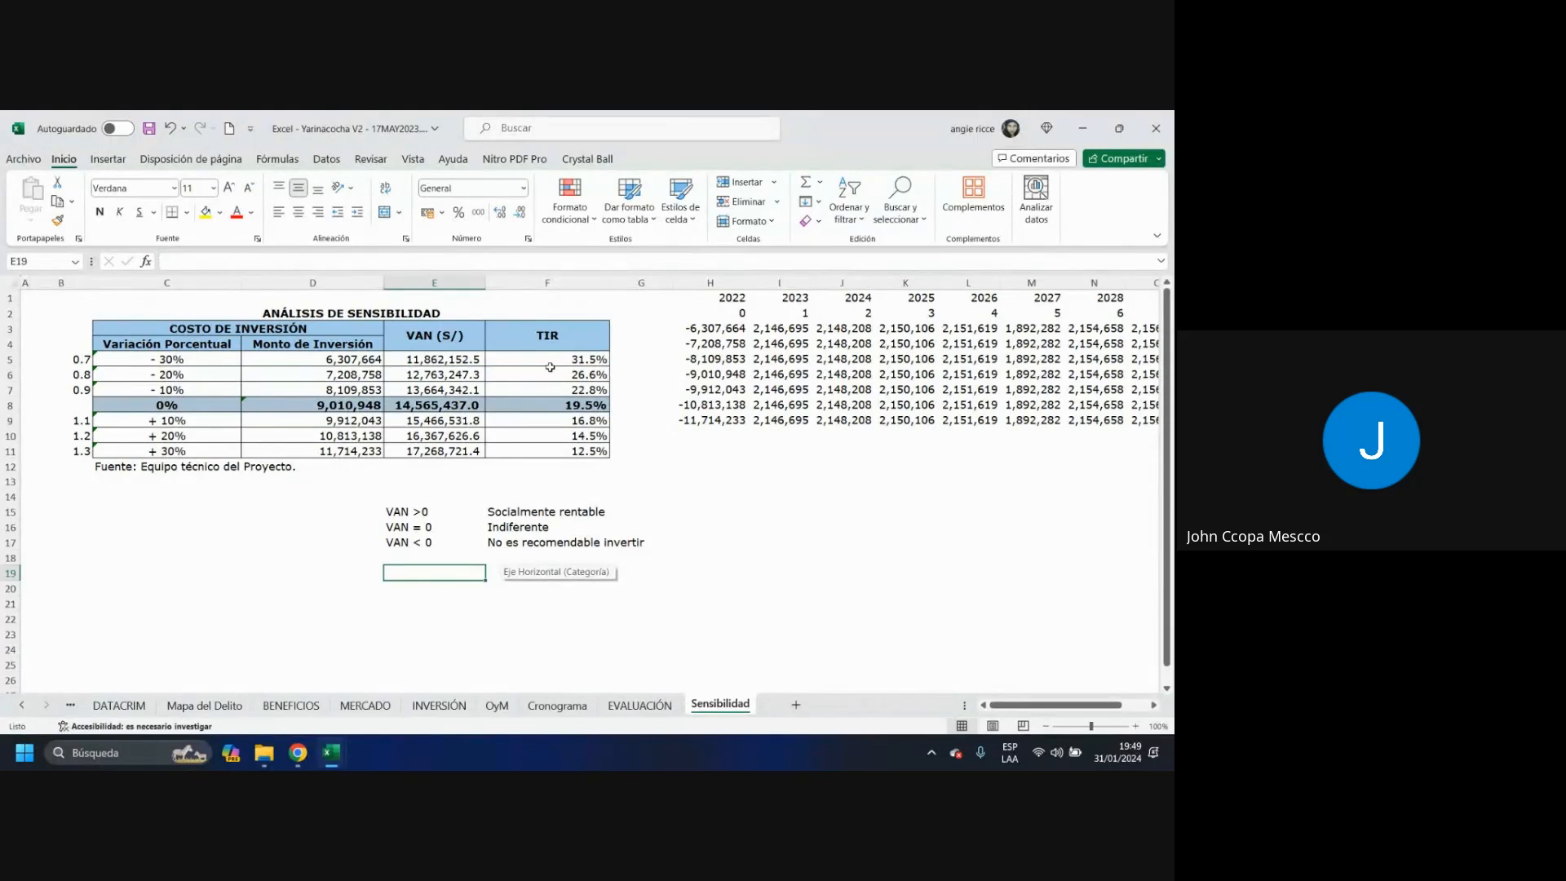
# - Enter the criterion "TIR > COK (TSD)" in E19, below the VAN criteria
pyautogui.click(551, 406)
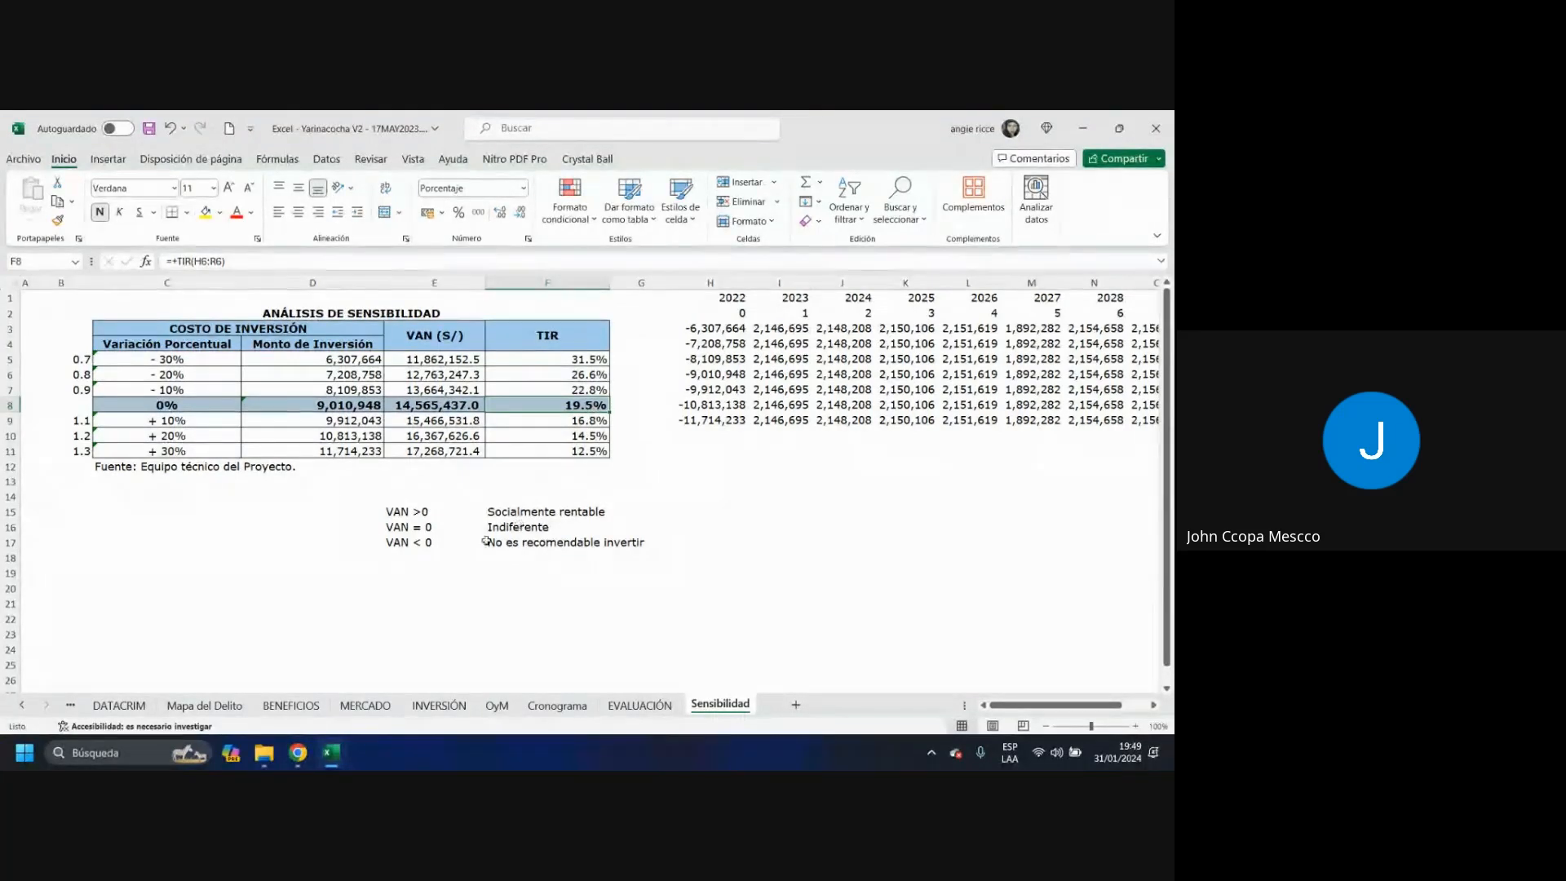
pyautogui.click(448, 572)
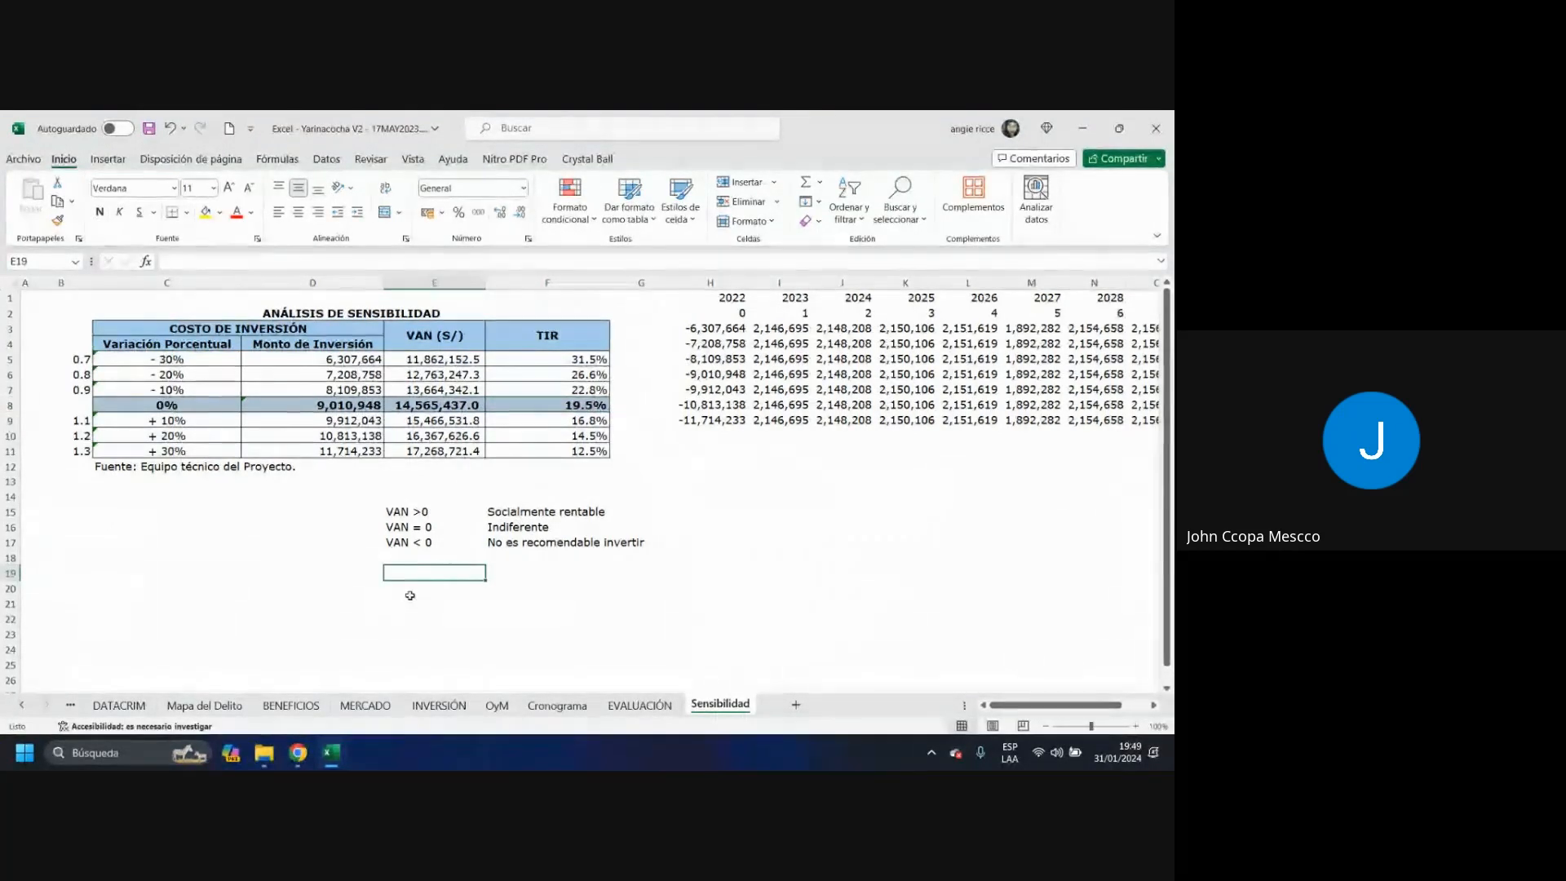
pyautogui.write('TIR')
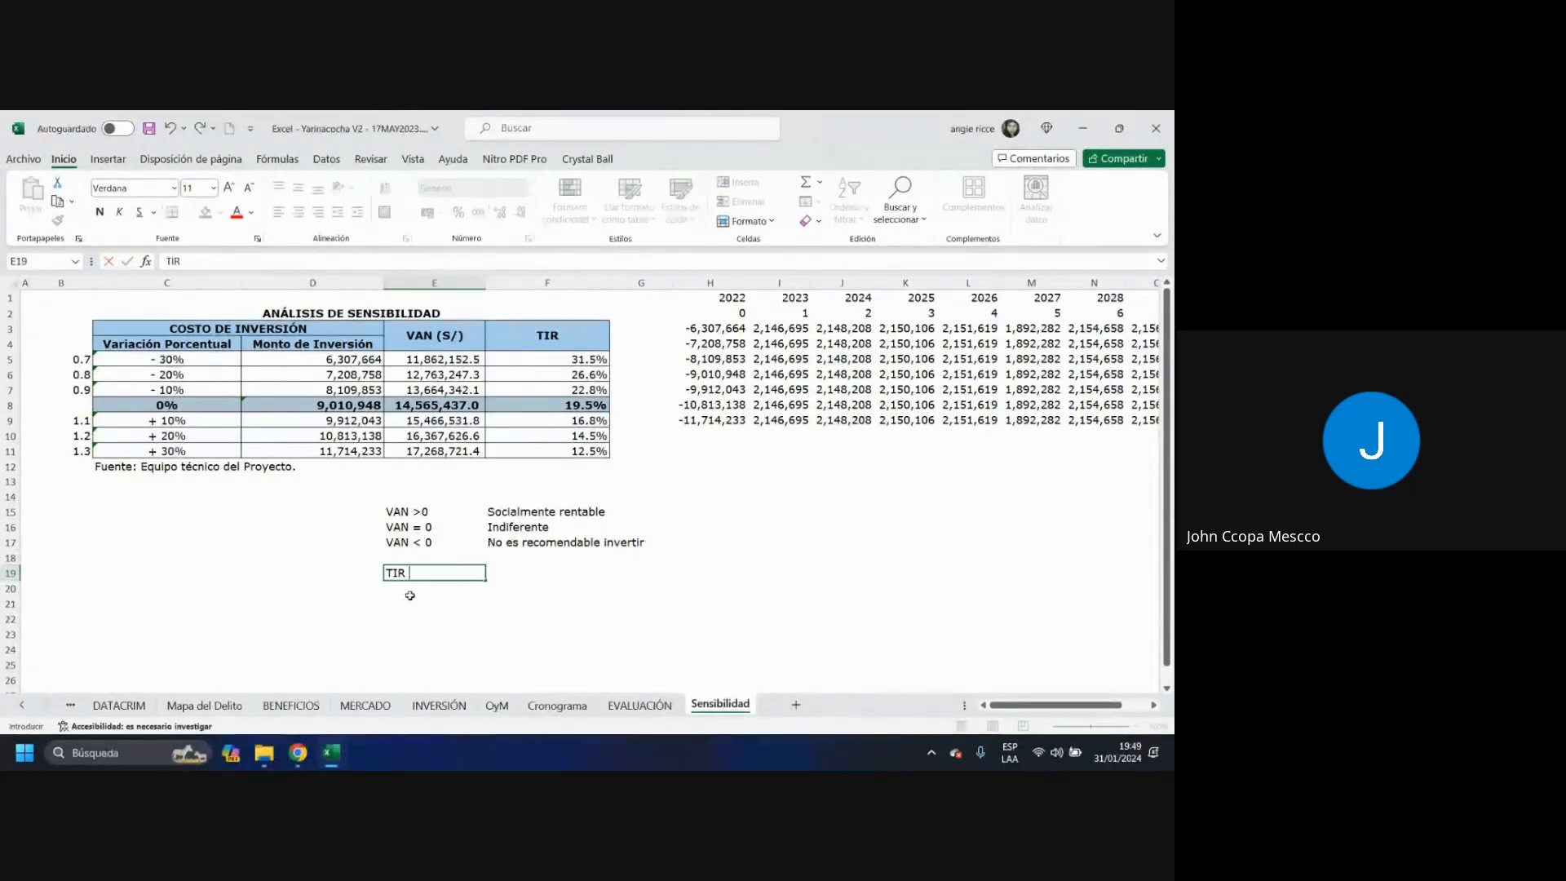
pyautogui.write(' > COK (')
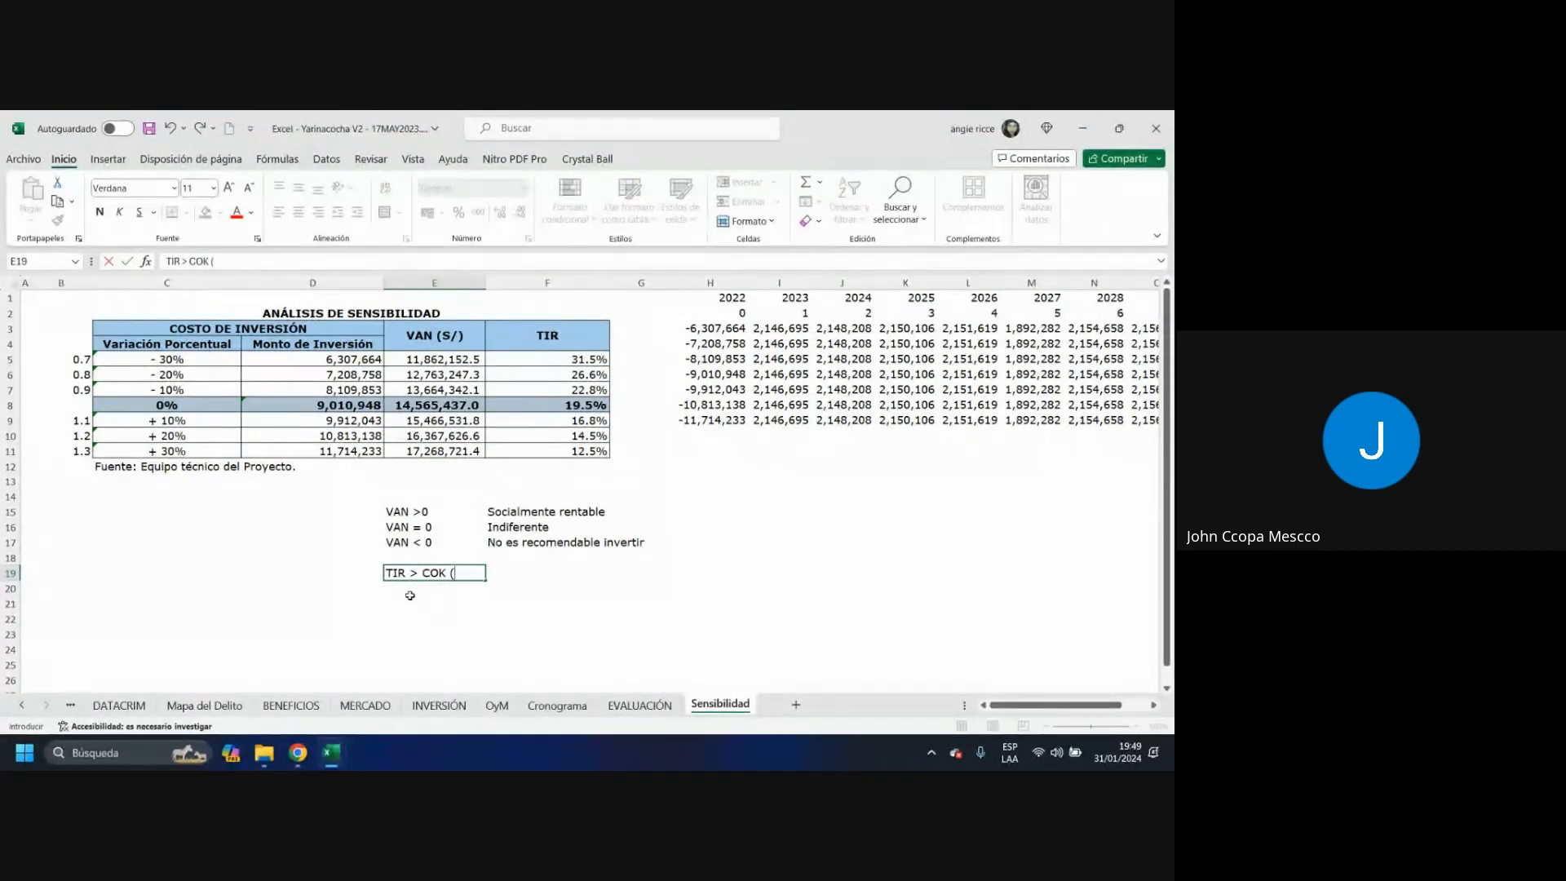
pyautogui.write('TSD)')
pyautogui.press('Tab')
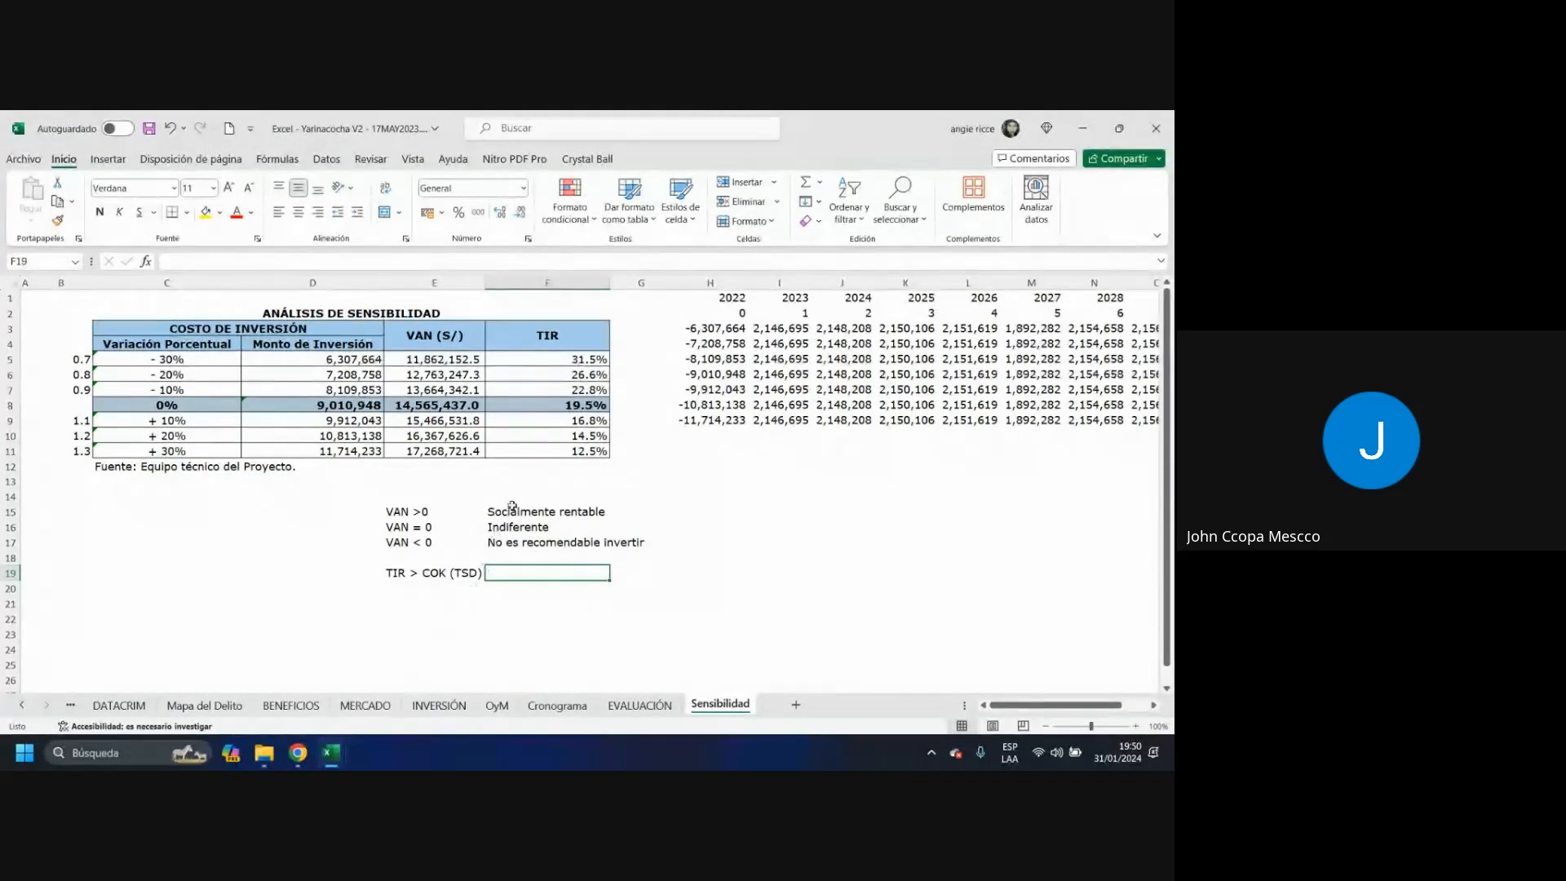
# - Copy the three VAN interpretations from F15:F17 to F19:F21 for the TIR criteria
pyautogui.moveTo(512, 506); pyautogui.dragTo(603, 542)
pyautogui.hotkey('ctrl', 'c')
pyautogui.click(503, 576)
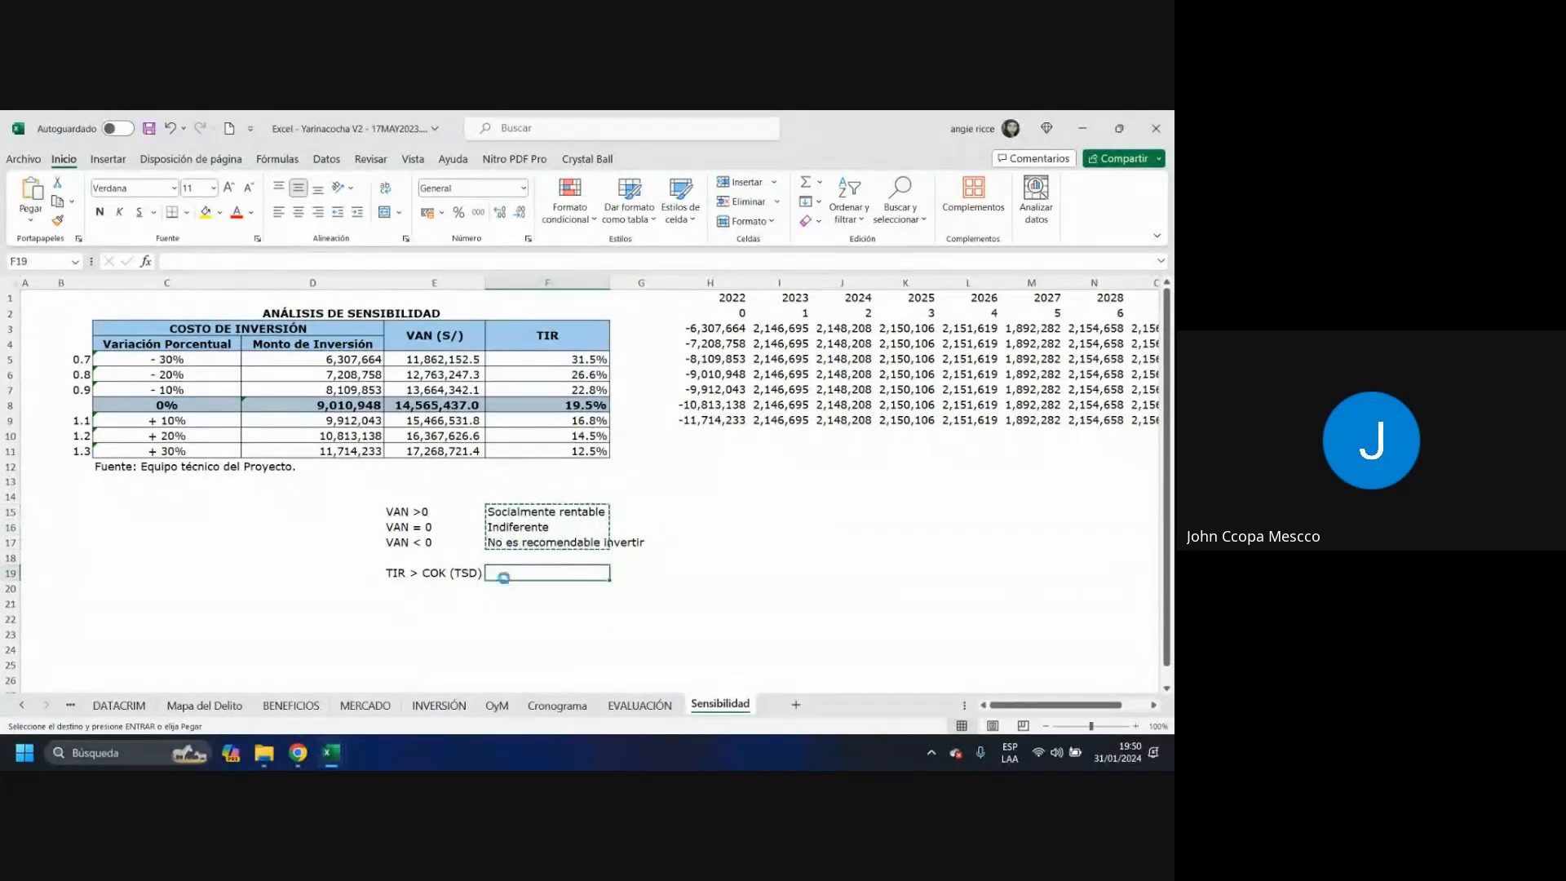
pyautogui.hotkey('ctrl', 'v')
# - Enter the criteria "TIR = COK" in E20 and "TIR < COK" in E21
pyautogui.click(394, 592)
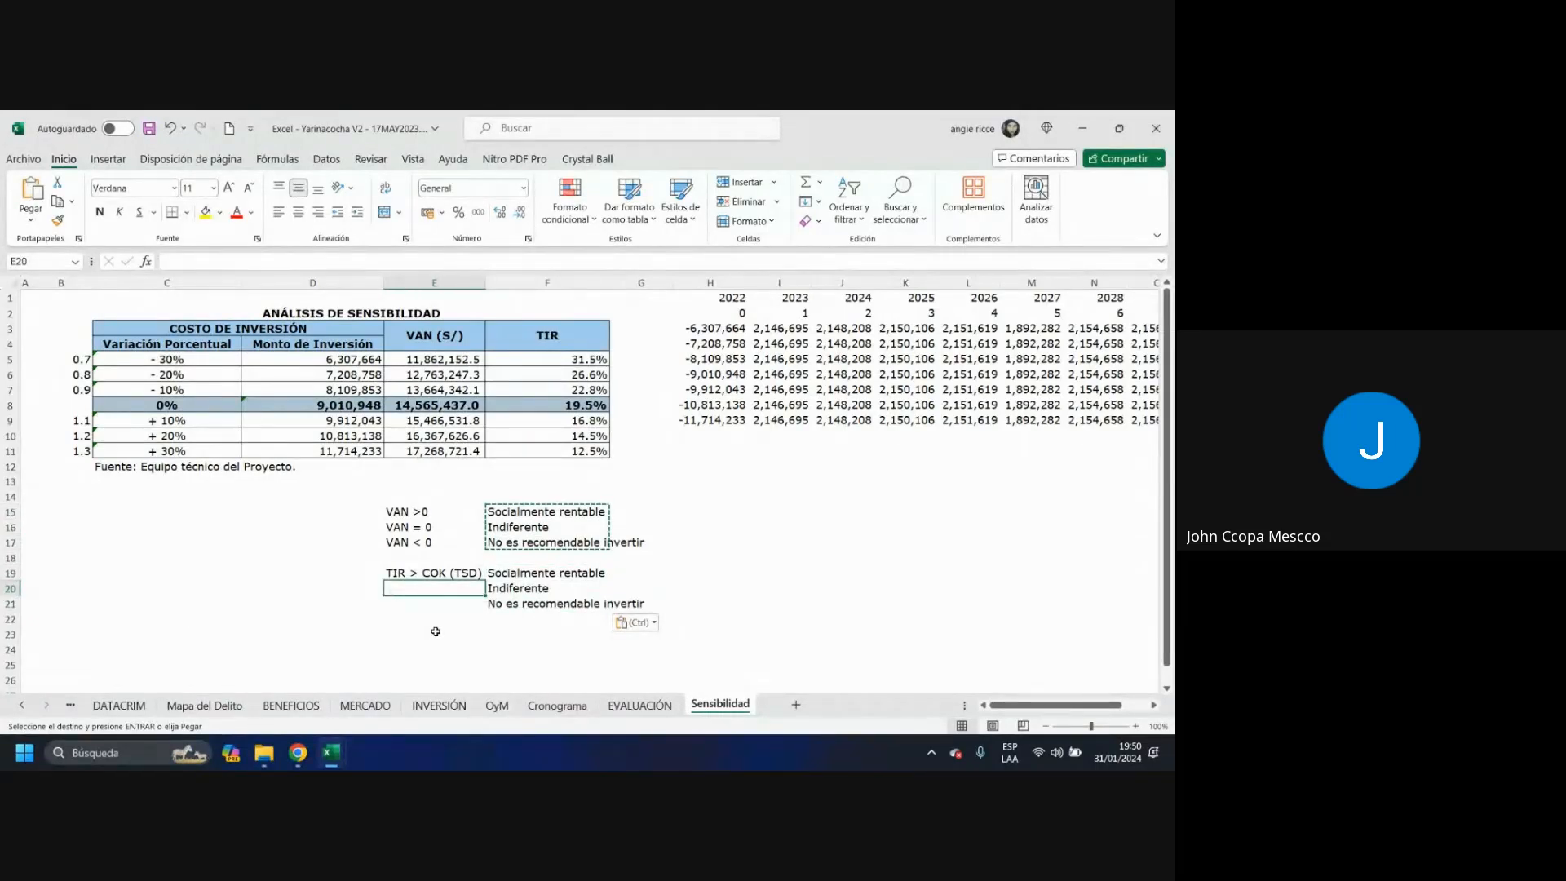
pyautogui.write('TIR =')
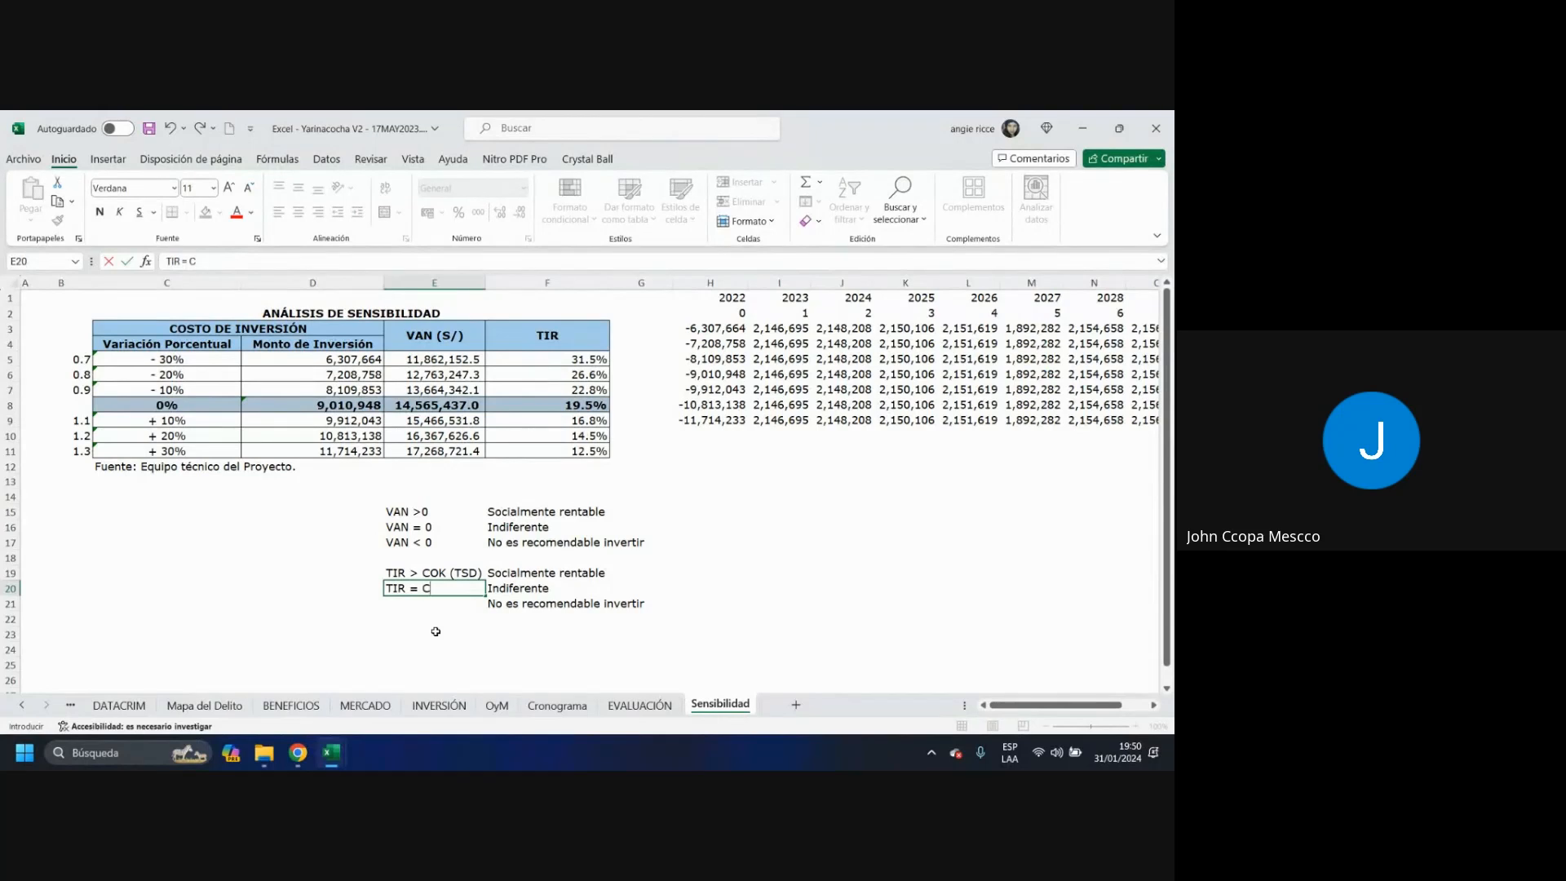
pyautogui.write(' COK')
pyautogui.press('Tab')
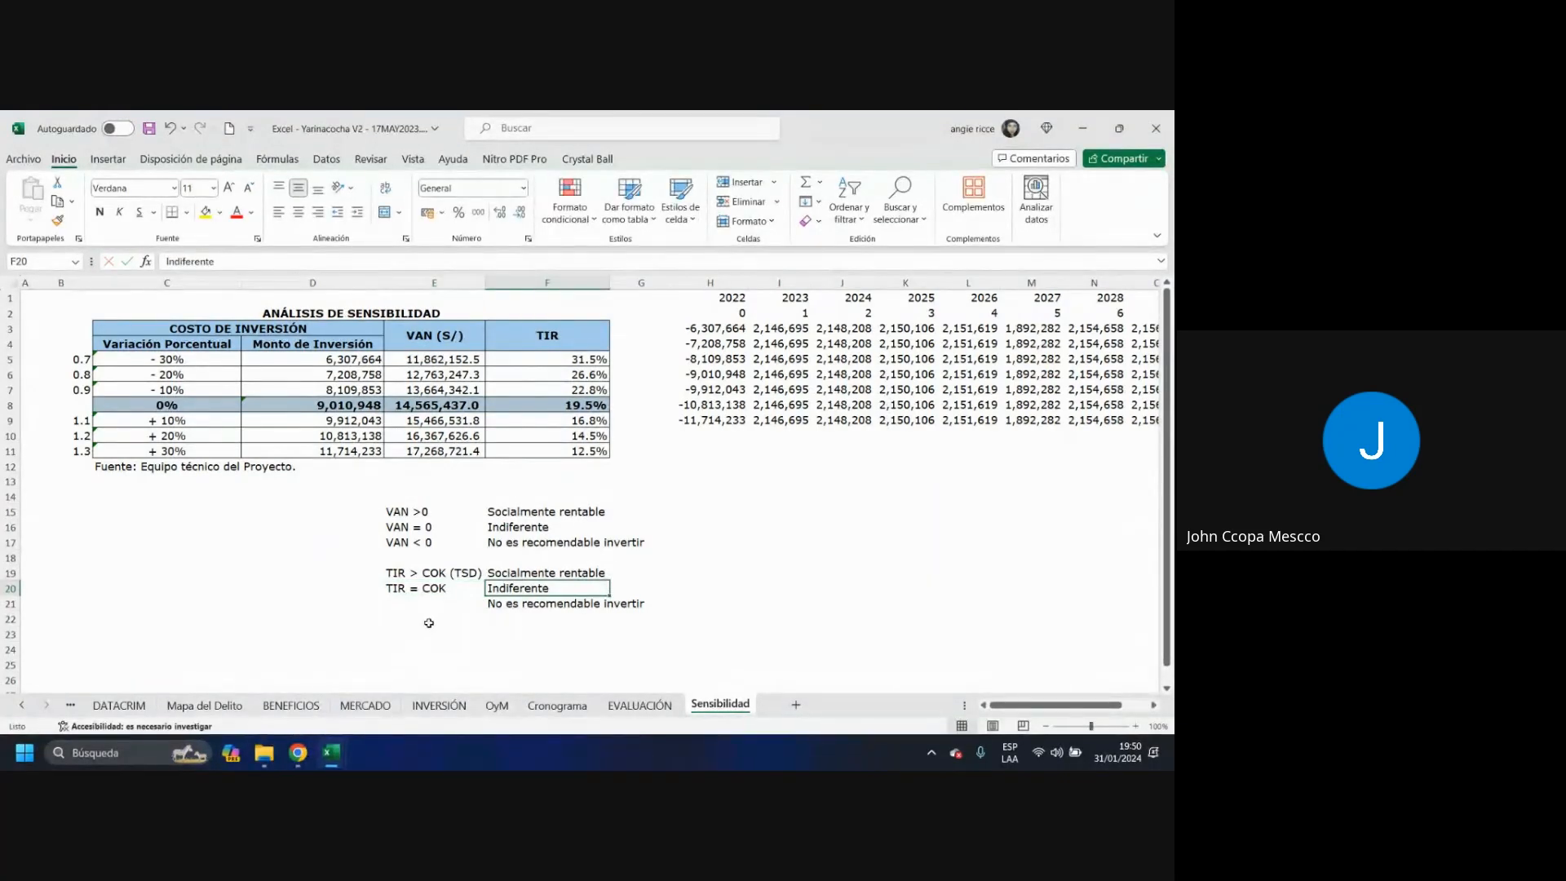
pyautogui.click(416, 607)
pyautogui.write('TI')
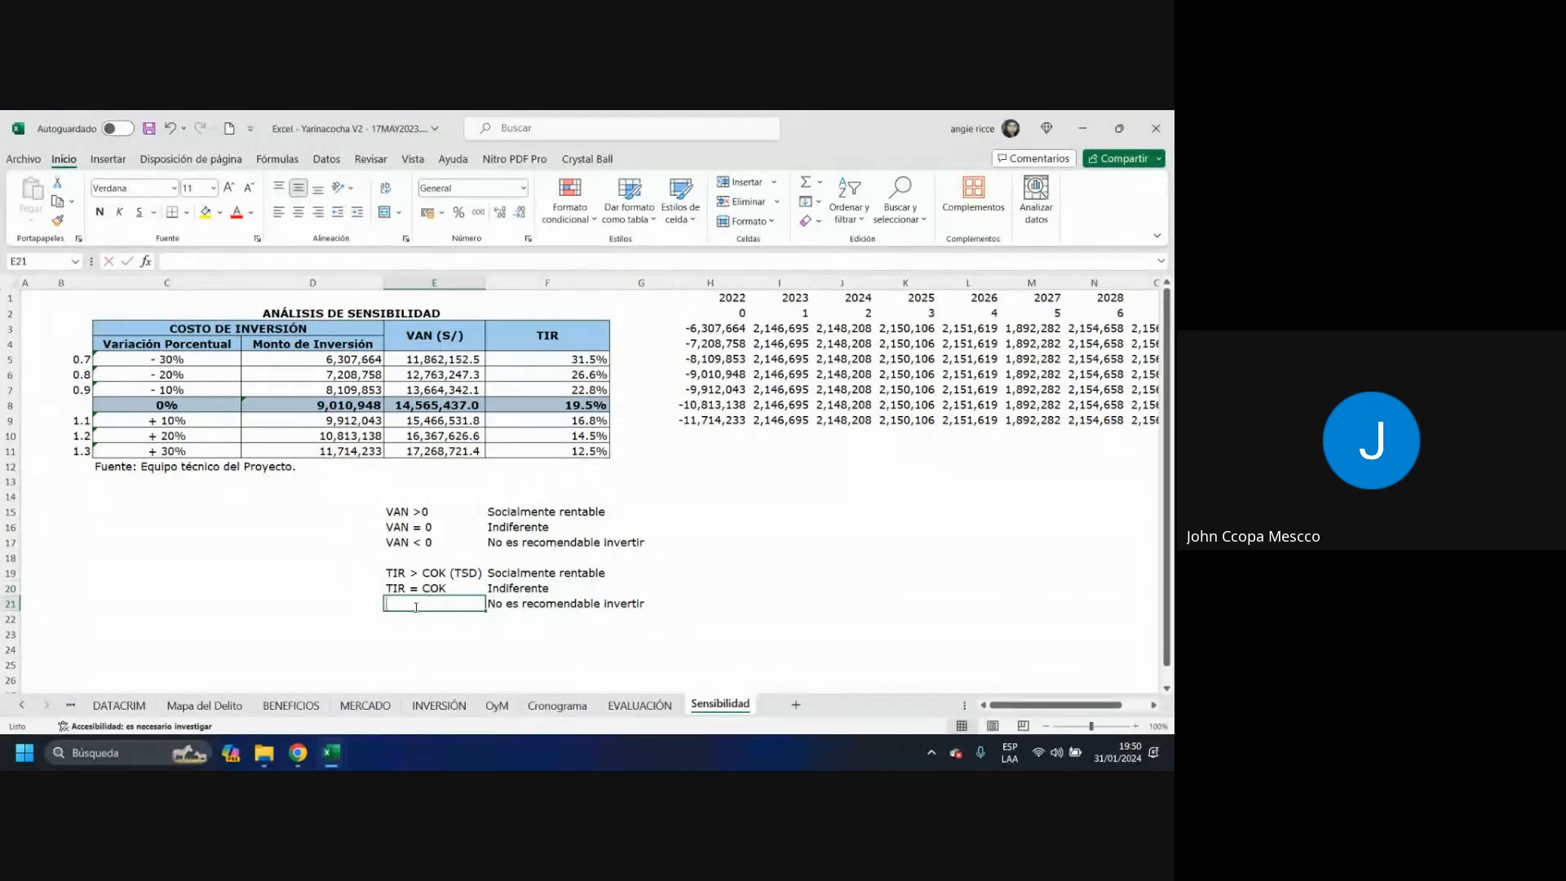
pyautogui.write('R < COK')
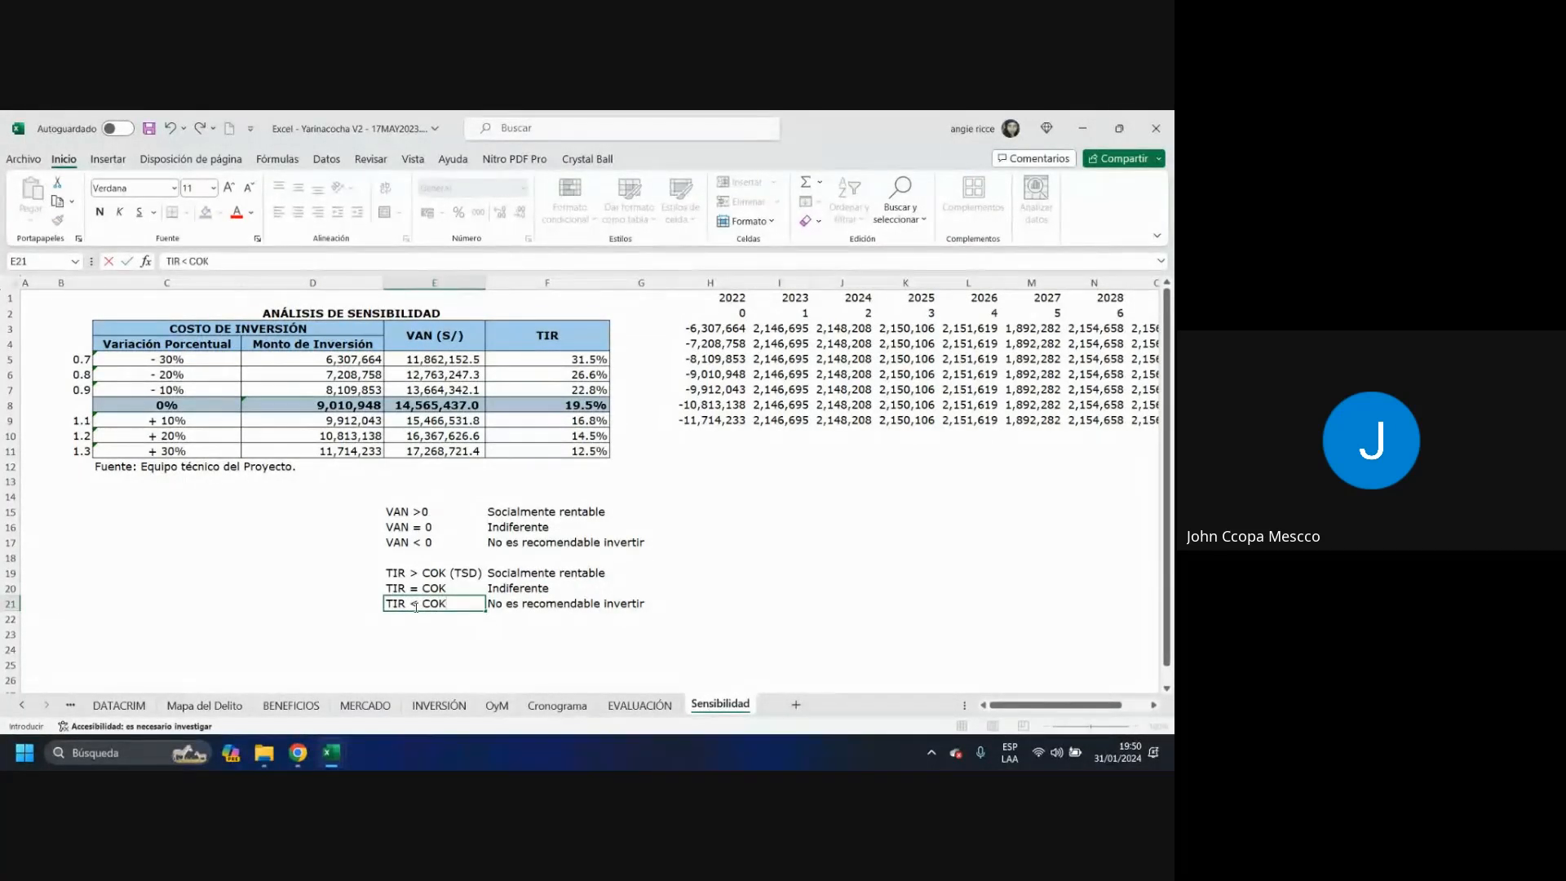
pyautogui.press('Return')
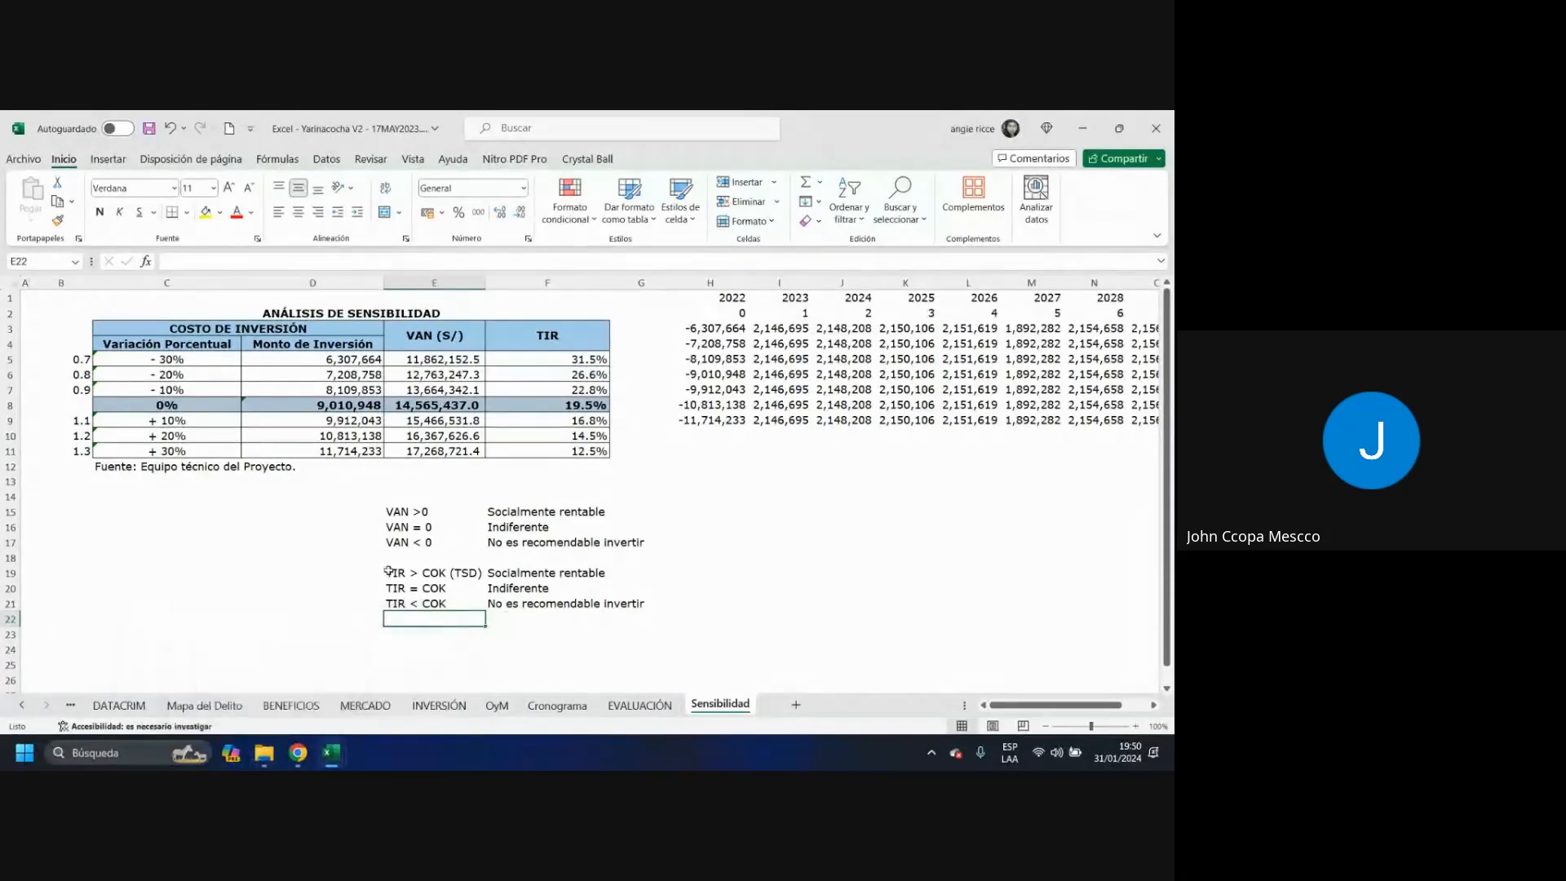
pyautogui.click(258, 464)
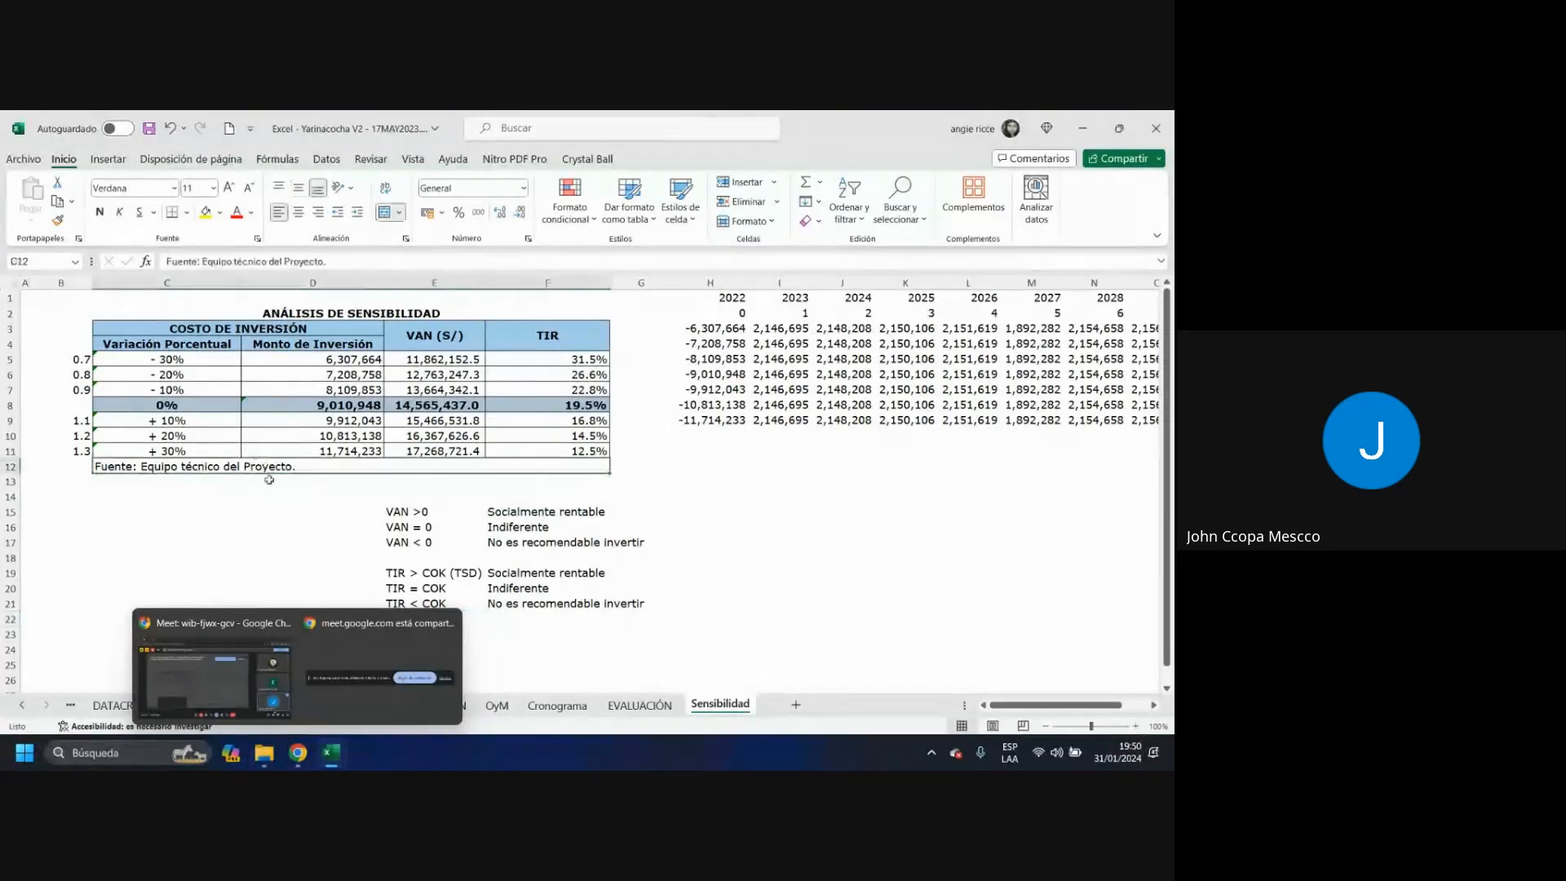
pyautogui.click(525, 573)
pyautogui.click(462, 587)
pyautogui.click(504, 469)
pyautogui.click(789, 594)
pyautogui.click(580, 401)
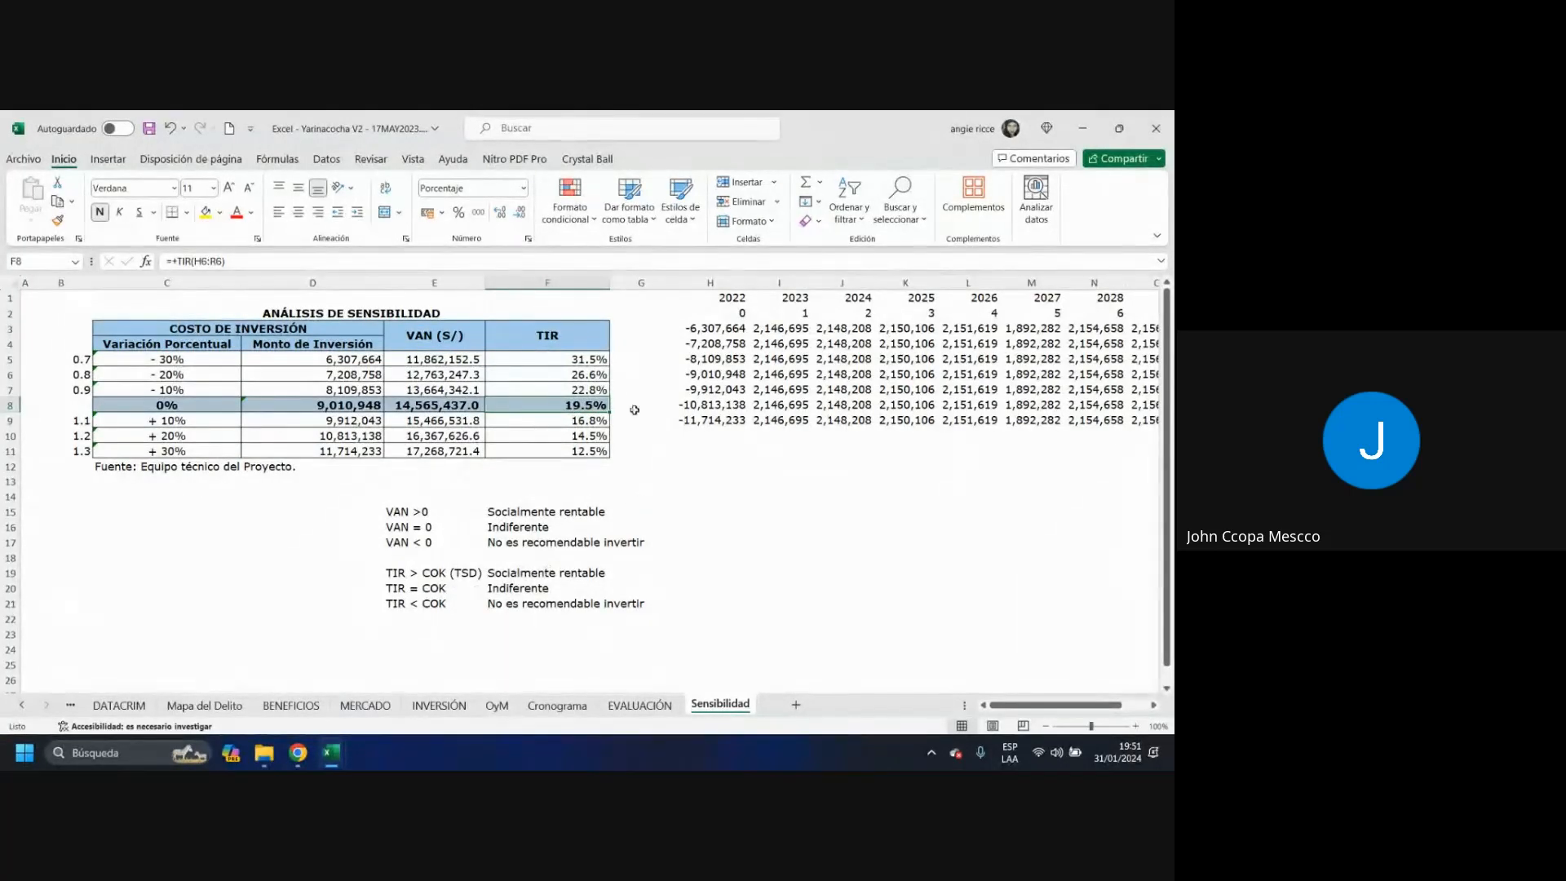
# - Highlight the "TIR > COK (TSD)" criterion and its interpretation in E19:F19 with a yellow fill
pyautogui.moveTo(417, 578); pyautogui.dragTo(571, 575)
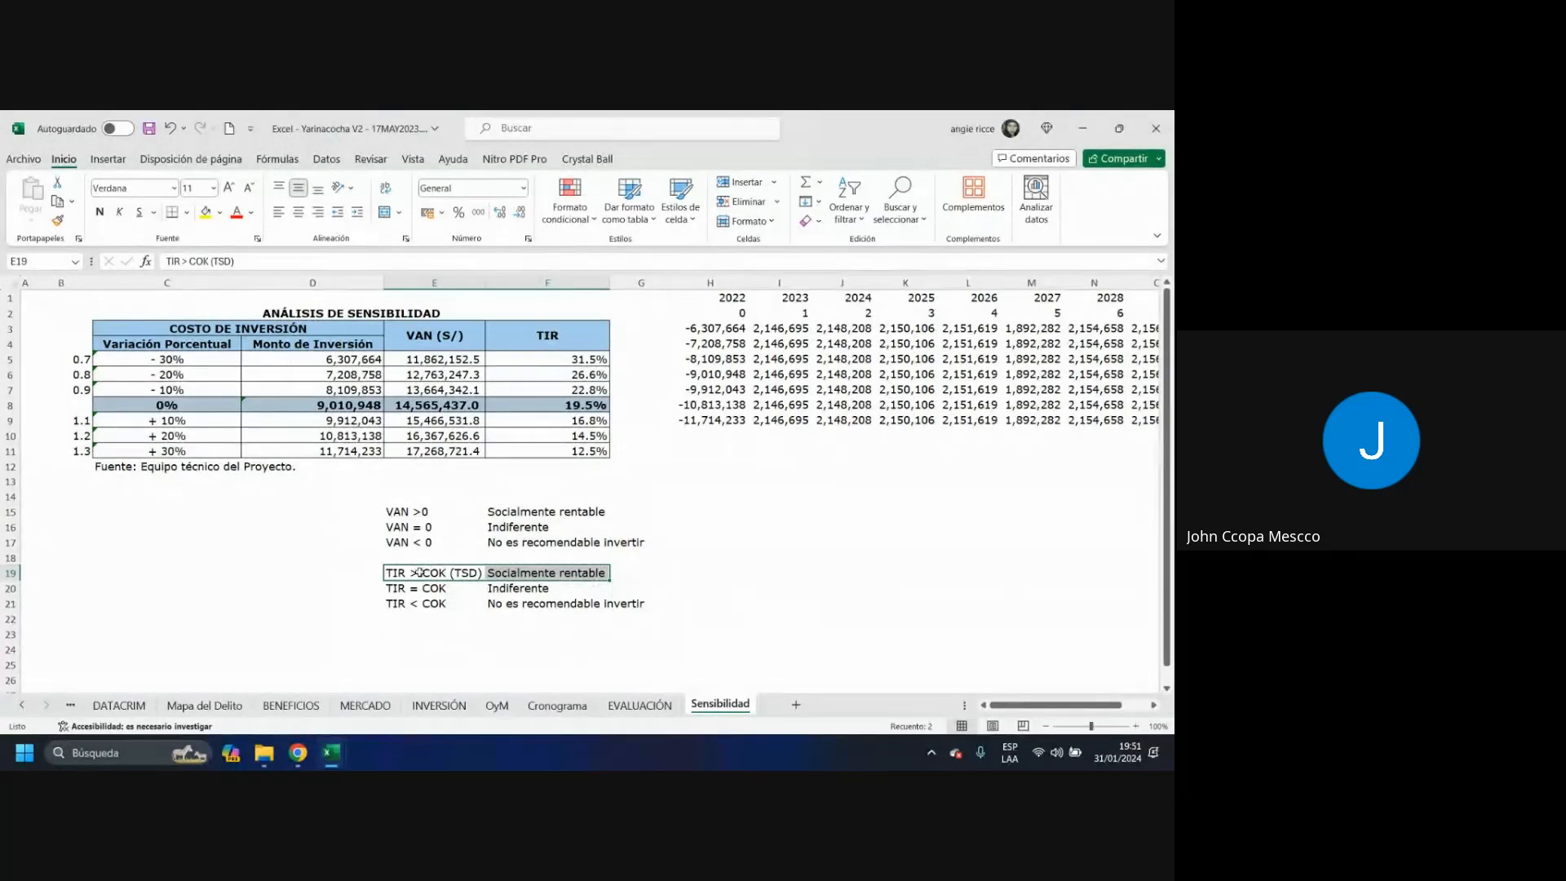
pyautogui.moveTo(419, 571); pyautogui.dragTo(538, 572)
pyautogui.click(201, 217)
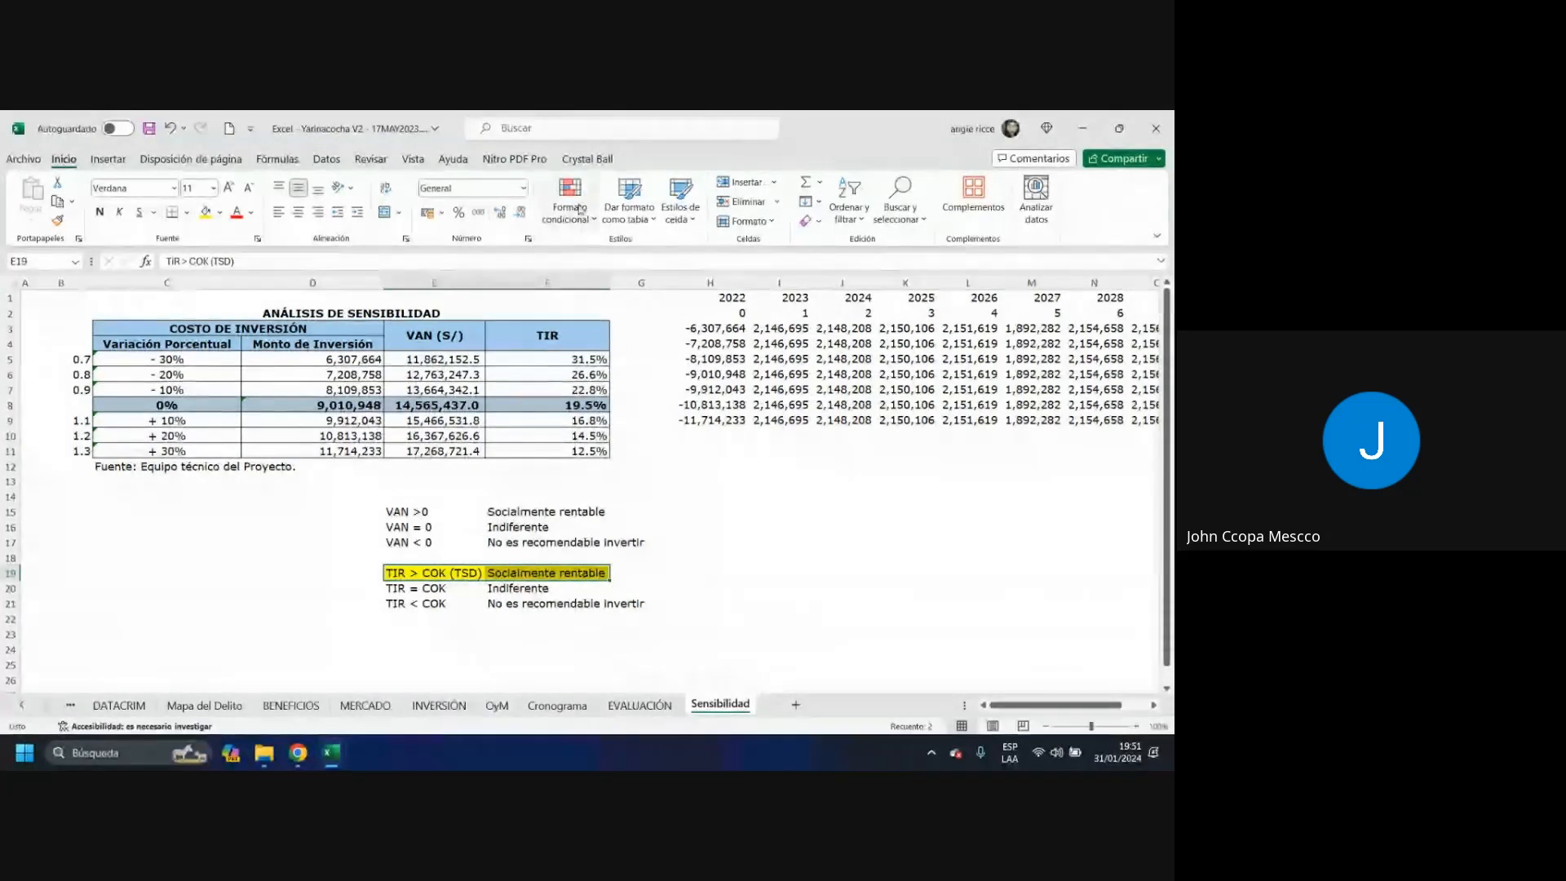
# - Examine the investment cost breakdown on the INVERSIÓN sheet, including the unit and quantity of the first infrastructure item
pyautogui.click(584, 159)
pyautogui.click(439, 704)
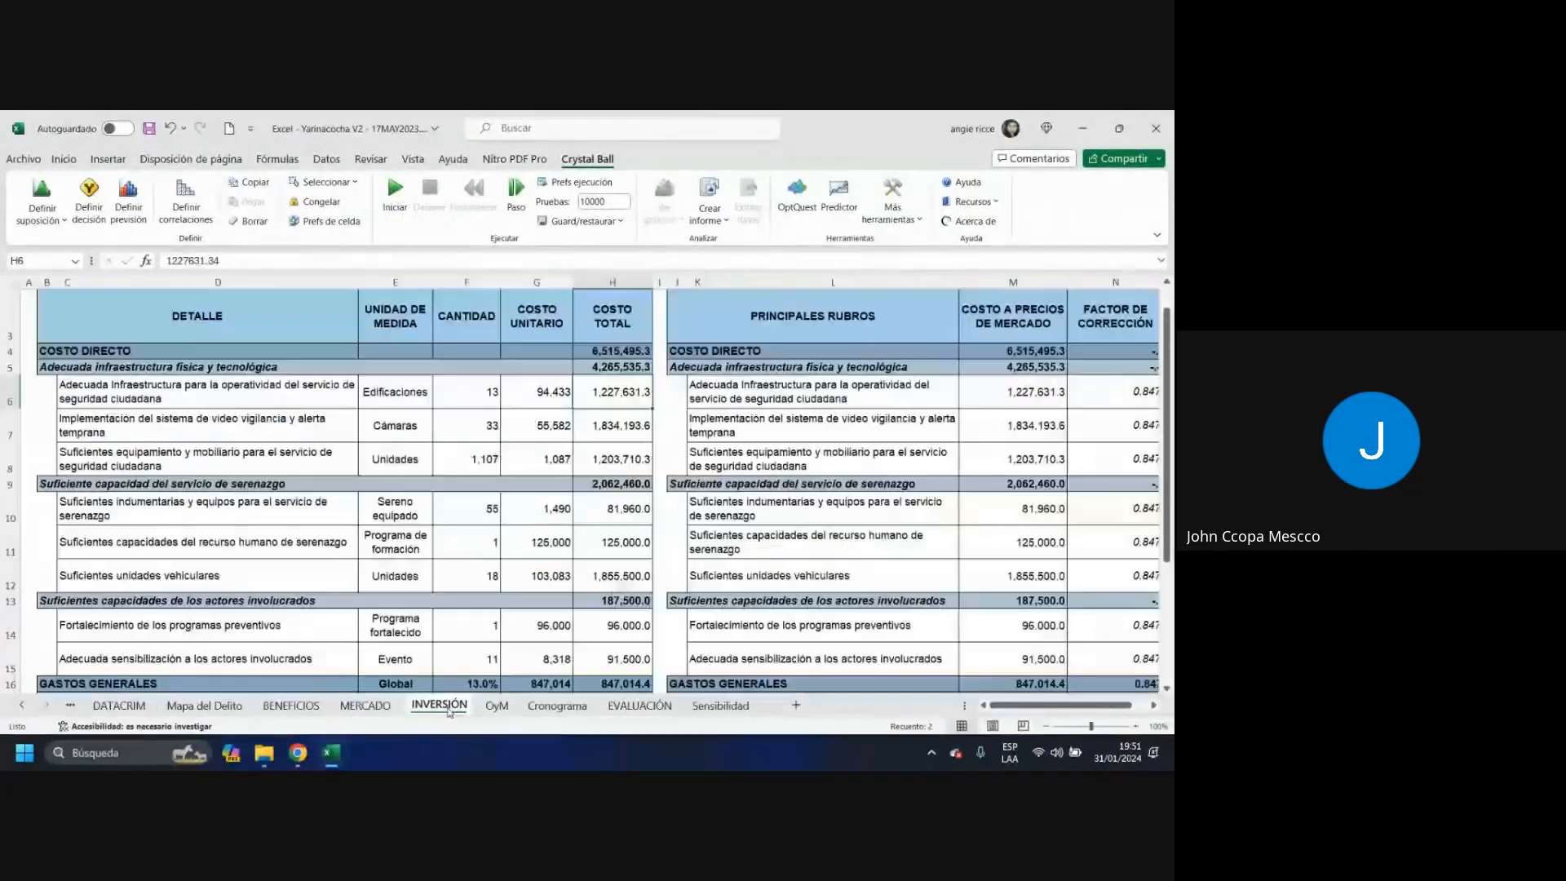
pyautogui.scroll(-1, 456, 593)
pyautogui.scroll(1, 456, 593)
pyautogui.scroll(-3, 452, 591)
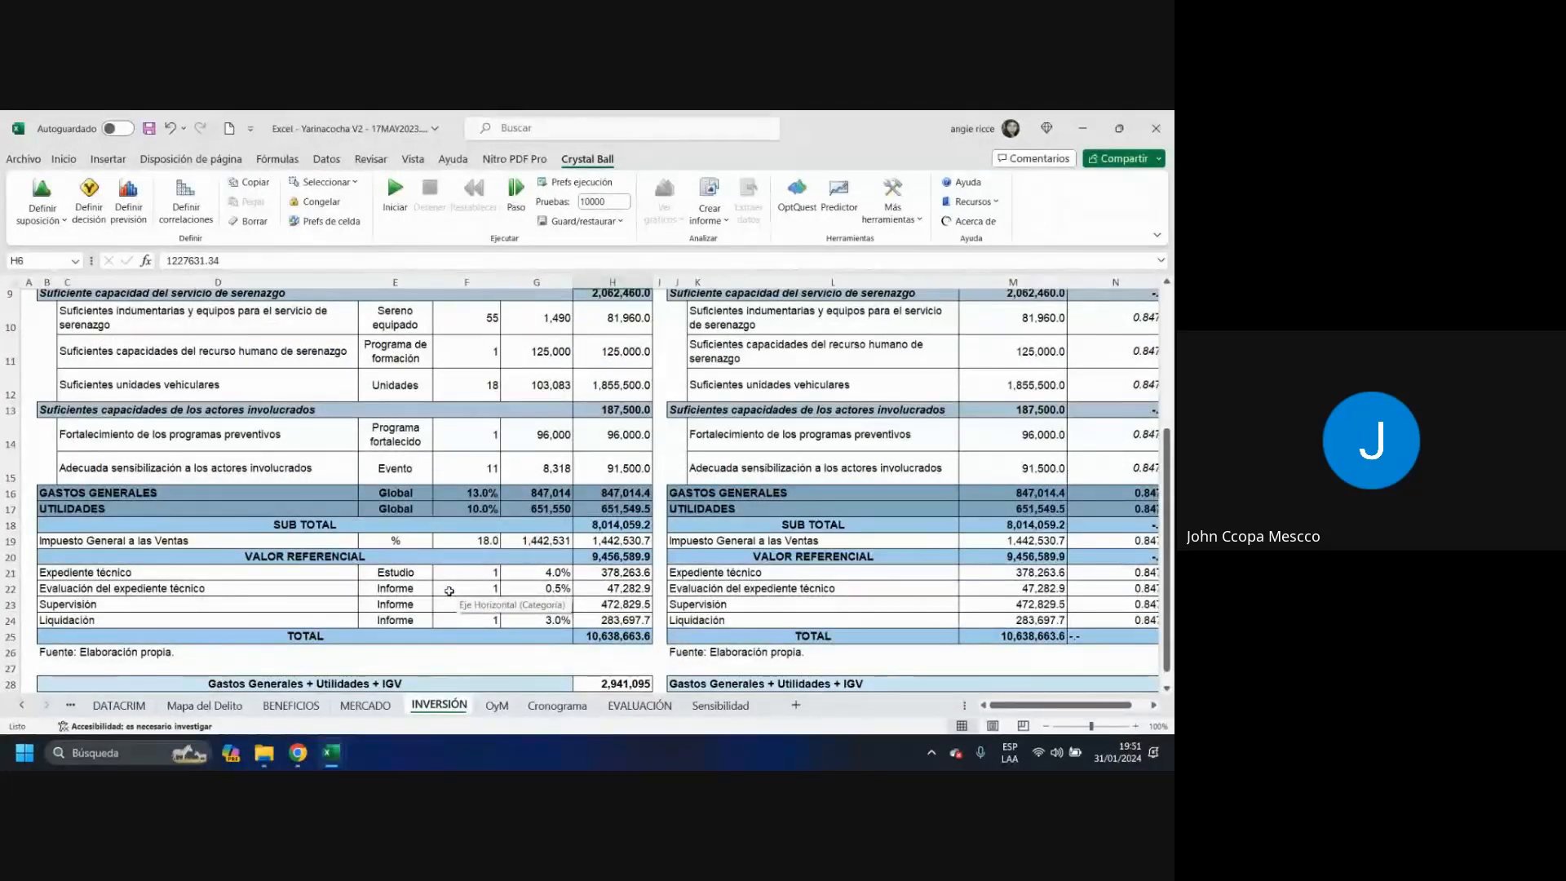
pyautogui.scroll(-1, 448, 591)
pyautogui.scroll(3, 449, 590)
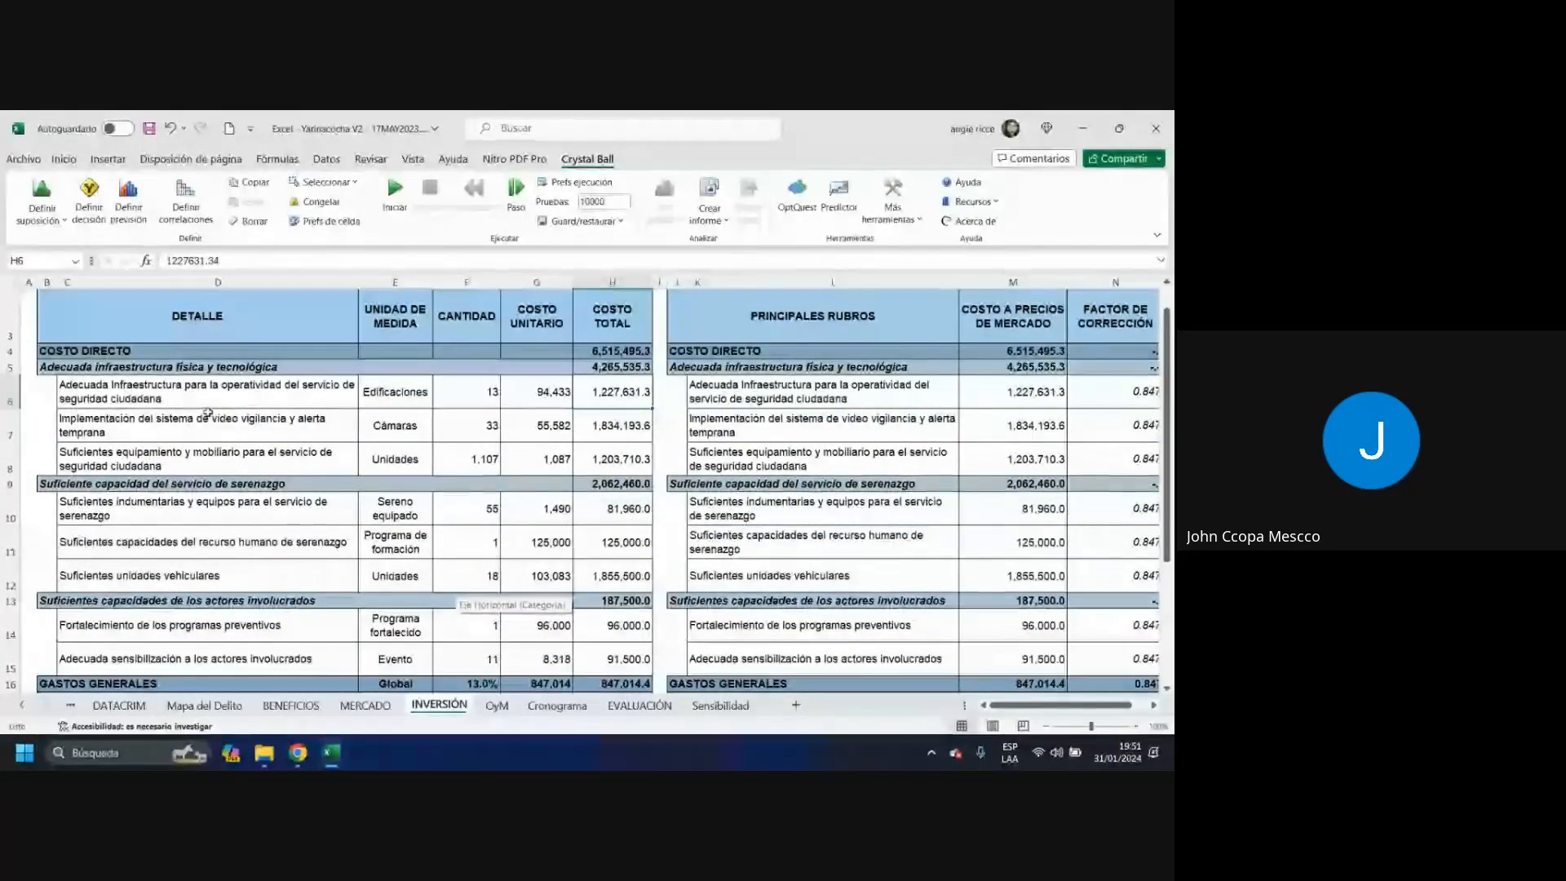
pyautogui.click(163, 397)
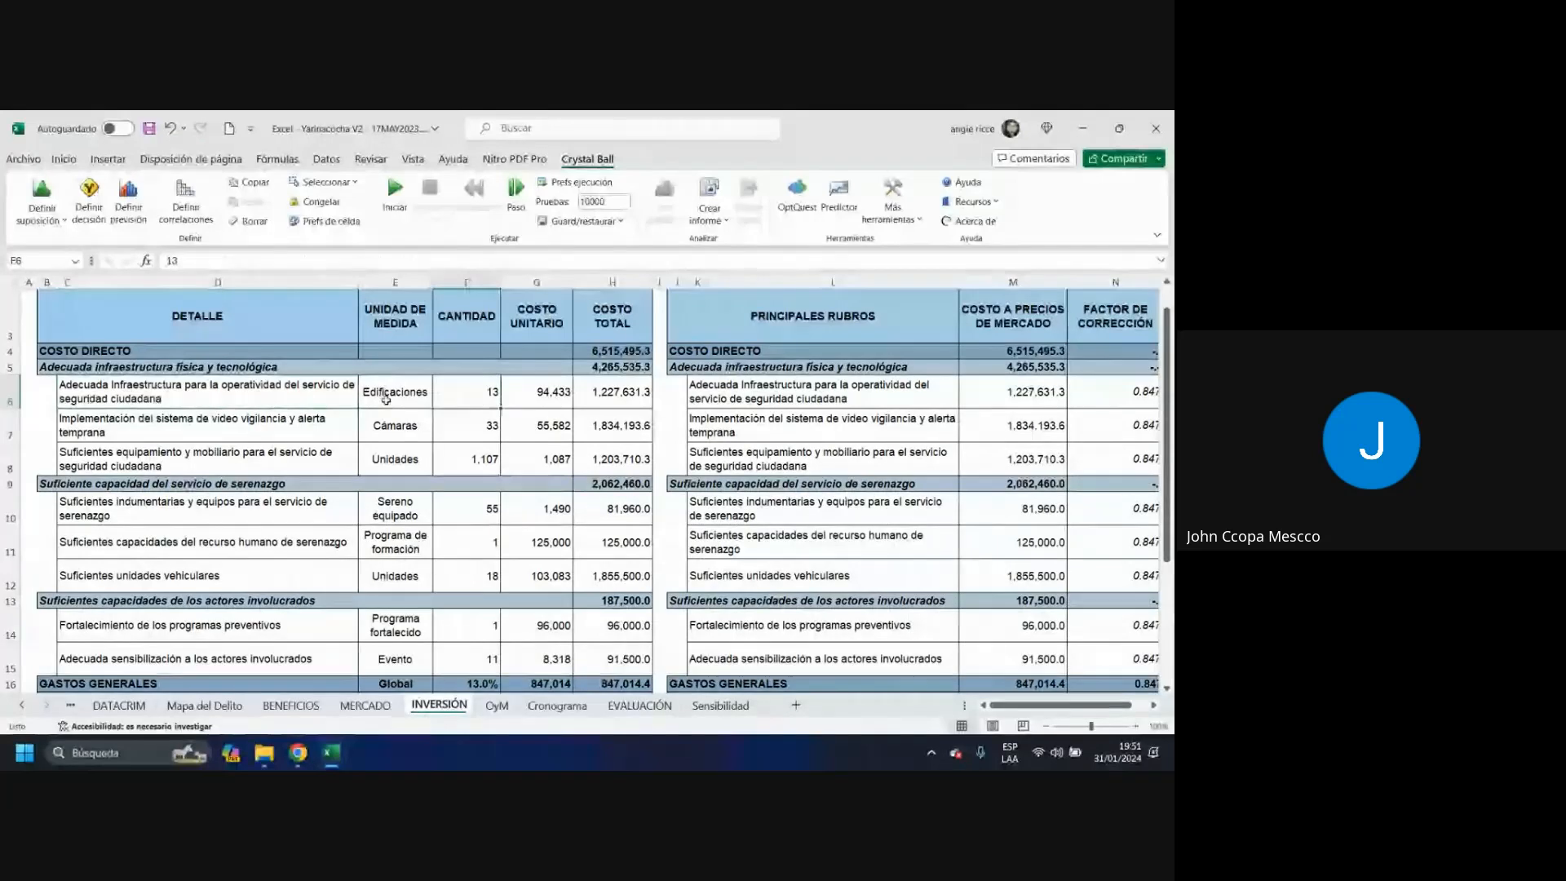
pyautogui.press('Right')
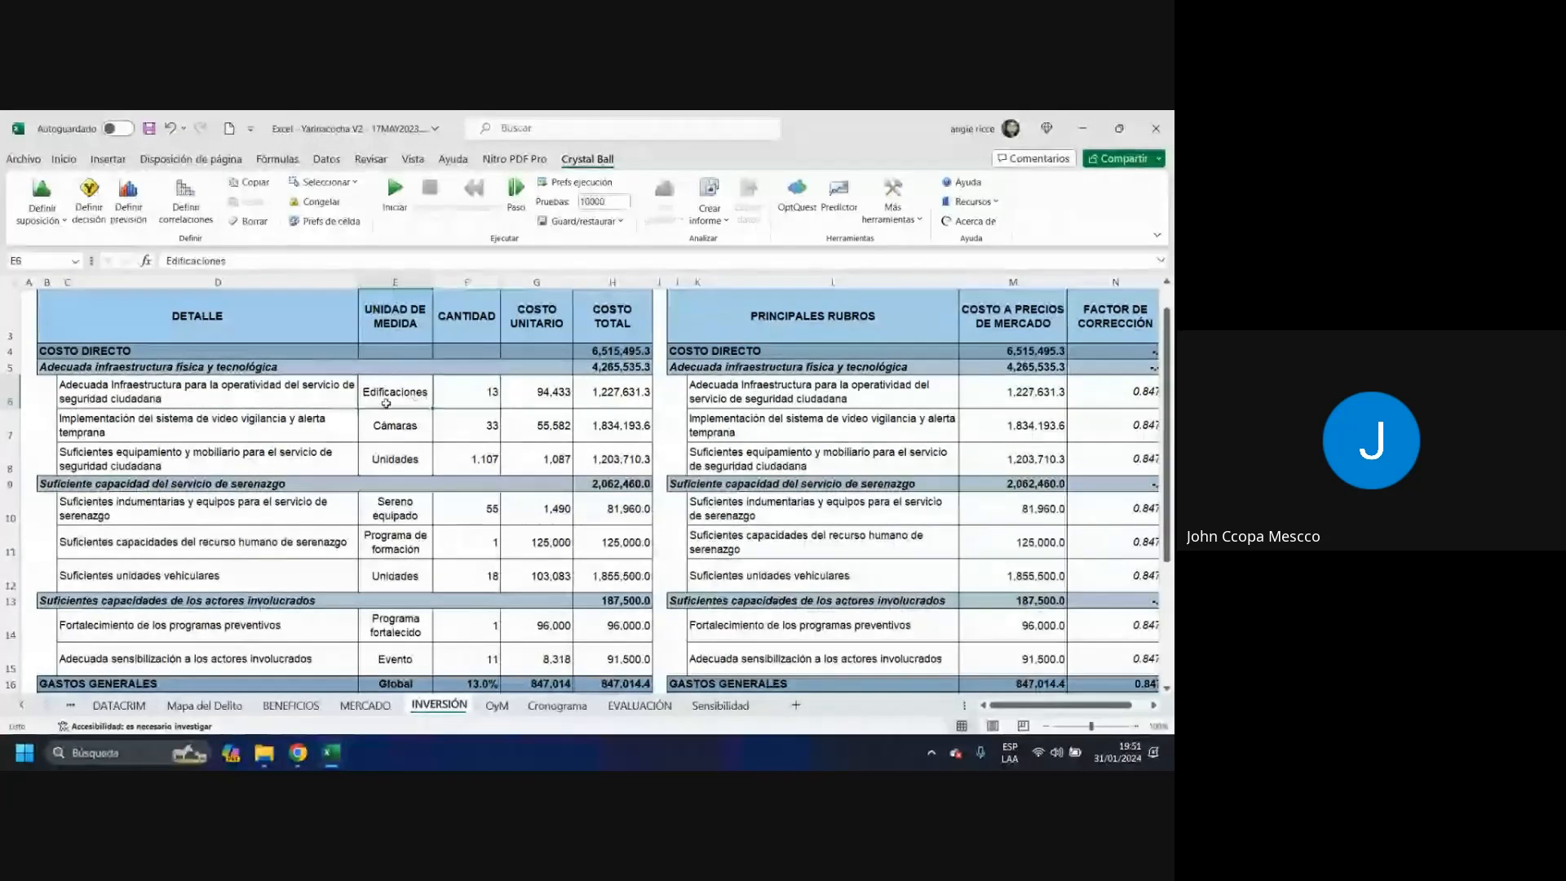
pyautogui.click(479, 401)
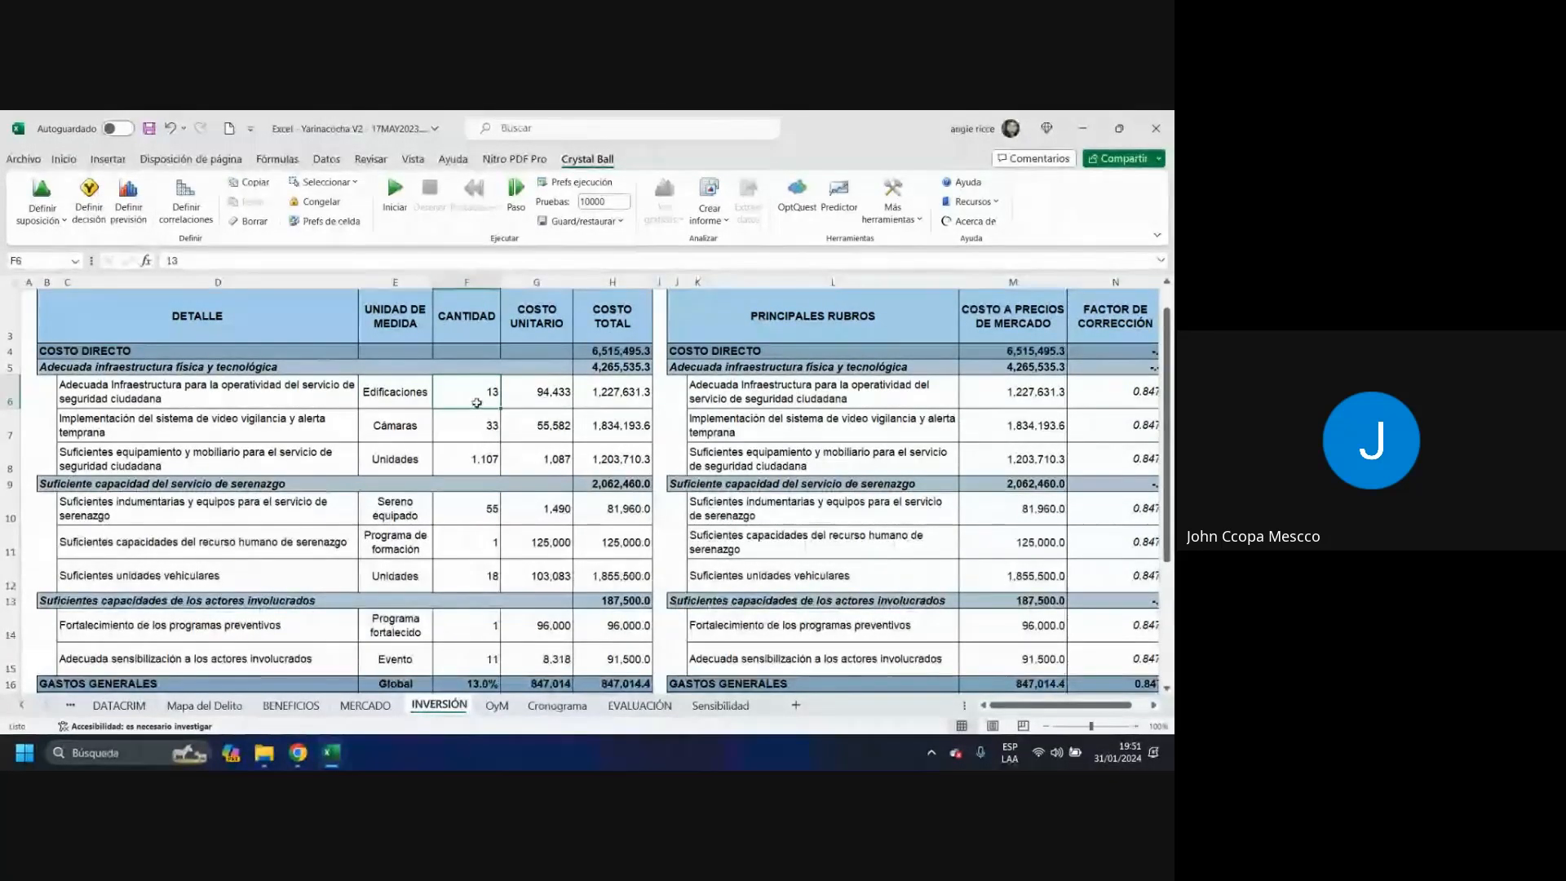
# - Define a triangular distribution assumption on the first infrastructure item's total cost in H6 with a minimum of 1,200,000
pyautogui.click(632, 393)
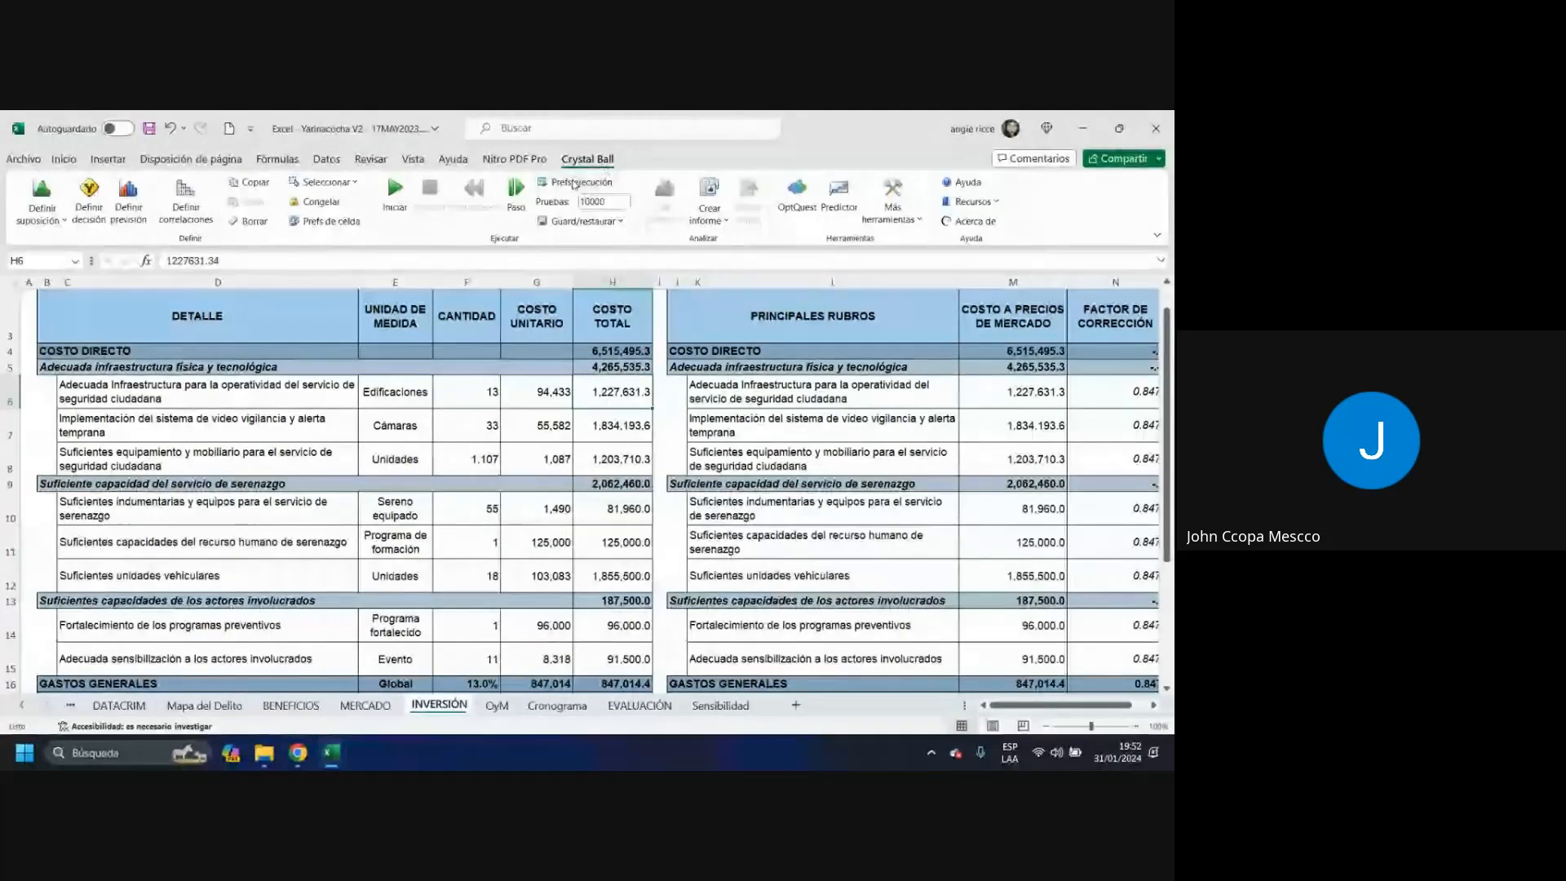
pyautogui.click(43, 221)
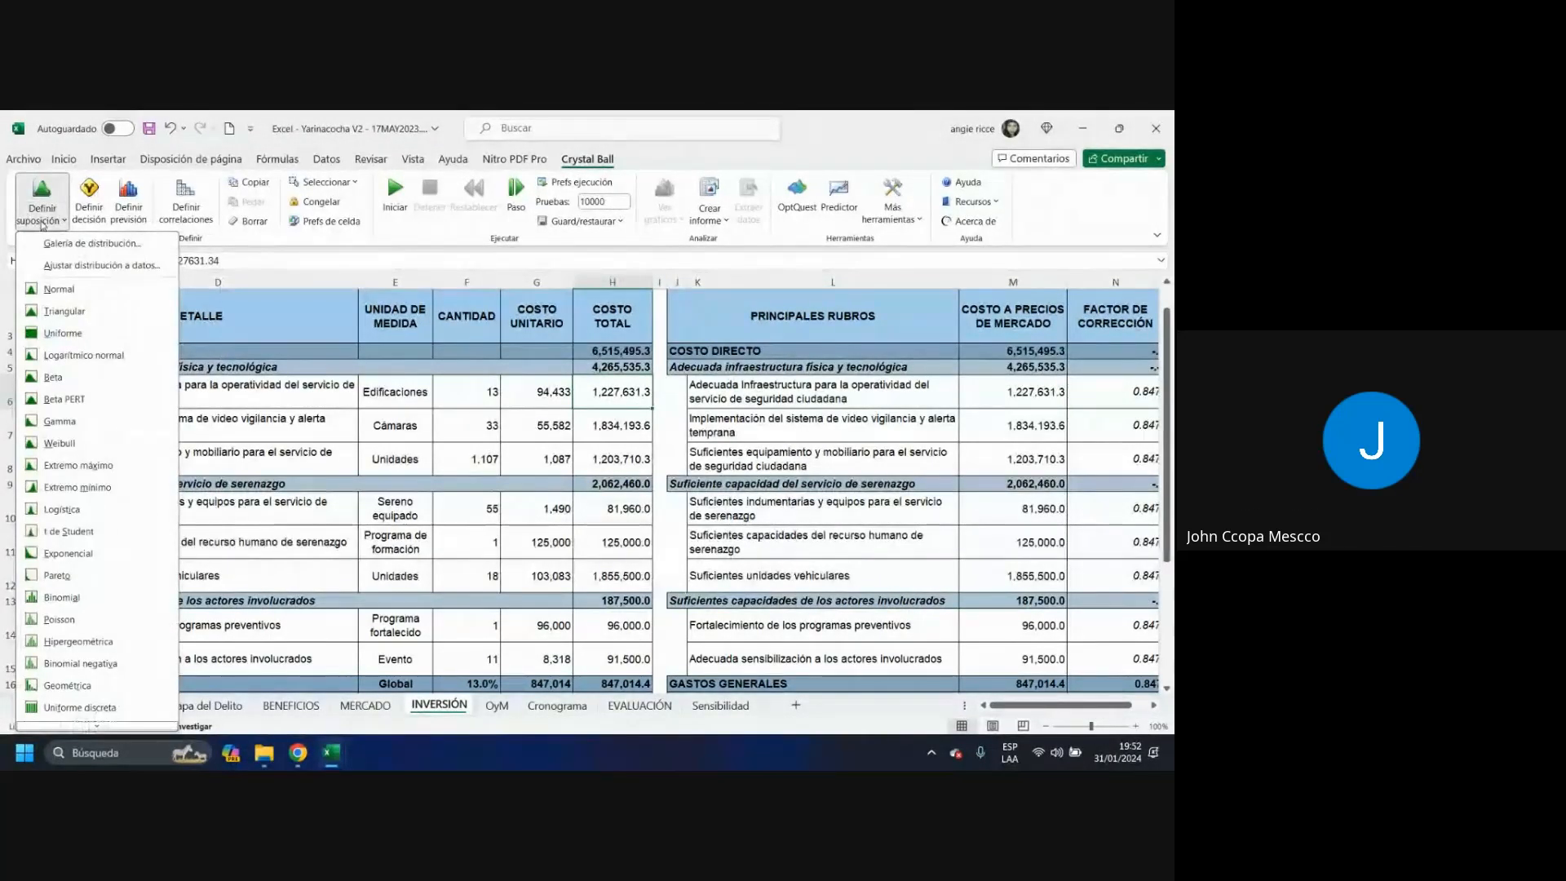
pyautogui.click(63, 315)
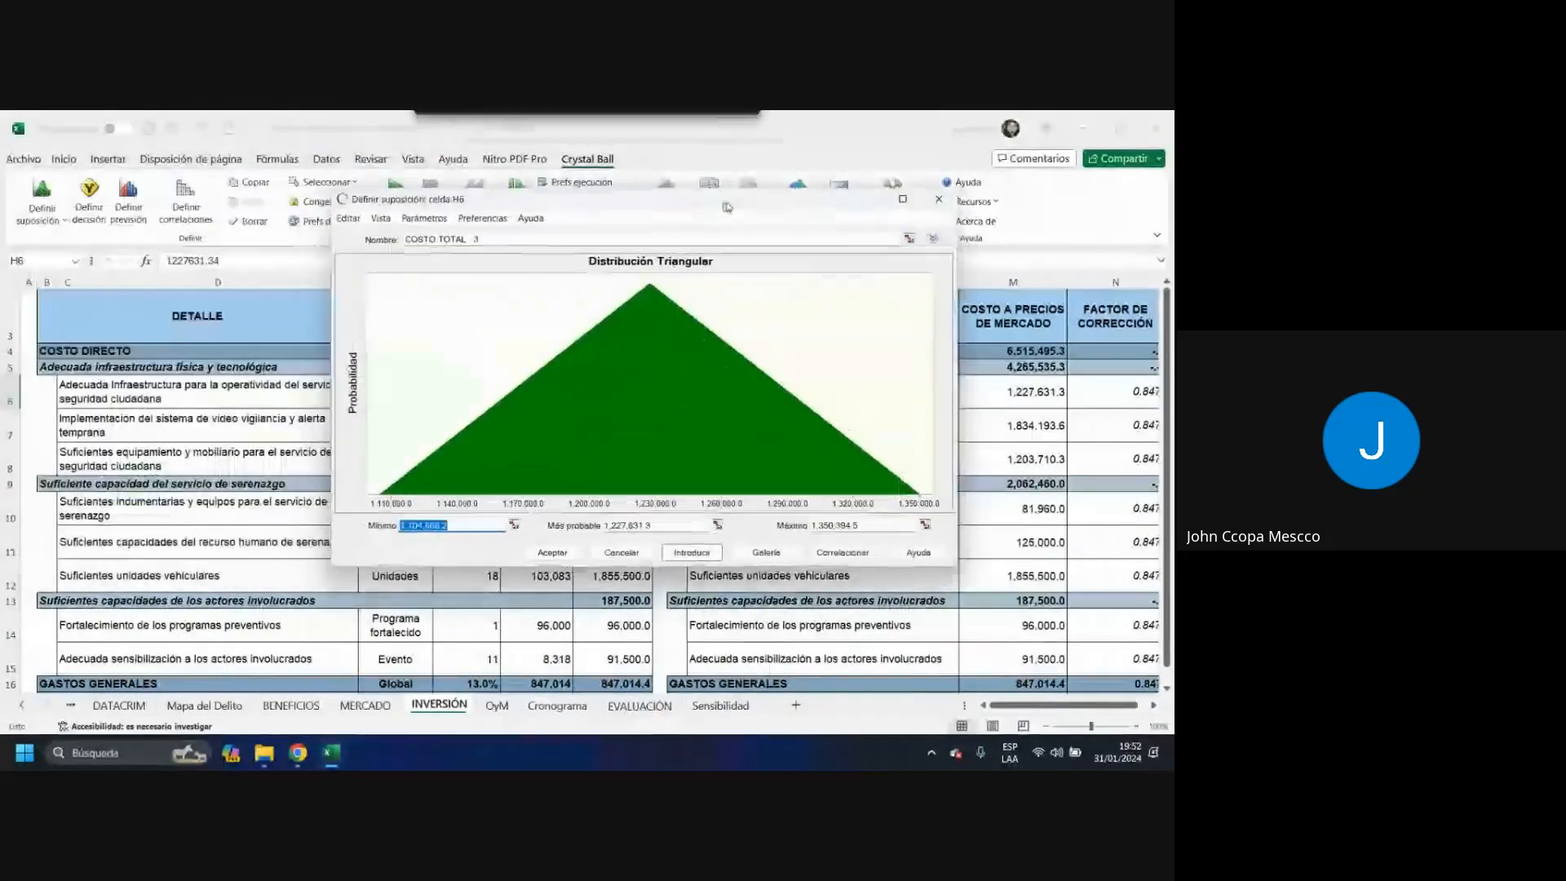
pyautogui.moveTo(621, 228); pyautogui.dragTo(172, 149)
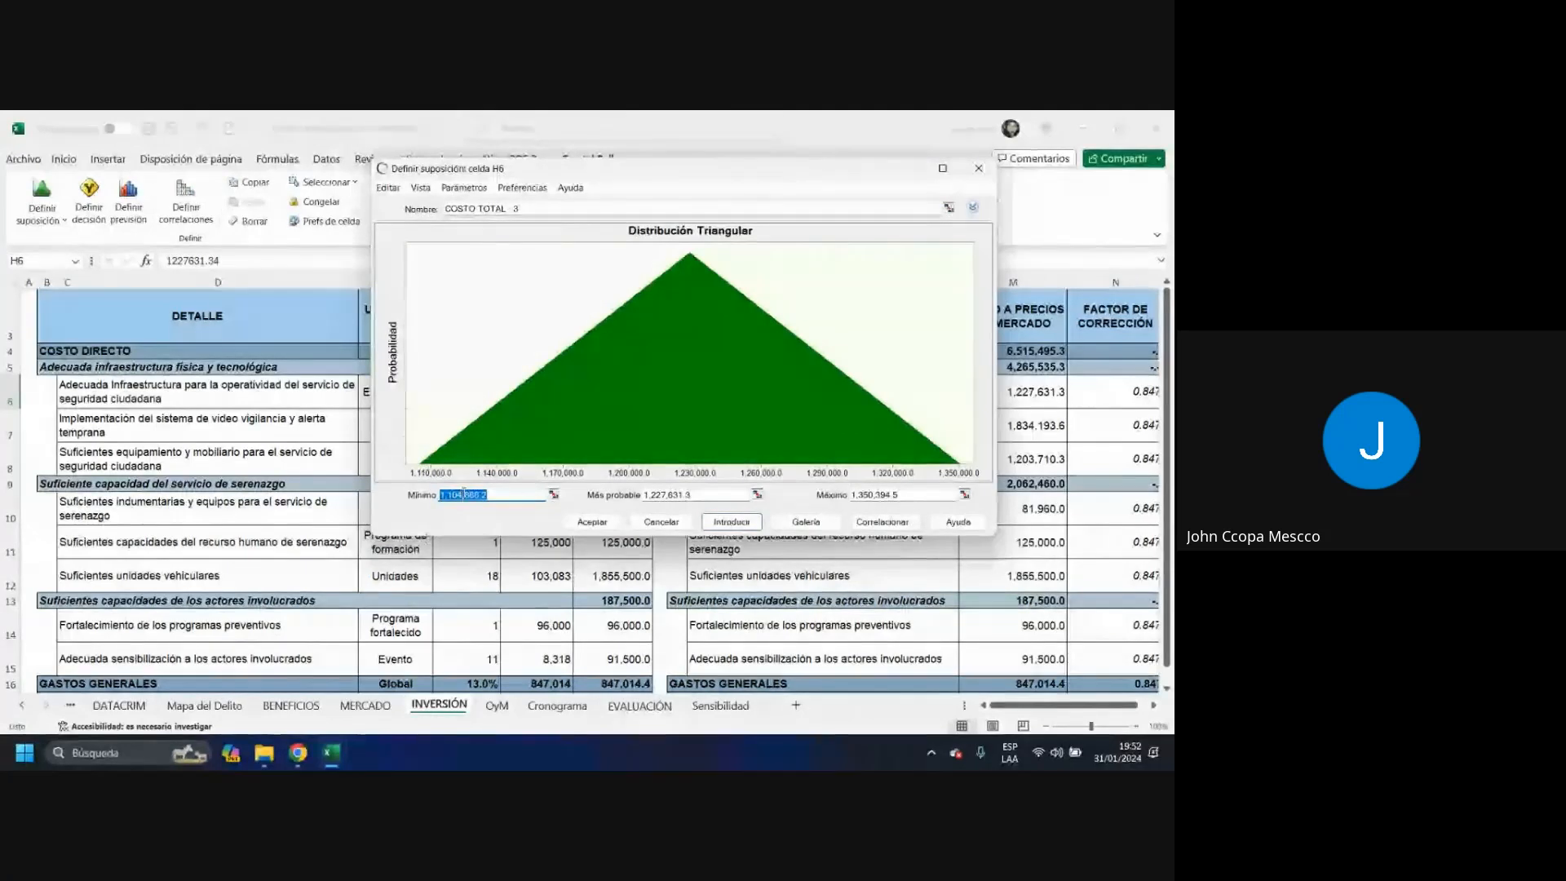
pyautogui.moveTo(463, 494); pyautogui.dragTo(453, 494)
pyautogui.press('BackSpace')
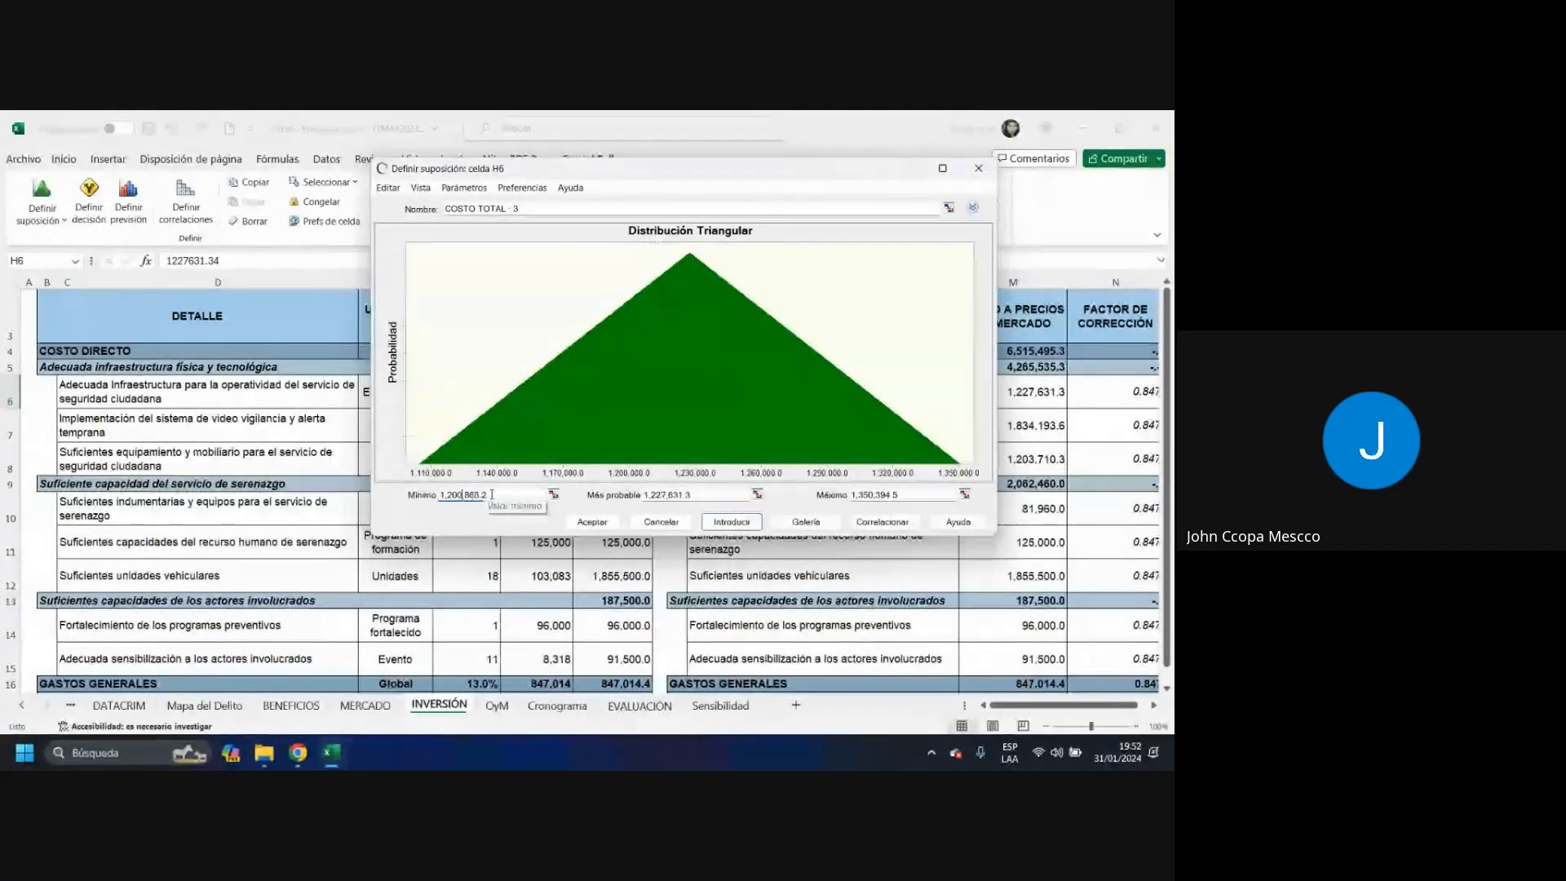
pyautogui.moveTo(489, 495); pyautogui.dragTo(470, 495)
pyautogui.write('000')
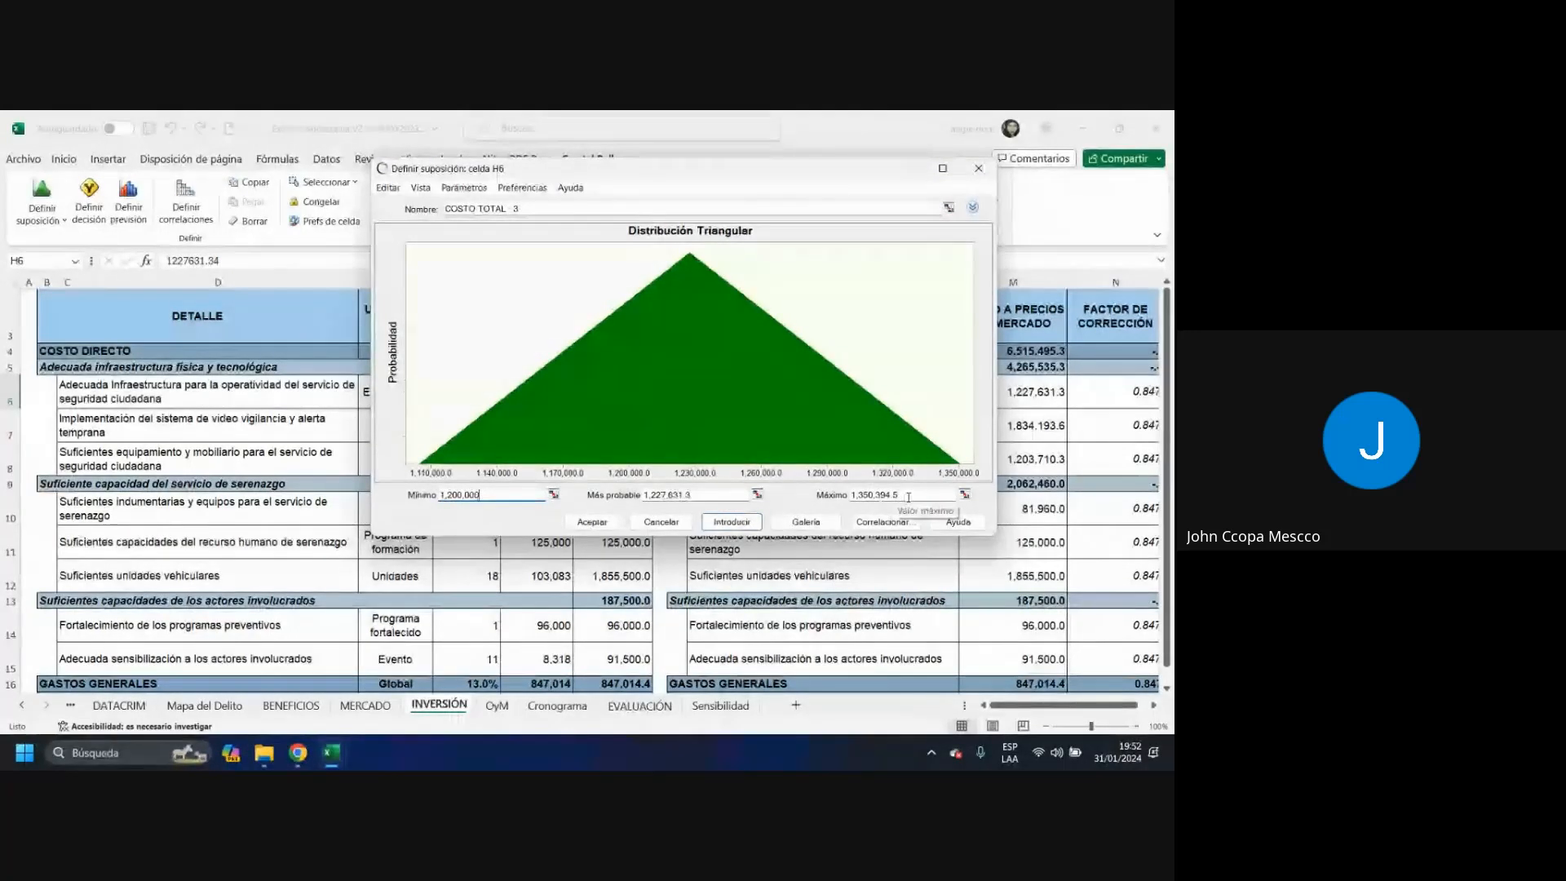
# - Set the maximum of the H6 triangular assumption to 1,500,000 and accept the definition
pyautogui.moveTo(897, 495); pyautogui.dragTo(851, 496)
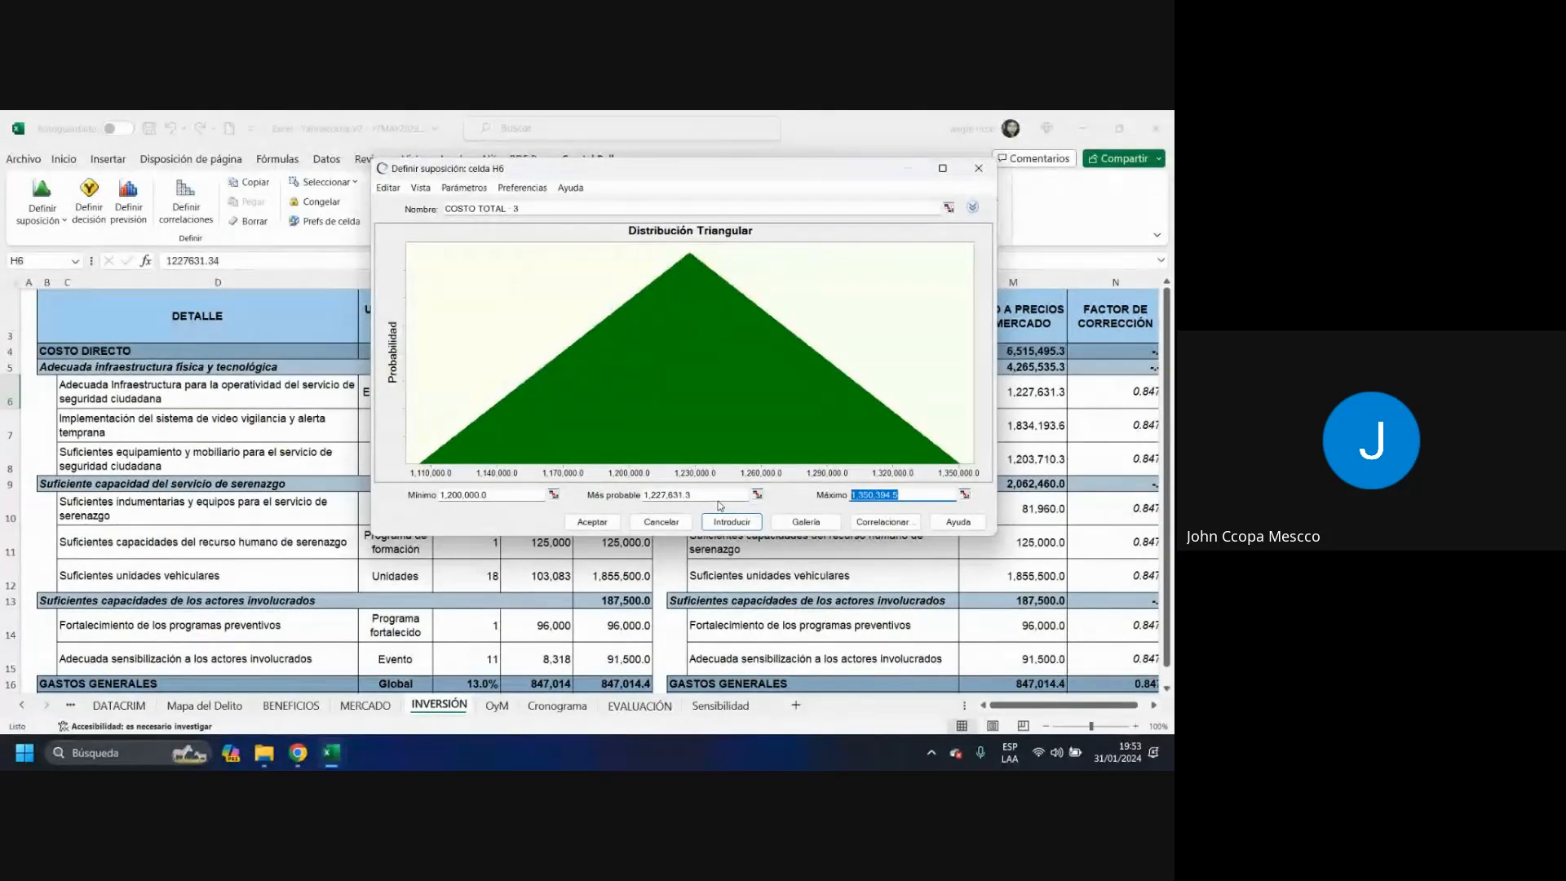
pyautogui.write('1')
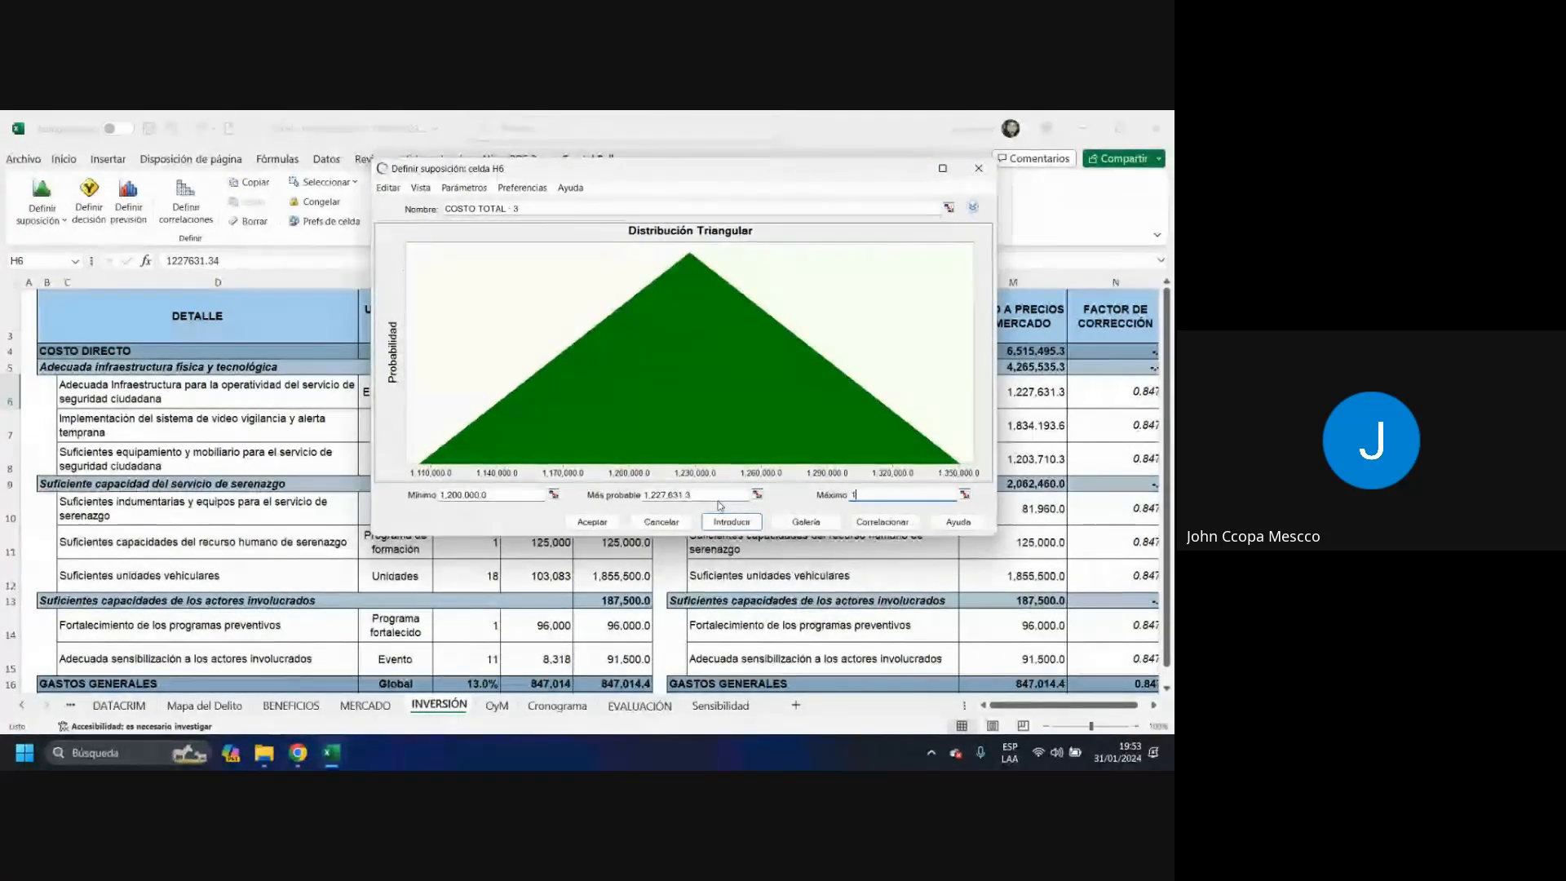
pyautogui.write(',500')
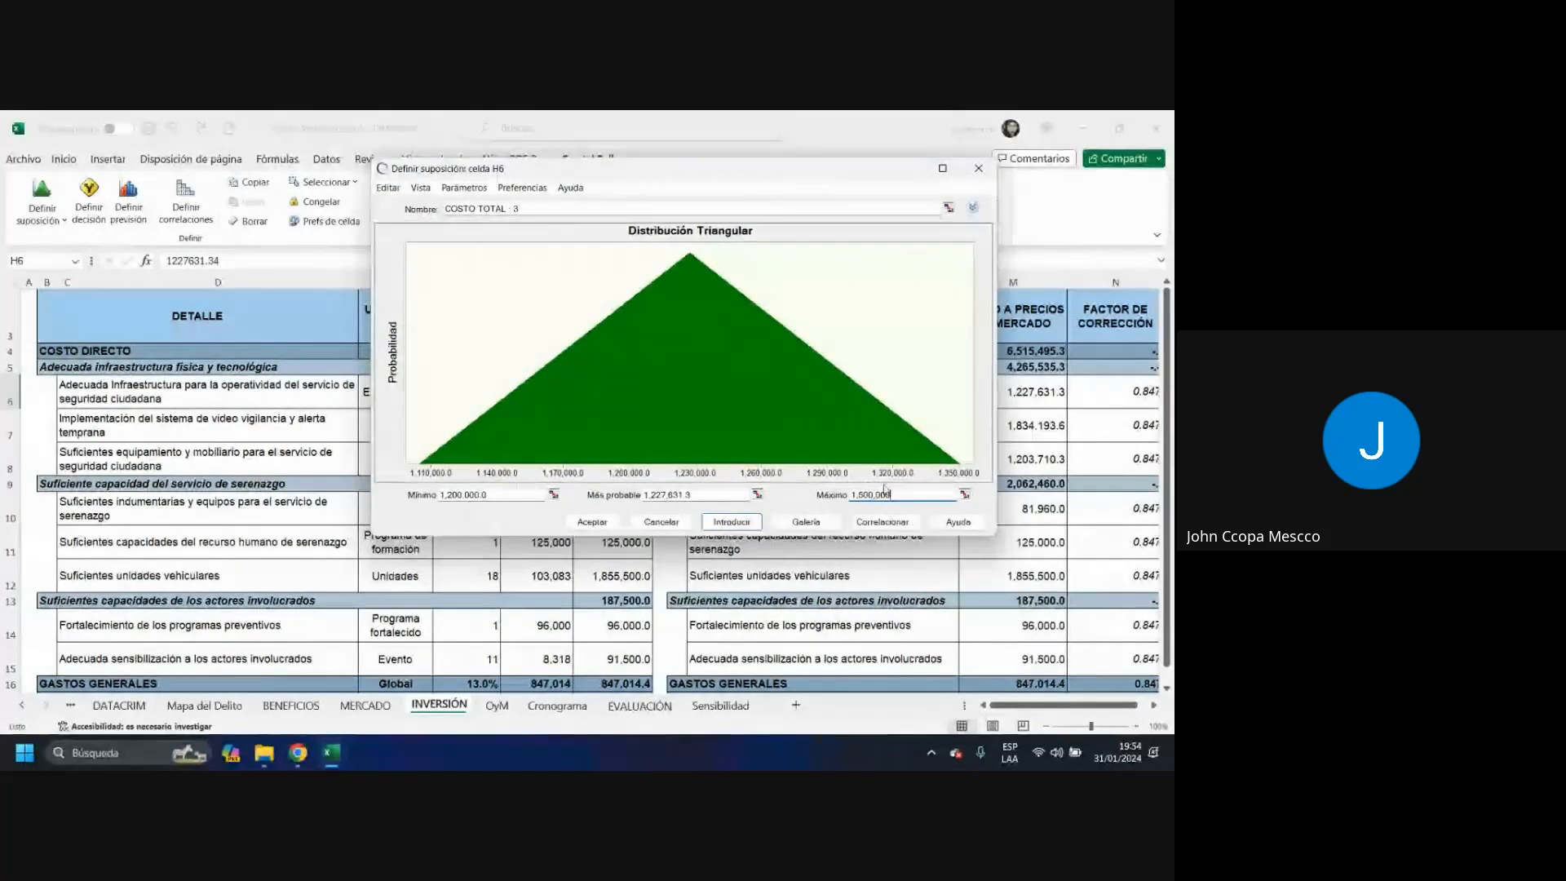
pyautogui.click(594, 522)
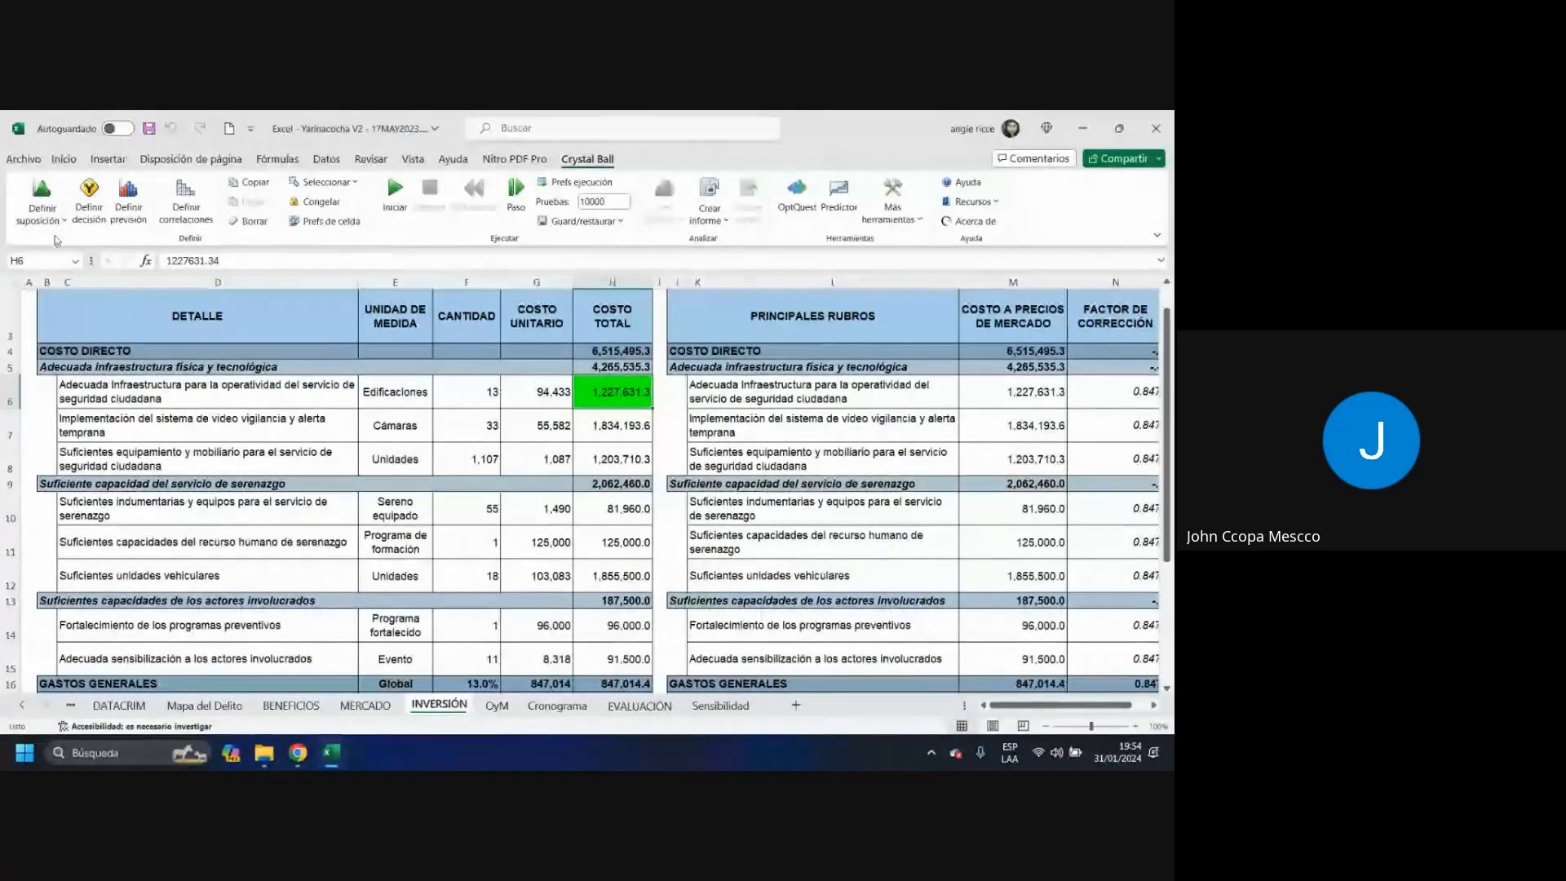
# - Start a forecast definition for the 0% variation VAN in E8 on the Sensibilidad sheet, named "Valor Actual Neto"
pyautogui.click(723, 705)
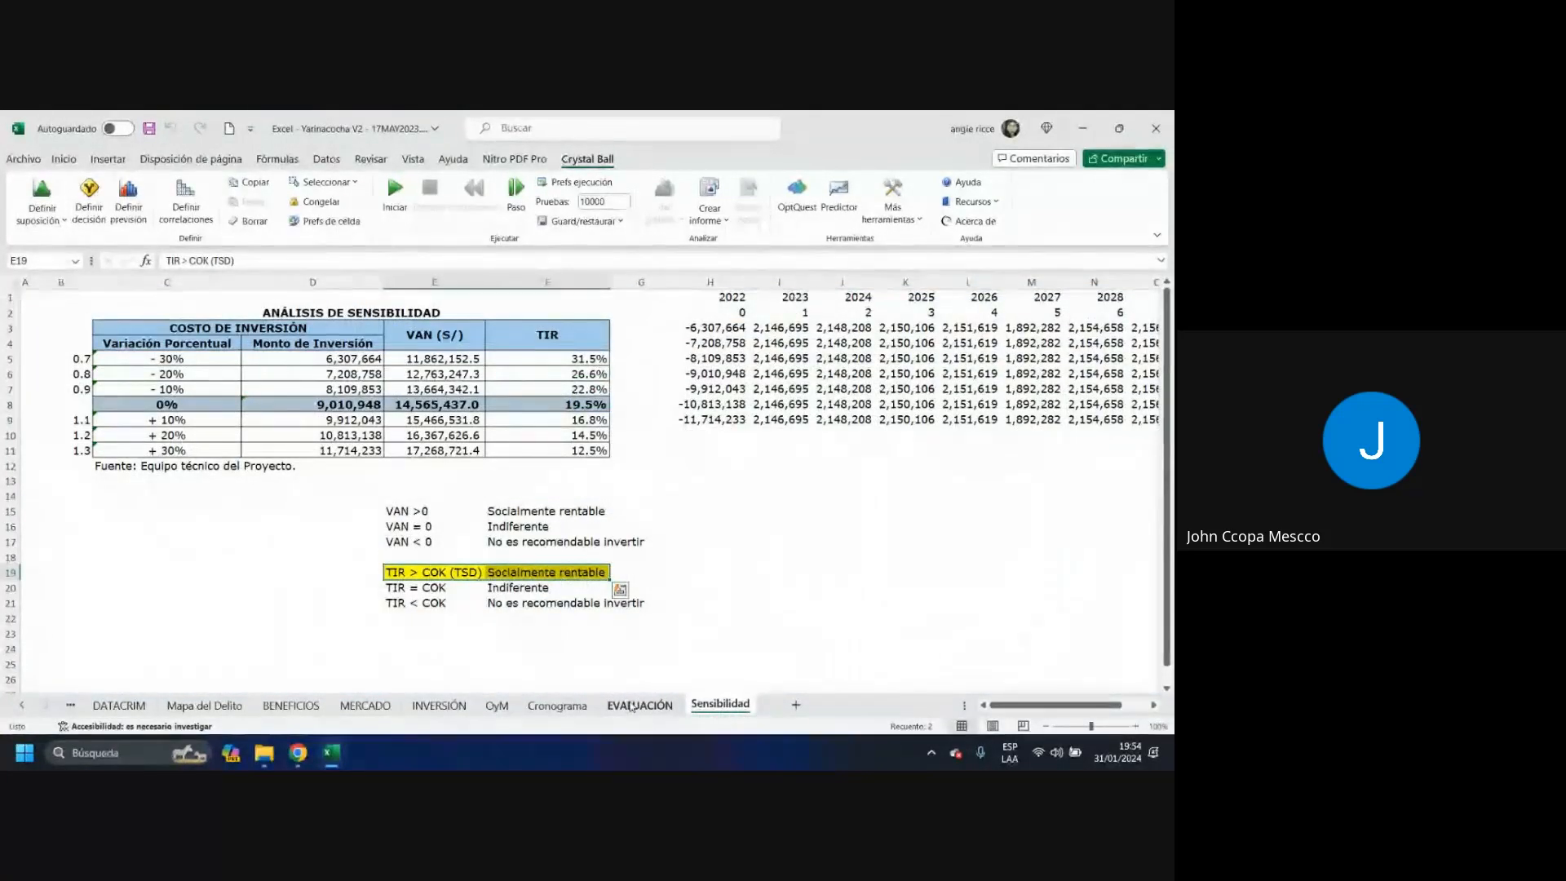
pyautogui.click(444, 405)
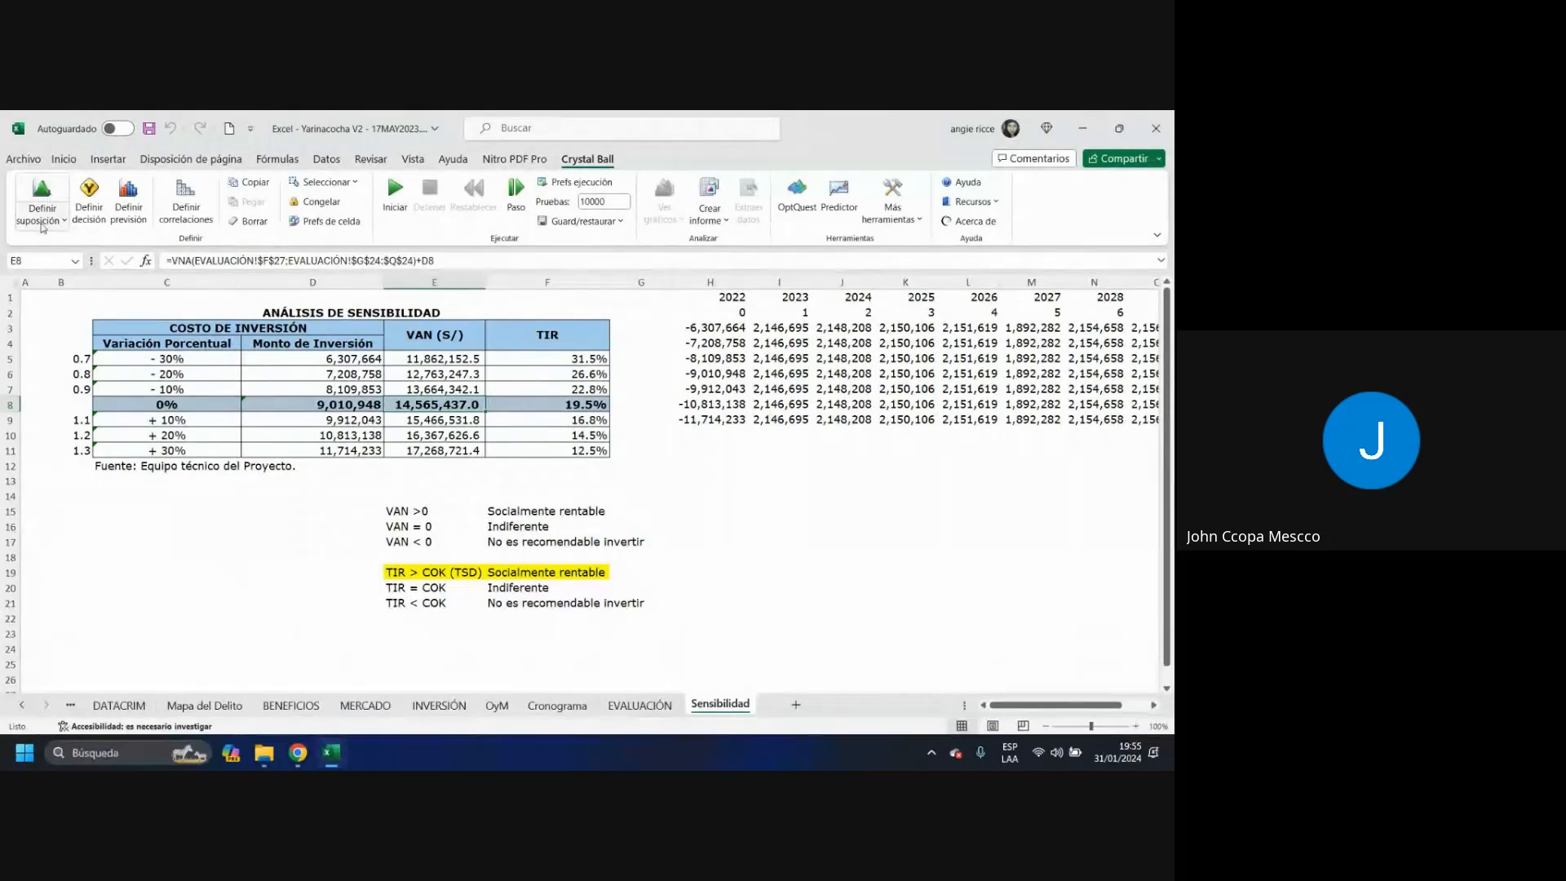
pyautogui.click(129, 196)
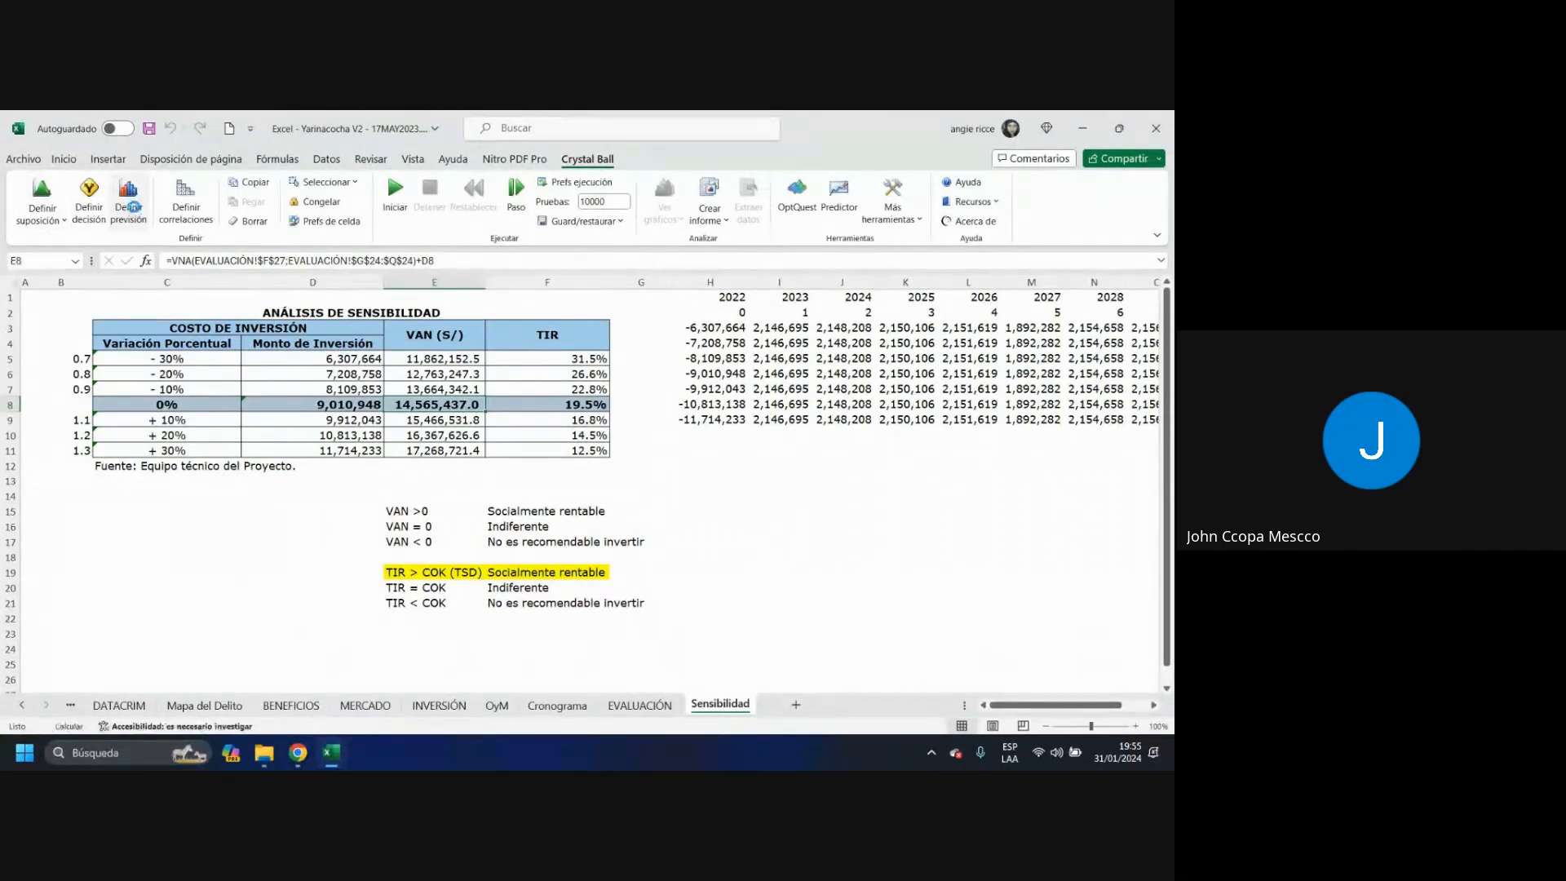
pyautogui.click(634, 373)
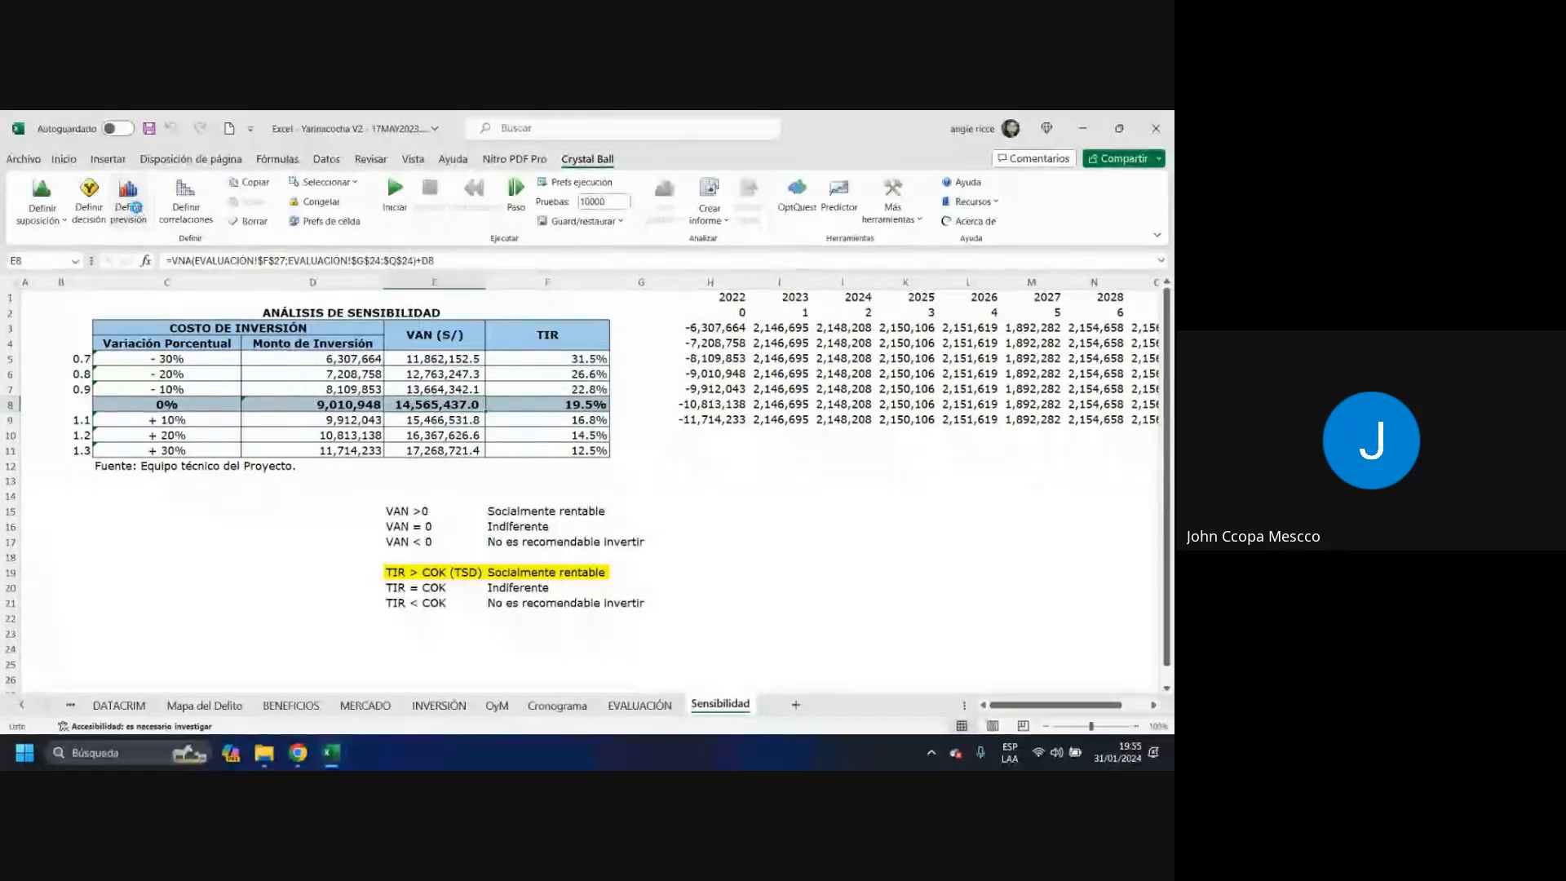
pyautogui.click(129, 196)
pyautogui.click(457, 318)
pyautogui.press('BackSpace')
pyautogui.press('BackSpace')
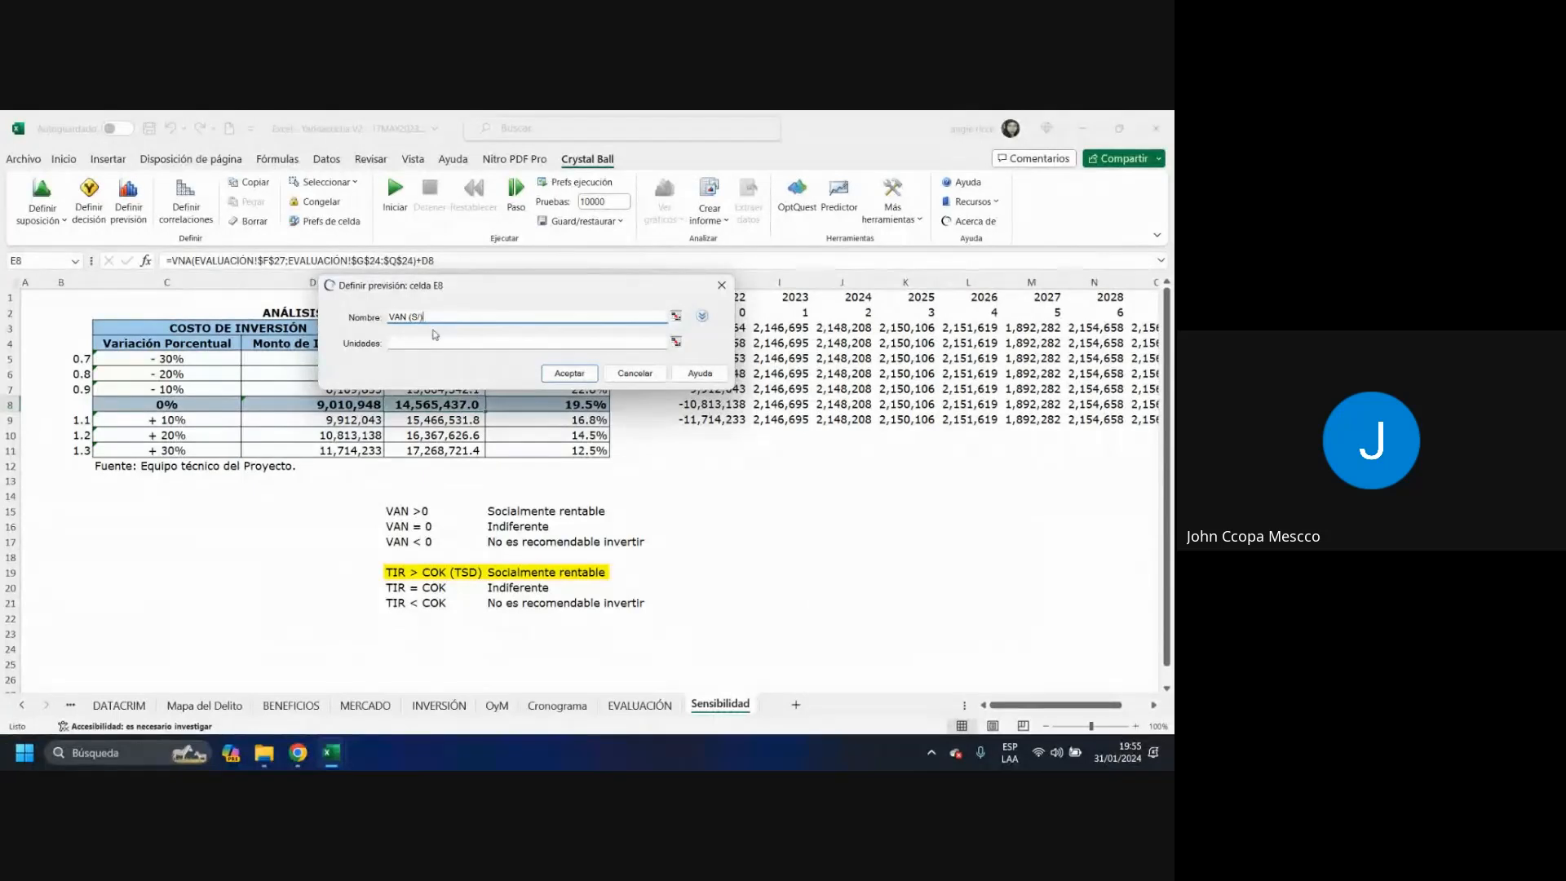
pyautogui.moveTo(426, 317); pyautogui.dragTo(346, 321)
pyautogui.write('Valor Actual Neto')
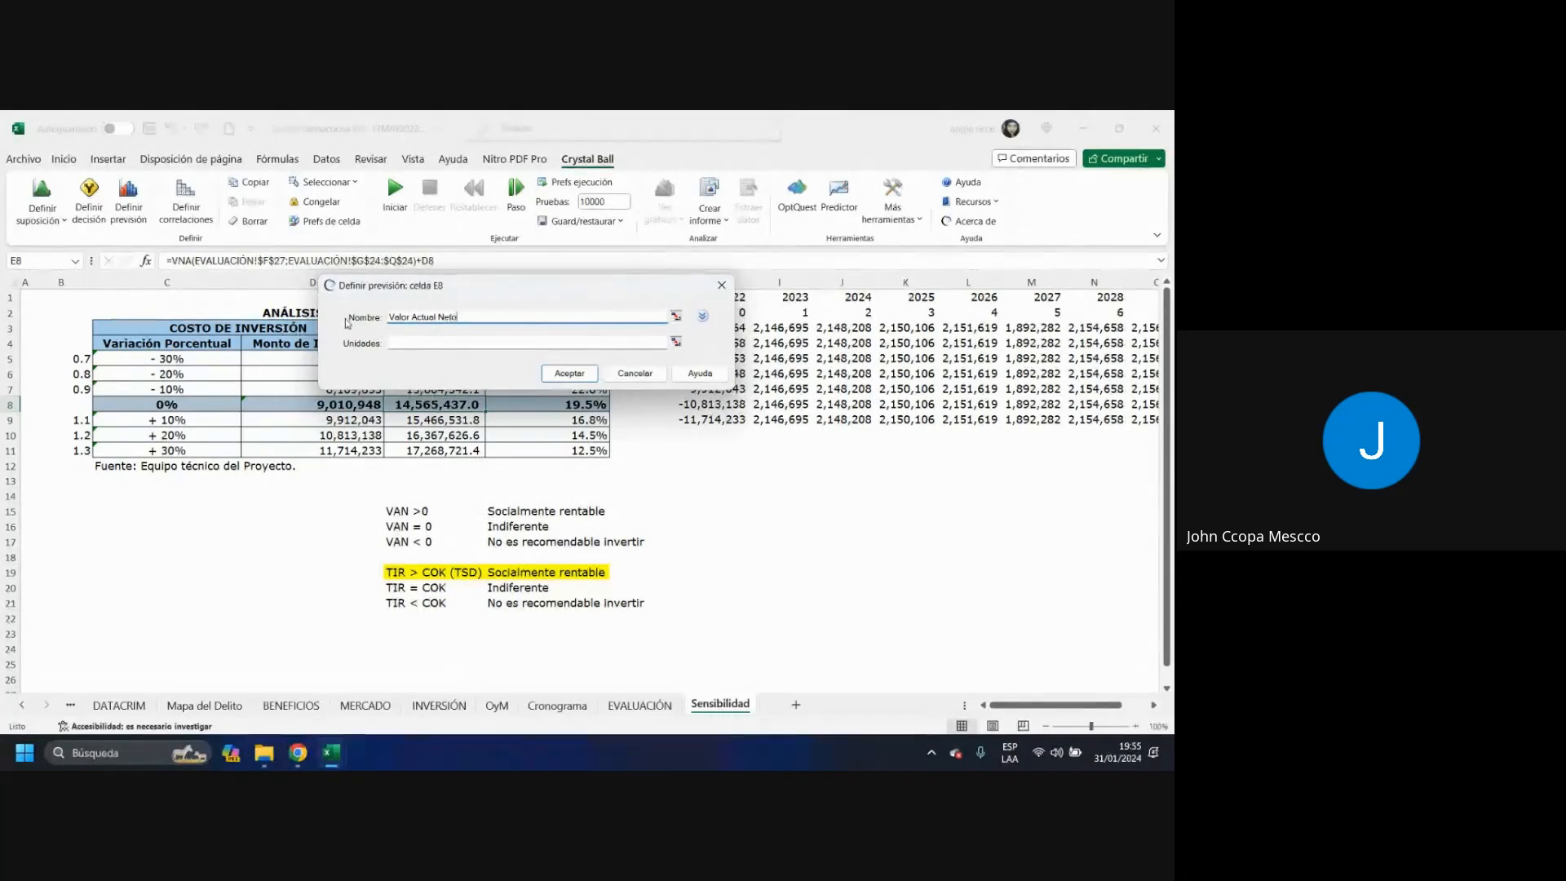
# - Set the VAN forecast's units to "Soles" and accept the definition
pyautogui.click(408, 341)
pyautogui.write('S/')
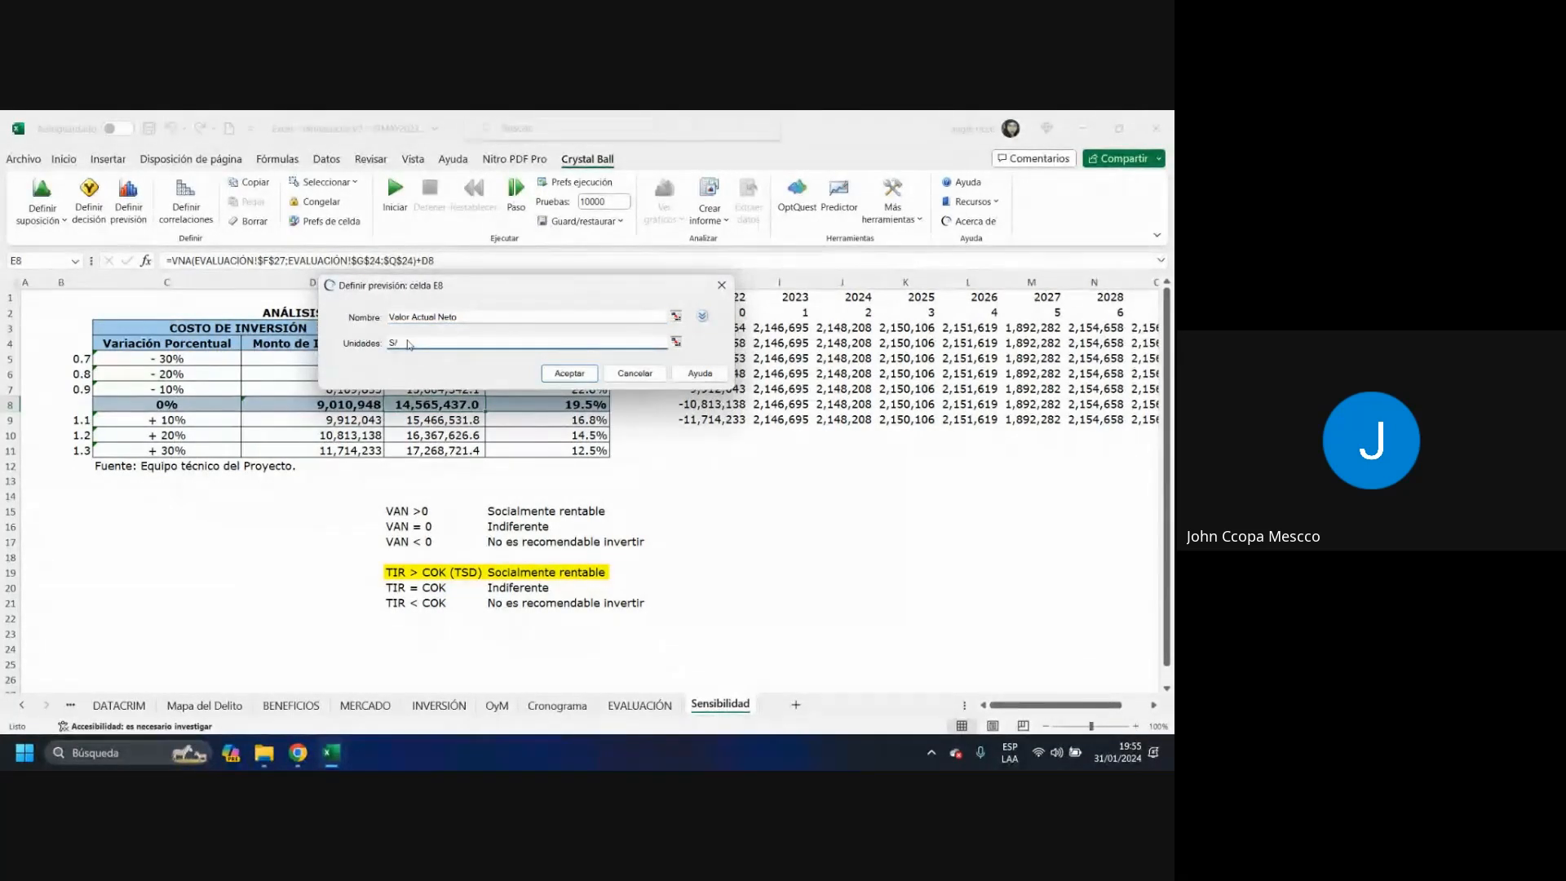
pyautogui.write('/')
pyautogui.write('oles')
pyautogui.click(562, 374)
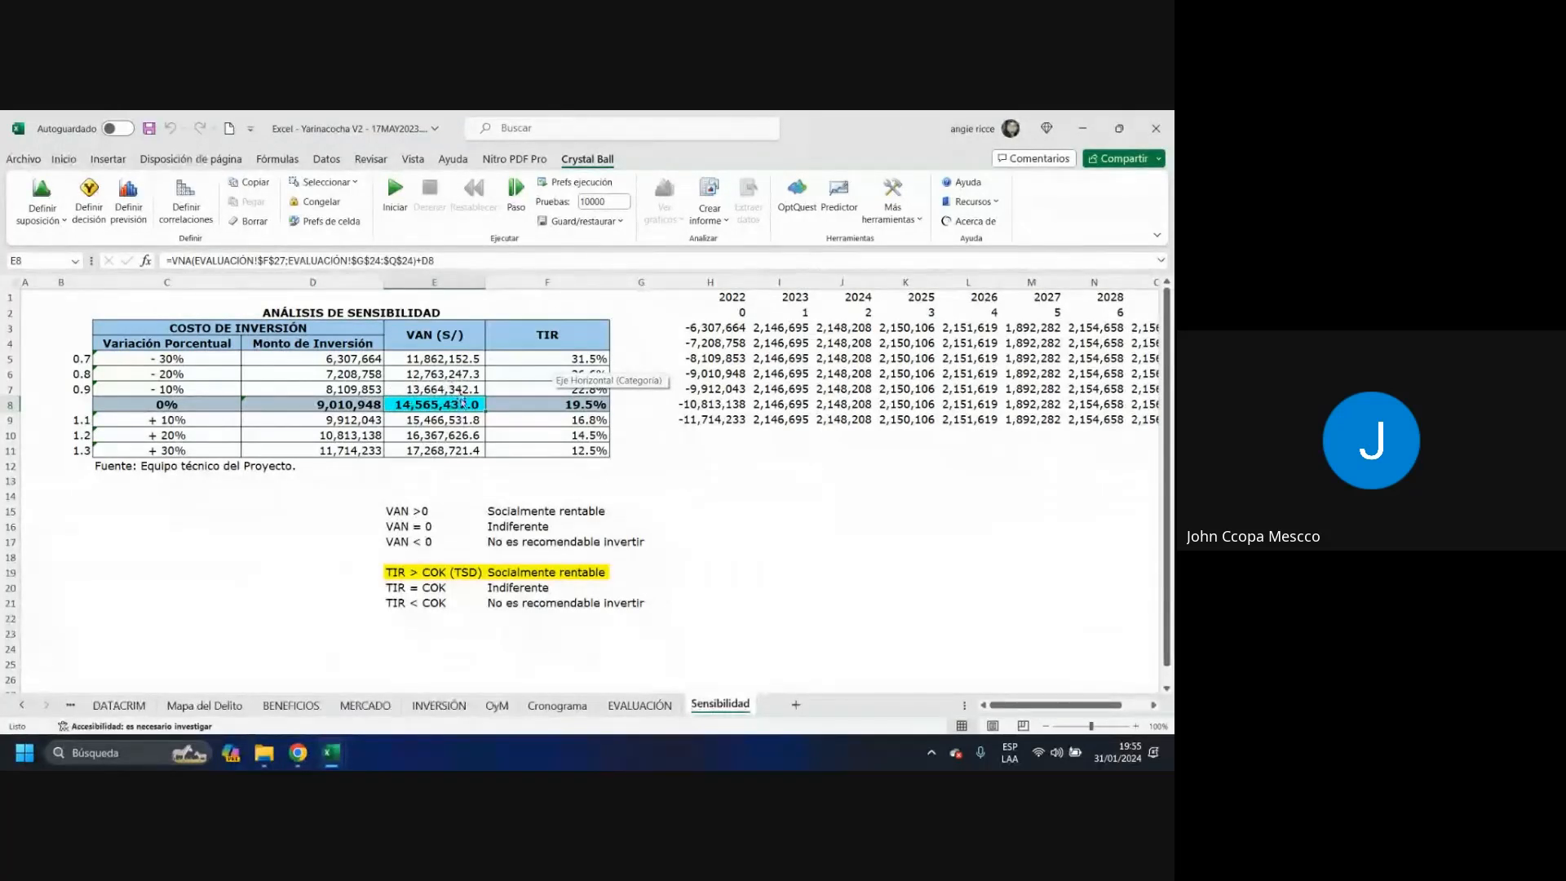
# - Define the 0% variation TIR in F8 as a forecast named "Tasa Interna de Retorno" with units "%"
pyautogui.click(521, 403)
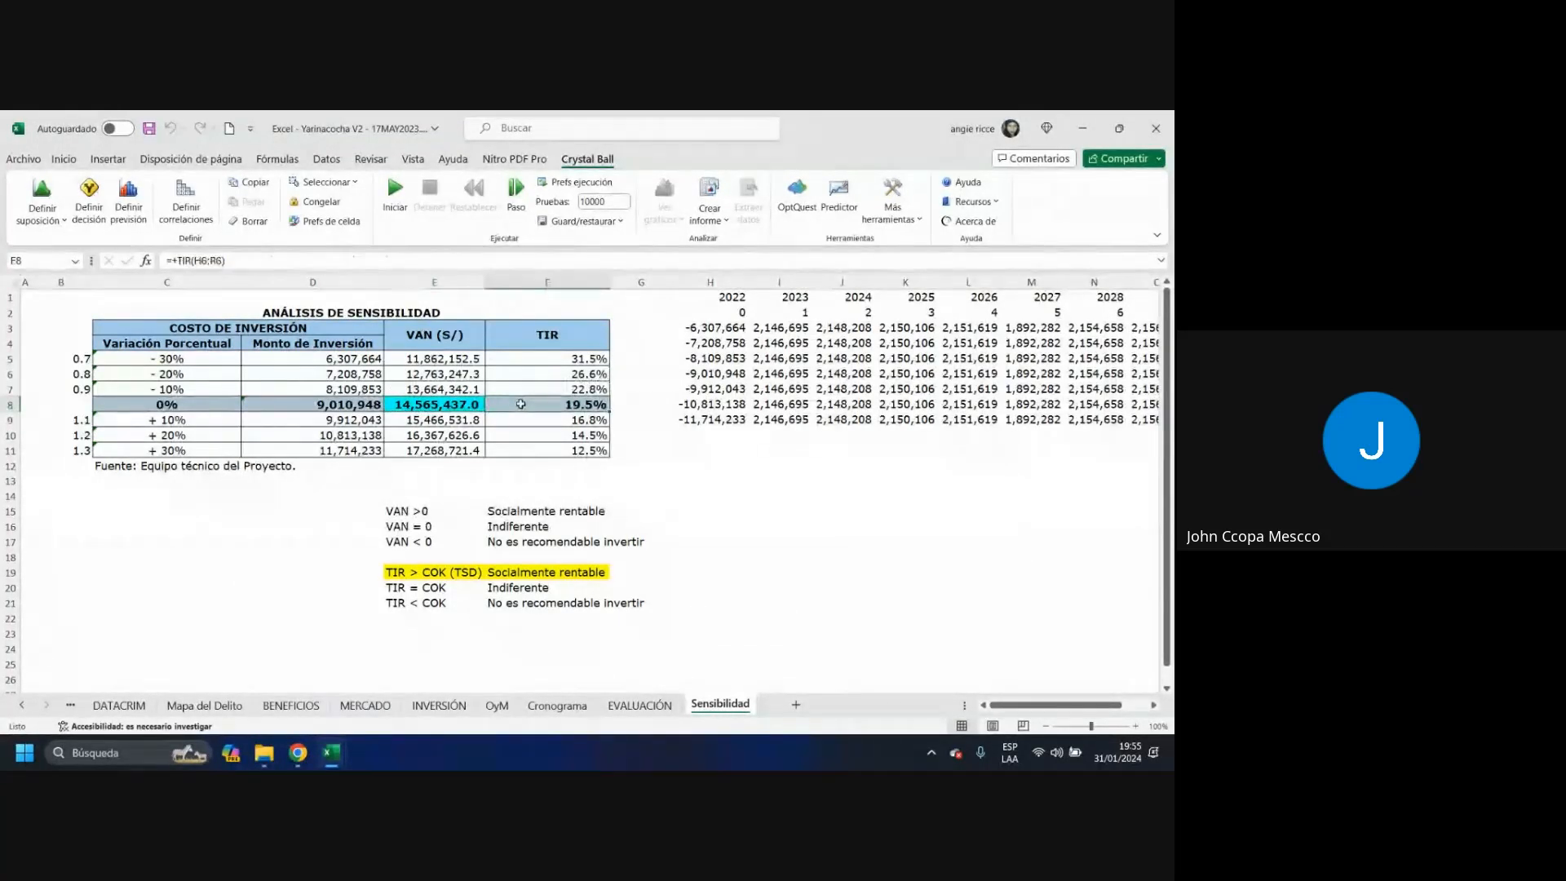
pyautogui.click(130, 214)
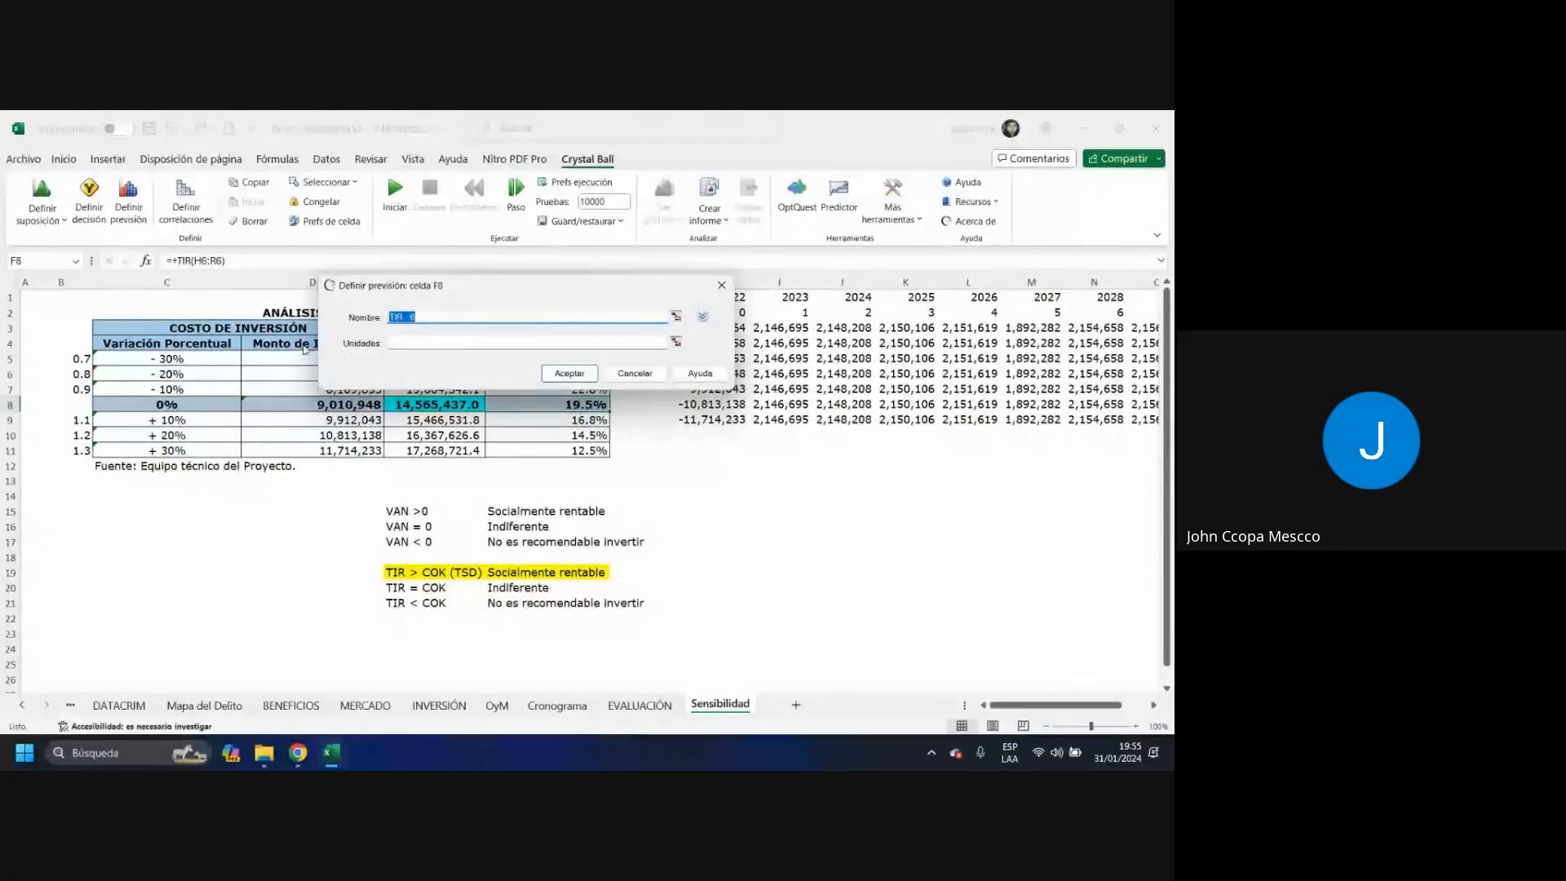
pyautogui.write('Tasa de')
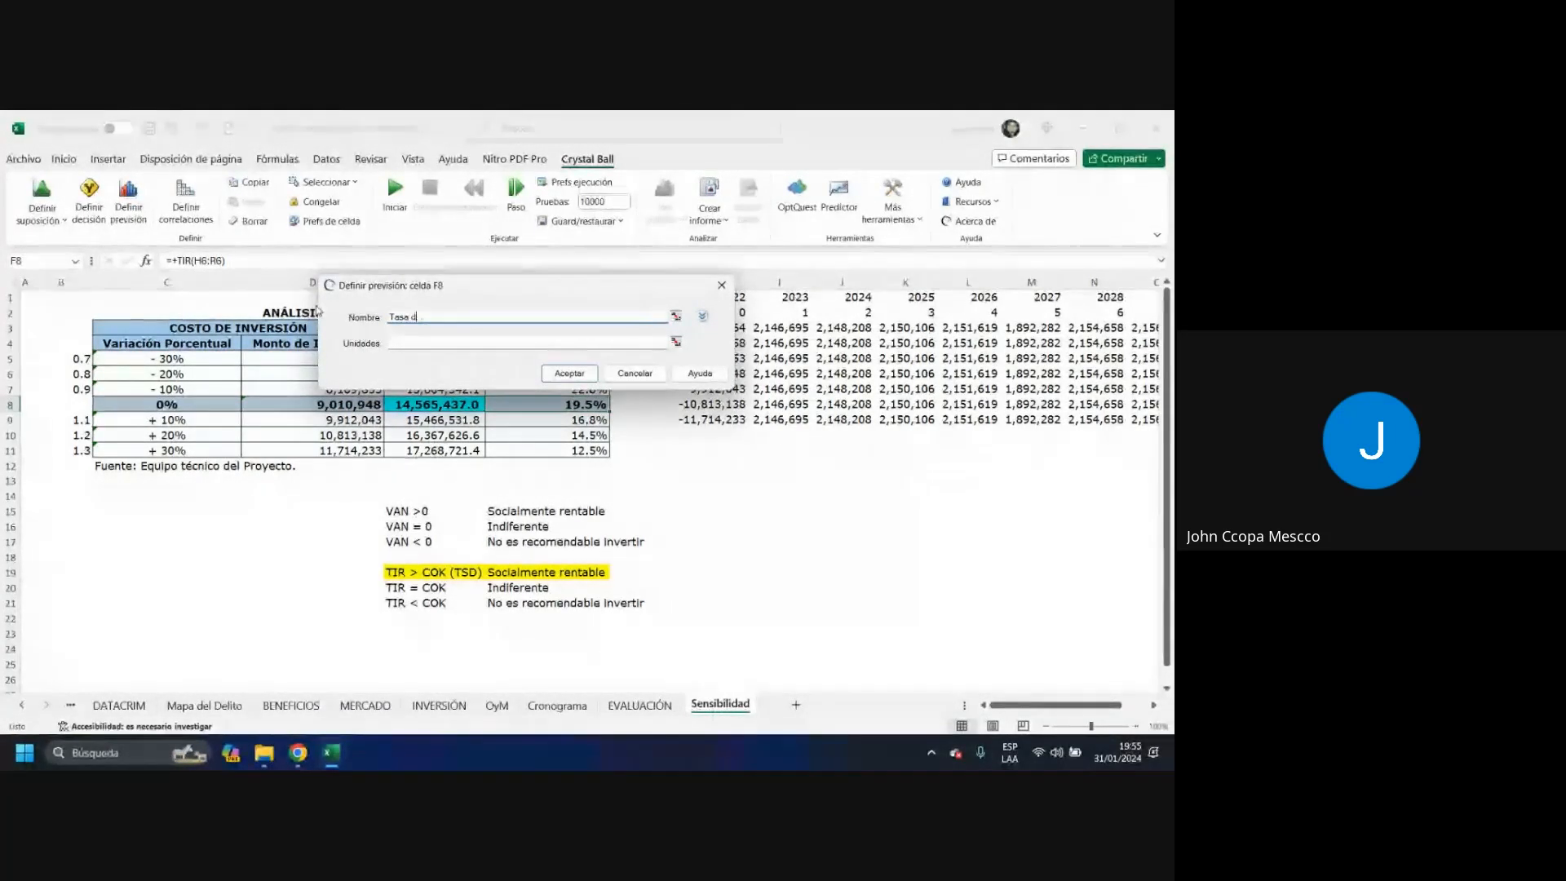
pyautogui.press('BackSpace')
pyautogui.press('BackSpace')
pyautogui.press('BackSpace')
pyautogui.write('Interna de ')
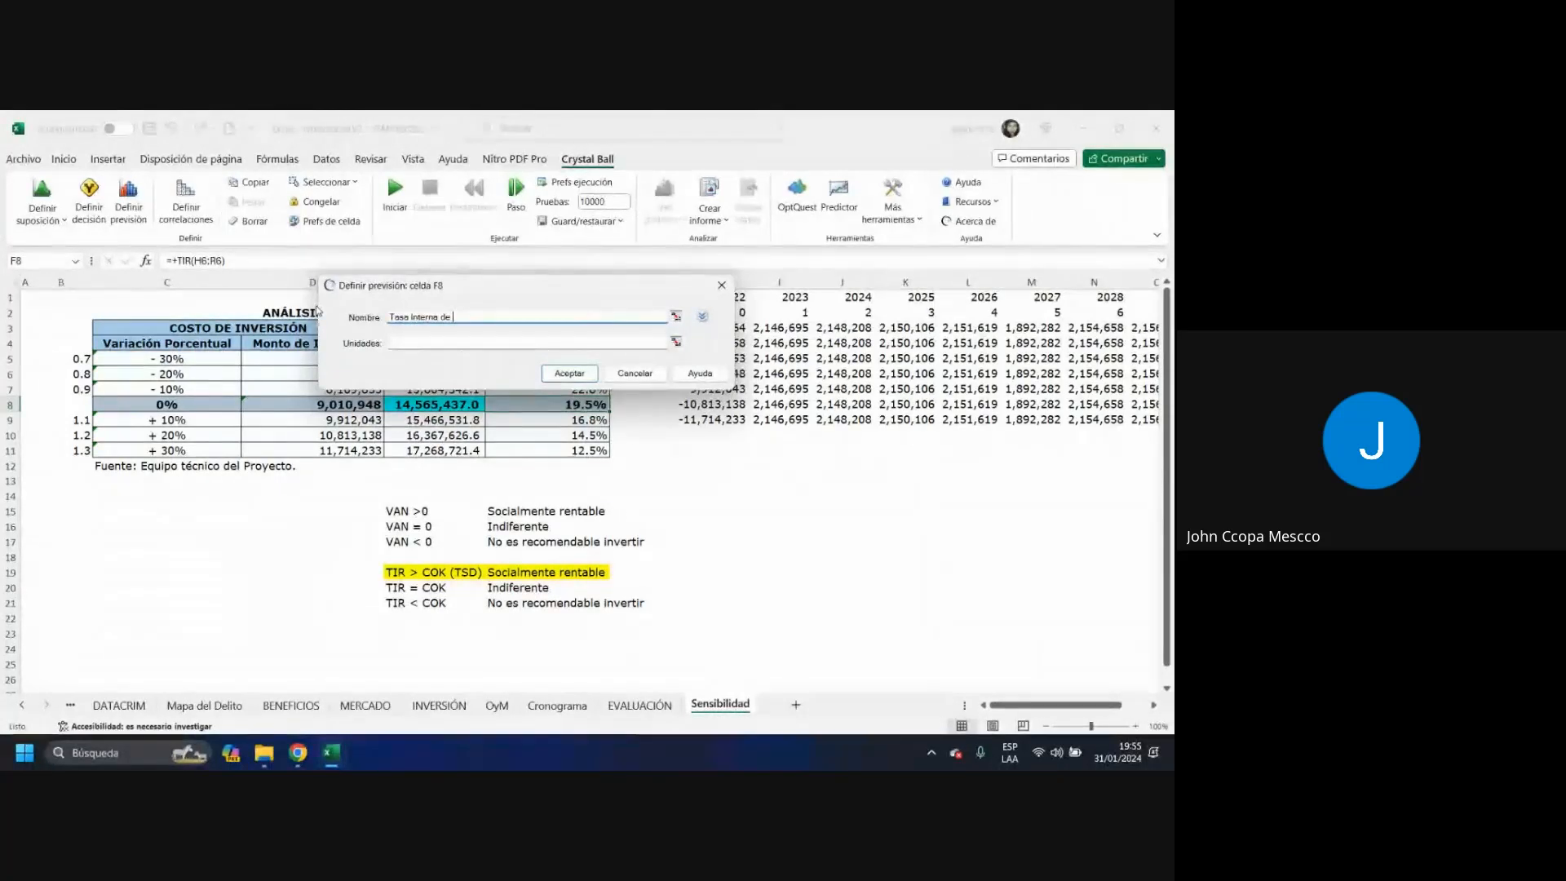
pyautogui.write('Retorno')
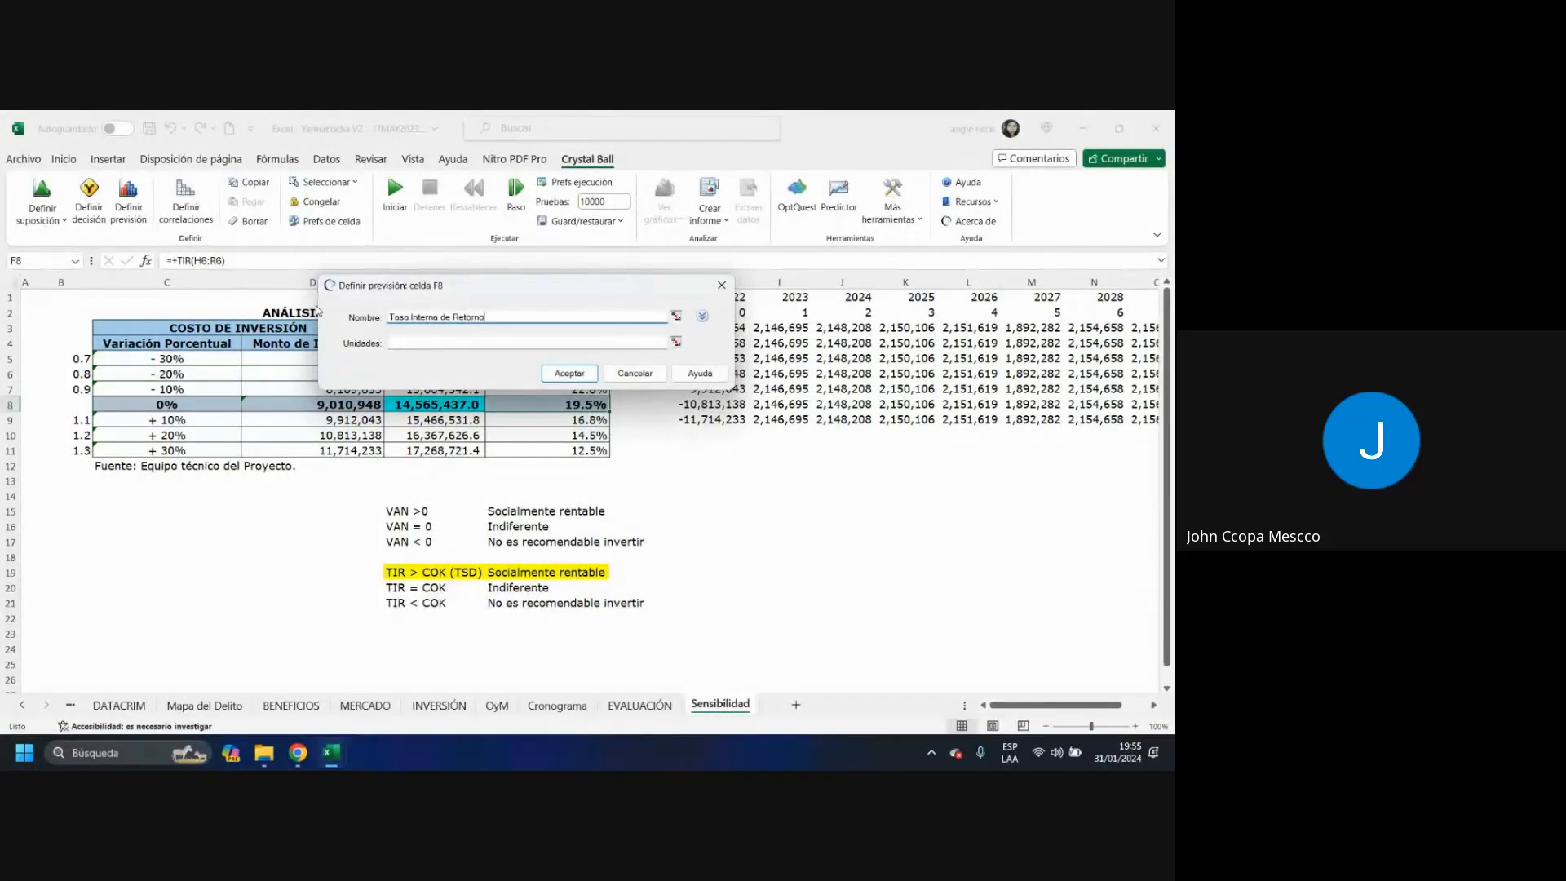
pyautogui.click(398, 340)
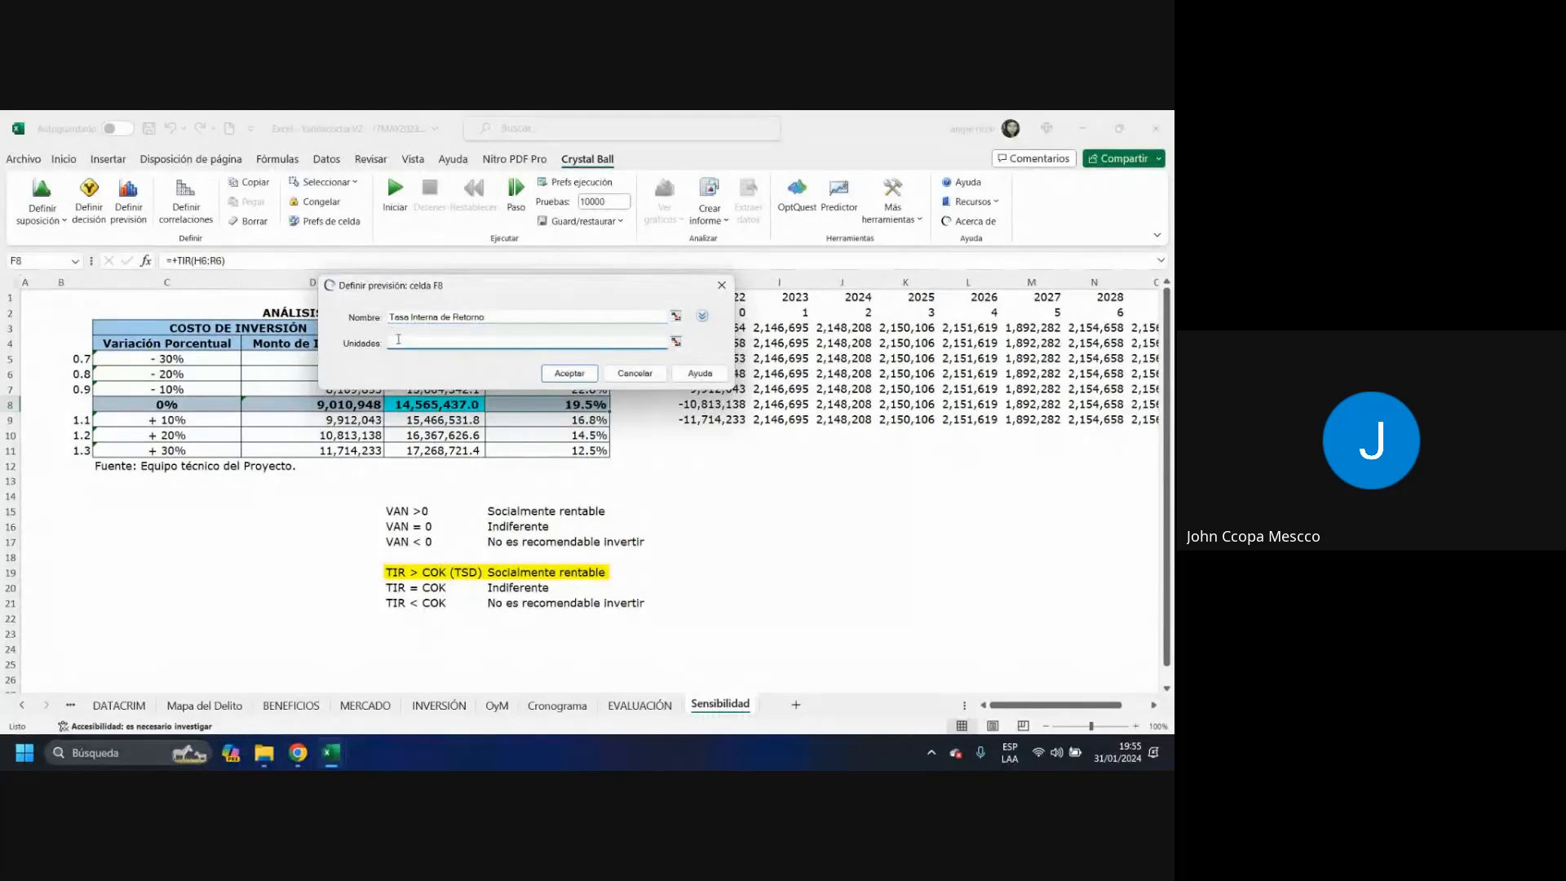
pyautogui.write('%')
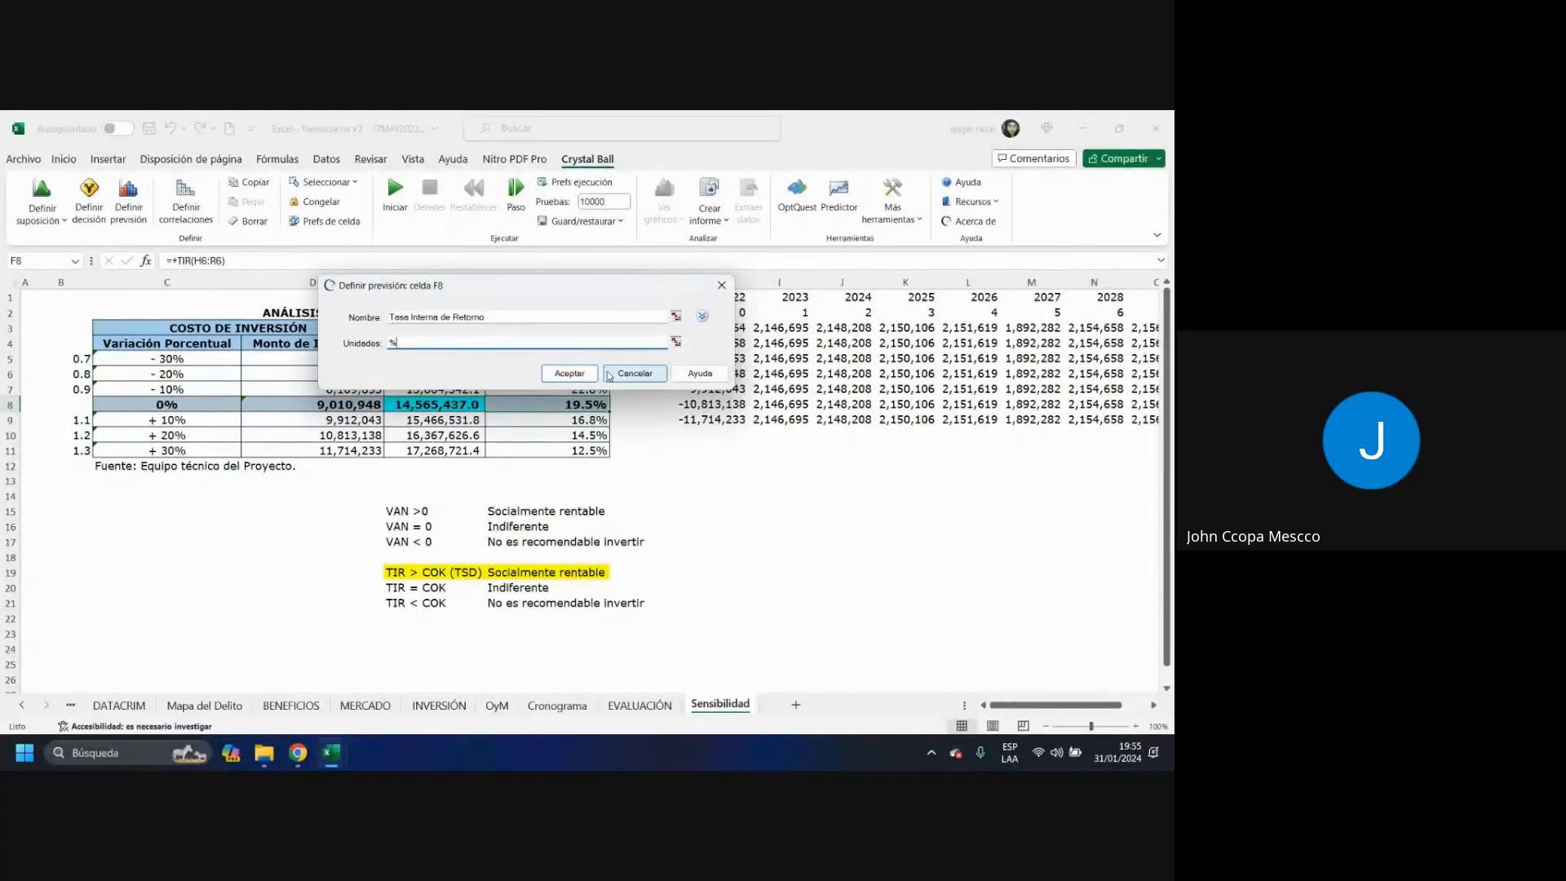
pyautogui.click(569, 373)
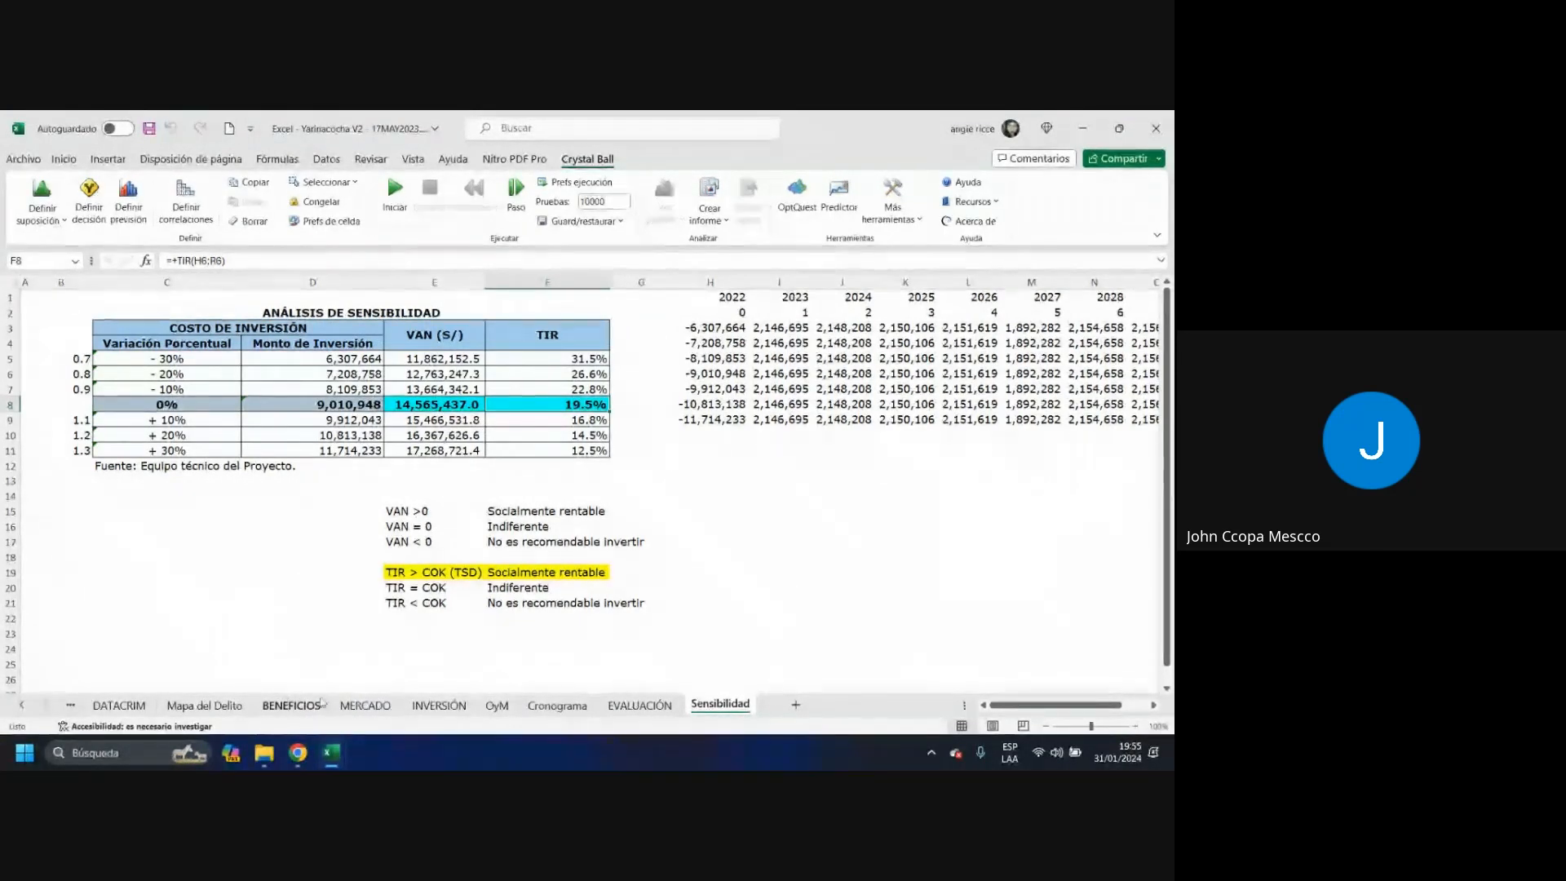
# - Review the assumption's cost row on the INVERSIÓN sheet and the VAN and TIR forecast cells on the Sensibilidad sheet
pyautogui.click(439, 704)
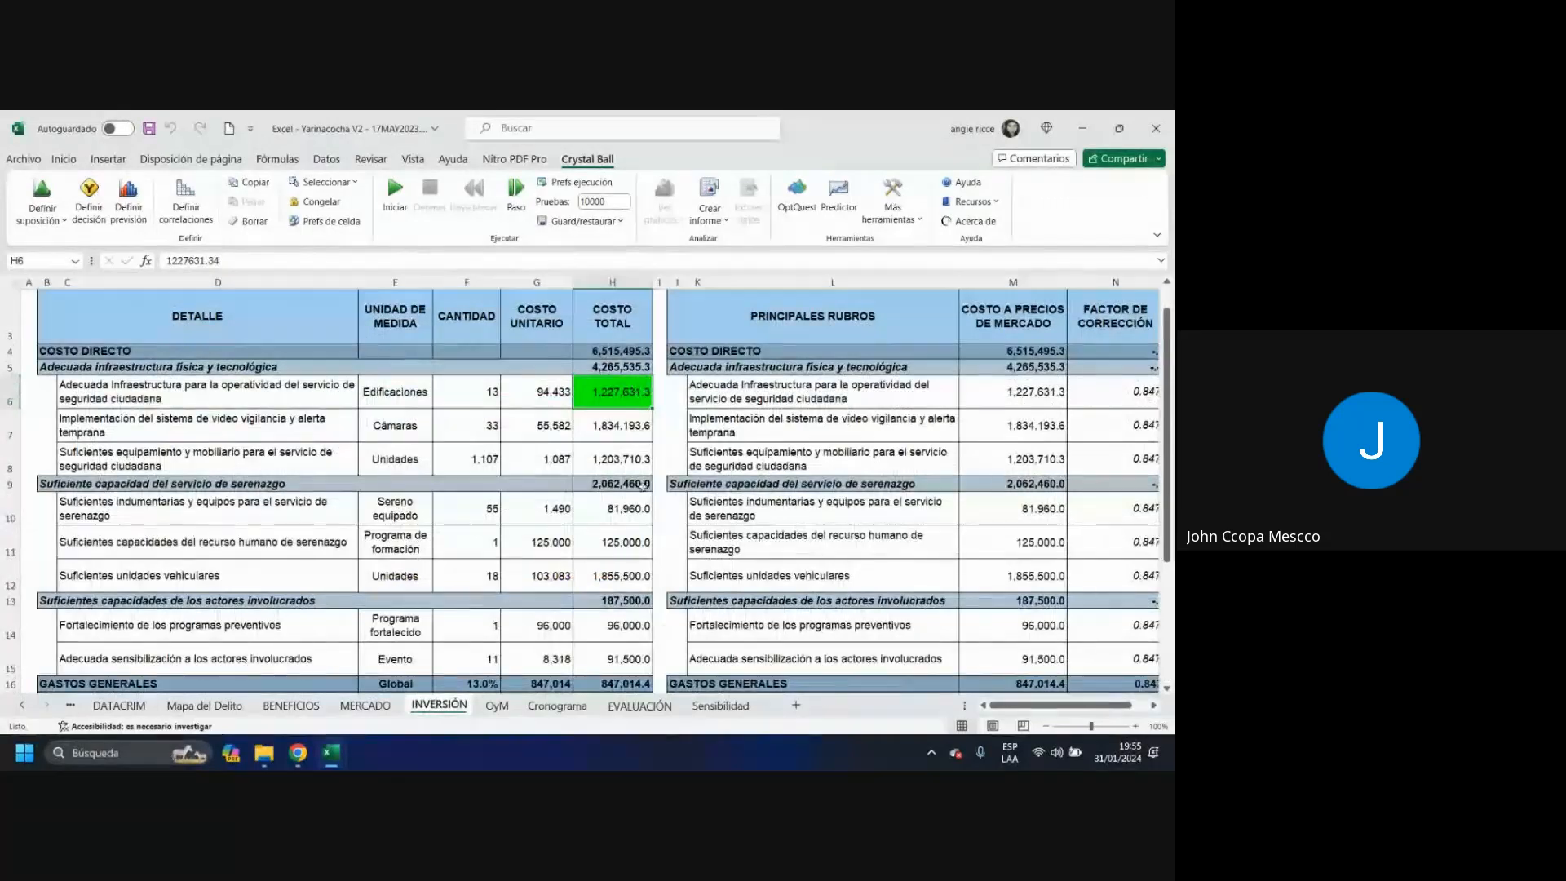
pyautogui.click(701, 706)
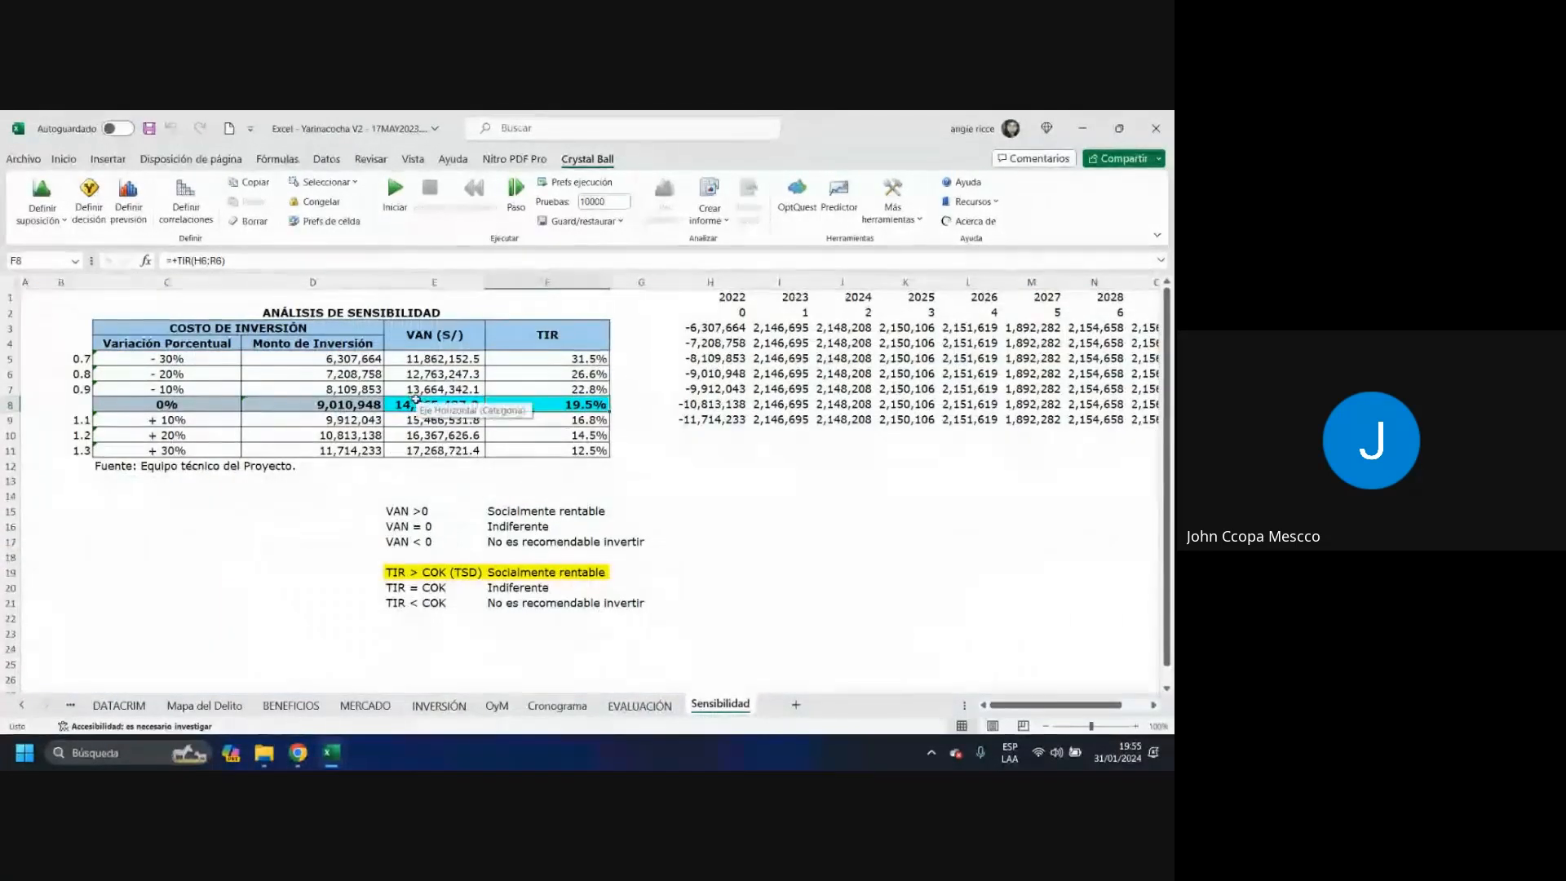
pyautogui.moveTo(432, 405); pyautogui.dragTo(542, 390)
pyautogui.click(423, 714)
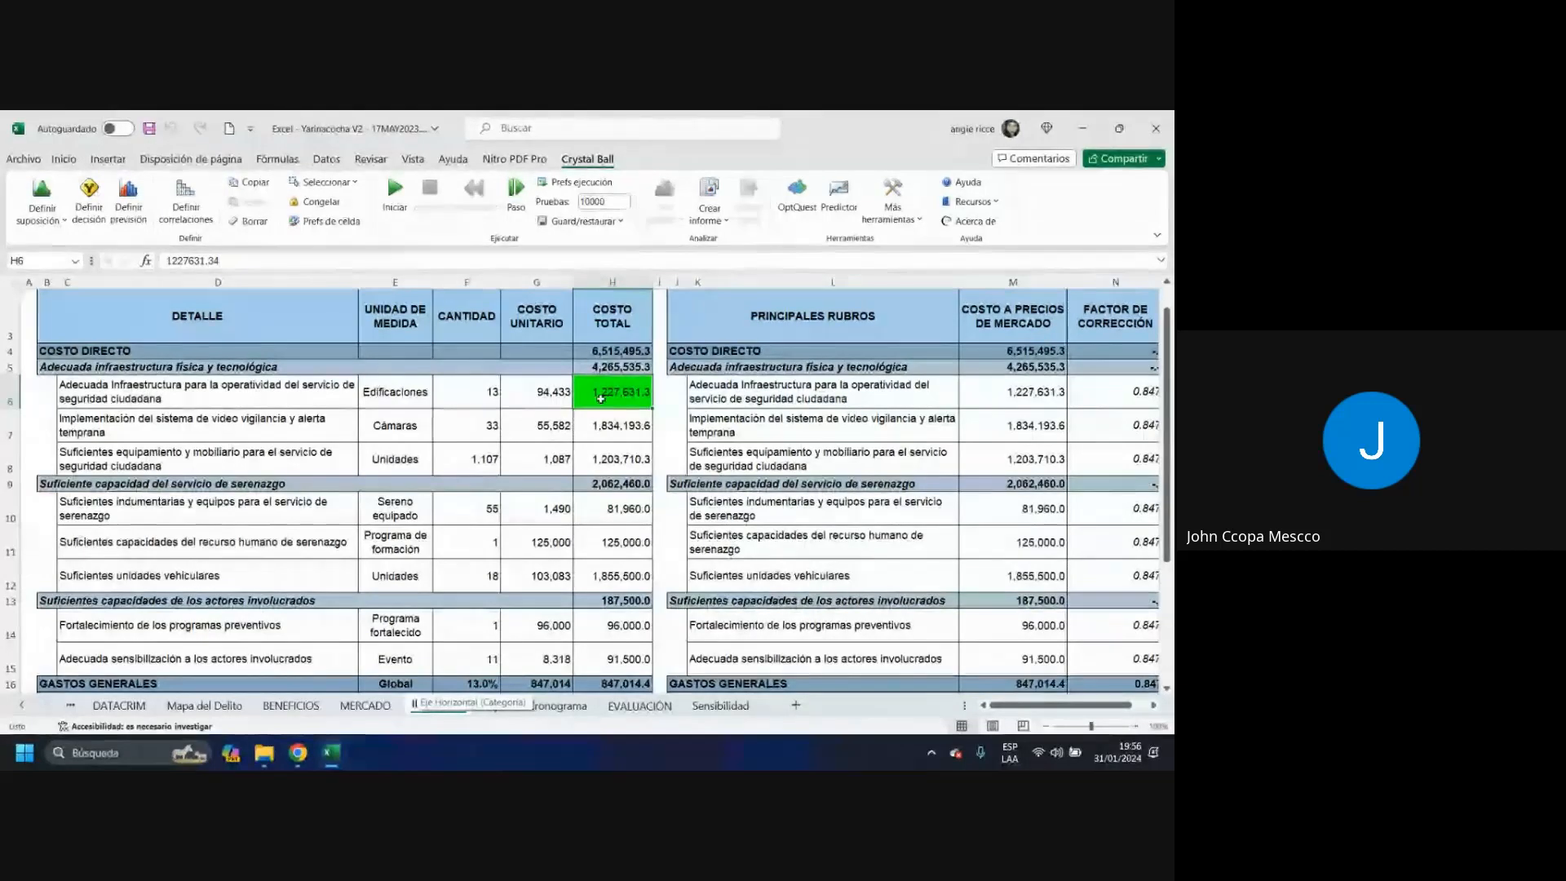
pyautogui.moveTo(218, 387); pyautogui.dragTo(611, 391)
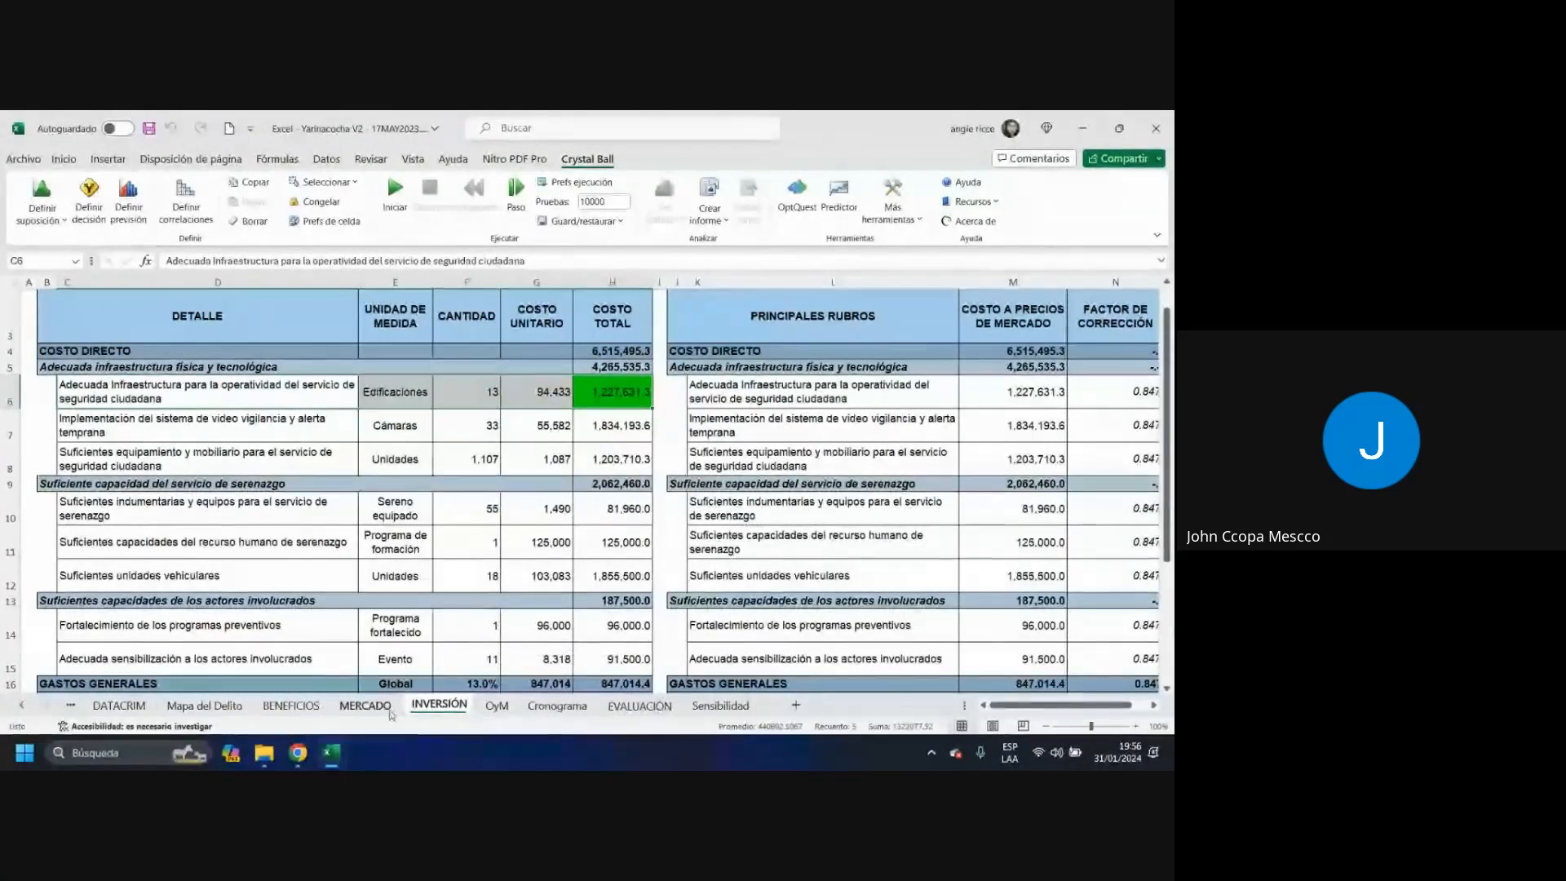
# - Examine the surveillance capacity and supply tables on the MERCADO sheet and the population projections on the Población 2 sheet
pyautogui.click(364, 704)
pyautogui.scroll(-2, 289, 599)
pyautogui.scroll(-8, 290, 599)
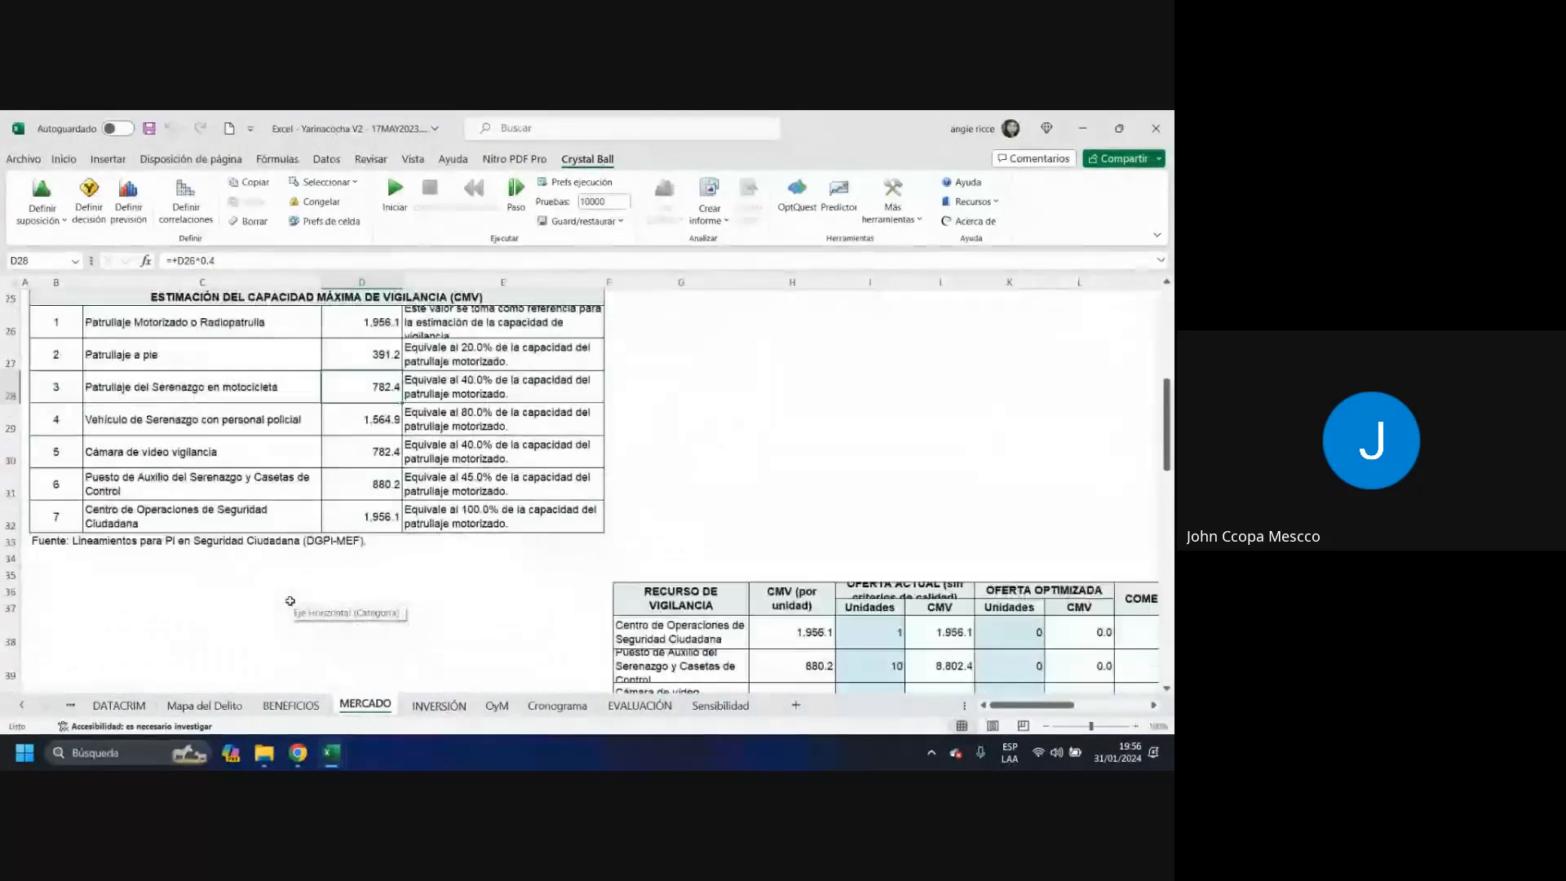
pyautogui.scroll(-2, 289, 600)
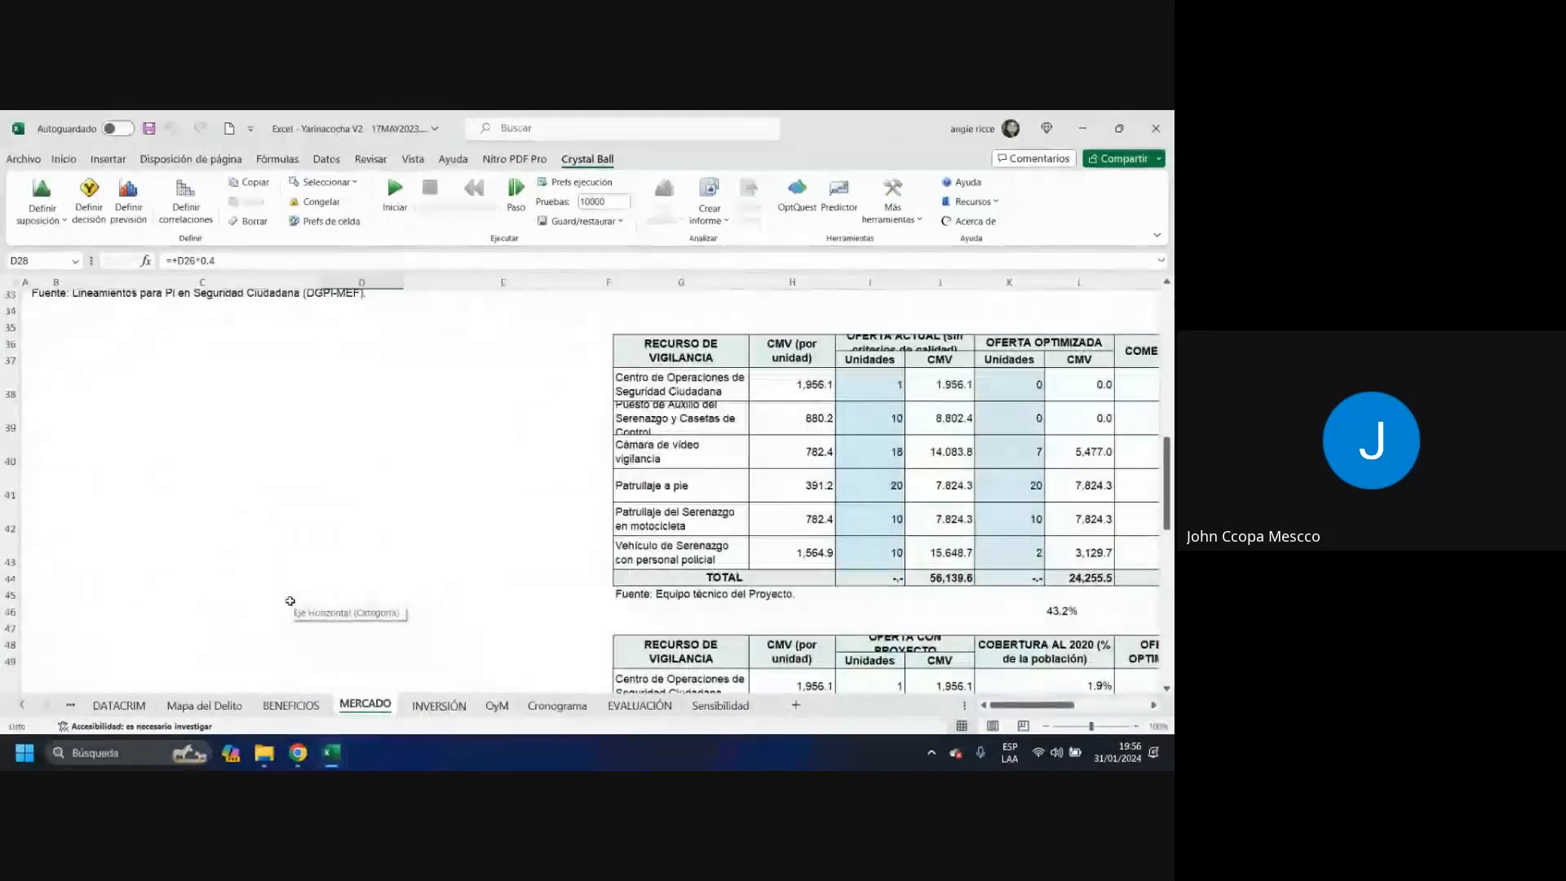
pyautogui.scroll(10, 290, 601)
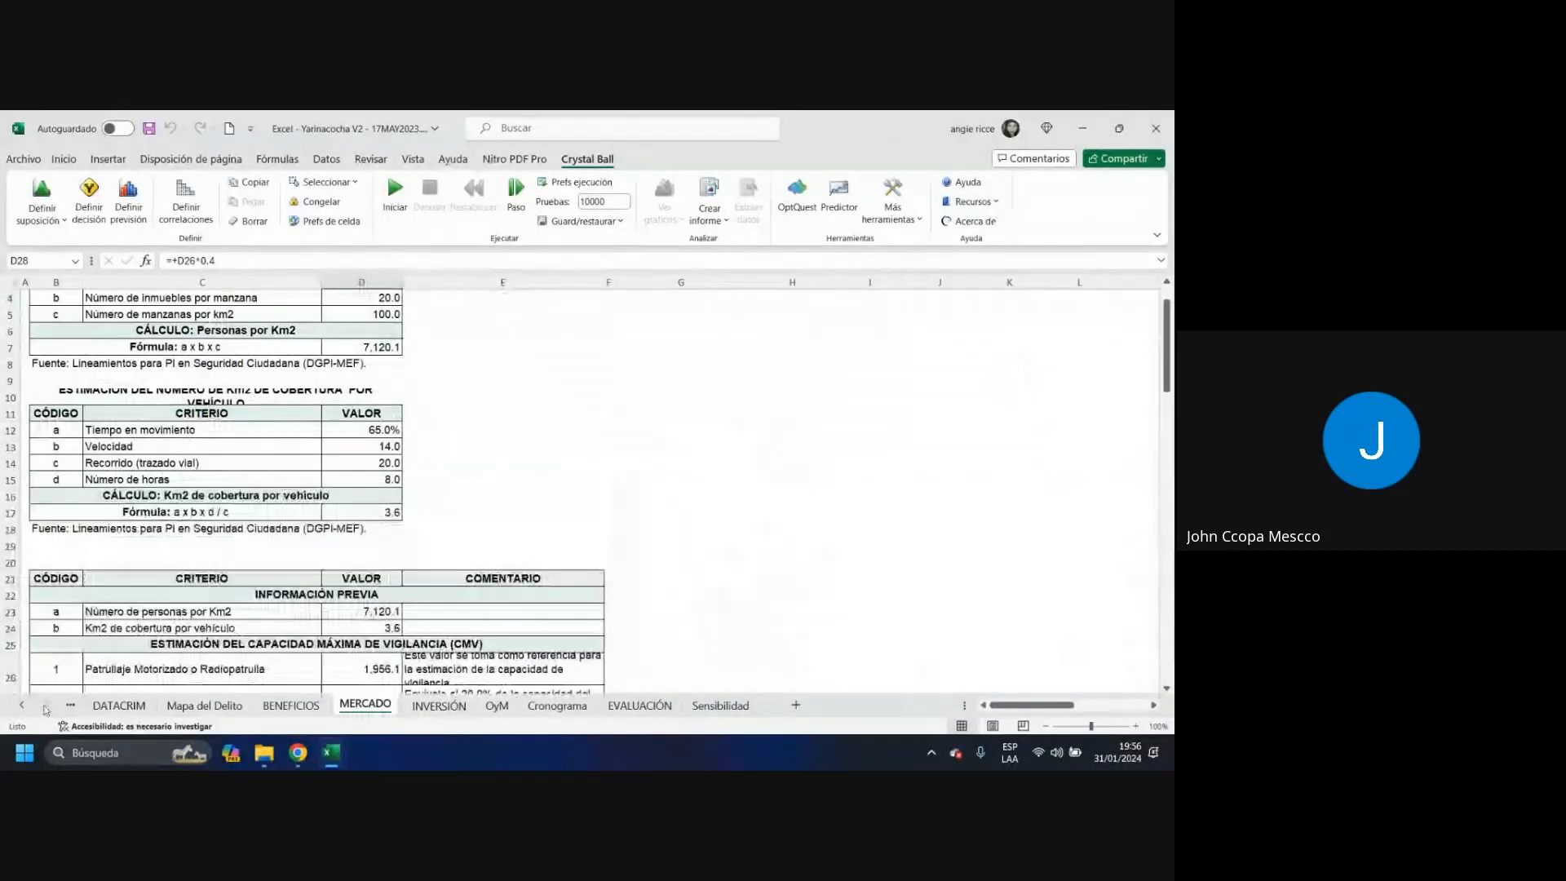
pyautogui.click(71, 705)
pyautogui.click(120, 705)
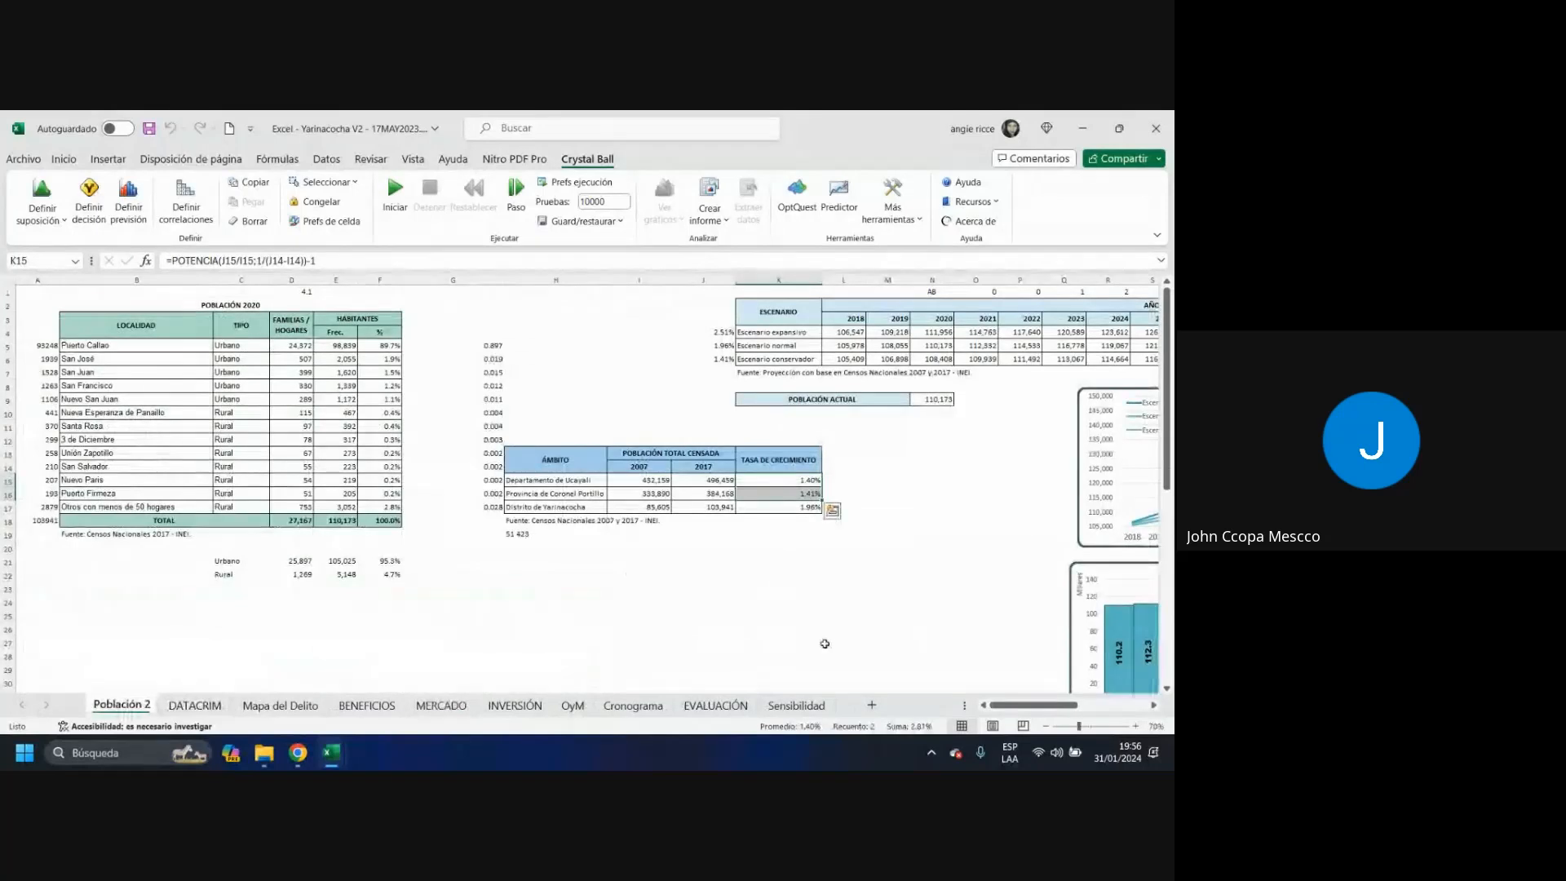
pyautogui.moveTo(1013, 706); pyautogui.dragTo(1043, 707)
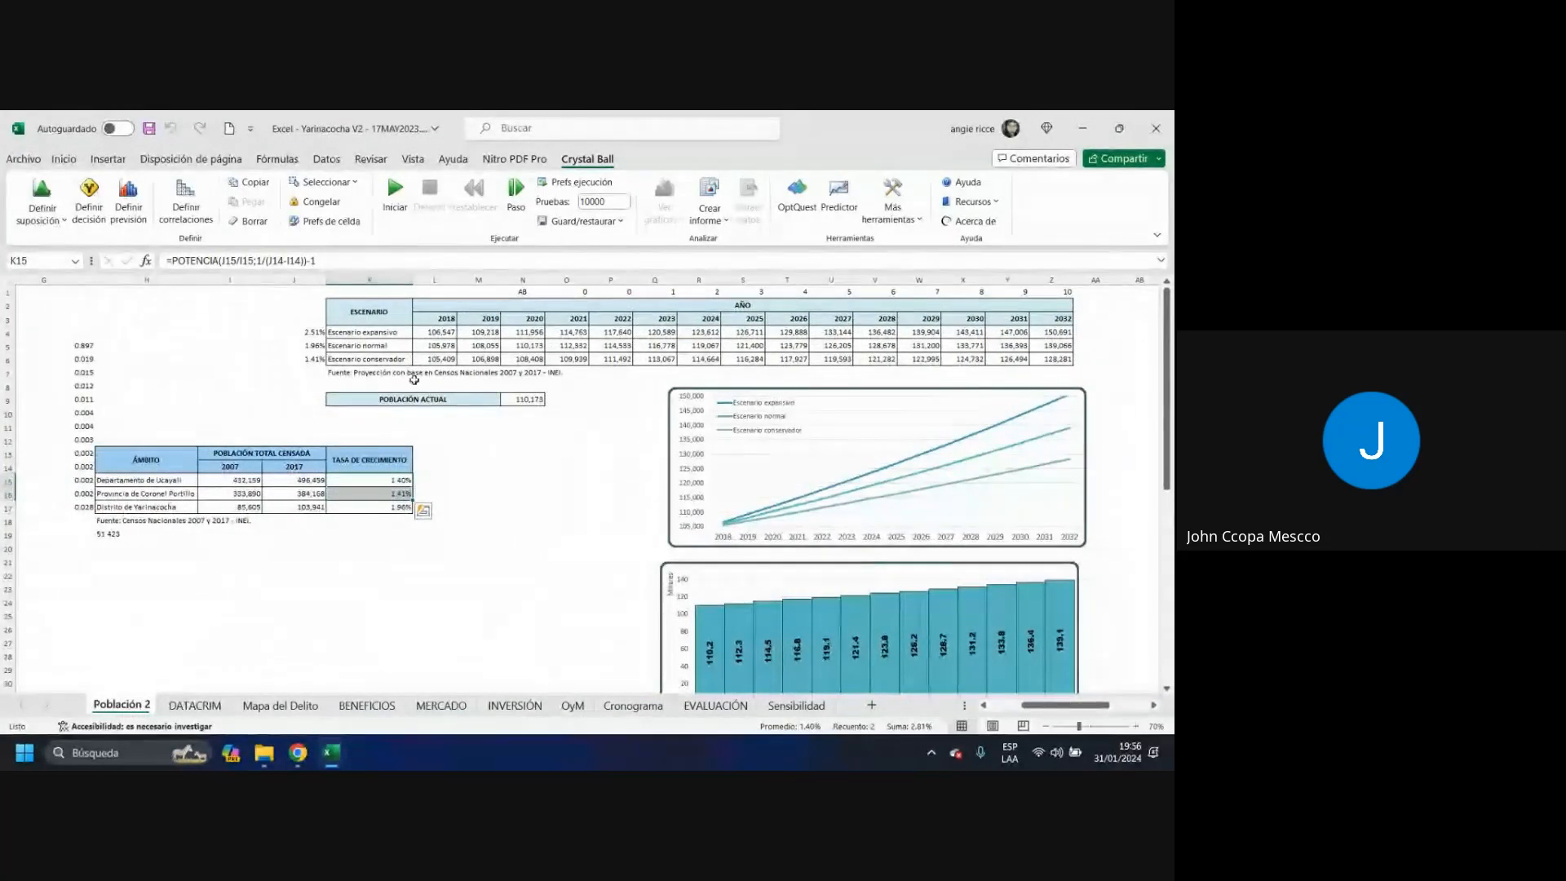
# - Examine the growth rates and 2018 scenario formulas on Población 2, and the crime incidence and cost tables on the BENEFICIOS sheet
pyautogui.moveTo(309, 332); pyautogui.dragTo(310, 359)
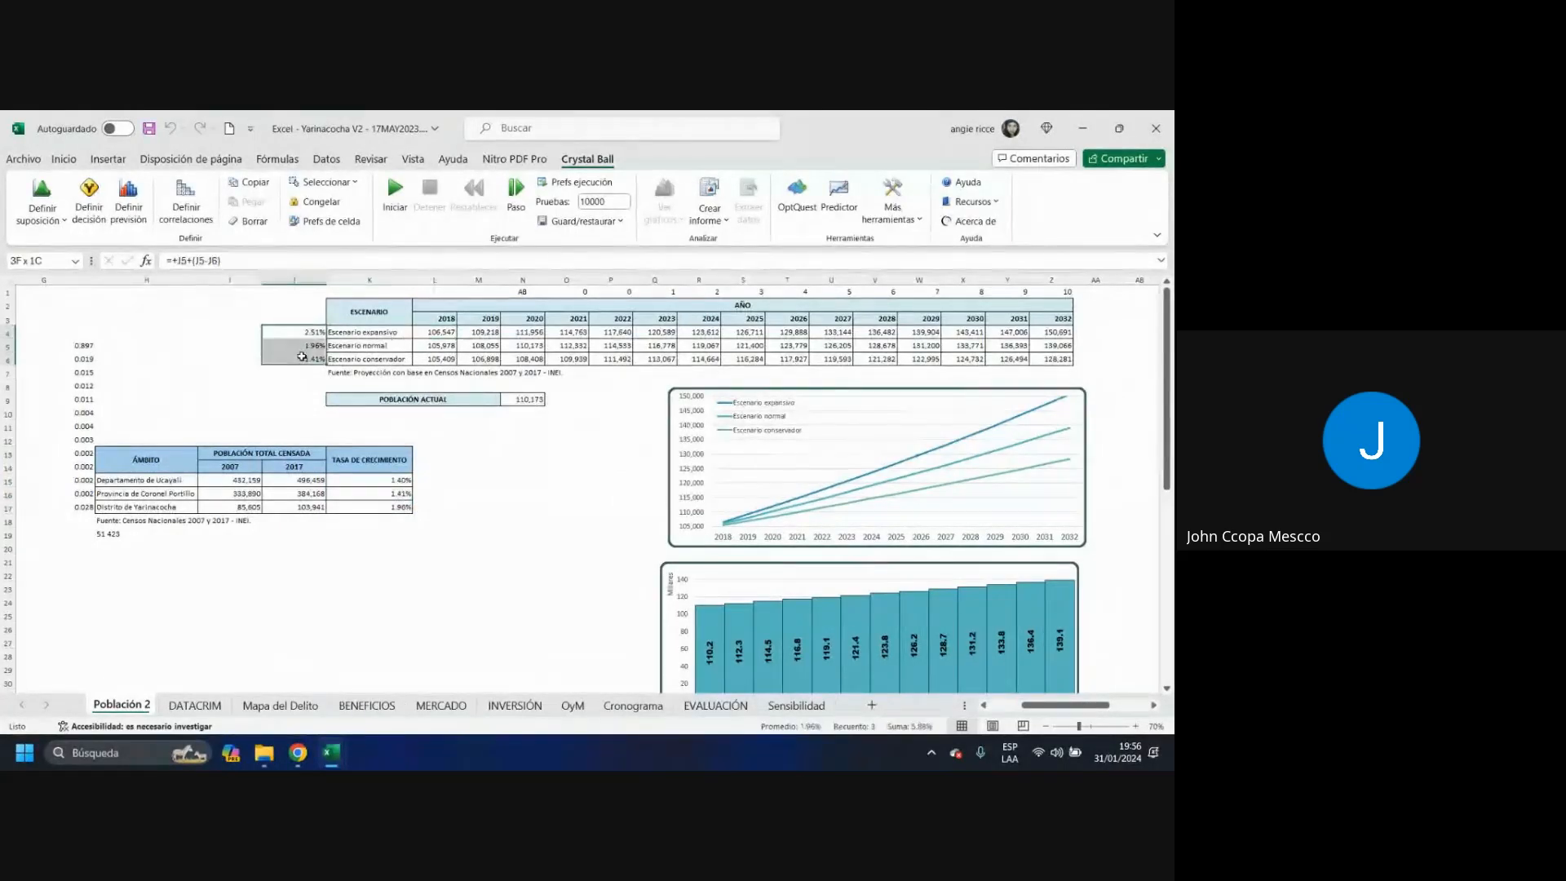
pyautogui.click(434, 332)
pyautogui.click(433, 347)
pyautogui.click(431, 360)
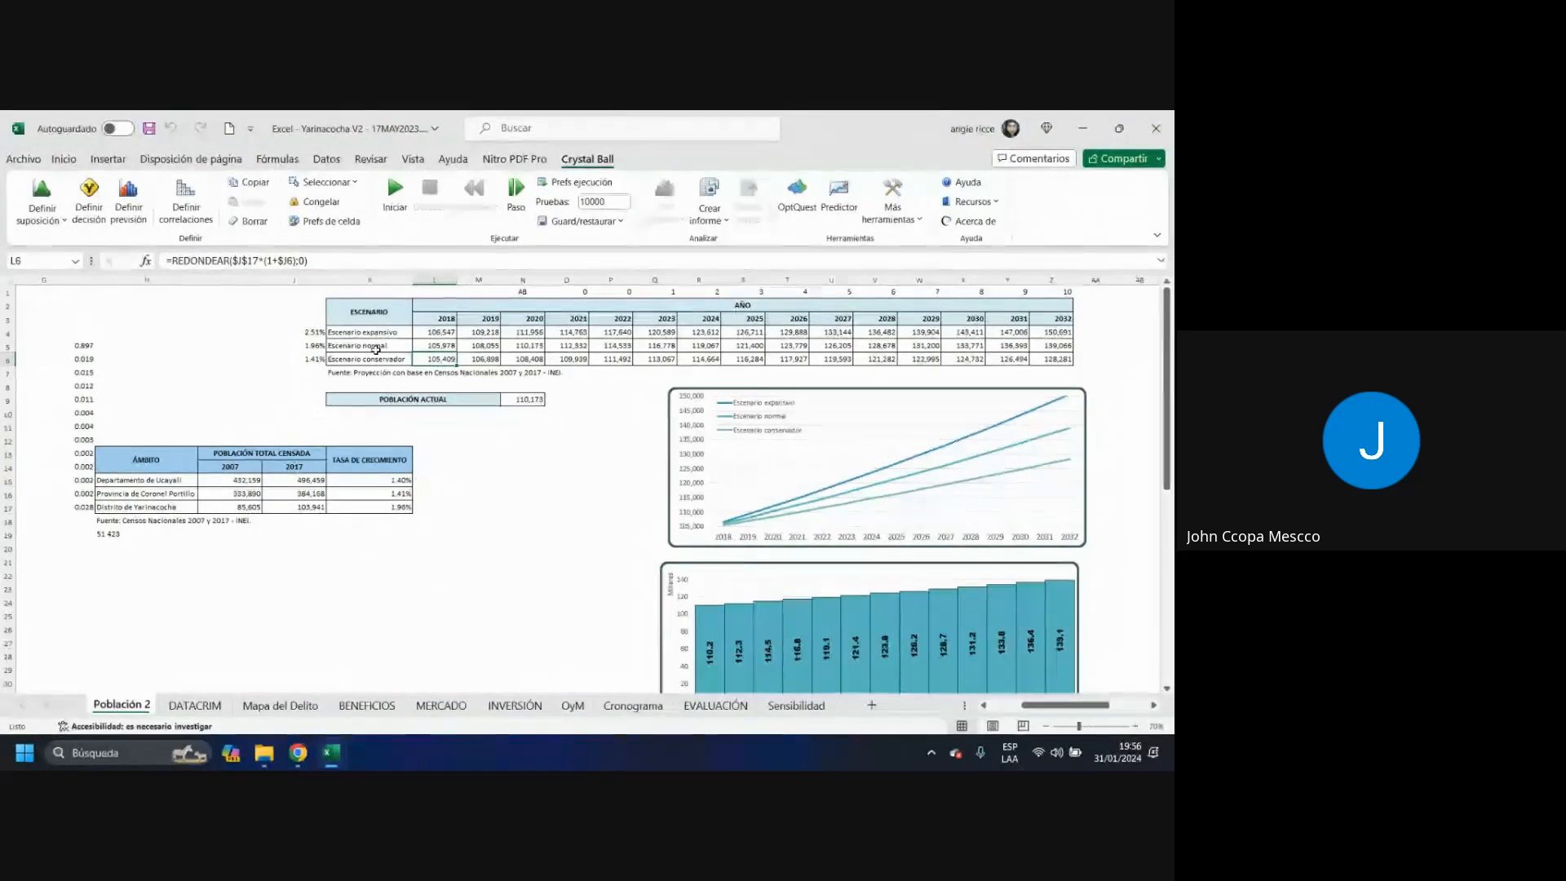
pyautogui.click(367, 706)
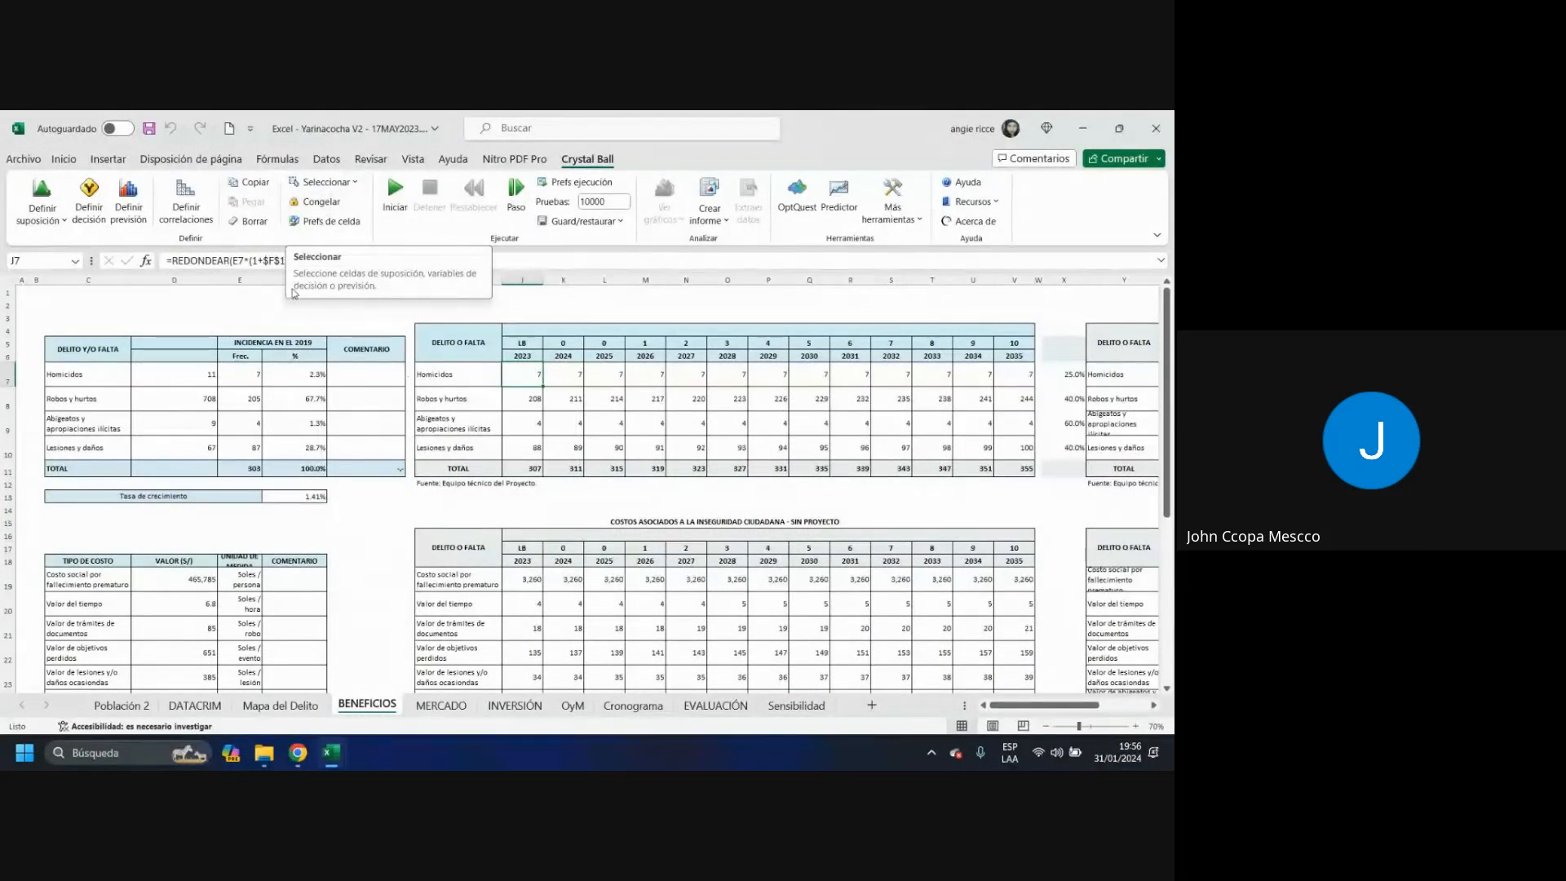
pyautogui.scroll(-1, 323, 455)
pyautogui.scroll(-1, 323, 455)
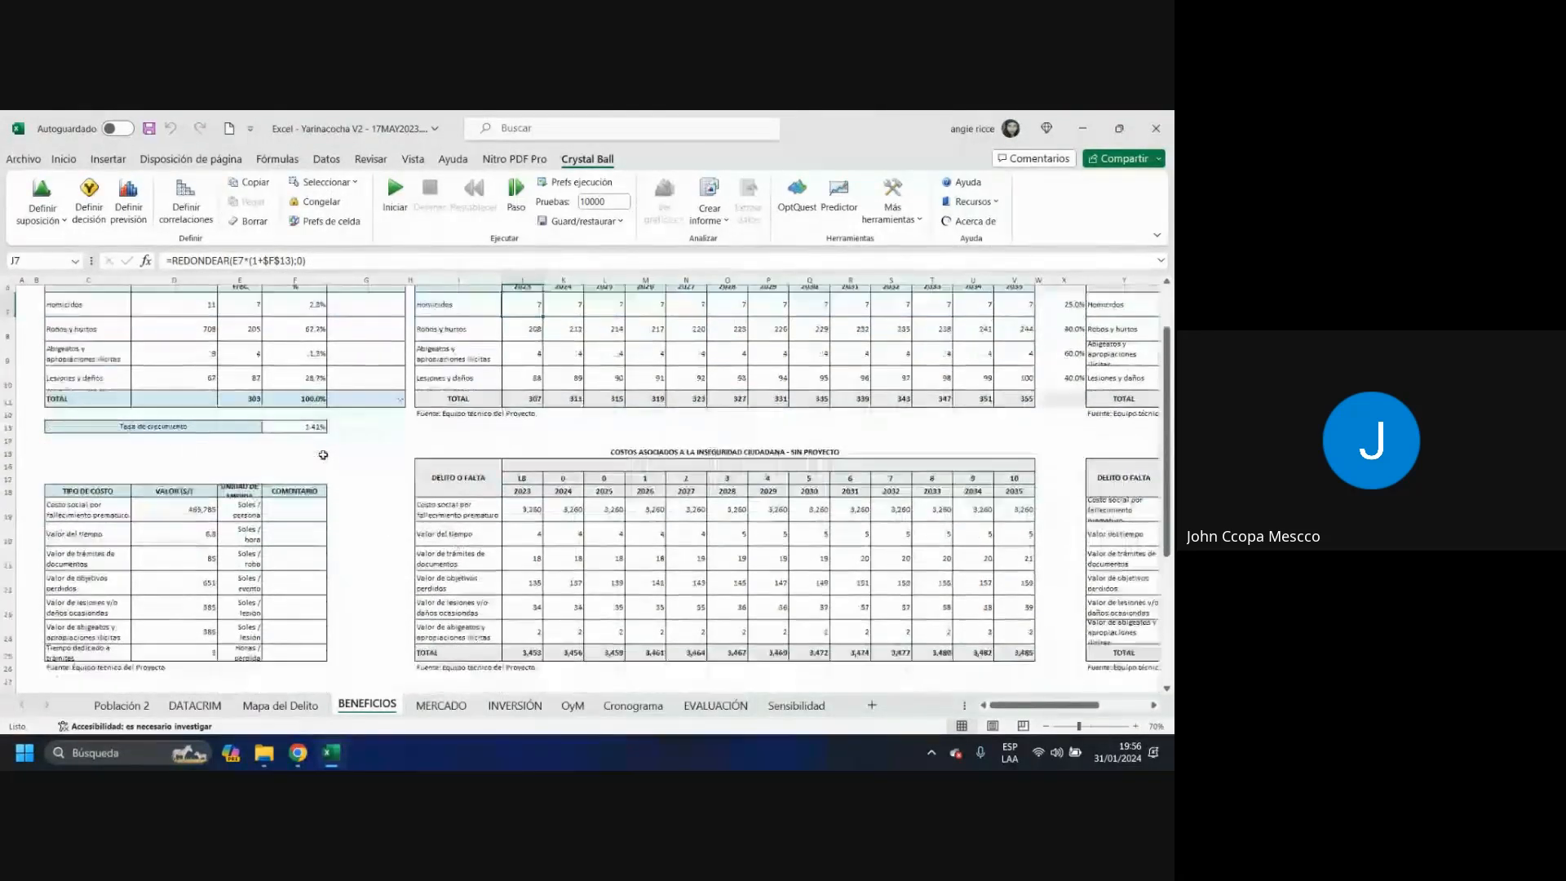
pyautogui.scroll(3, 276, 462)
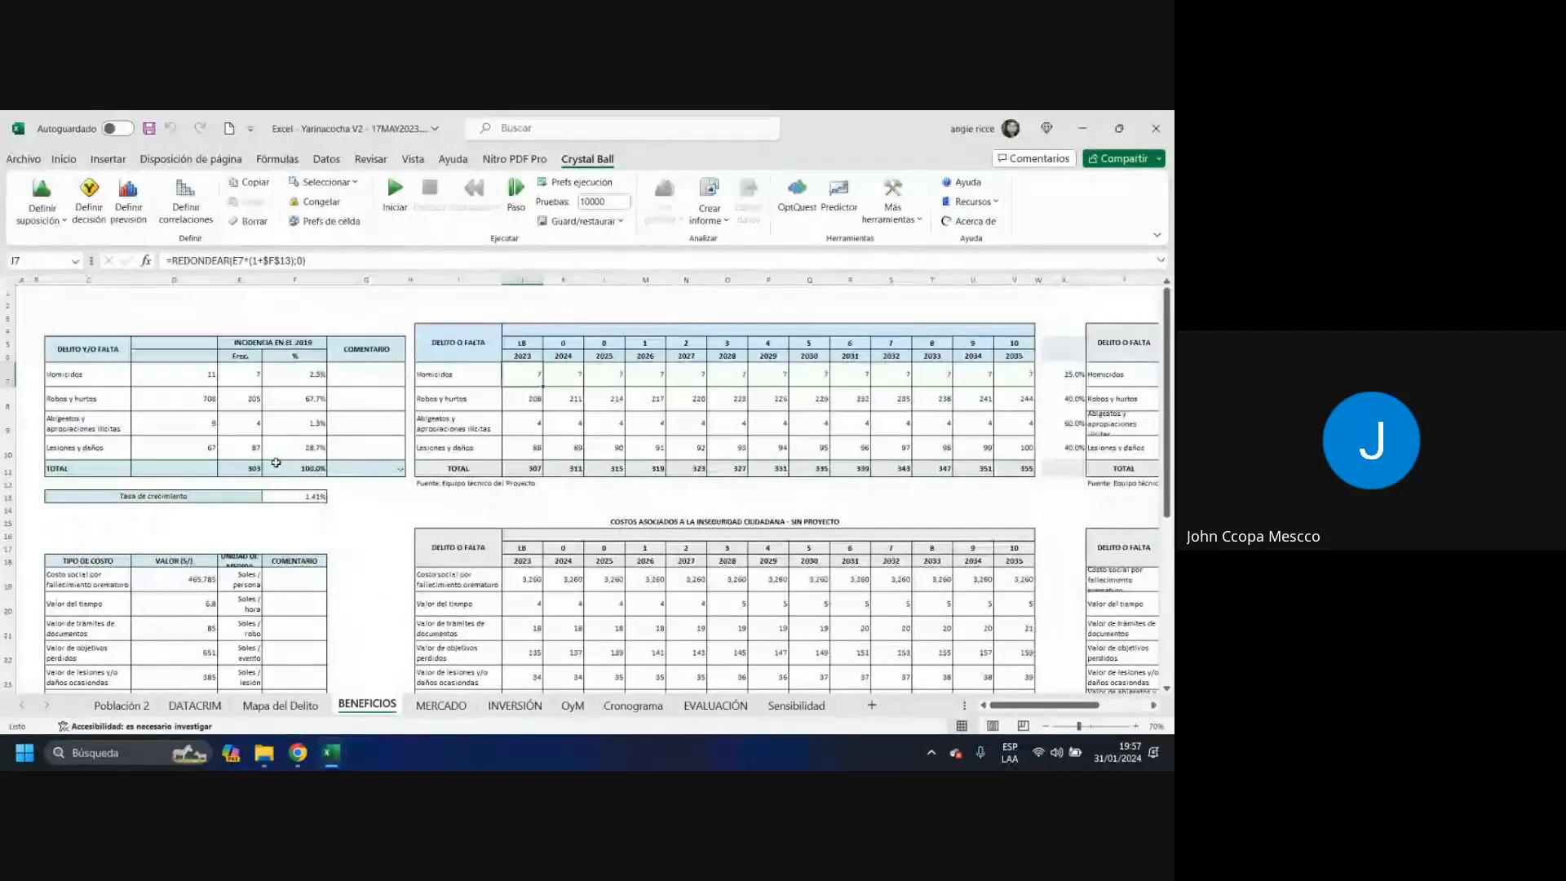
pyautogui.scroll(-3, 276, 463)
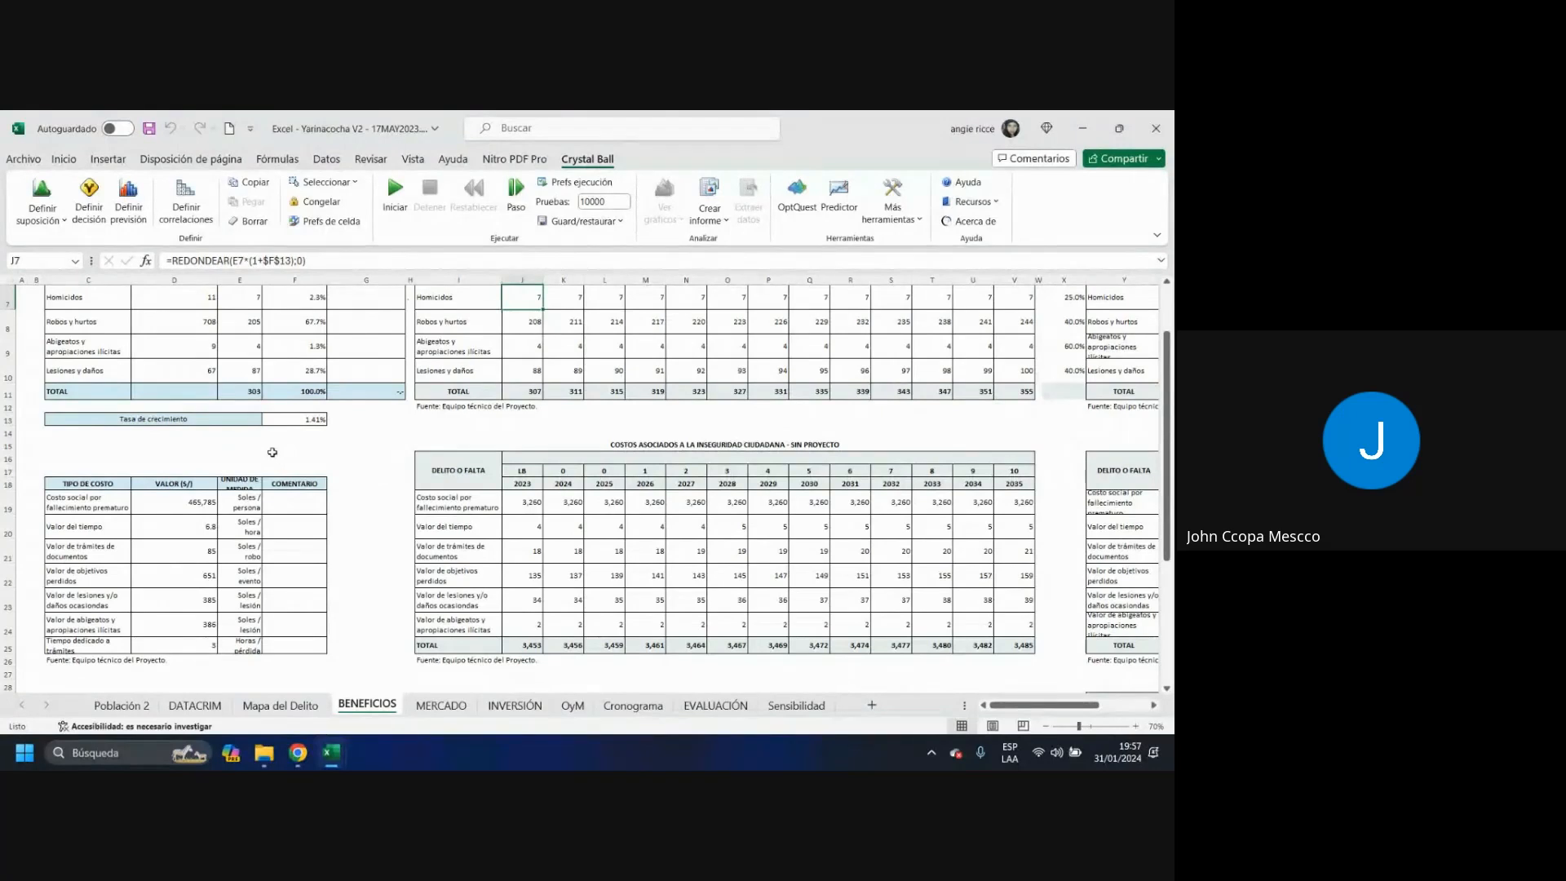
pyautogui.scroll(-1, 273, 448)
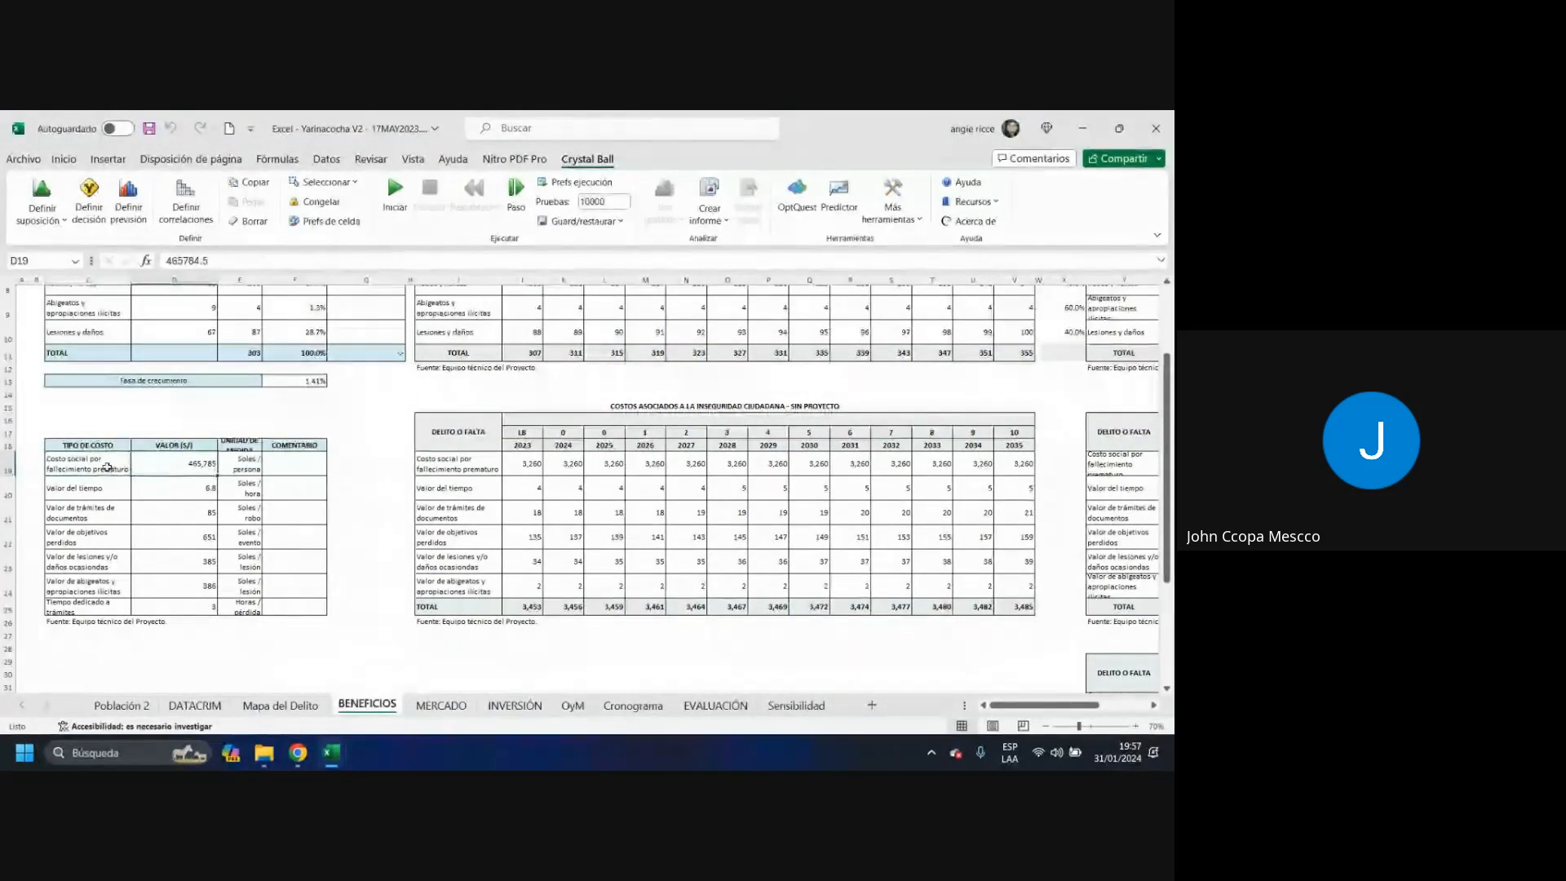
# - Define the social cost of premature death in D19 as a Normal distribution assumption, accepting the proposed mean and standard deviation
pyautogui.moveTo(103, 467); pyautogui.dragTo(165, 460)
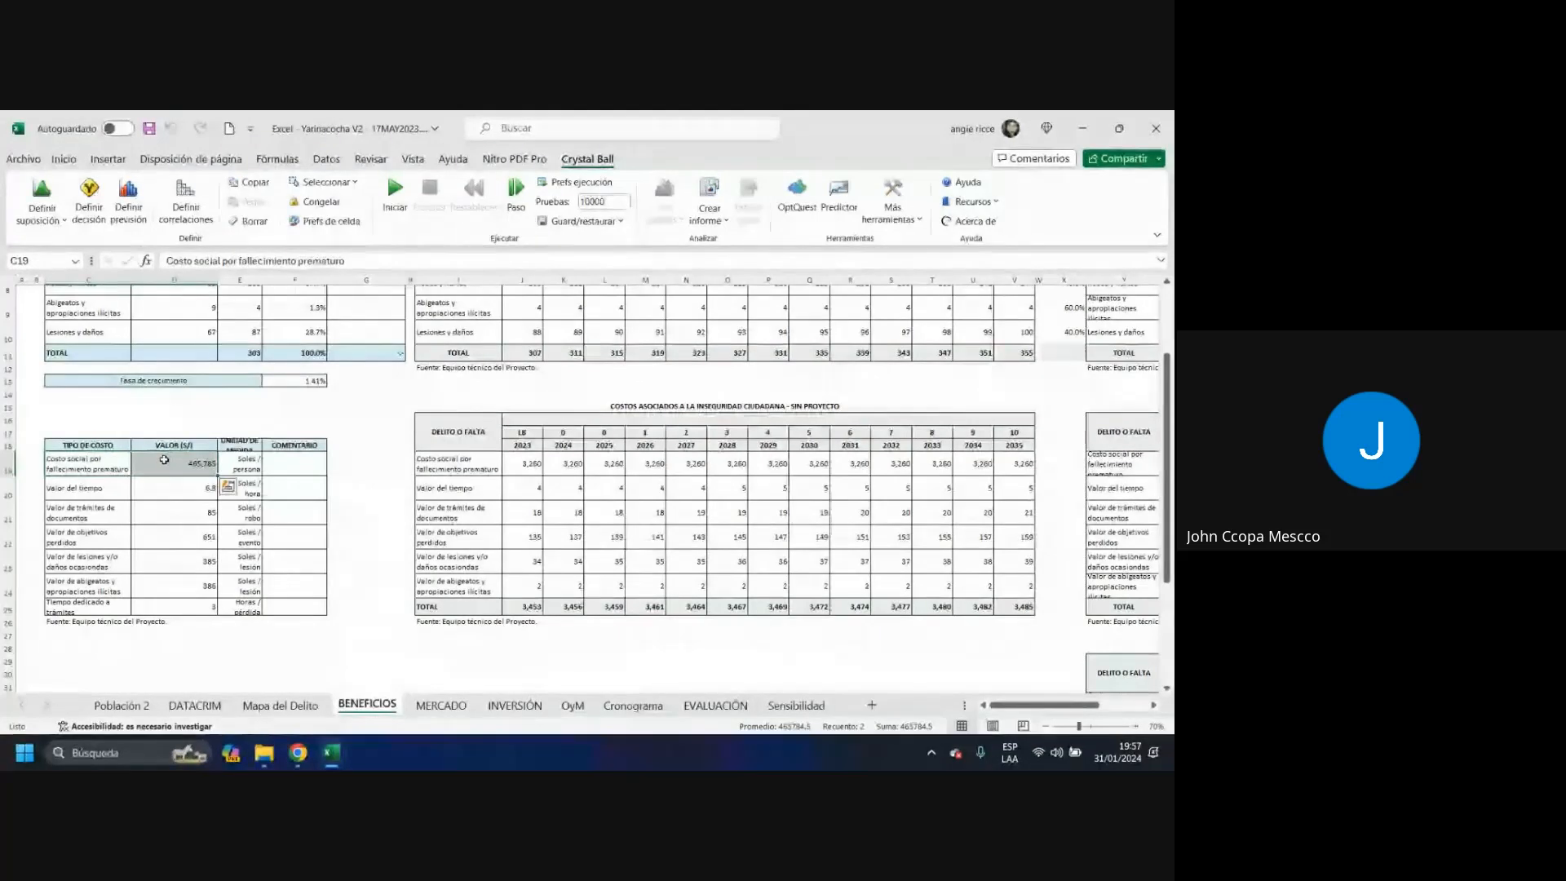
pyautogui.click(106, 467)
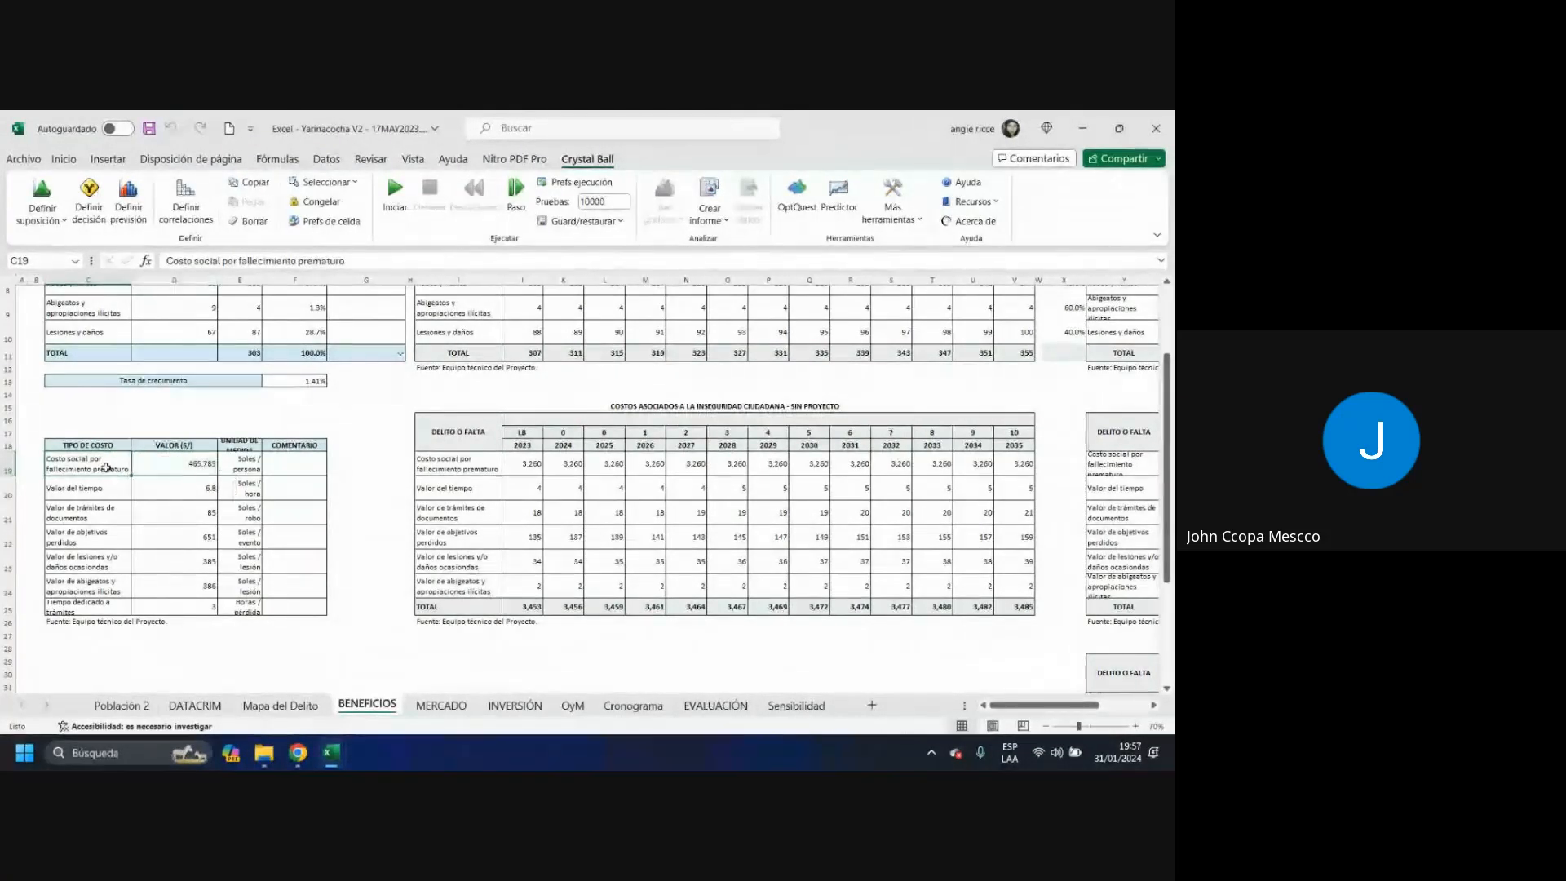
pyautogui.click(170, 469)
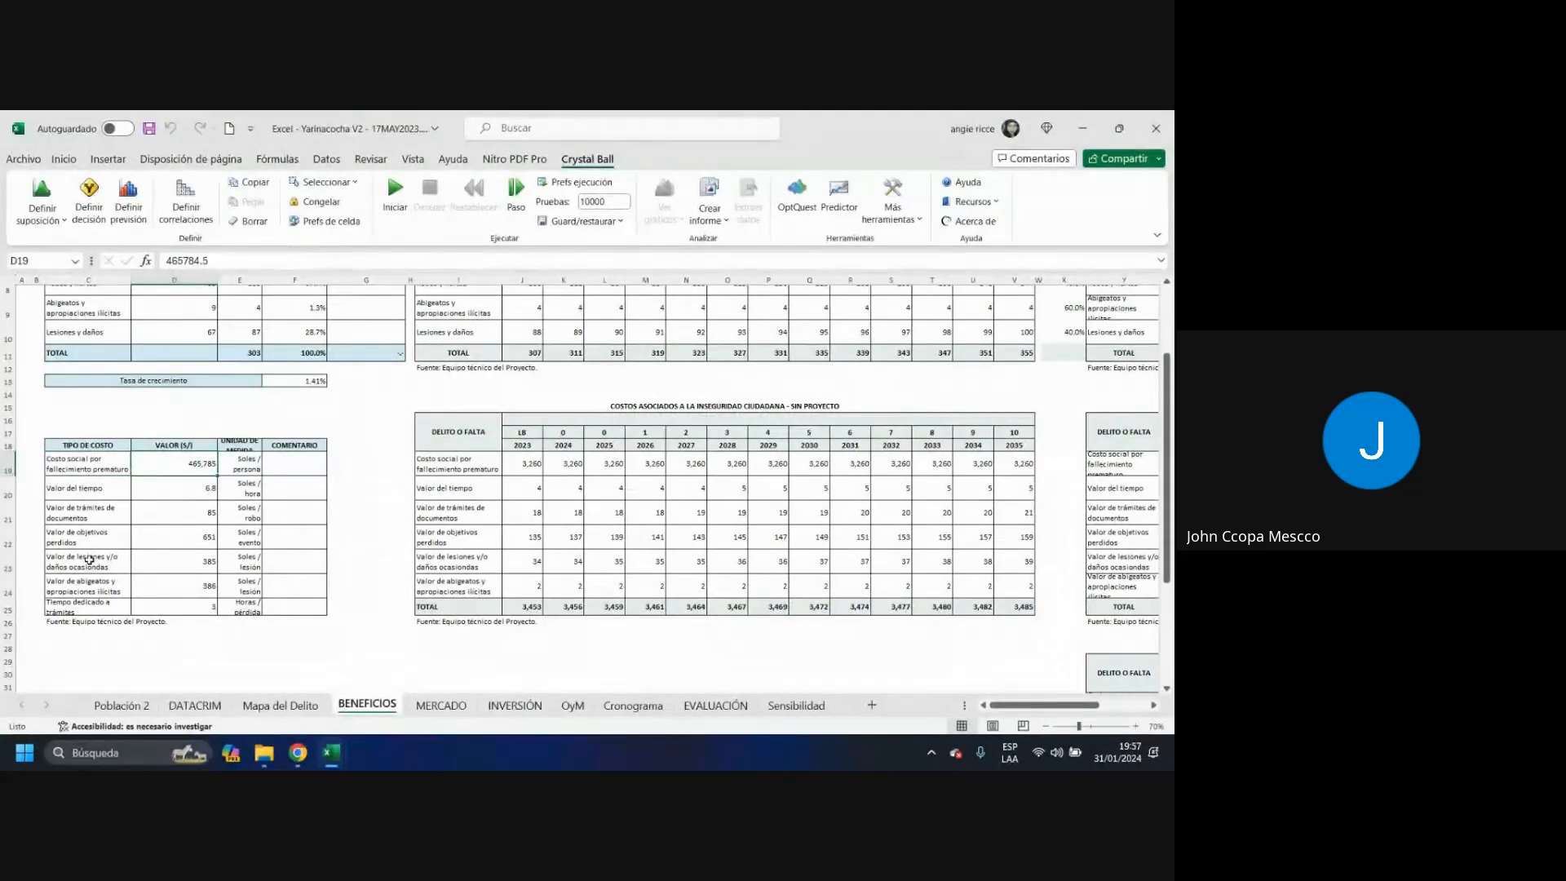
pyautogui.scroll(1, 89, 560)
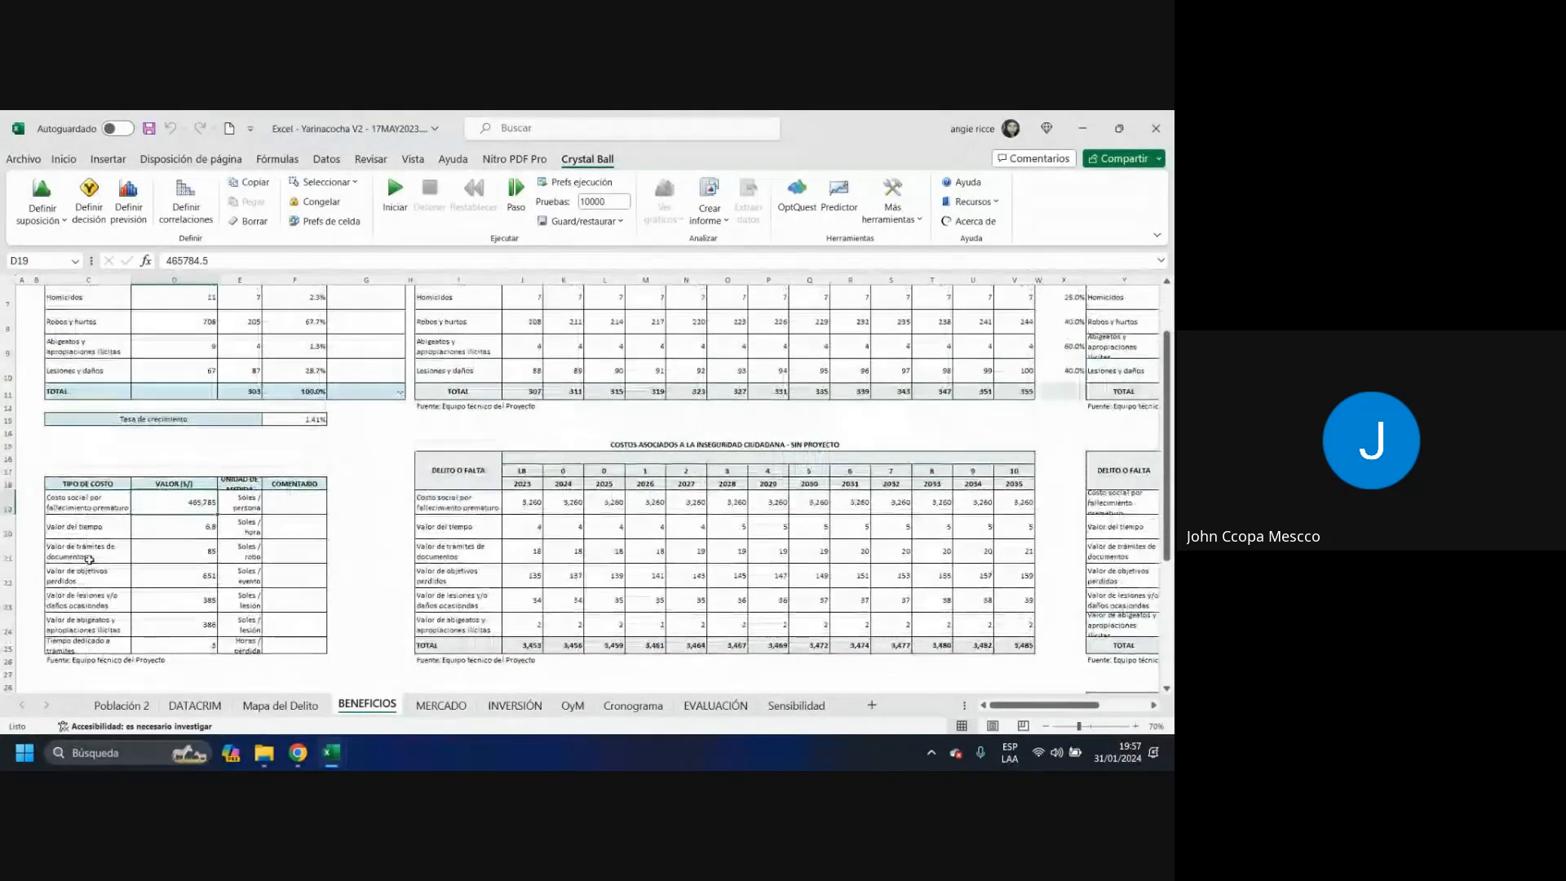
pyautogui.scroll(-1, 89, 561)
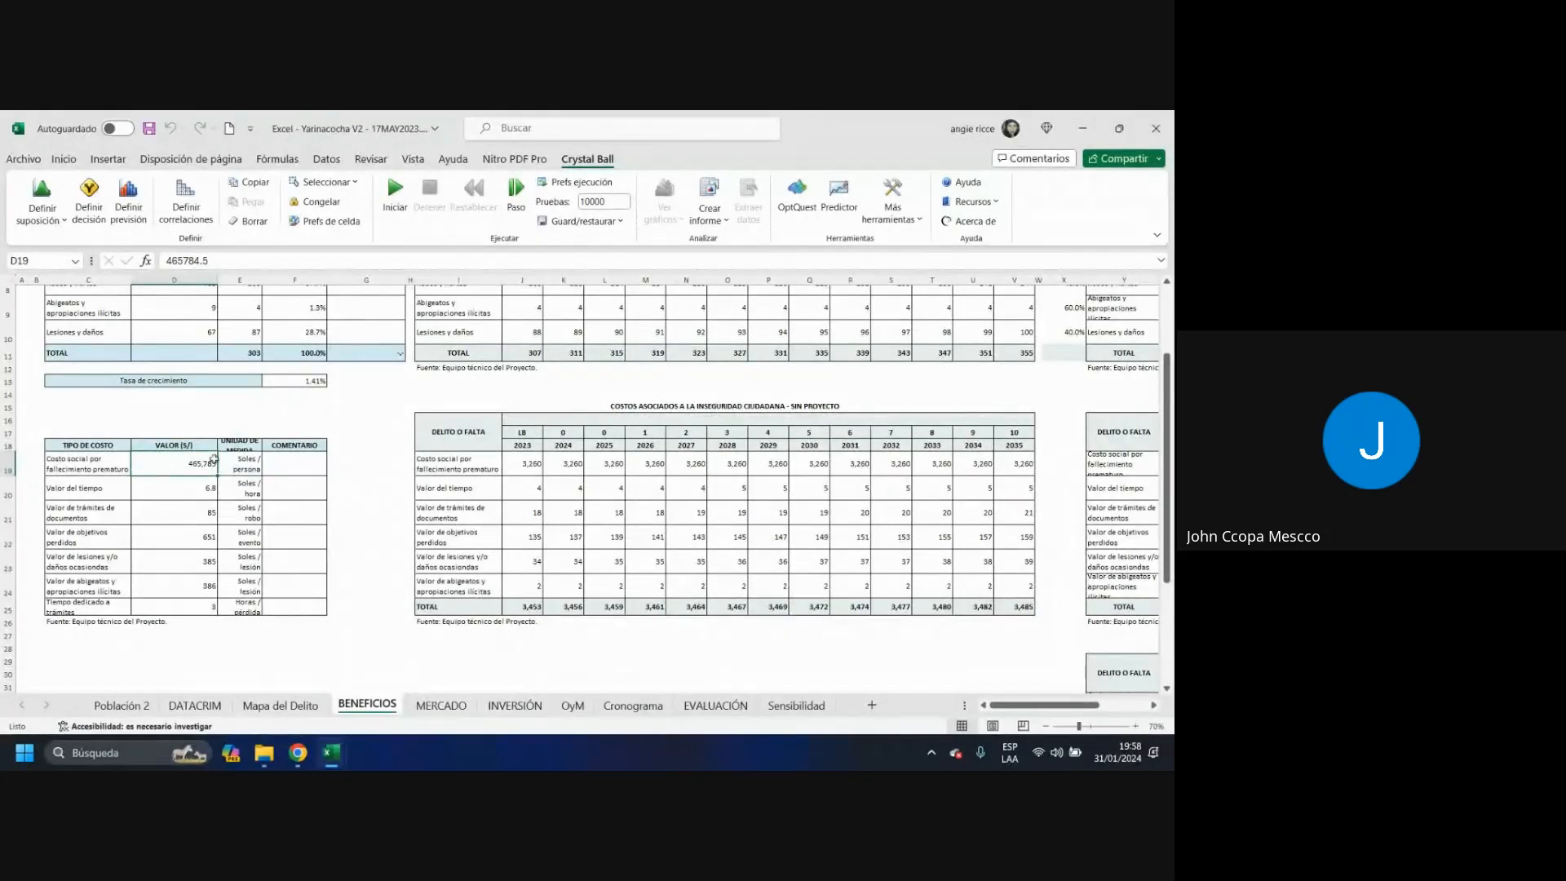
pyautogui.click(54, 217)
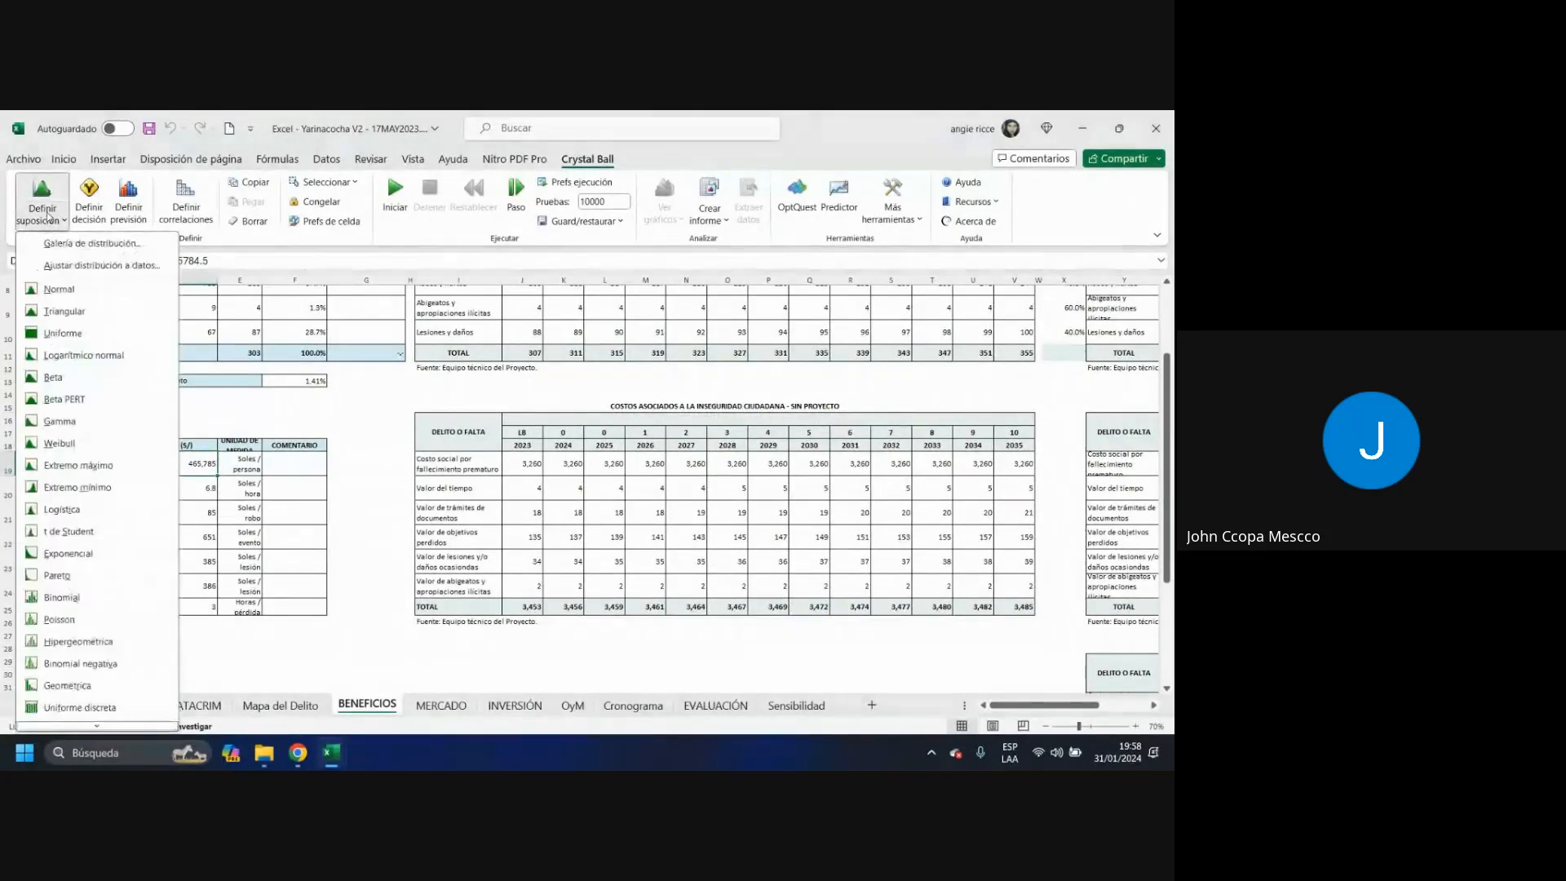
pyautogui.click(96, 292)
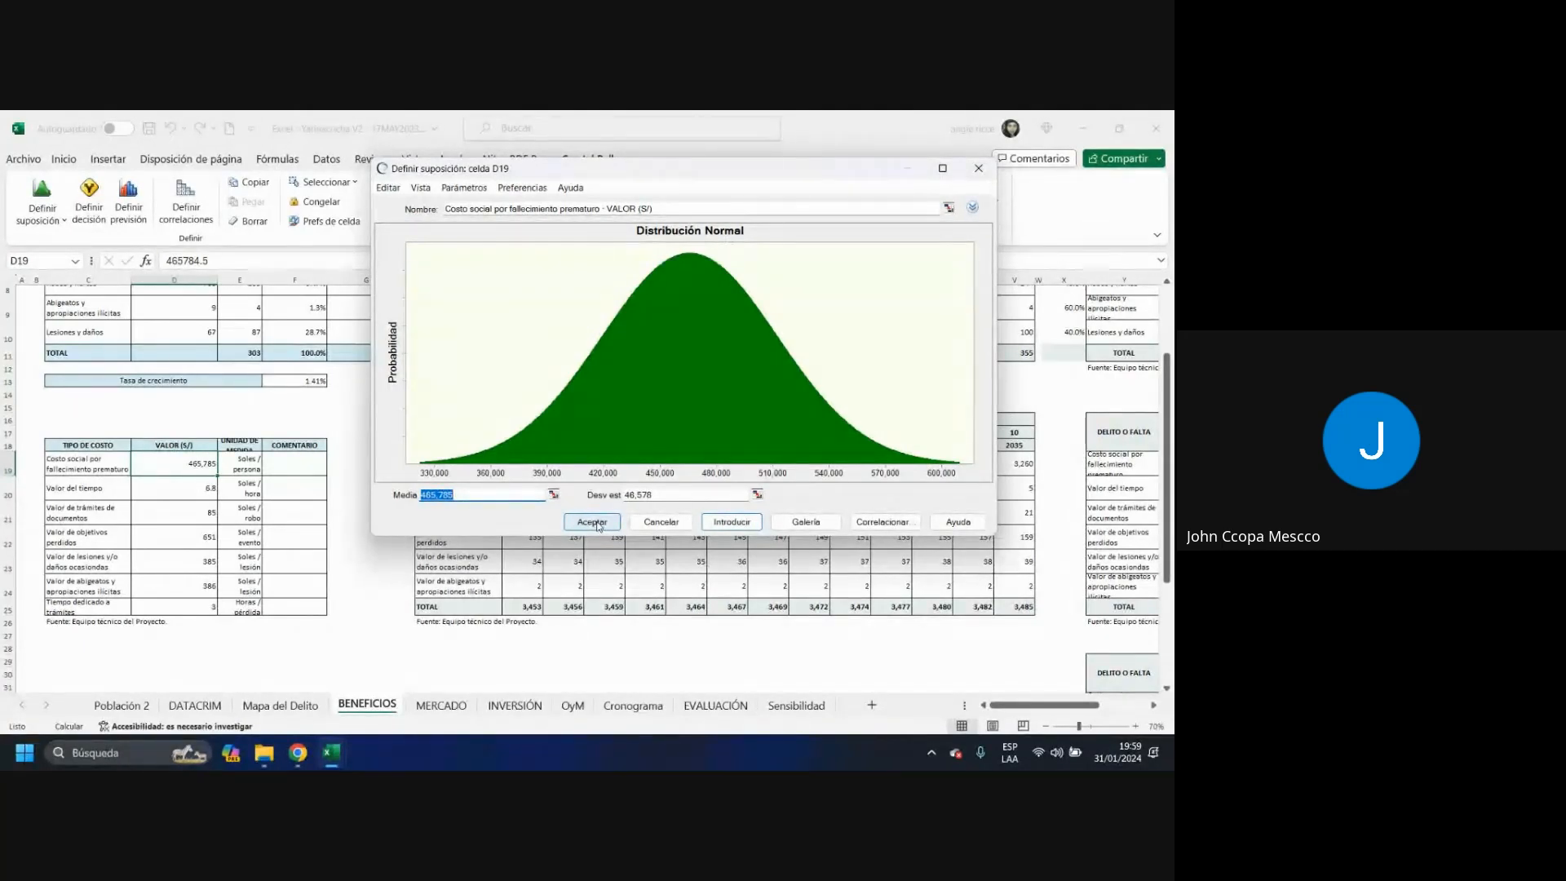
pyautogui.click(592, 522)
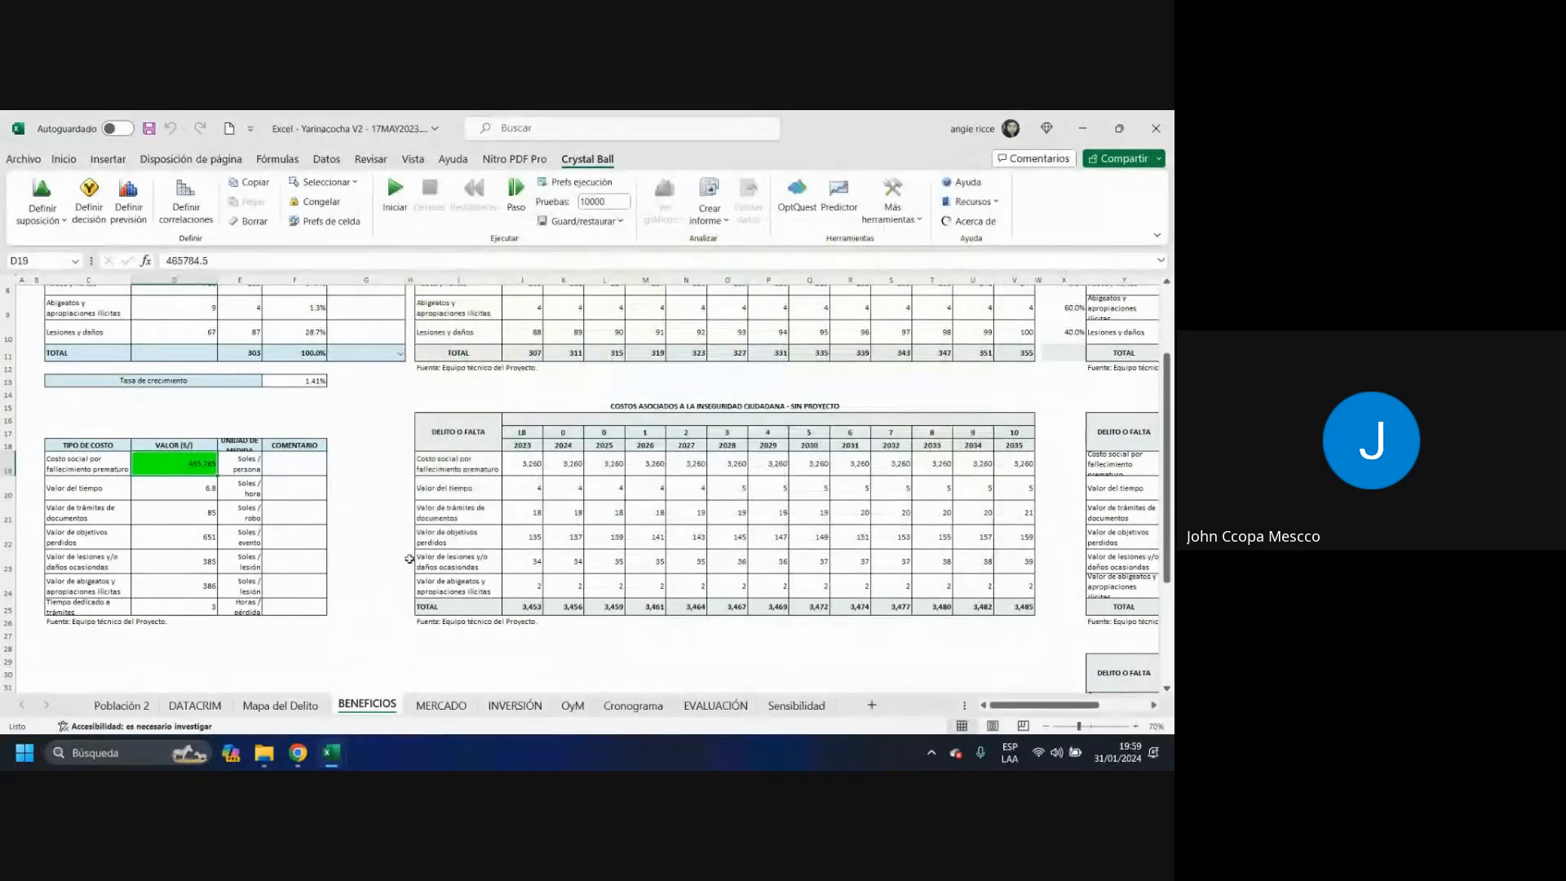
# - Try to define an assumption on the "Tasa de crecimiento" value in F13
pyautogui.scroll(1, 296, 472)
pyautogui.click(295, 471)
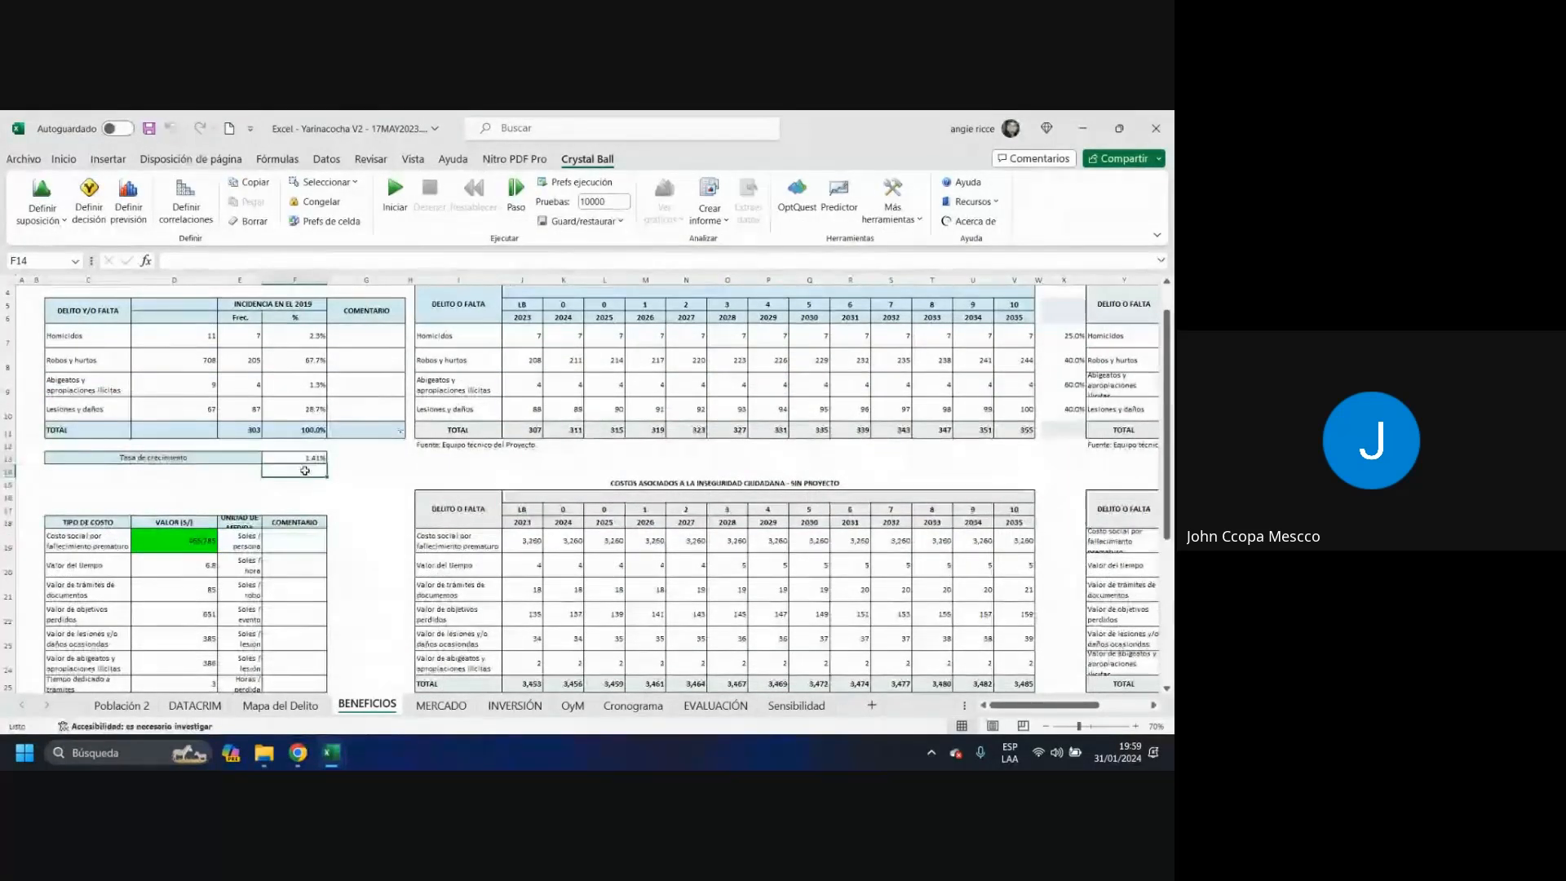
pyautogui.click(309, 458)
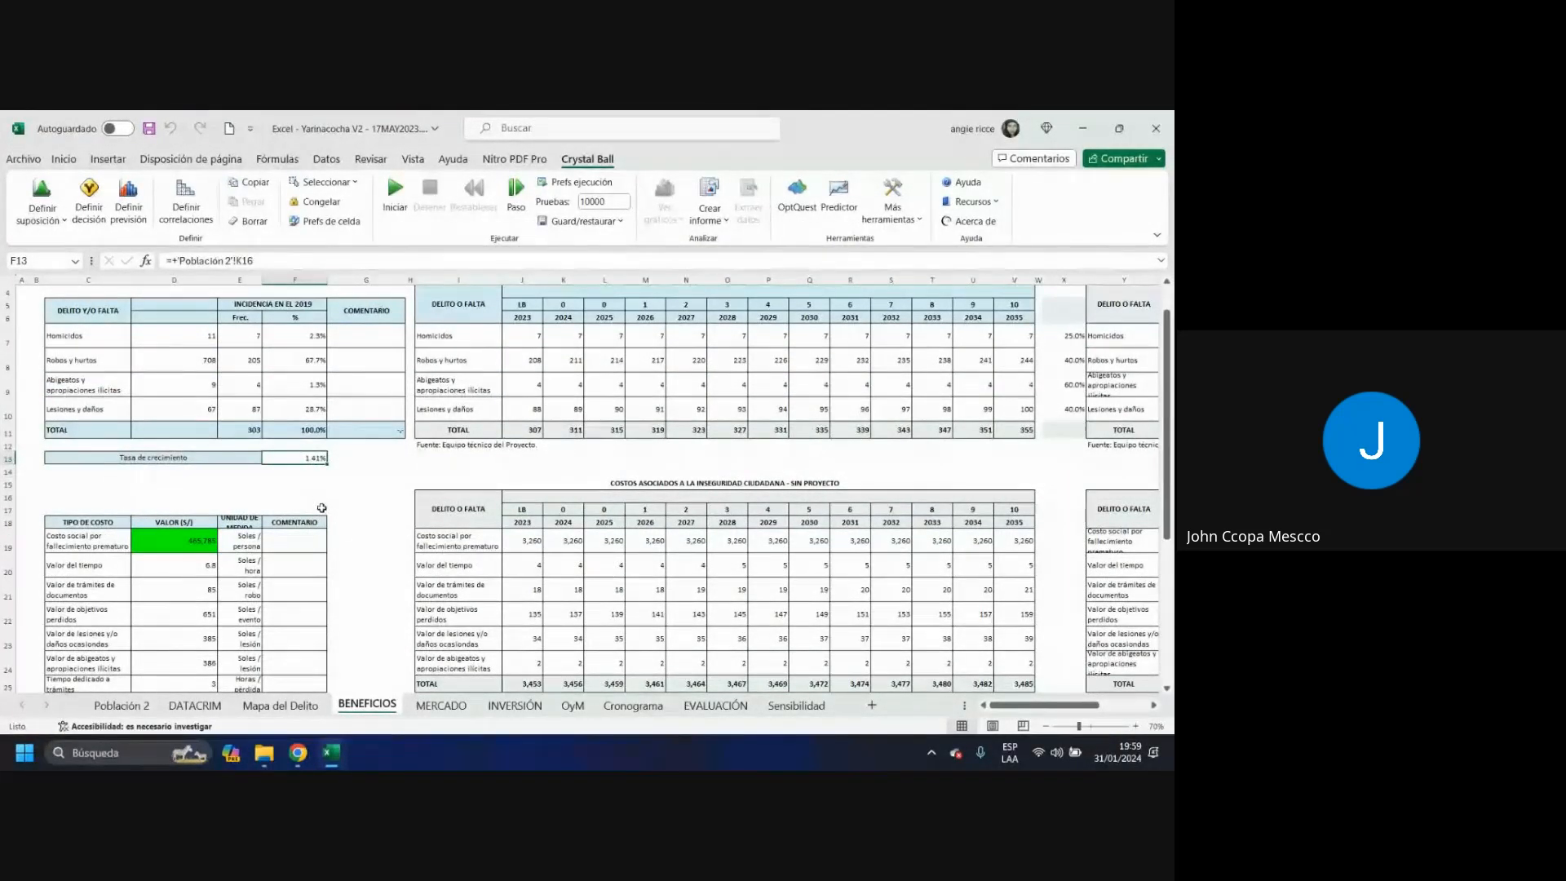
pyautogui.scroll(1, 330, 499)
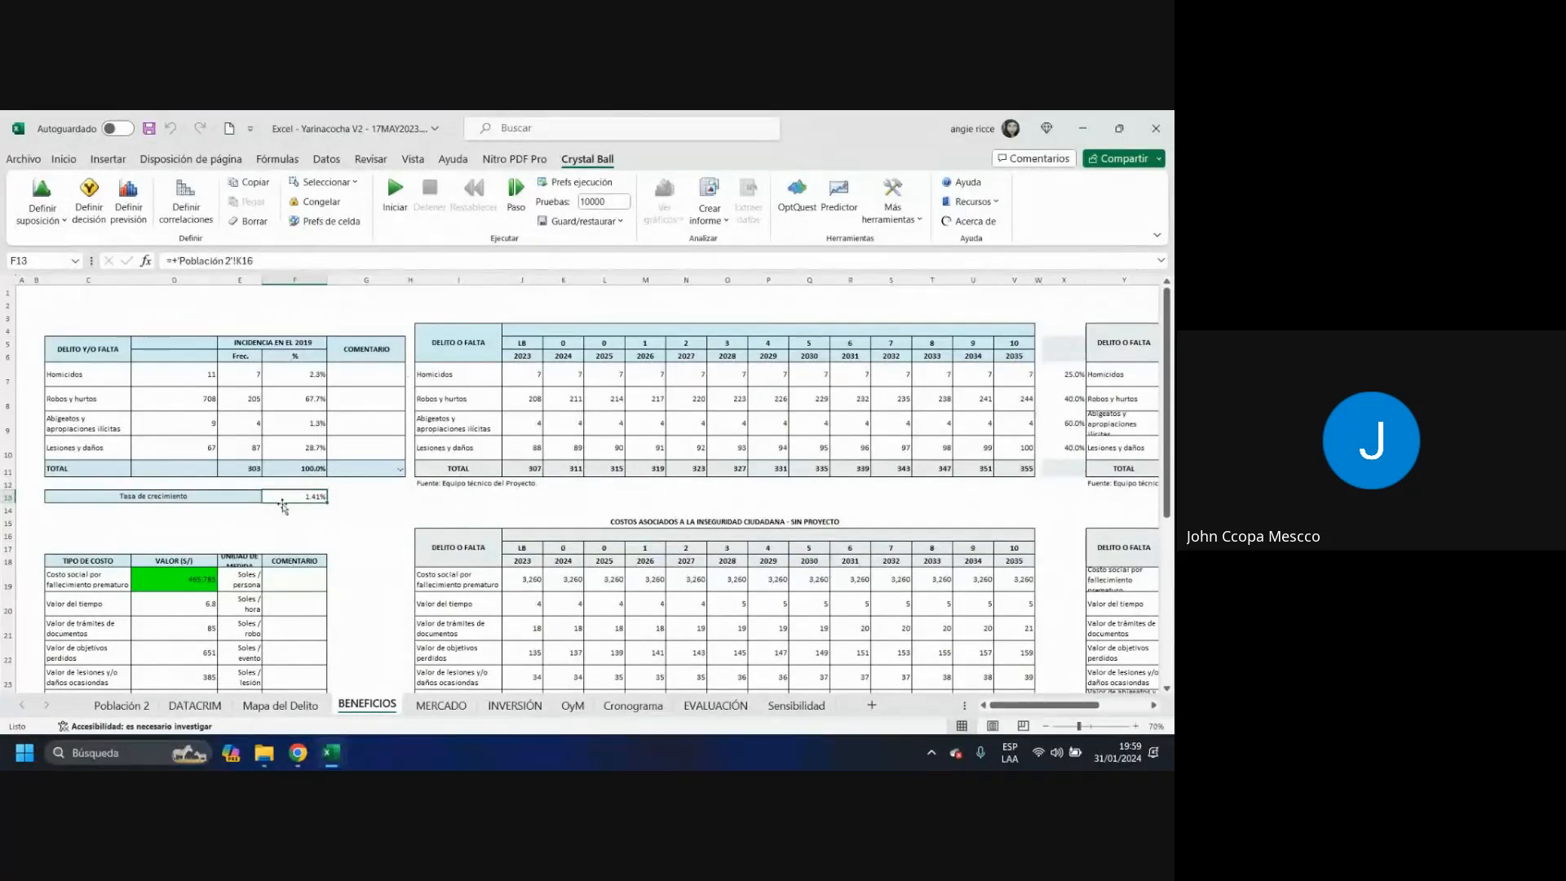
pyautogui.click(43, 196)
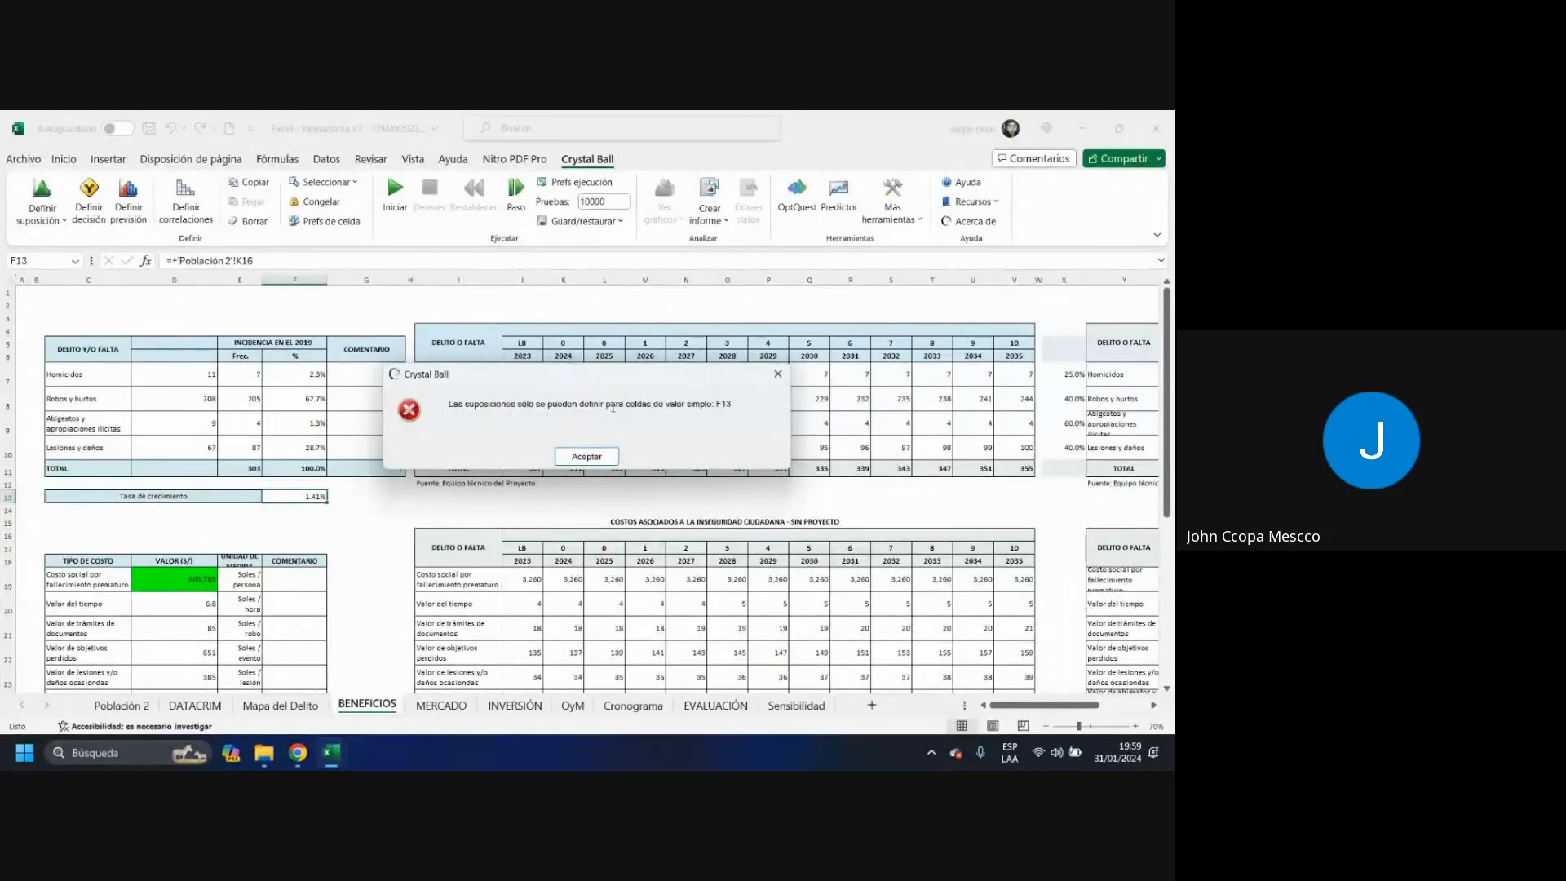
pyautogui.click(777, 373)
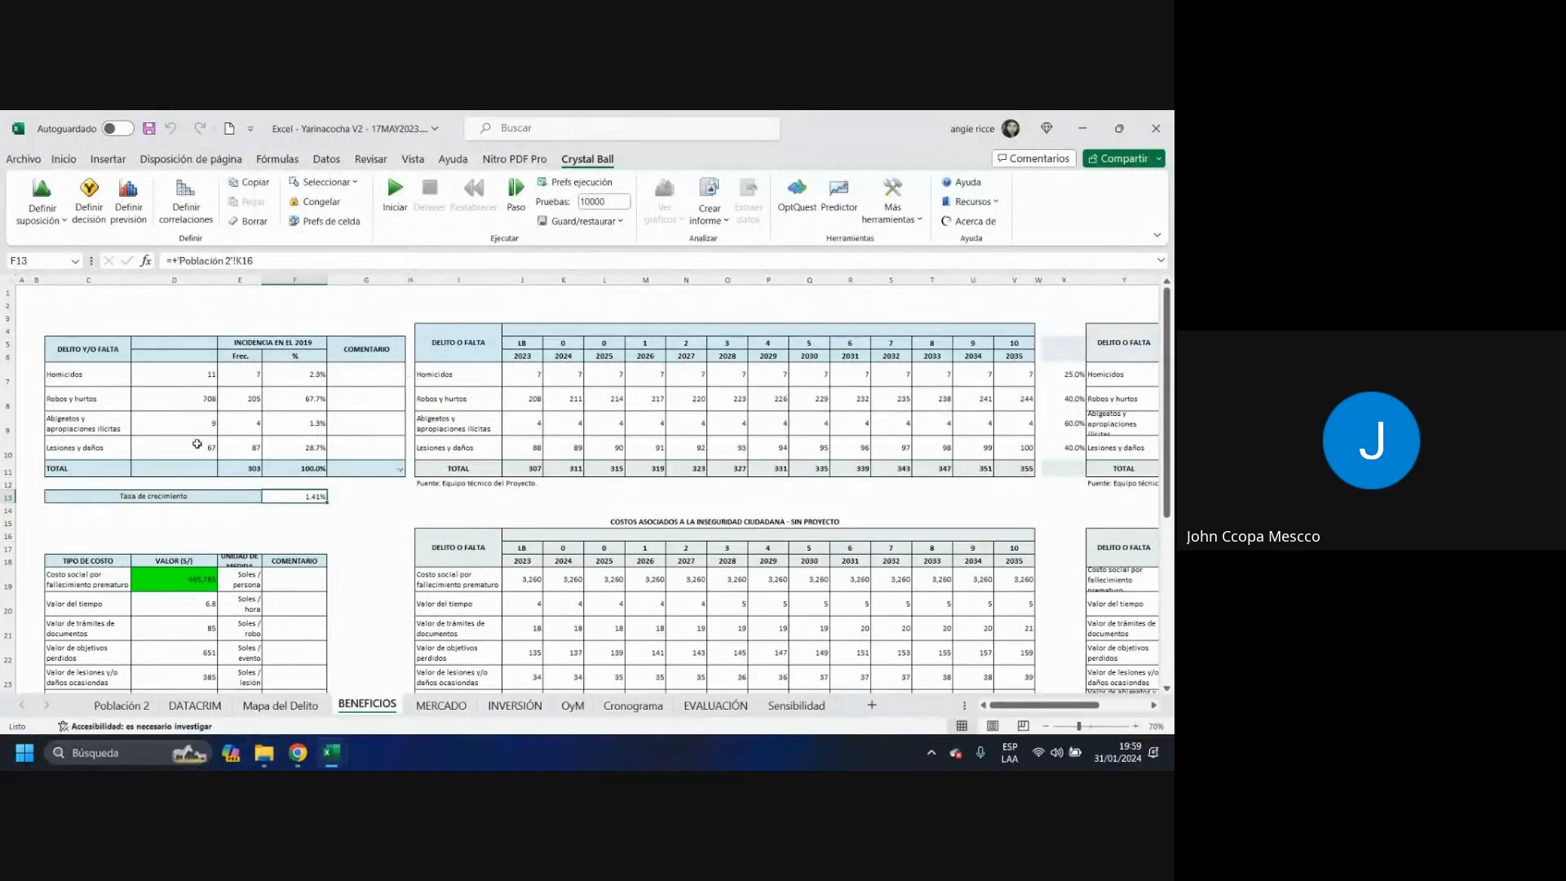
# - Inspect the cost values in D19 and D20, and trace the Homicidios frequency formula in E7 to the Mapa del Delito sheet
pyautogui.scroll(-1, 166, 548)
pyautogui.click(166, 548)
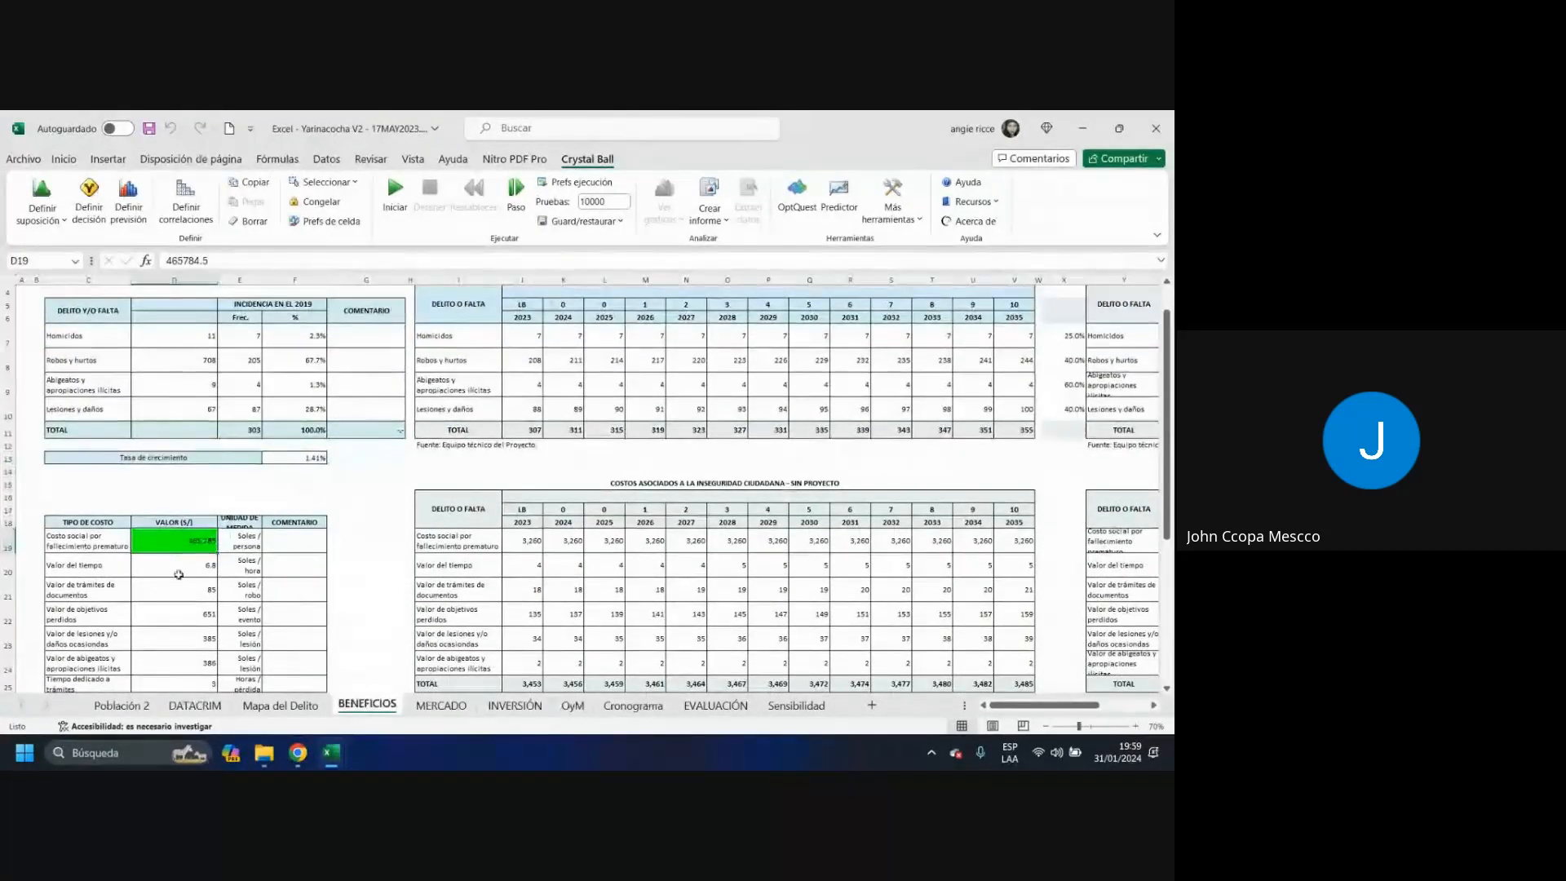
pyautogui.click(189, 565)
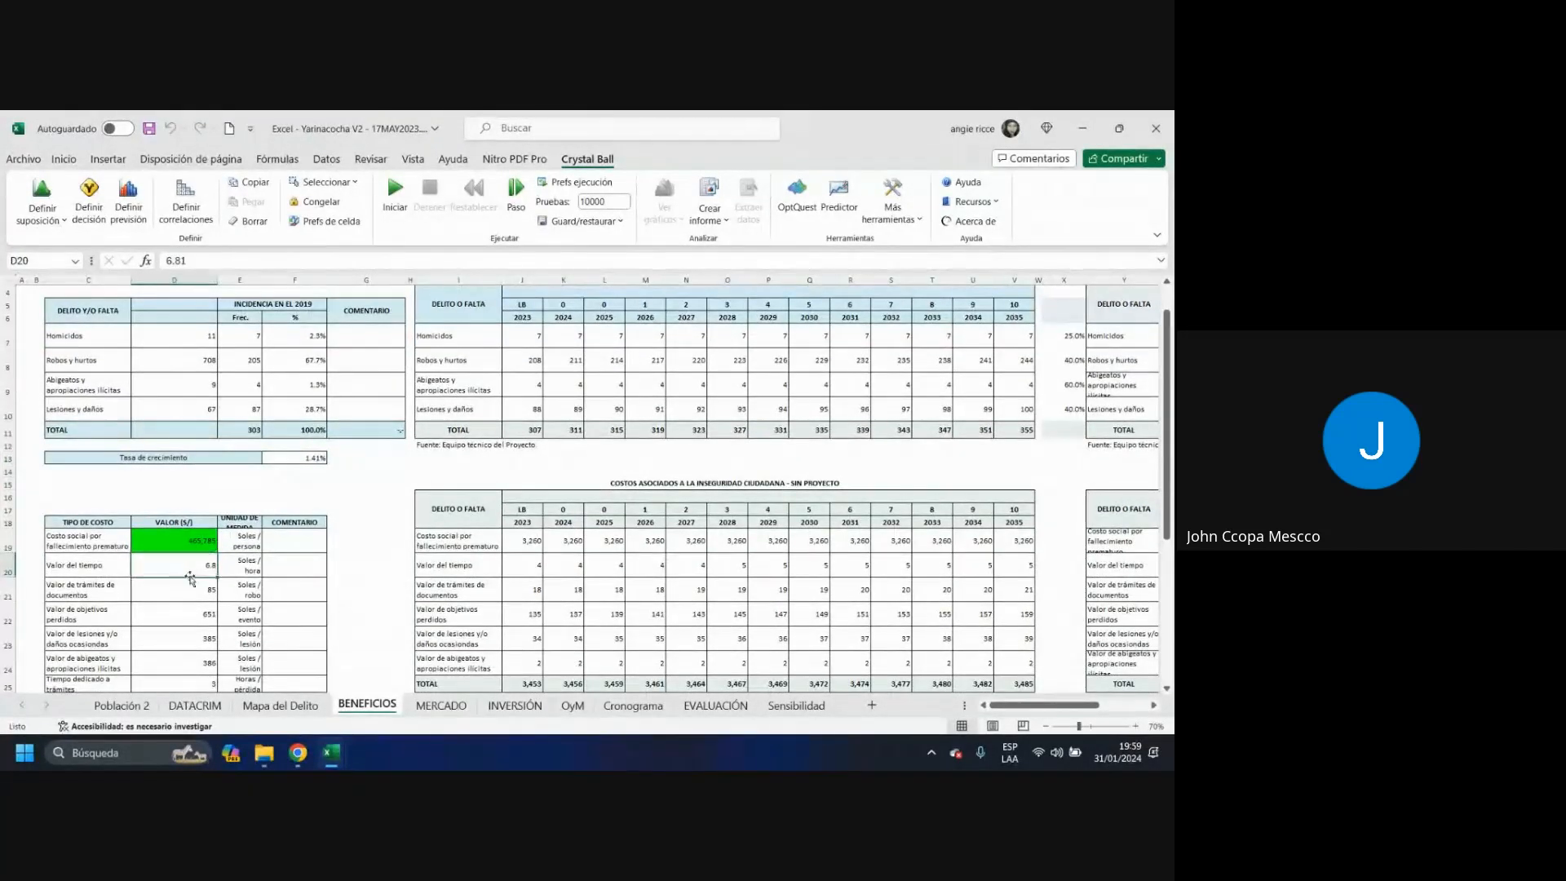
pyautogui.click(204, 538)
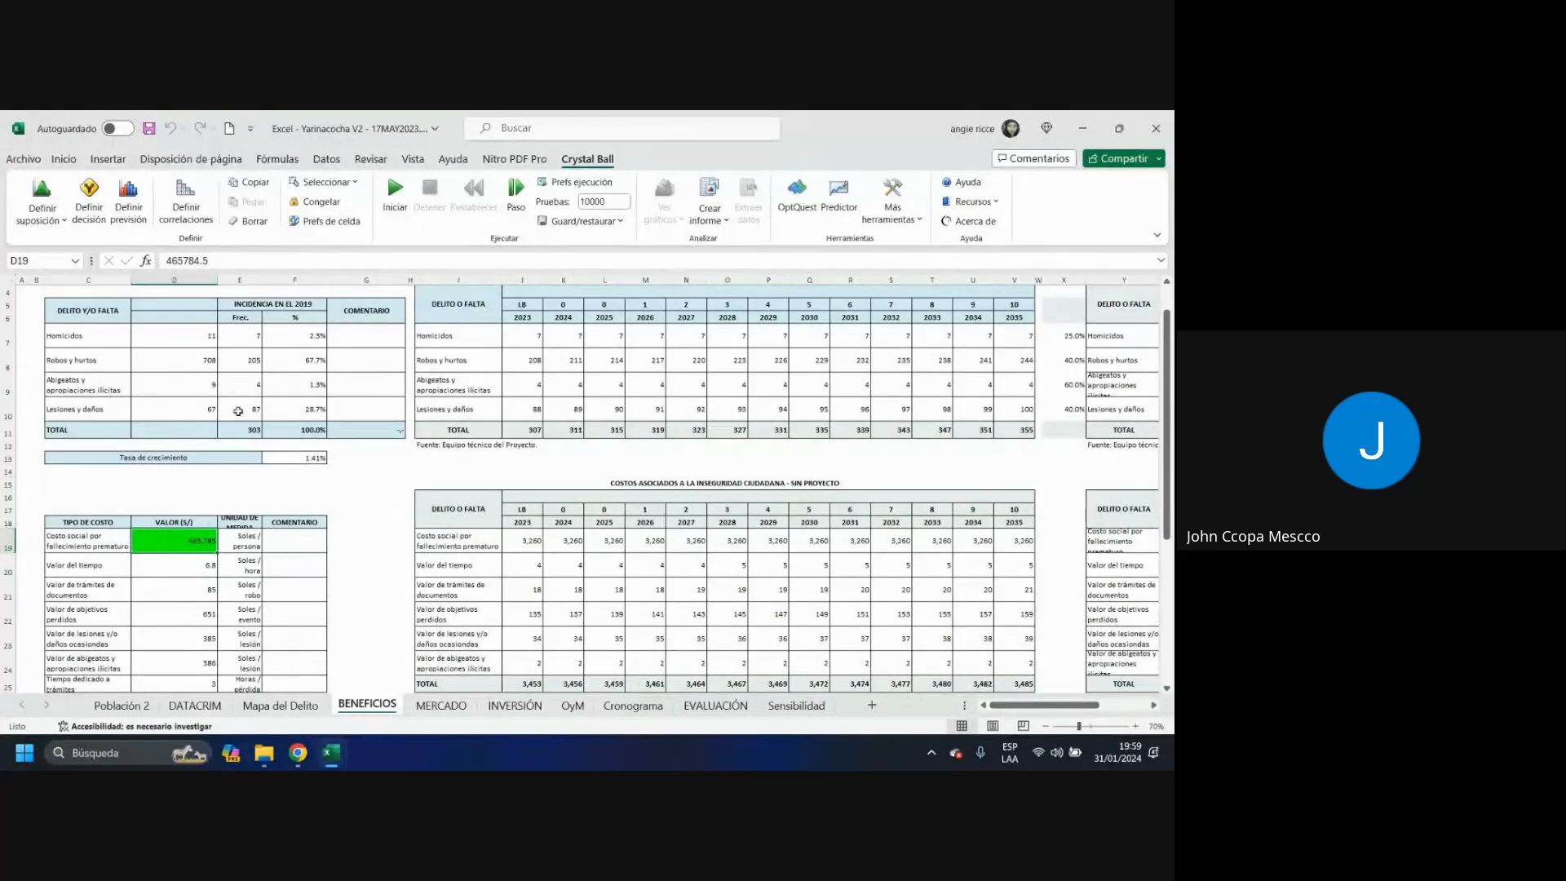
pyautogui.scroll(1, 238, 411)
pyautogui.click(250, 376)
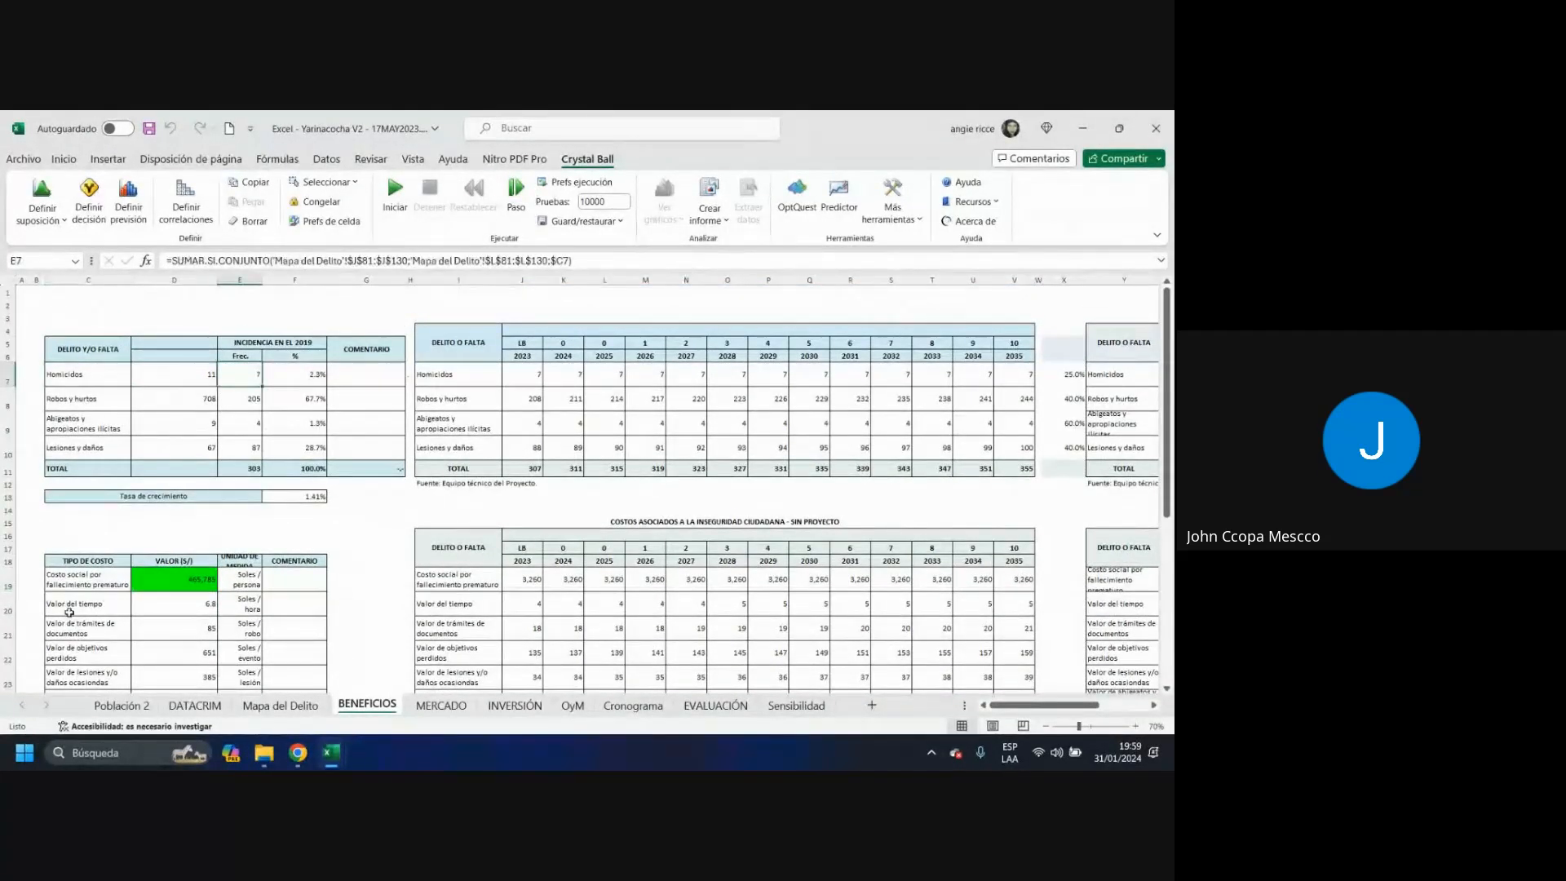
pyautogui.click(299, 710)
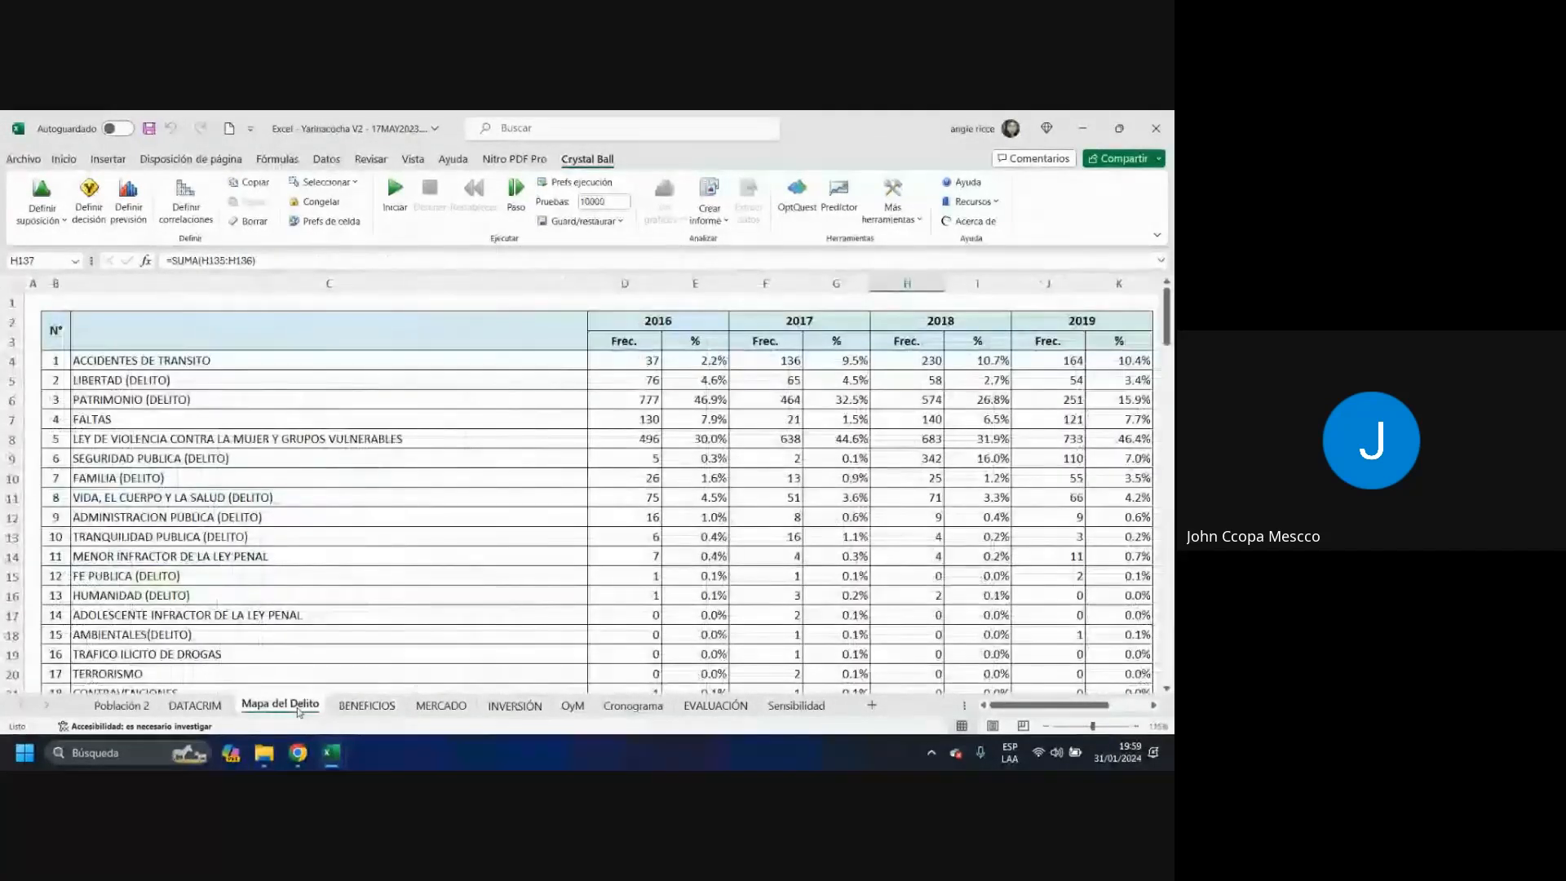
pyautogui.moveTo(1015, 706)
pyautogui.mouseDown()
pyautogui.moveTo(1039, 709)
pyautogui.moveTo(1015, 706)
pyautogui.mouseUp()
# - Replace the Homicidios frequency formula in E7 on the BENEFICIOS sheet with the fixed value 7 and check the 2023 projection formula in J7
pyautogui.click(367, 705)
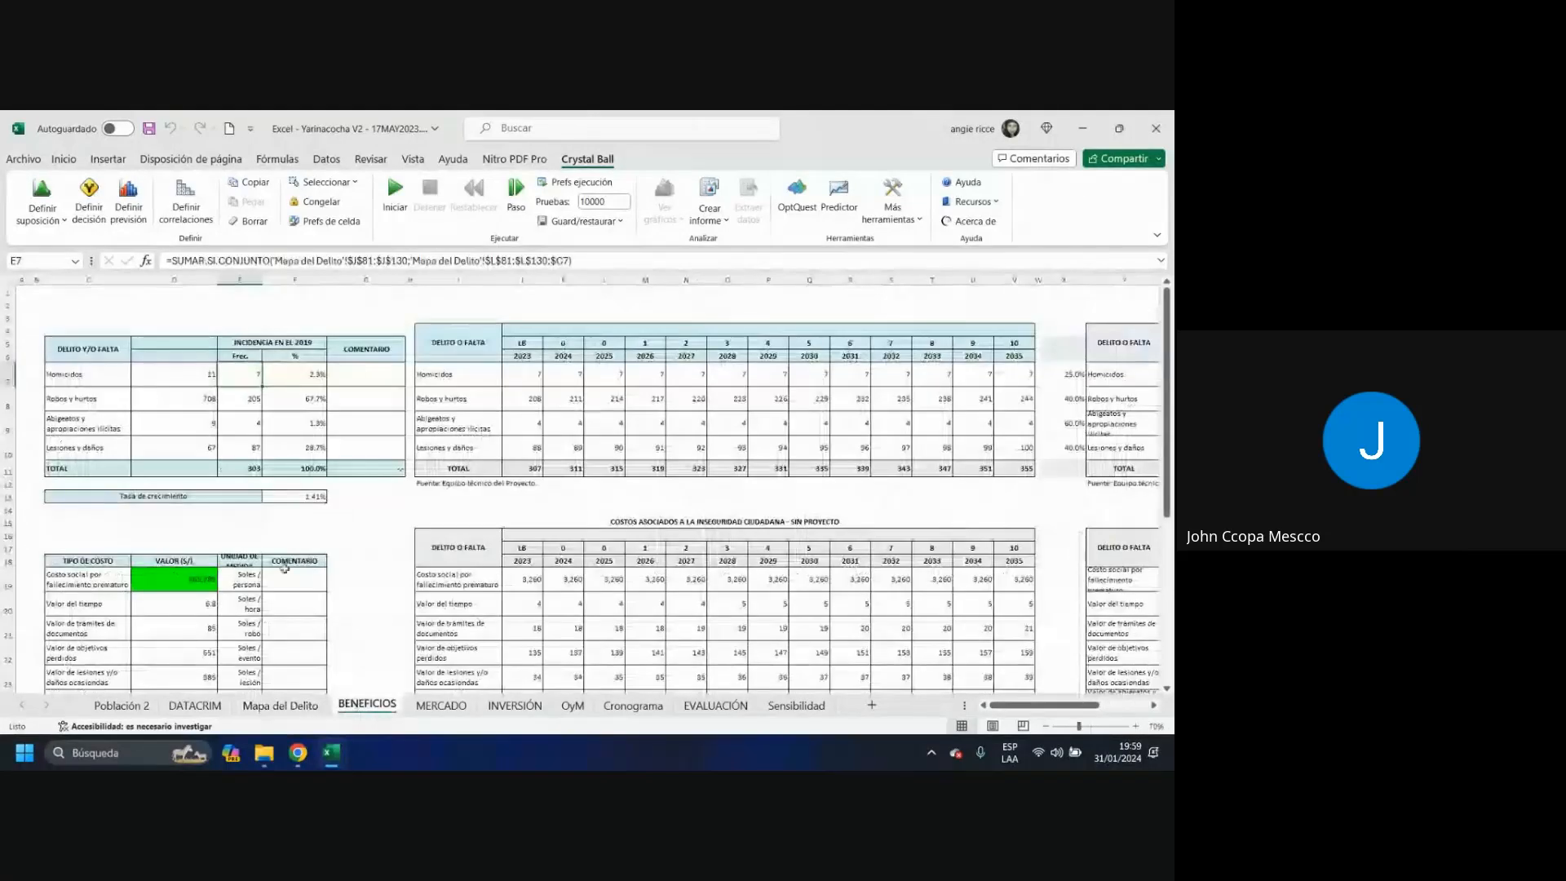
pyautogui.click(233, 391)
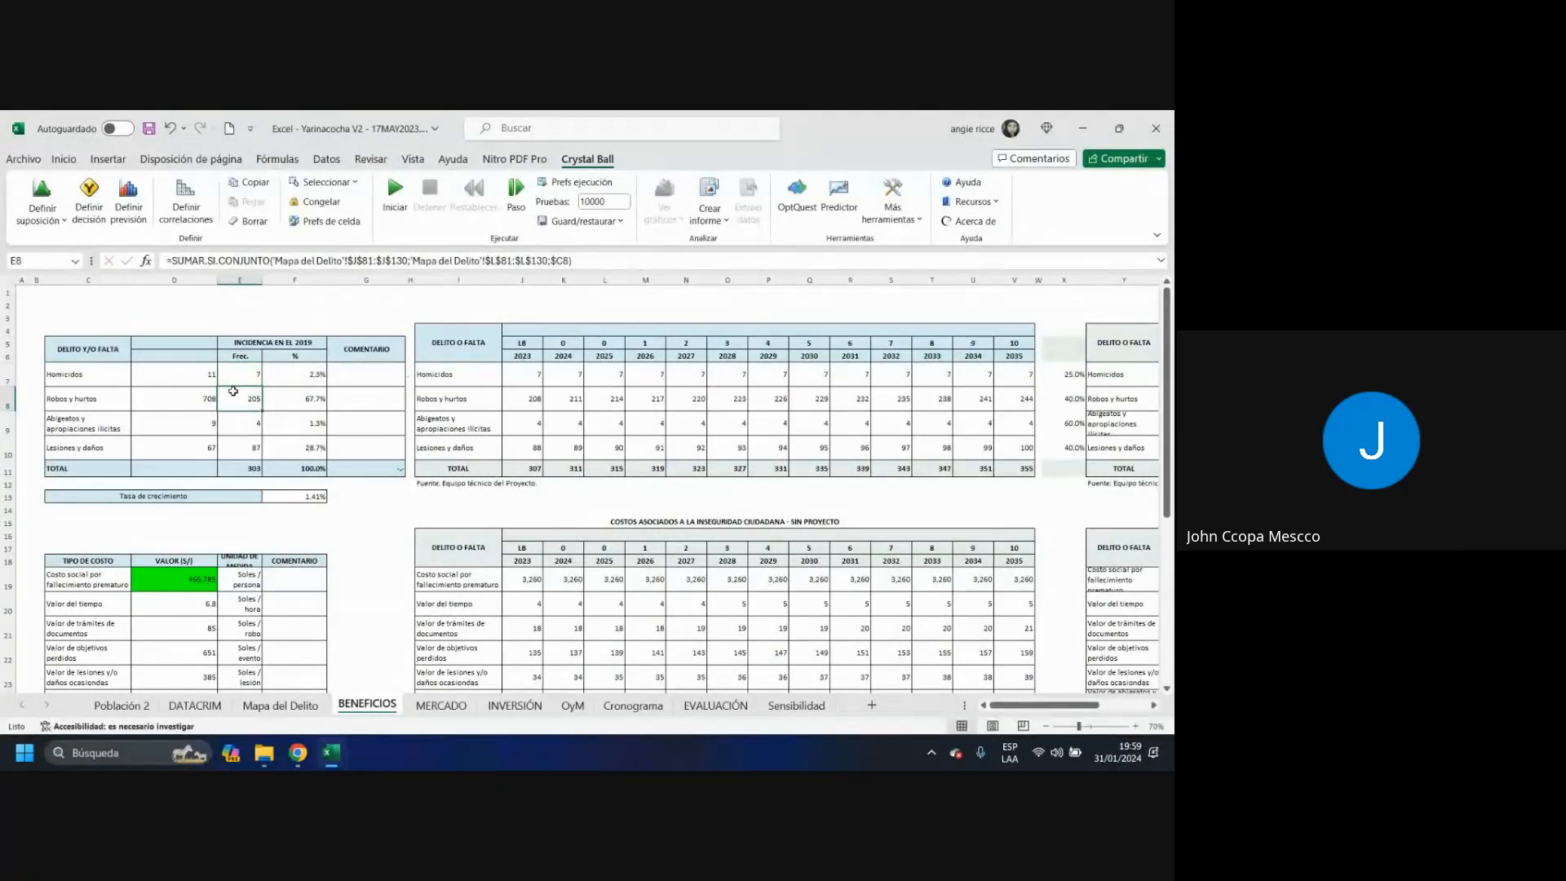
pyautogui.click(235, 379)
pyautogui.click(211, 385)
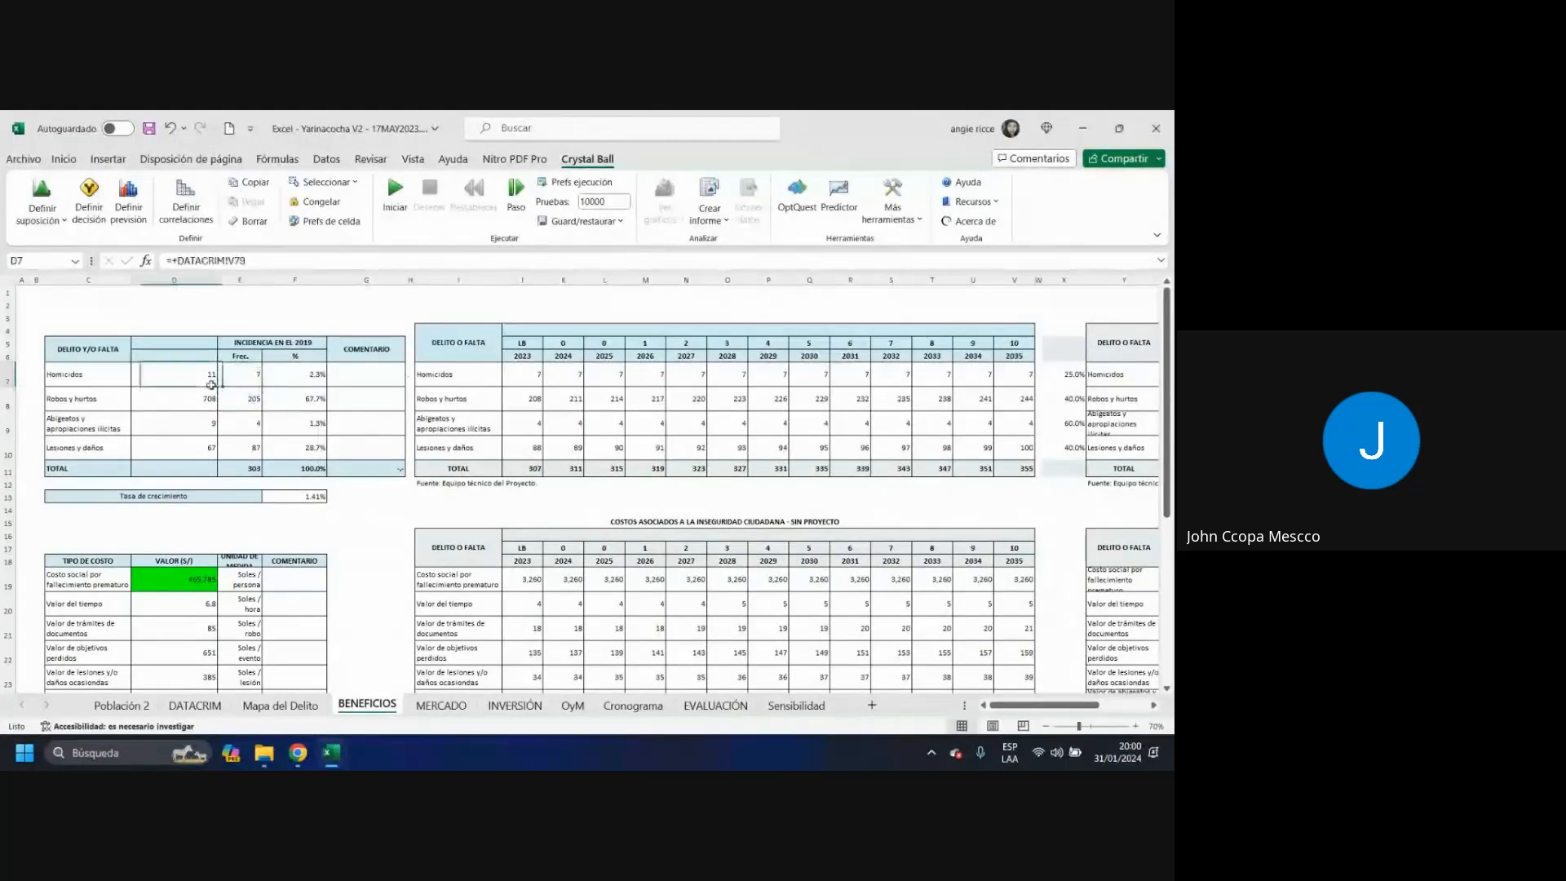
pyautogui.click(526, 375)
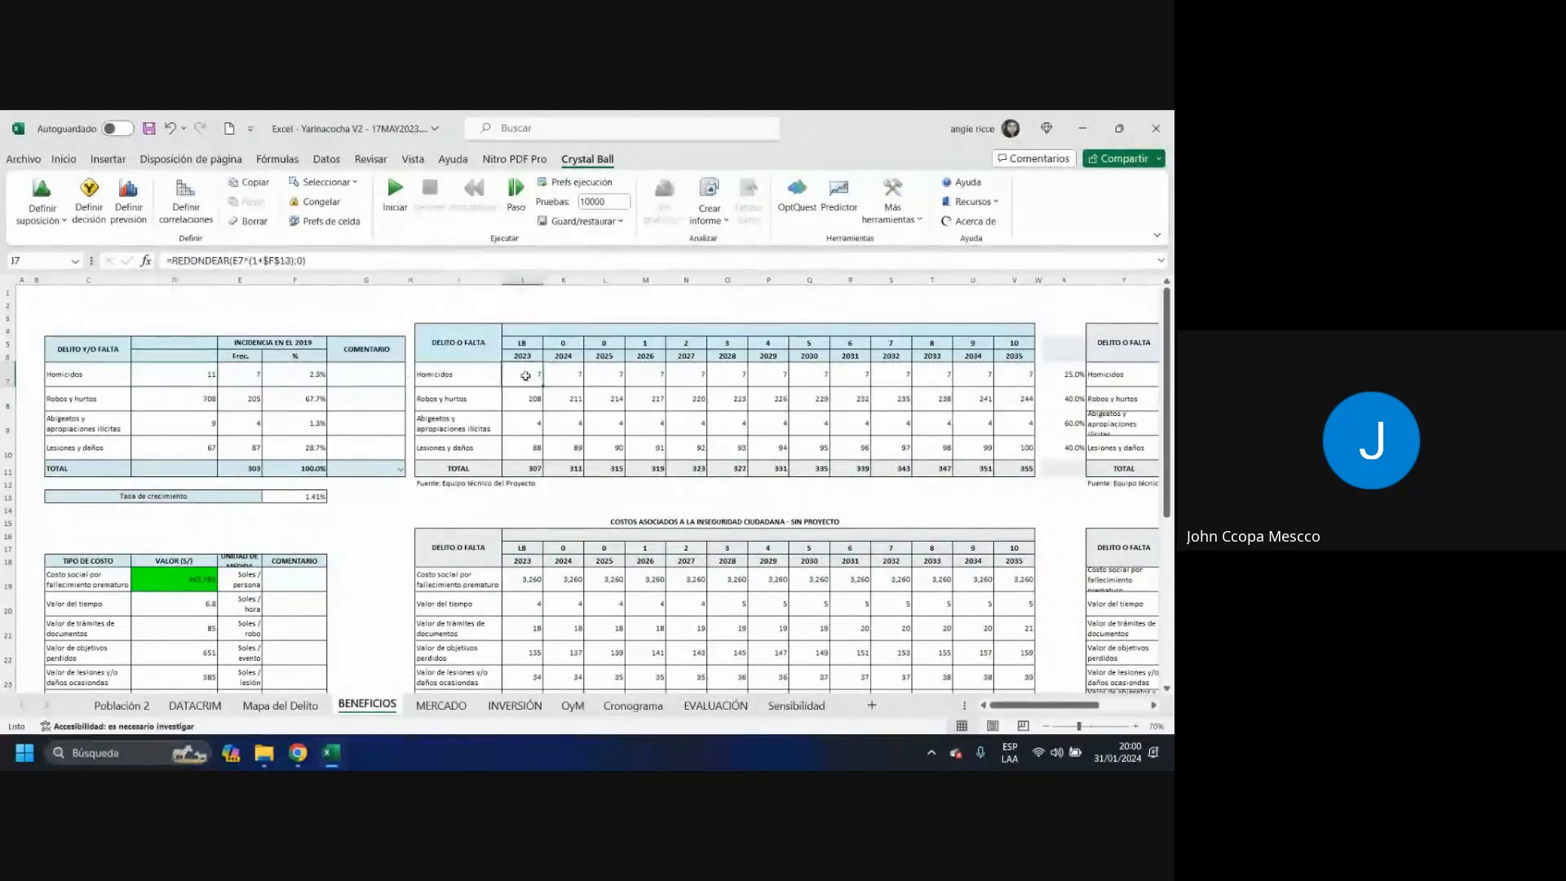
pyautogui.click(309, 262)
pyautogui.press('Return')
pyautogui.click(256, 379)
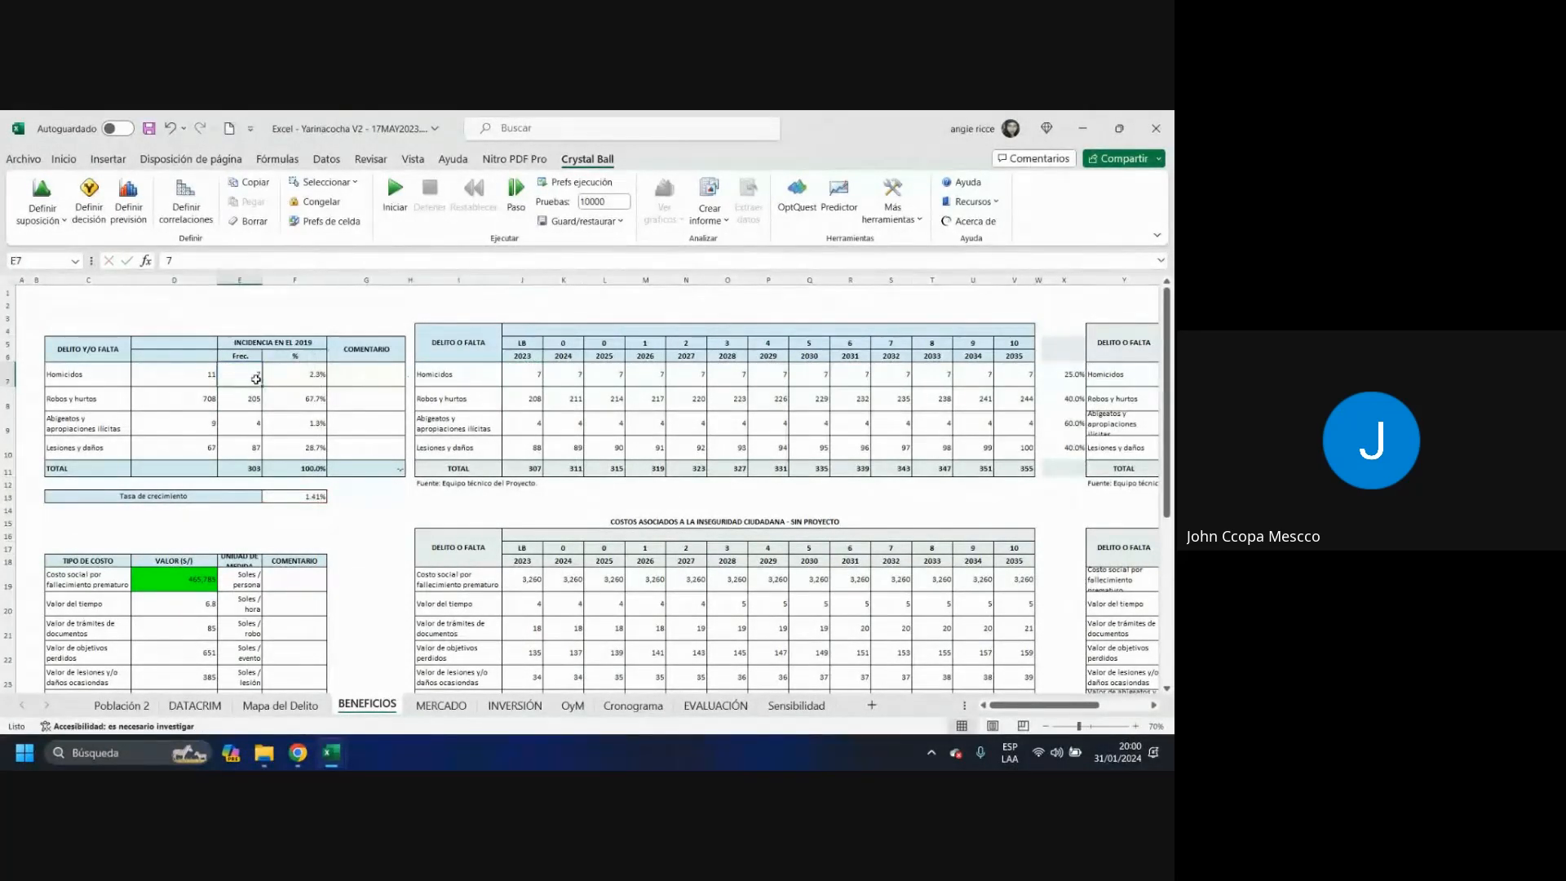
# - Start an assumption for the Homicidios frequency in E7 on the BENEFICIOS sheet, using the Uniform distribution
pyautogui.click(50, 206)
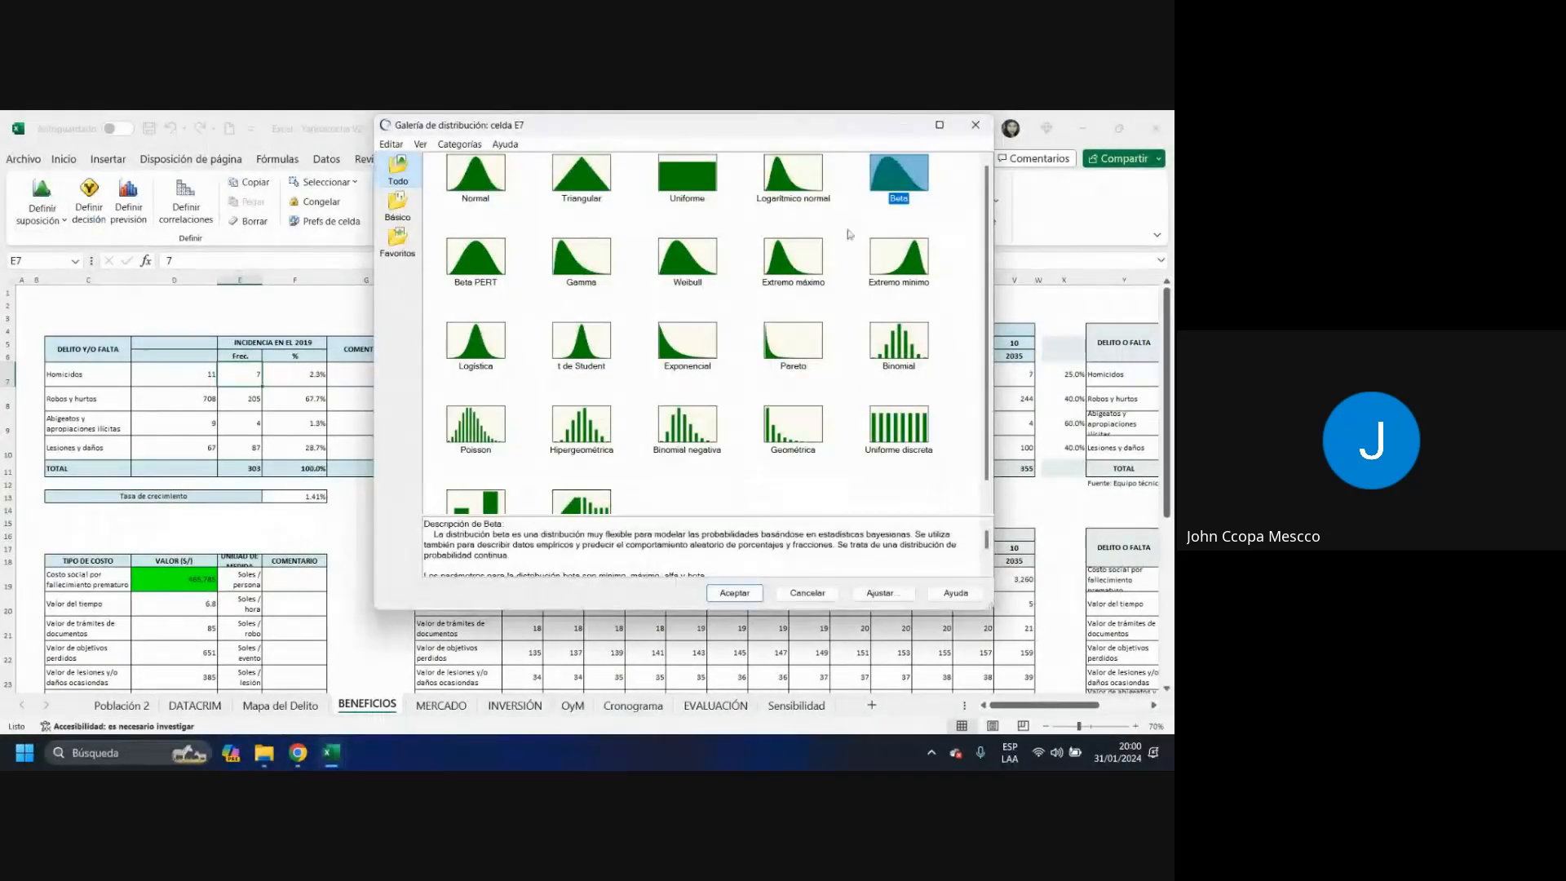
pyautogui.moveTo(454, 130); pyautogui.dragTo(506, 215)
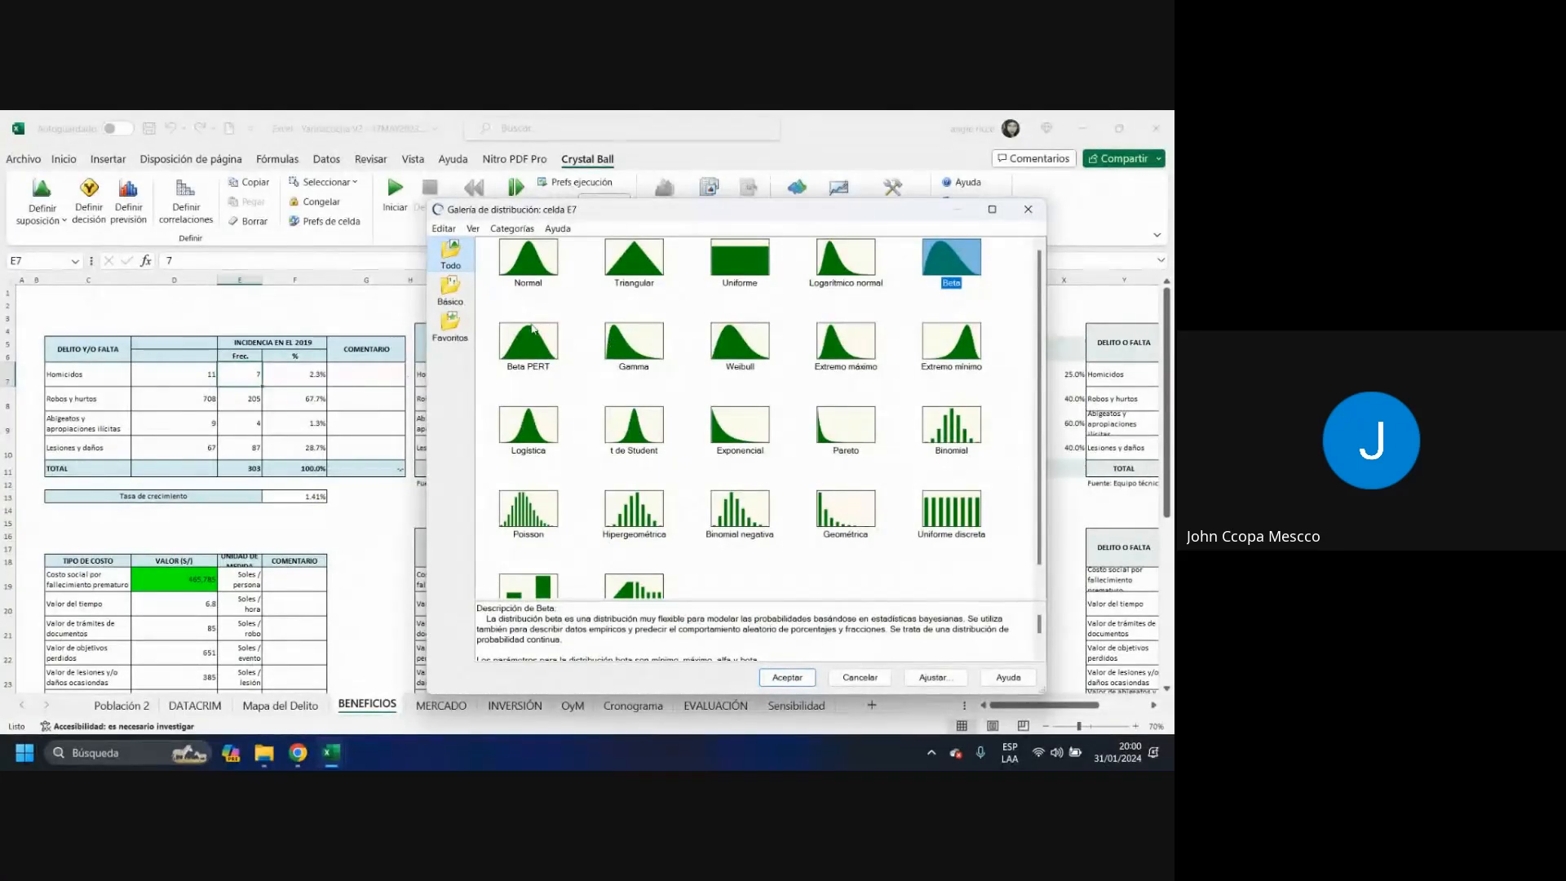
pyautogui.scroll(-1, 544, 432)
pyautogui.scroll(1, 544, 432)
pyautogui.scroll(-1, 594, 296)
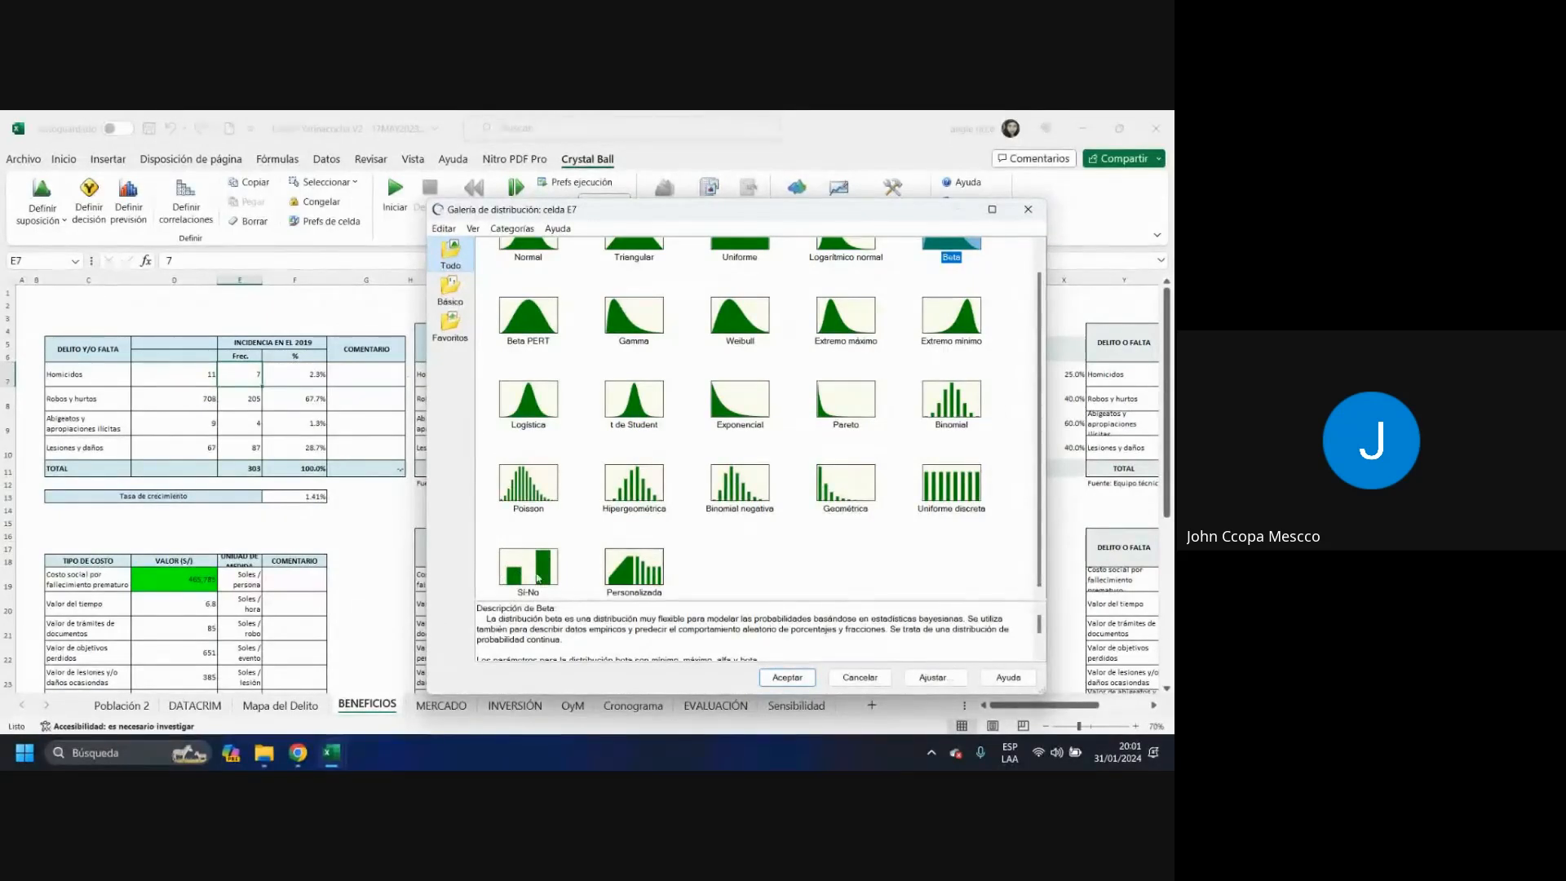
pyautogui.scroll(1, 531, 560)
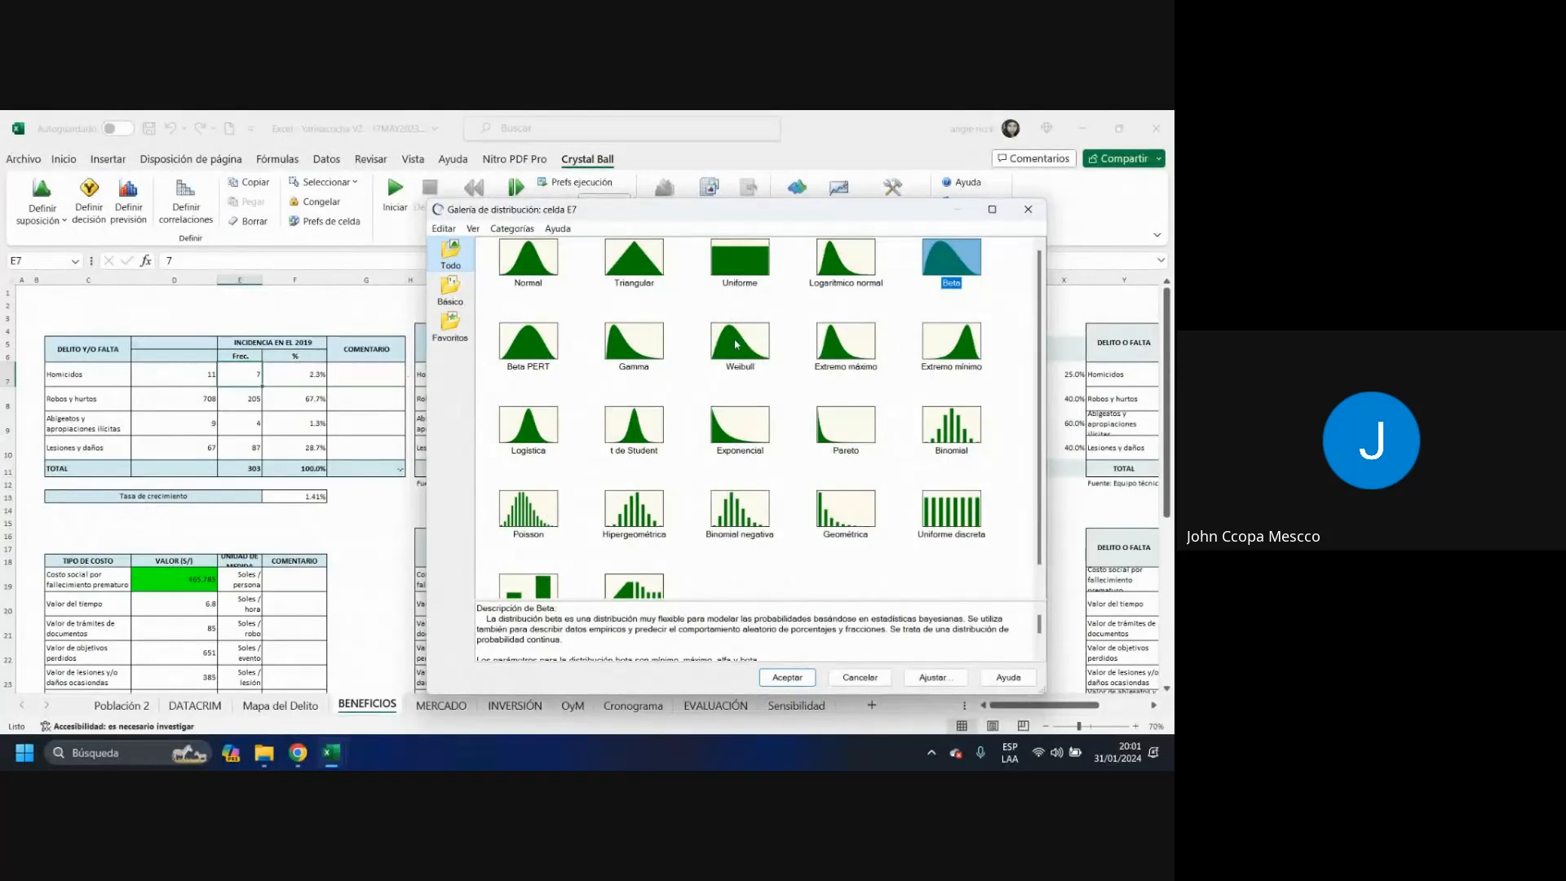
pyautogui.click(738, 278)
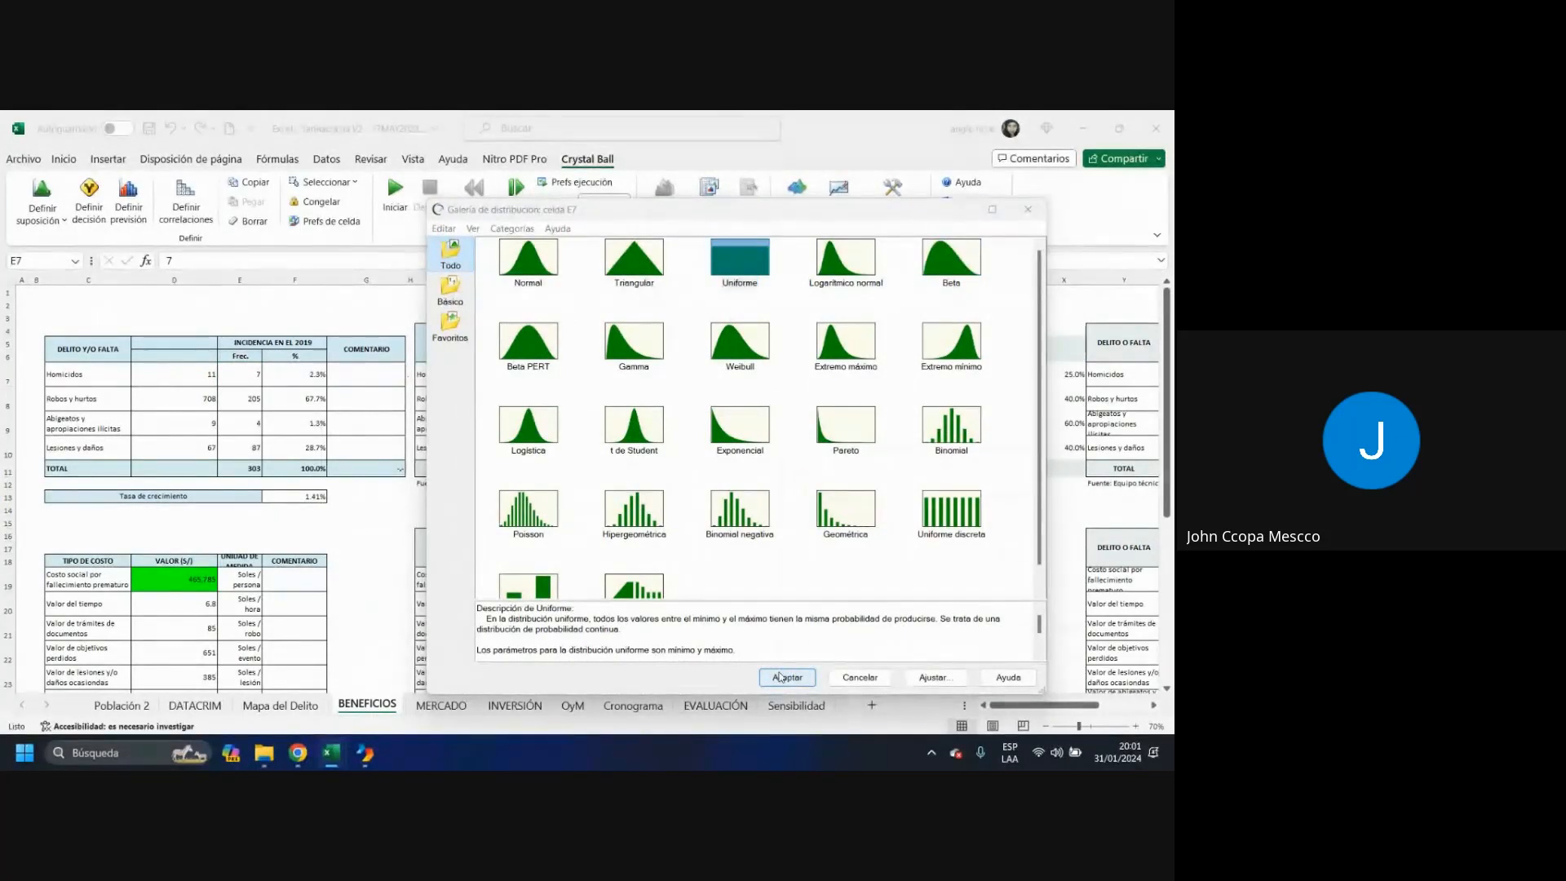
pyautogui.click(1159, 469)
pyautogui.click(784, 677)
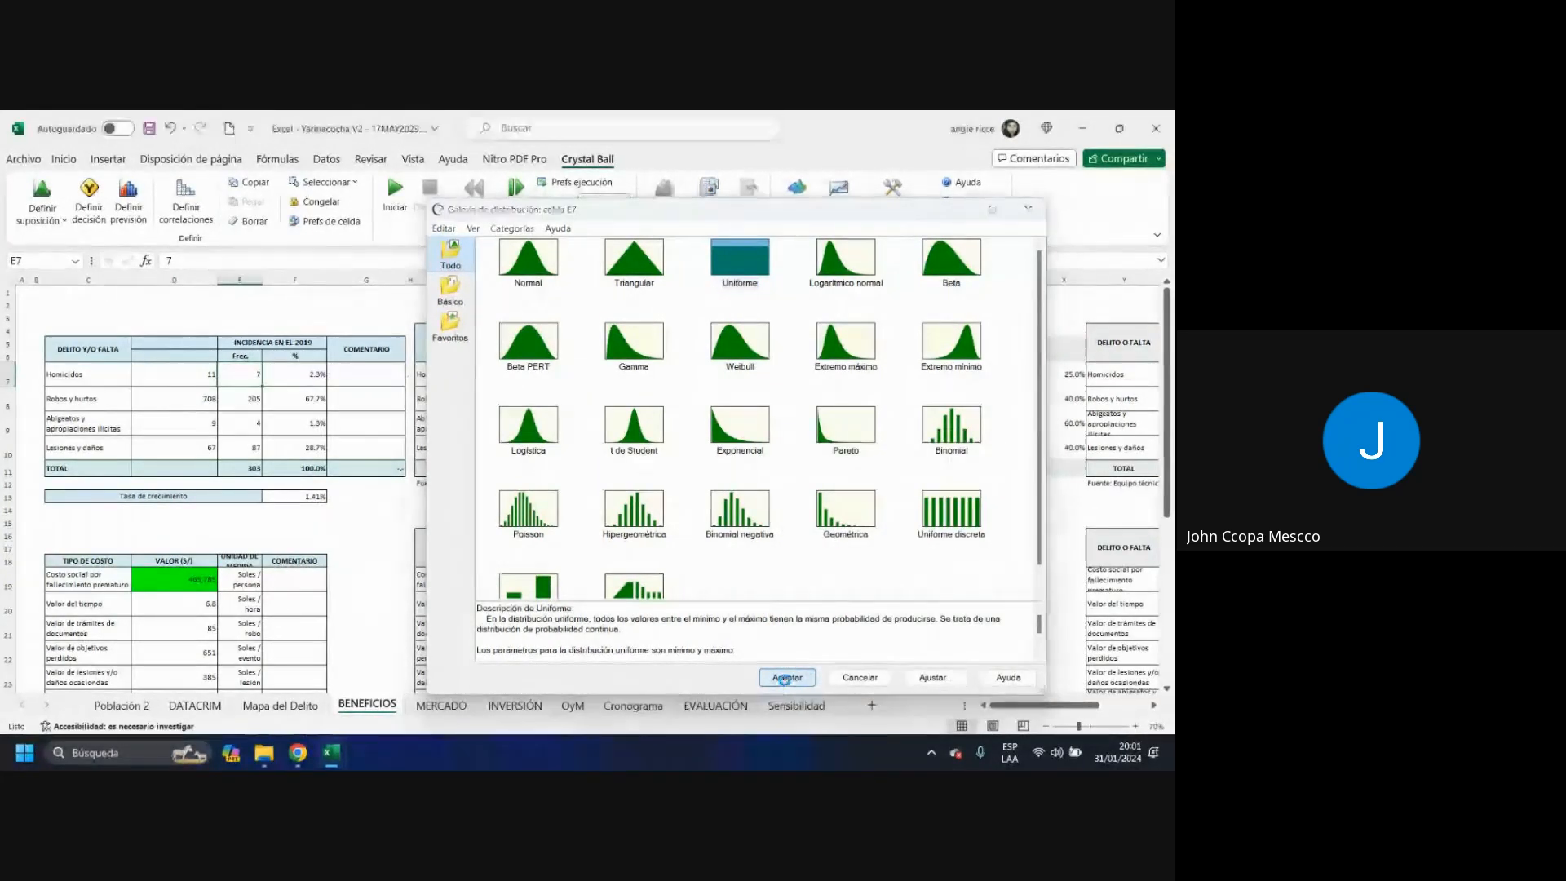
# - Set the Homicidios uniform distribution to a minimum of 2 and a maximum of 8, and accept the assumption
pyautogui.moveTo(655, 275); pyautogui.dragTo(481, 271)
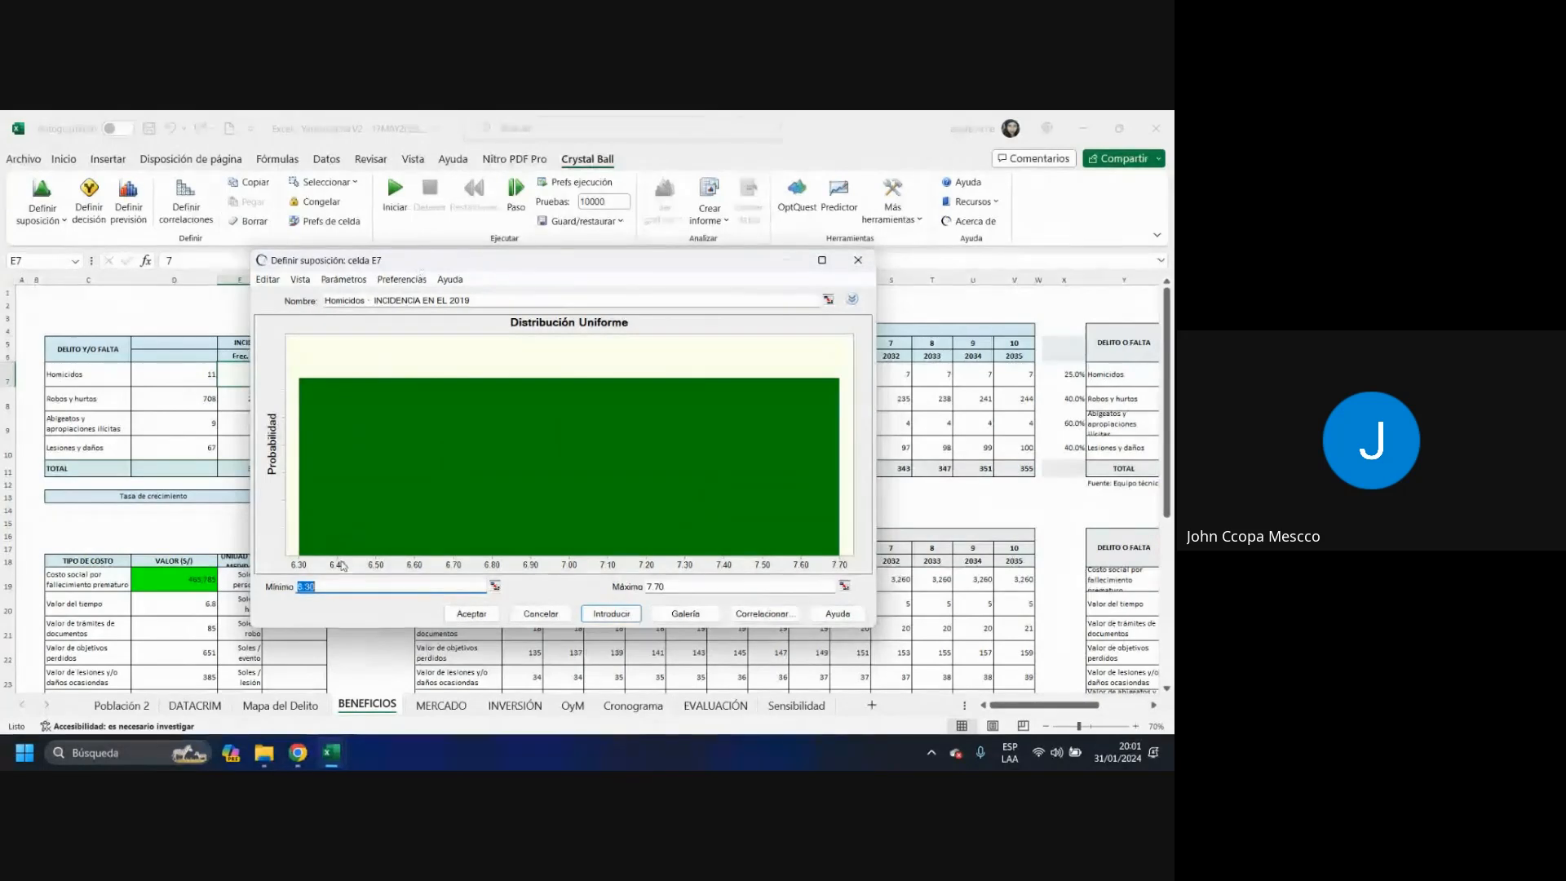
pyautogui.moveTo(366, 269); pyautogui.dragTo(647, 202)
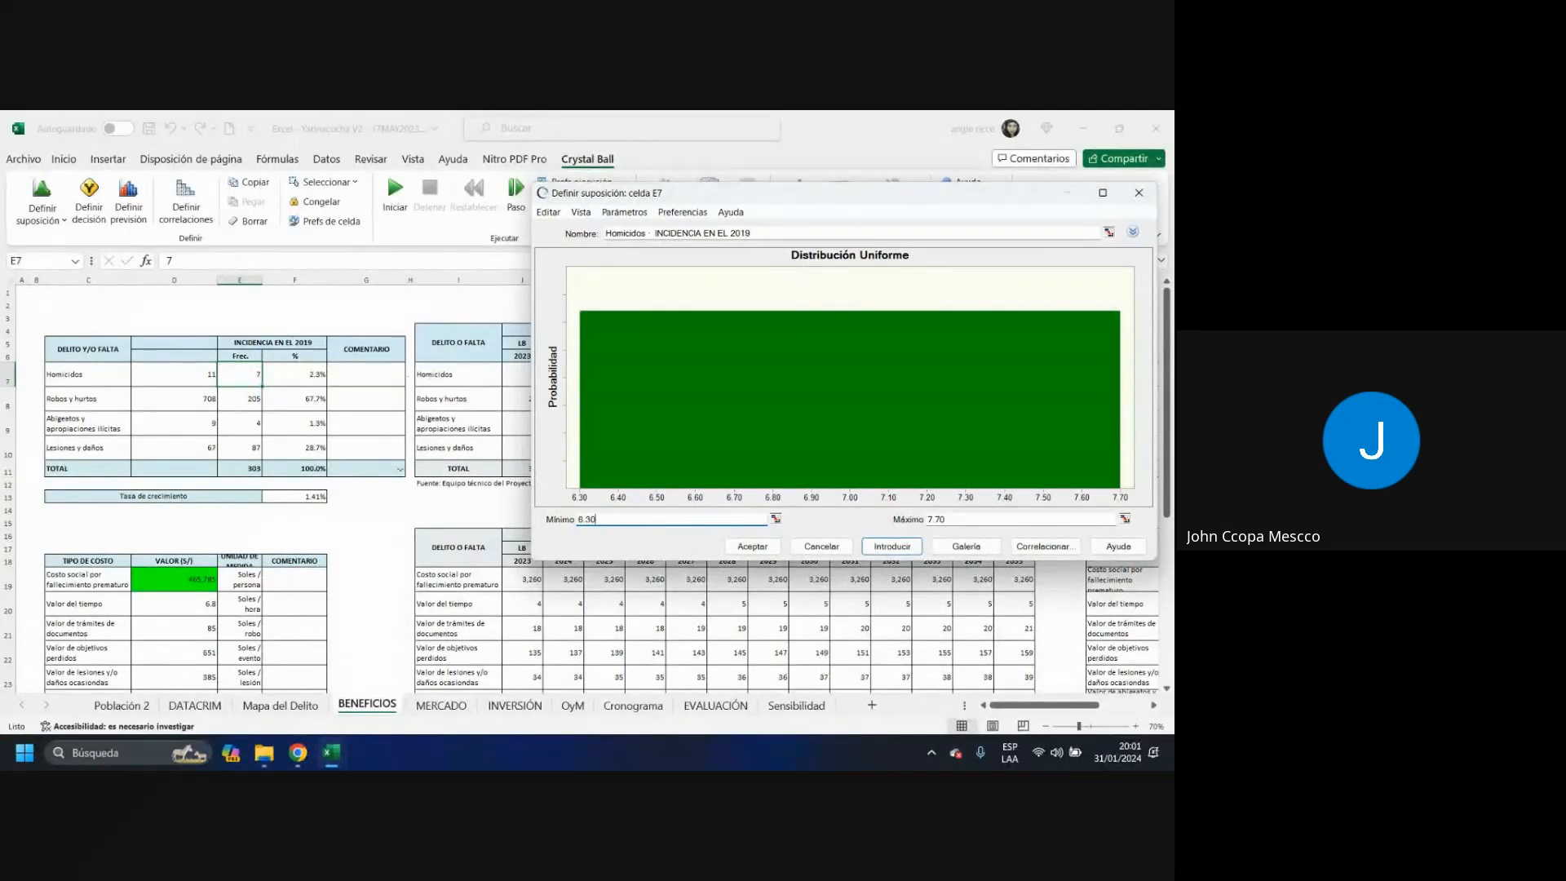
pyautogui.doubleClick(465, 536)
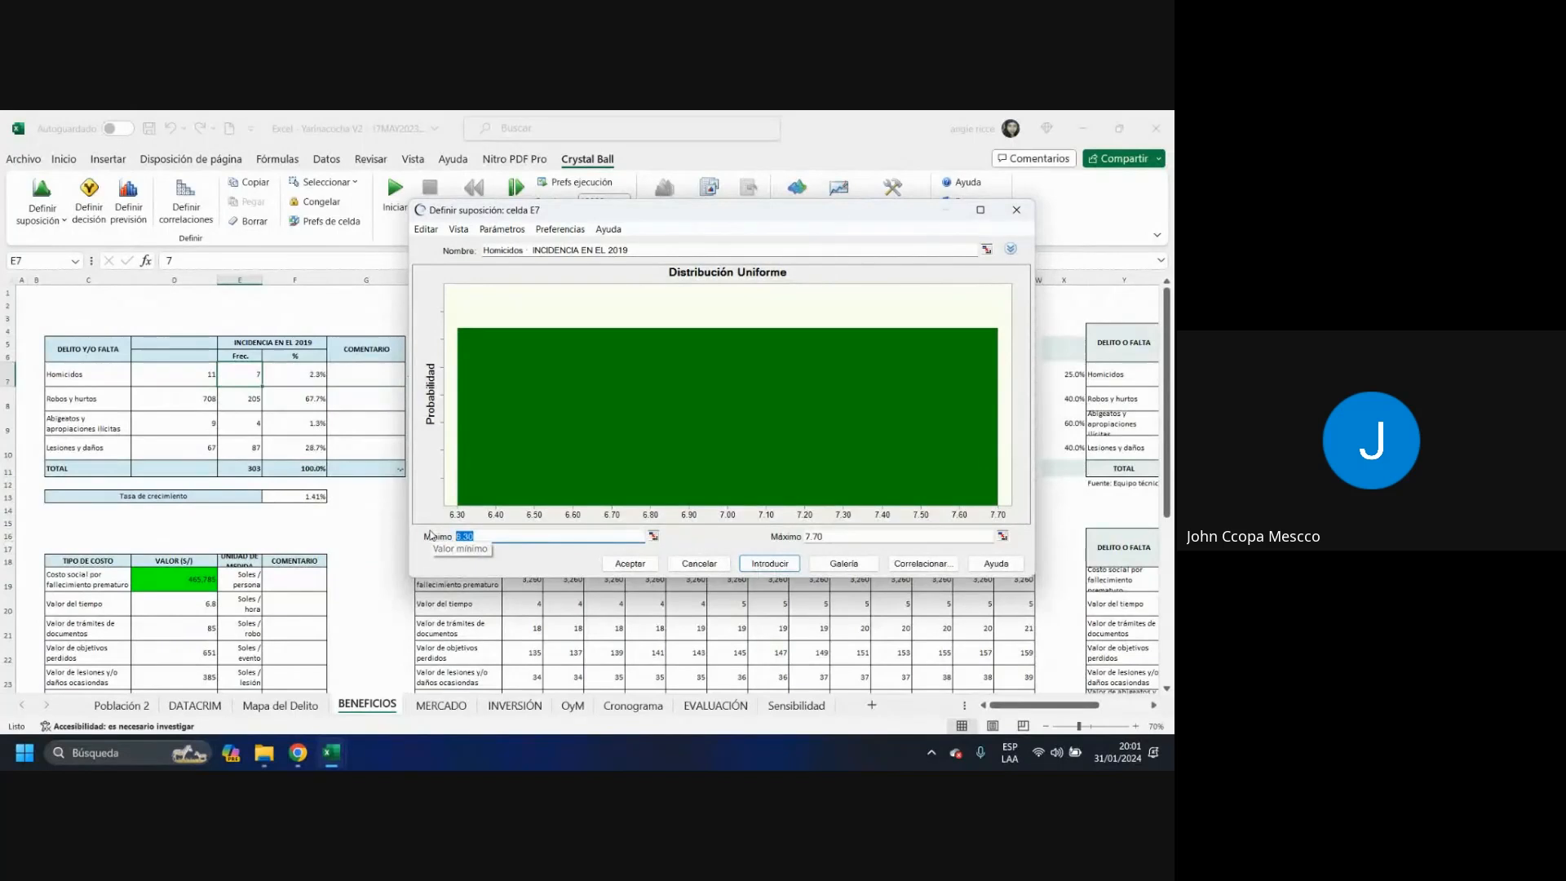
pyautogui.write('2')
pyautogui.press('Tab')
pyautogui.write('8')
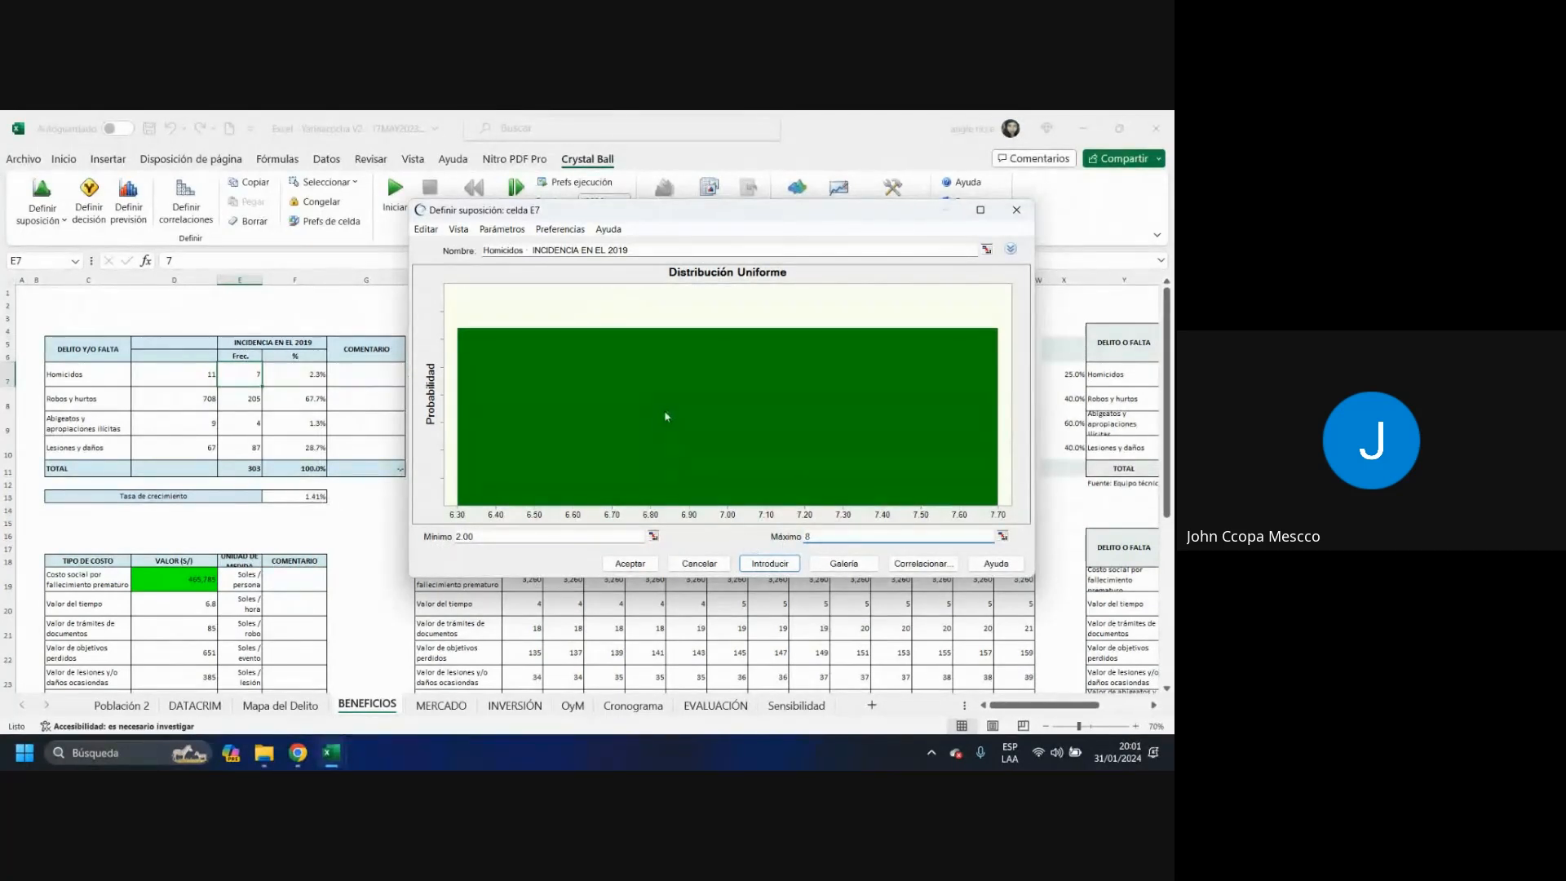
pyautogui.click(559, 534)
pyautogui.click(629, 564)
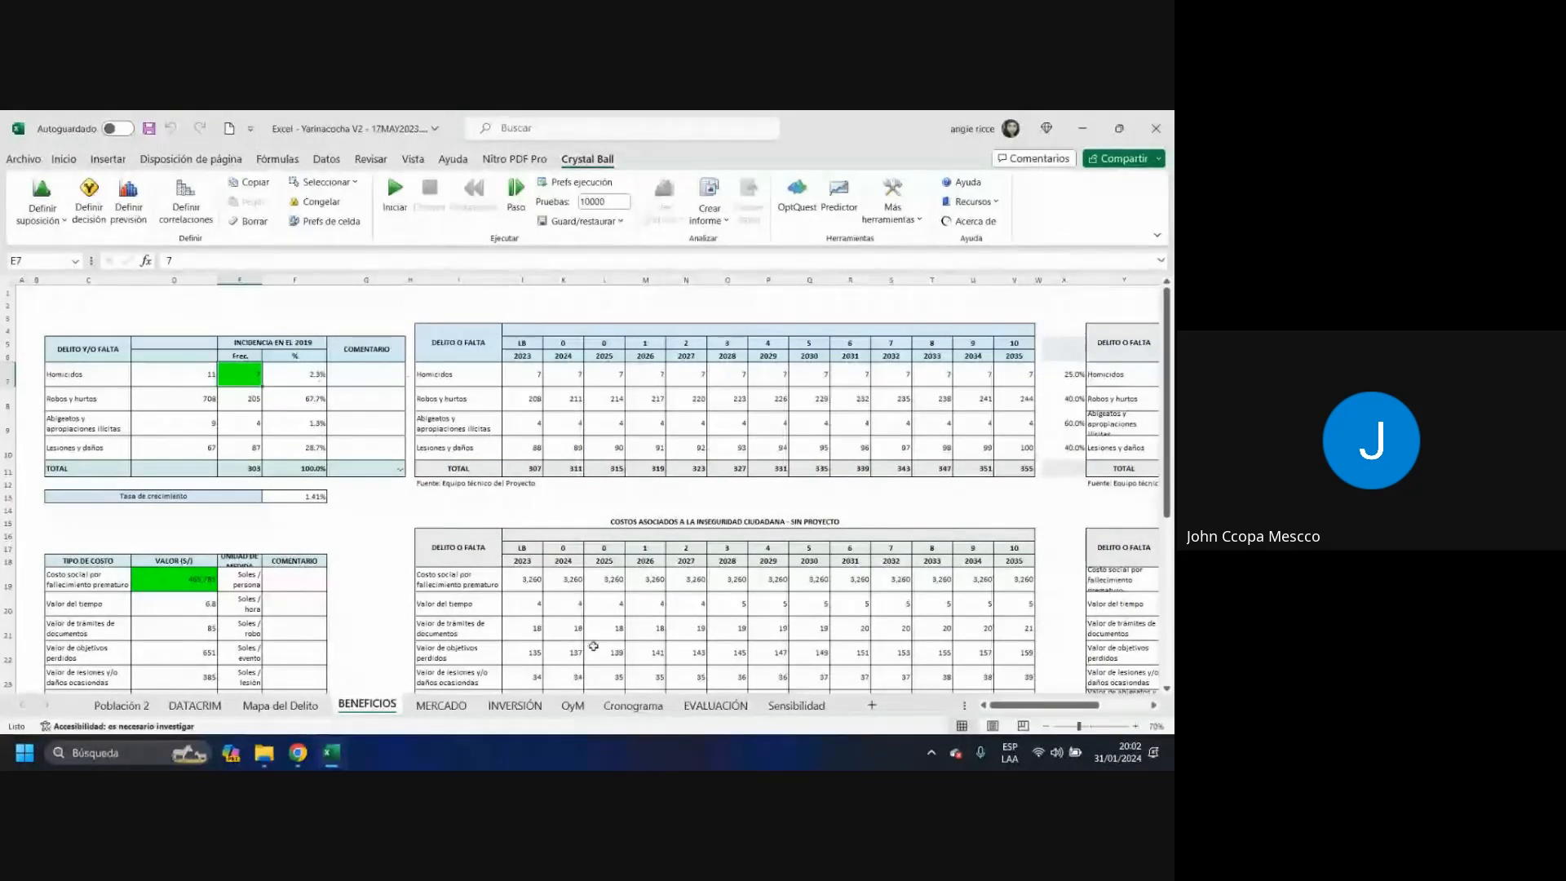
# - On the Sensibilidad sheet, review the base-case VAN formula in E8, the number of simulation trials, and the VAN and TIR headings
pyautogui.click(779, 707)
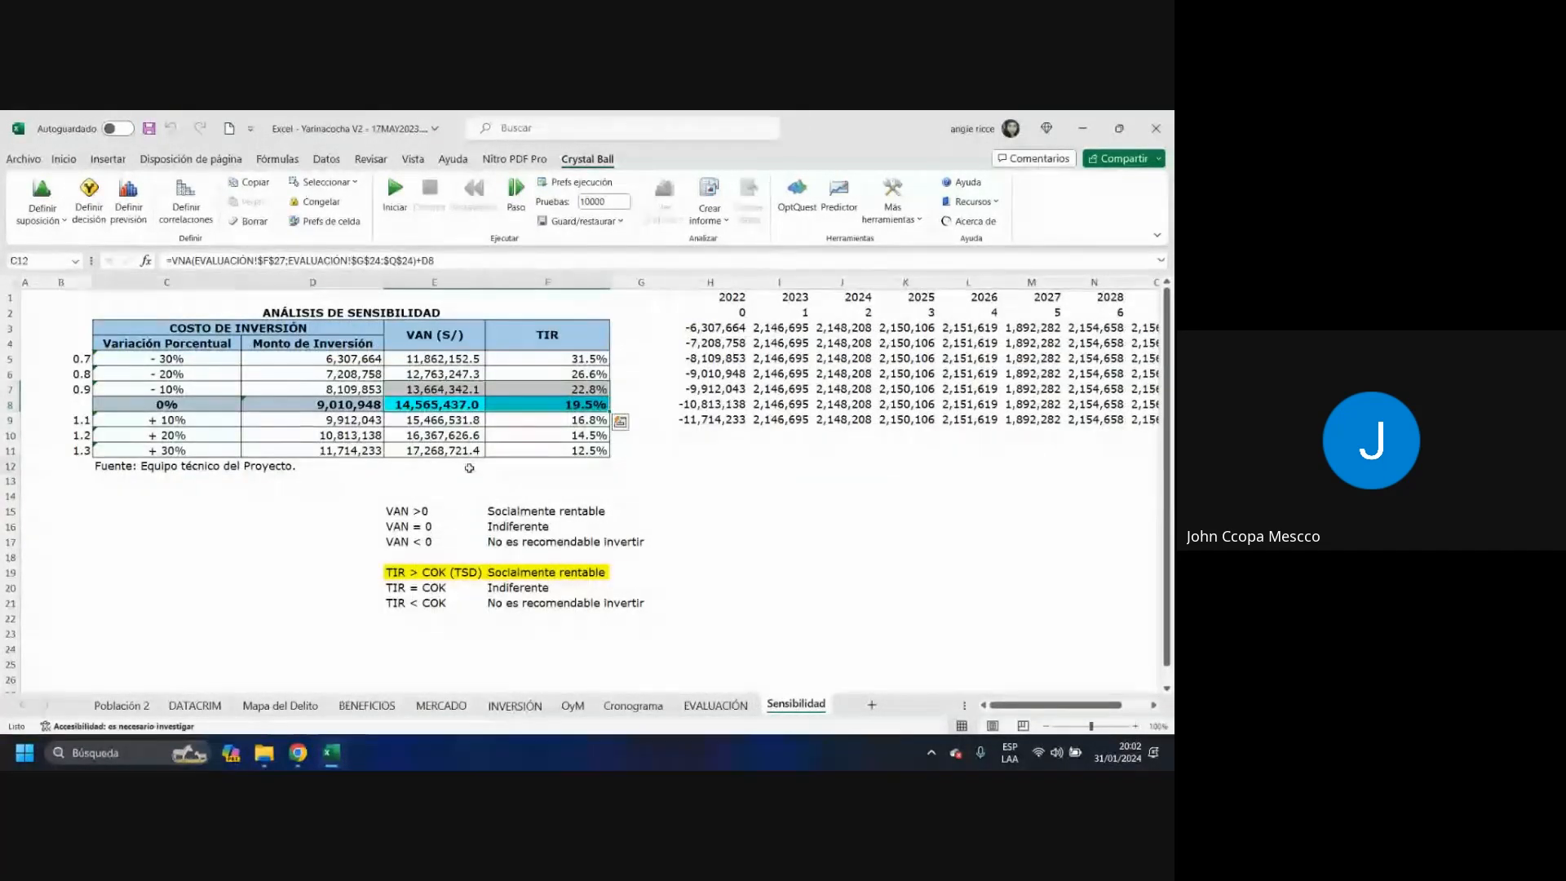
pyautogui.click(171, 466)
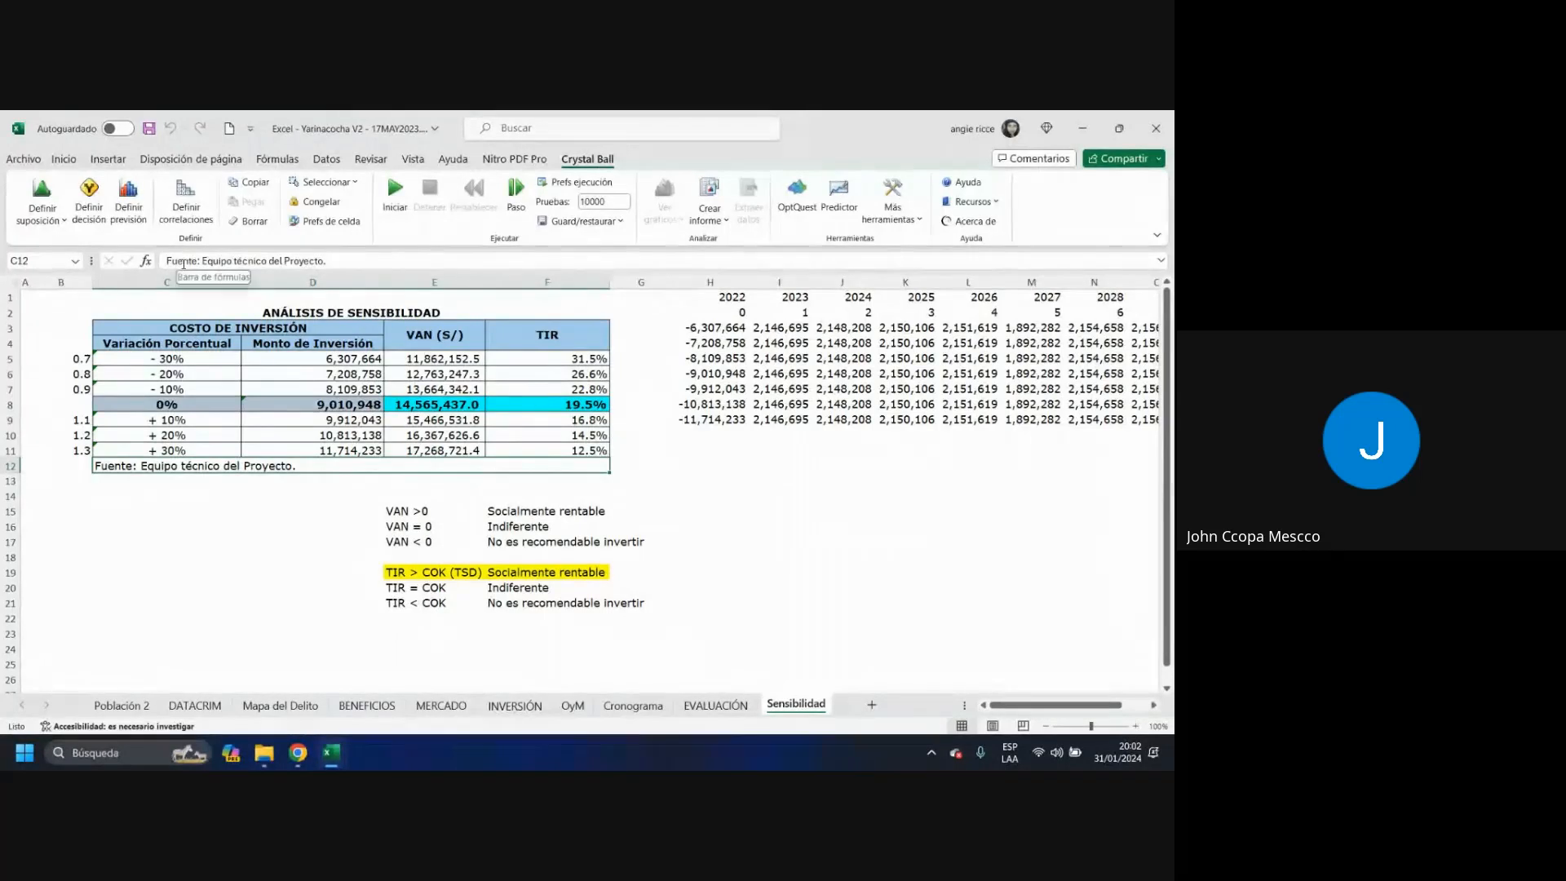
pyautogui.click(448, 418)
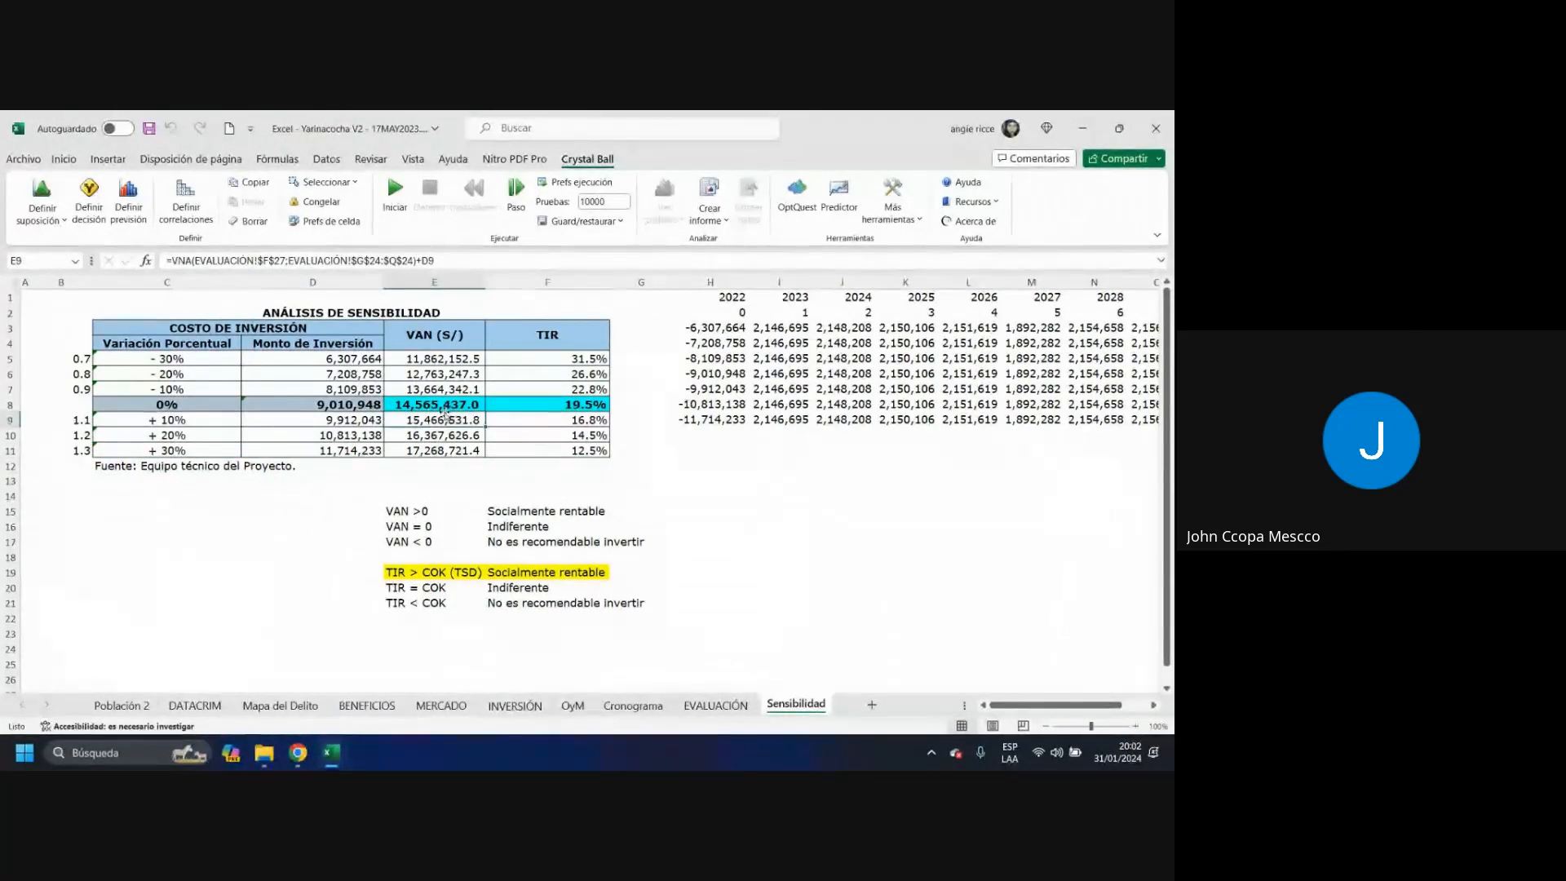
pyautogui.click(446, 403)
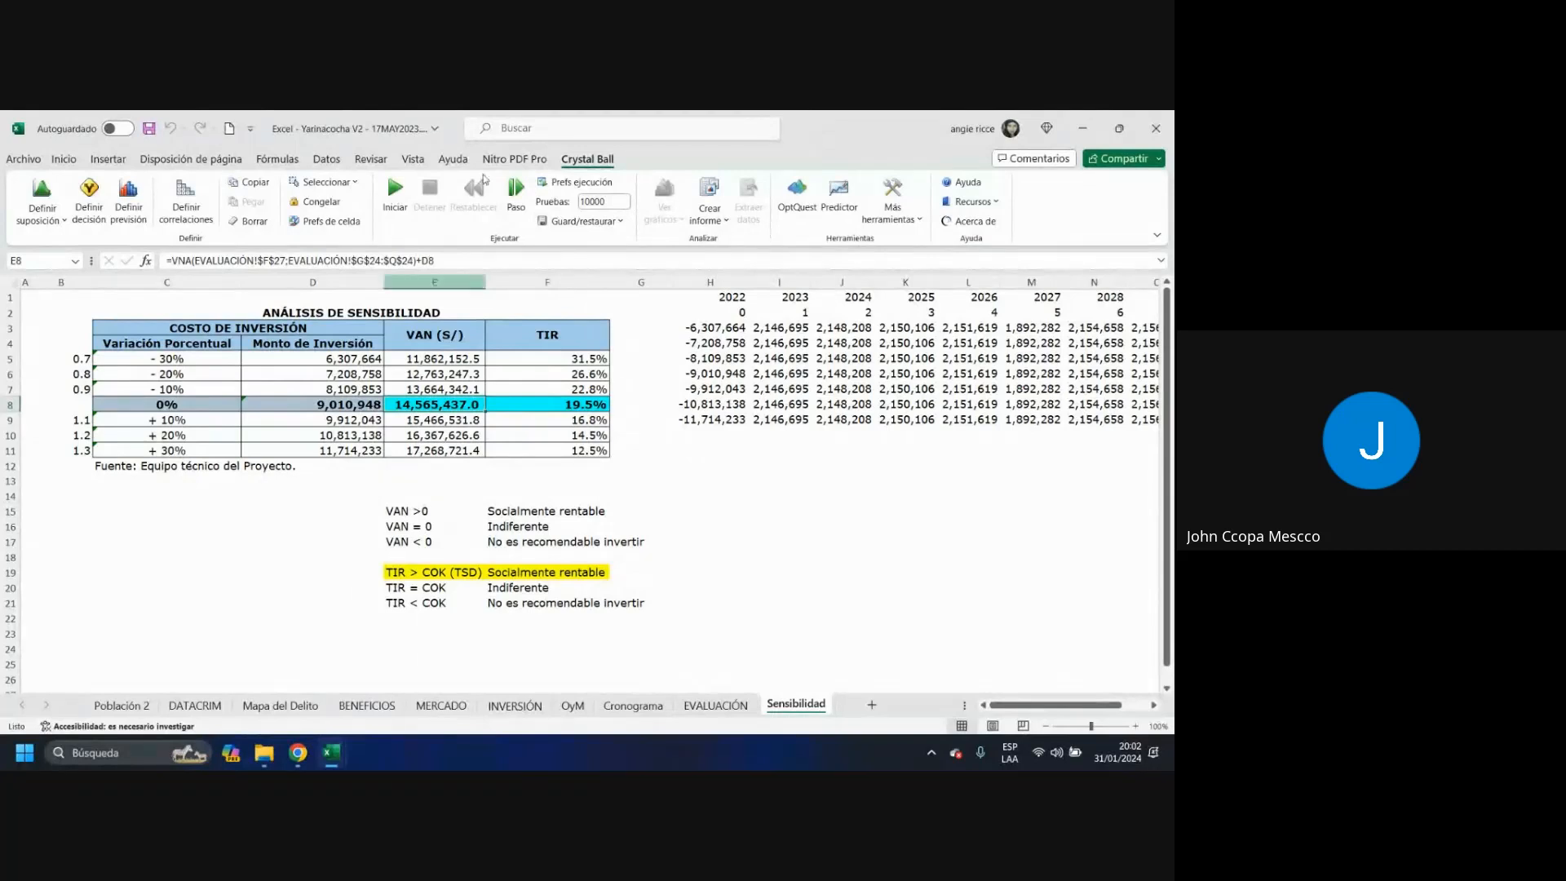
pyautogui.click(596, 202)
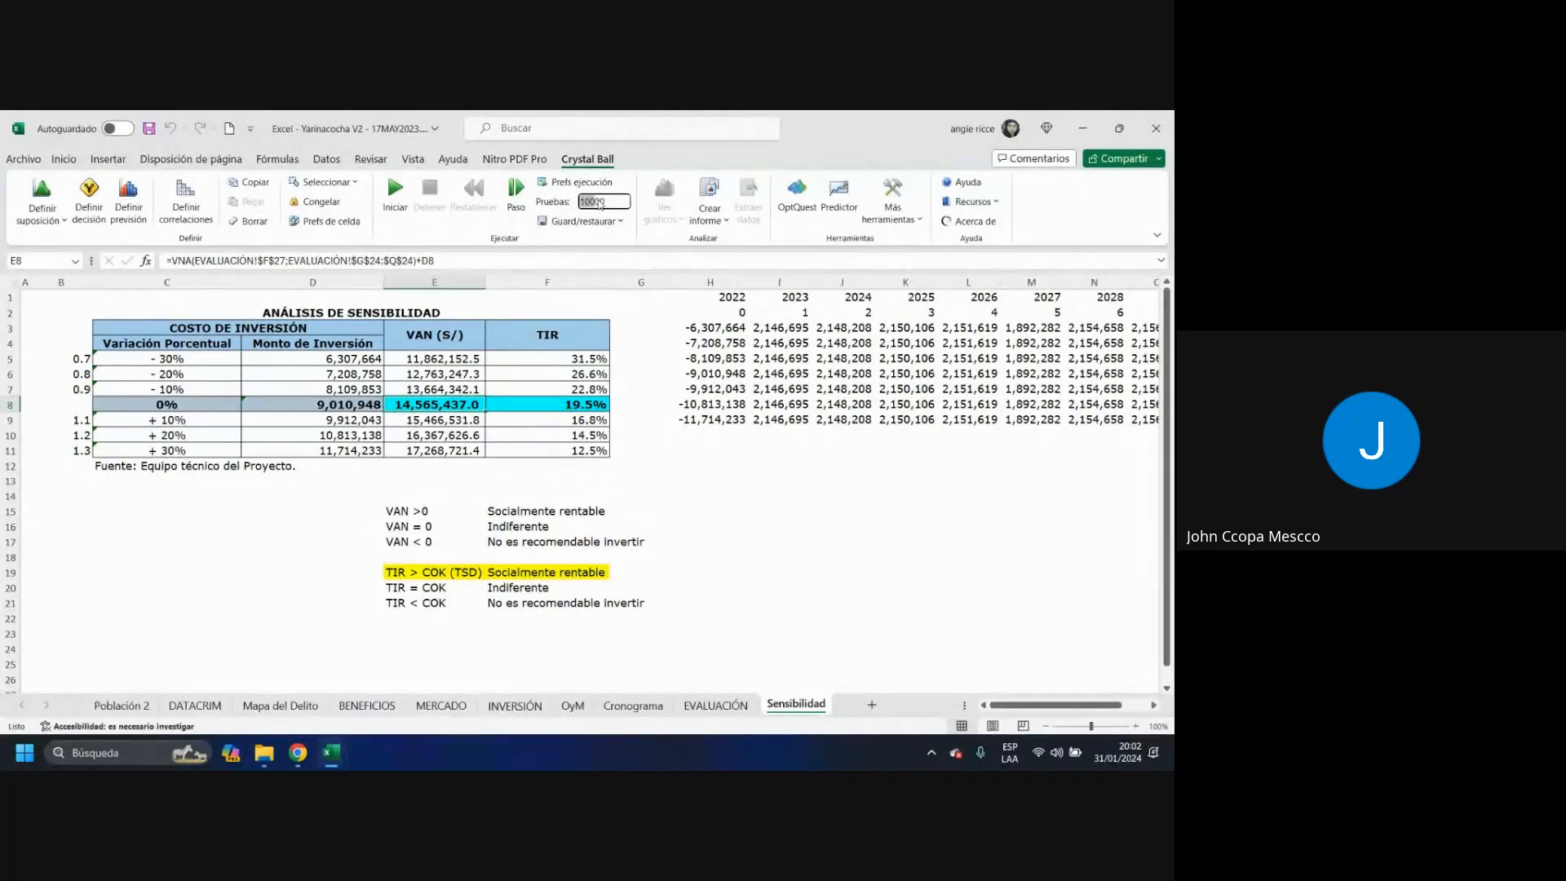
pyautogui.click(644, 405)
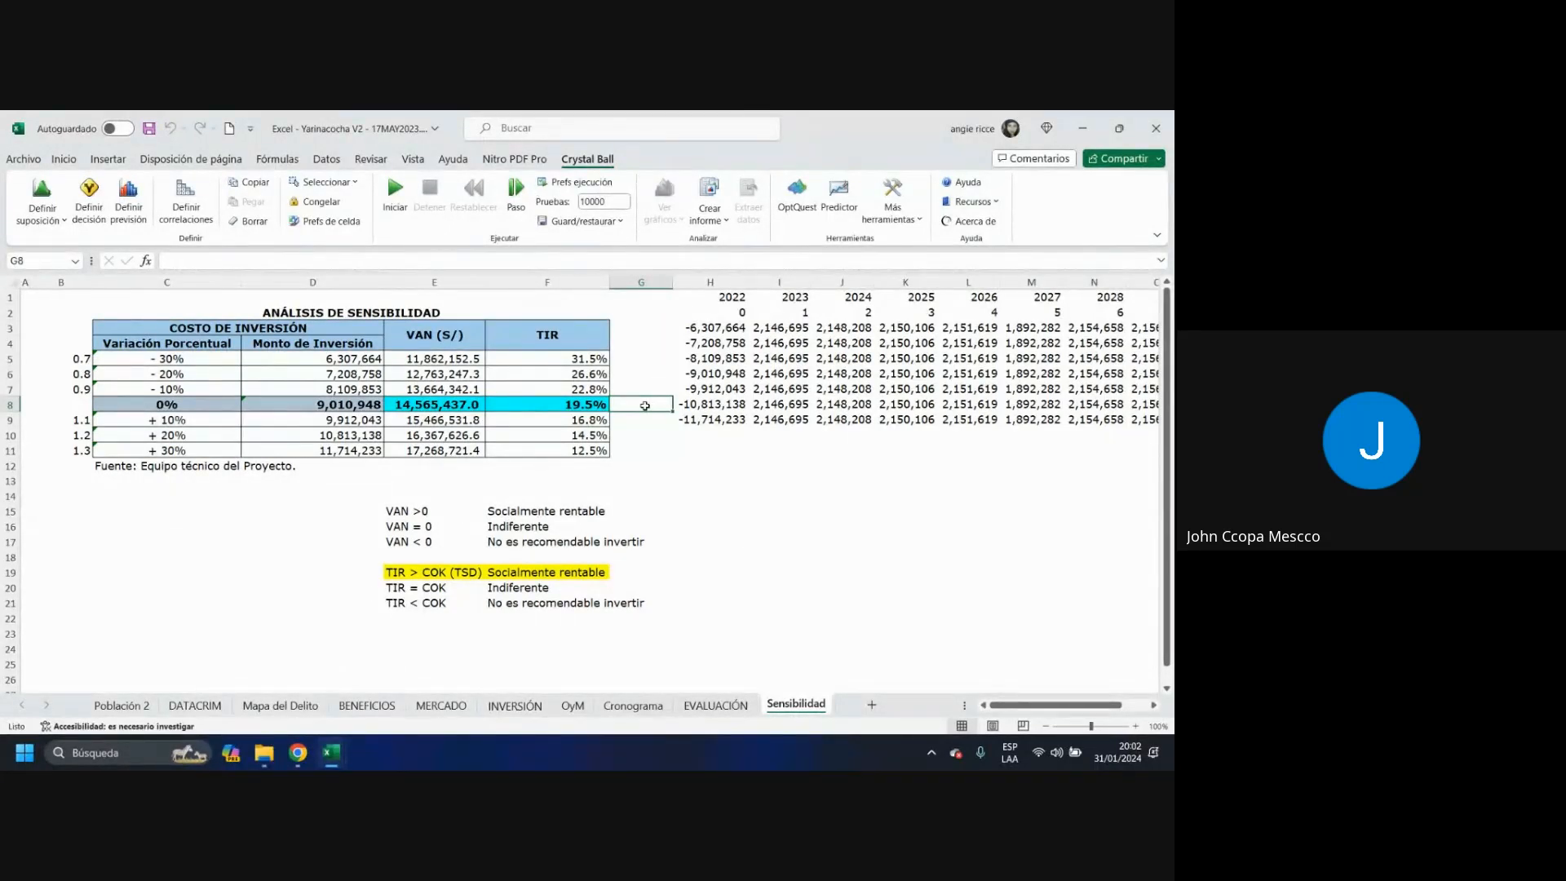
pyautogui.click(438, 335)
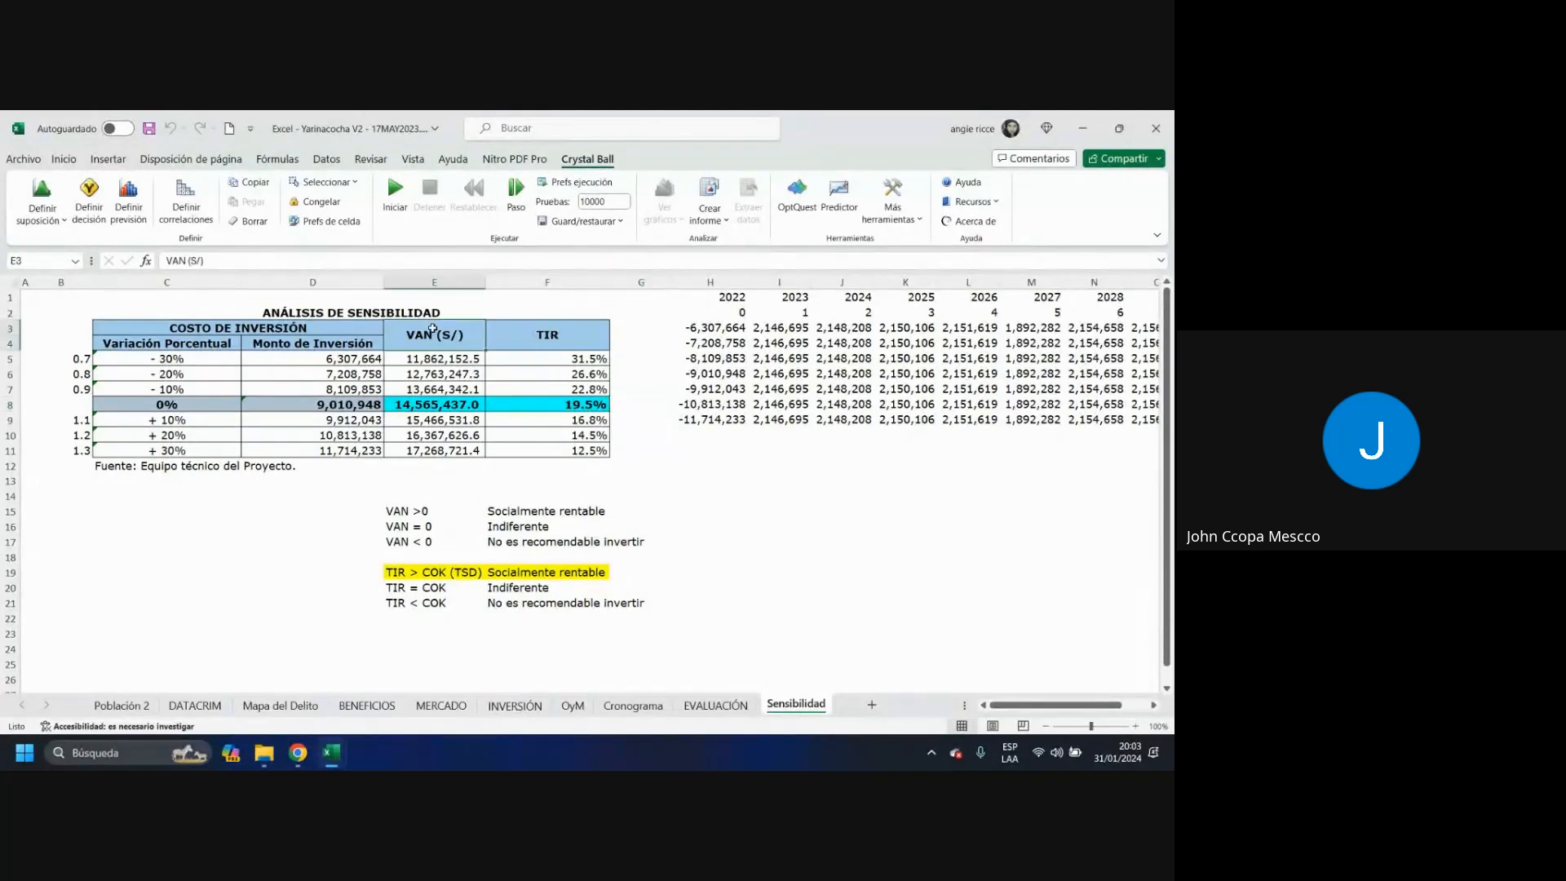
pyautogui.click(587, 342)
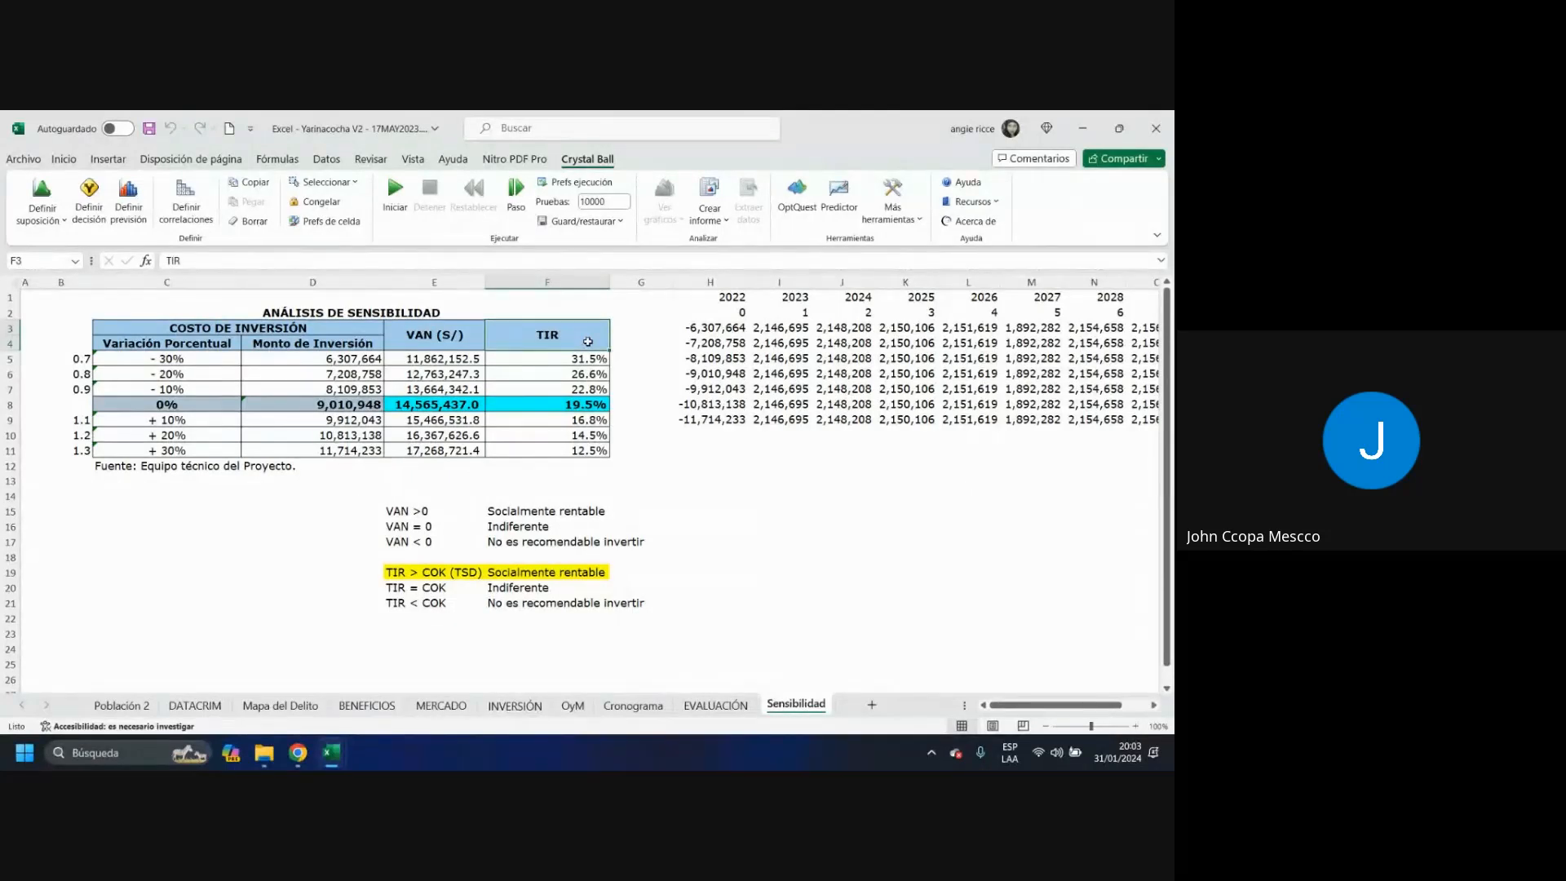
# - Run the Crystal Ball simulation with 10,000 trials and close the control panel once it finishes
pyautogui.click(393, 195)
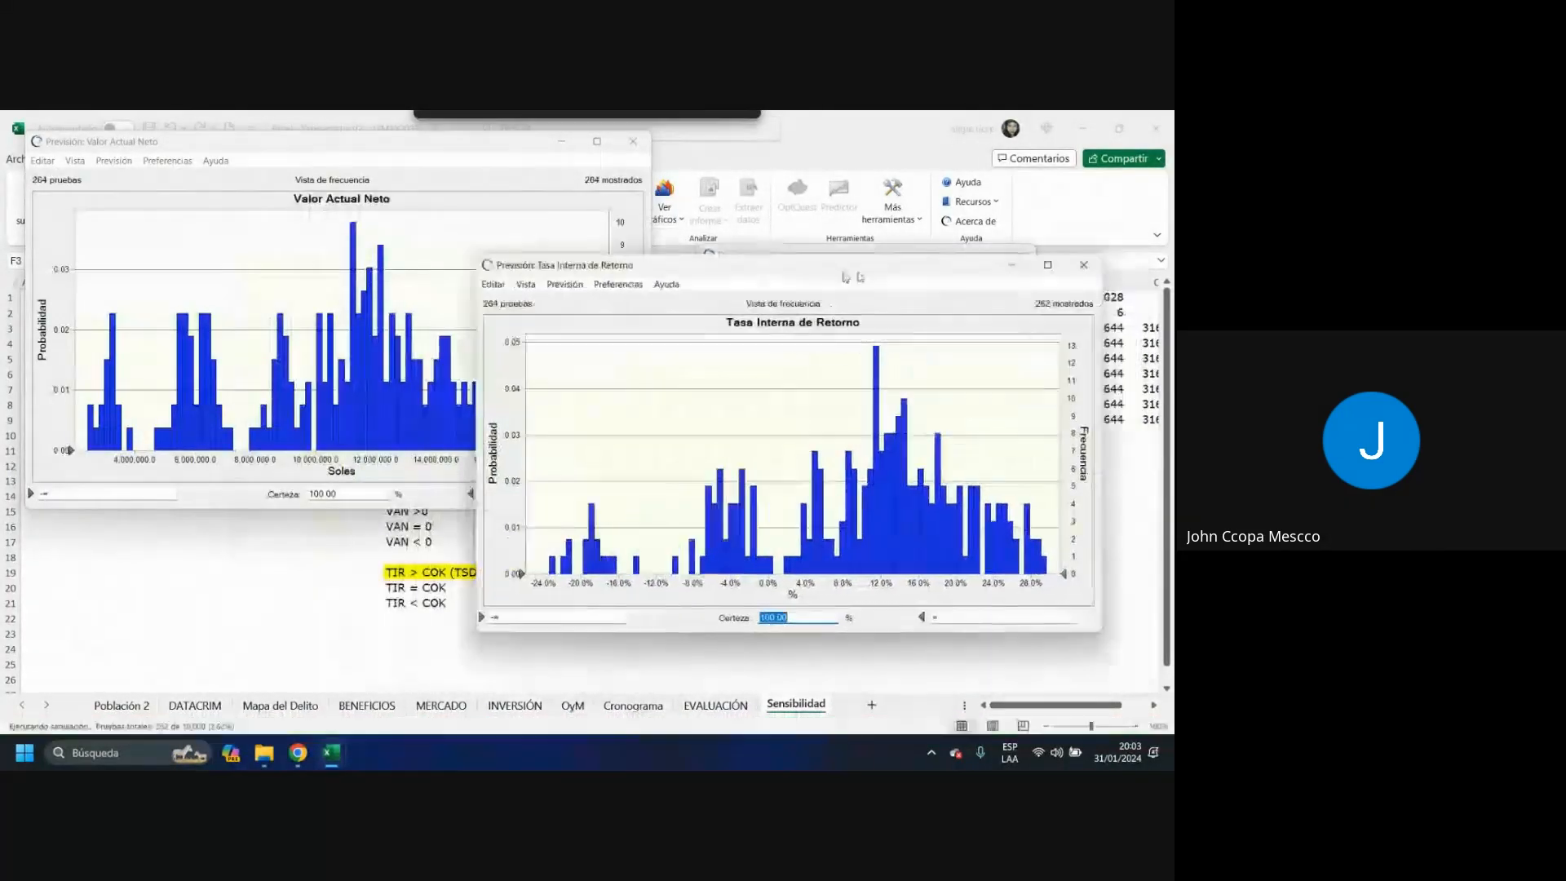
pyautogui.moveTo(399, 149); pyautogui.dragTo(394, 154)
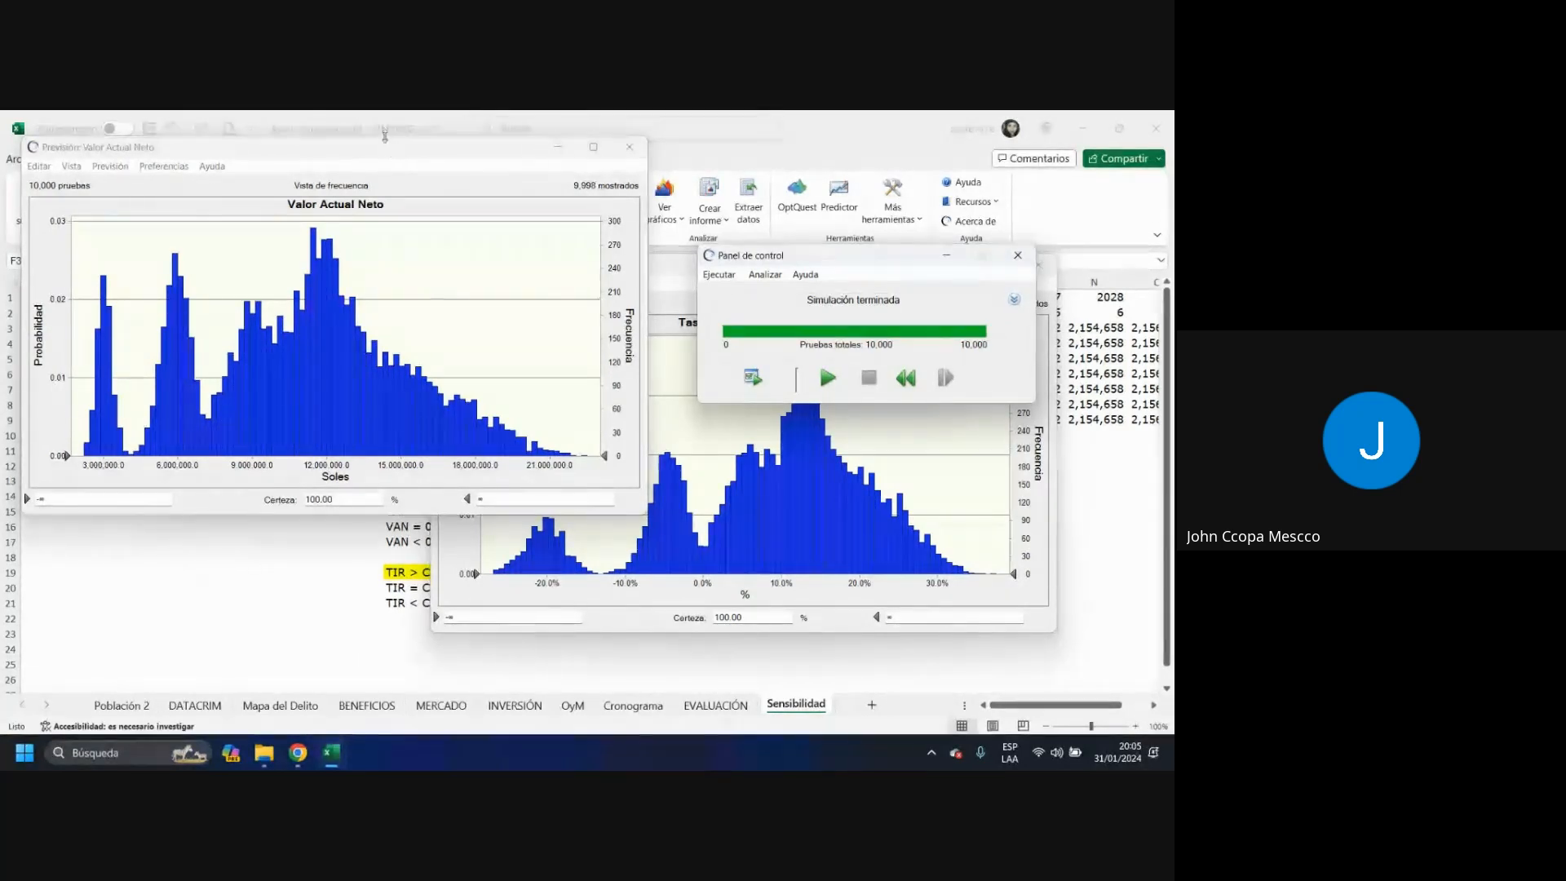
pyautogui.click(1015, 265)
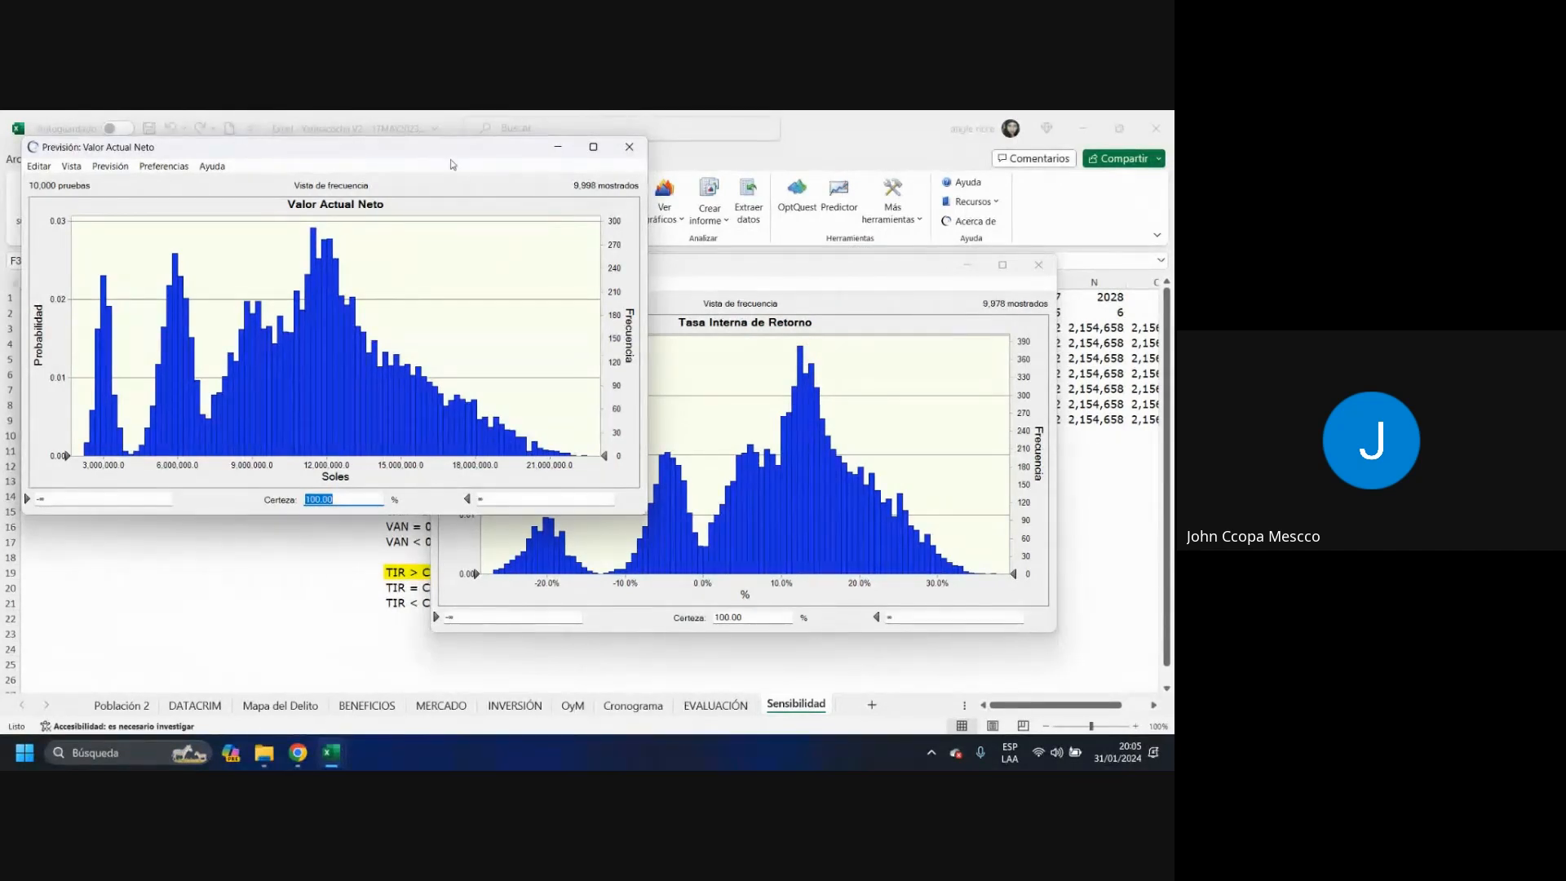
# - Move the Tasa Interna de Retorno forecast chart out of the way and place the Valor Actual Neto chart beside the sensitivity table
pyautogui.moveTo(447, 161); pyautogui.dragTo(671, 229)
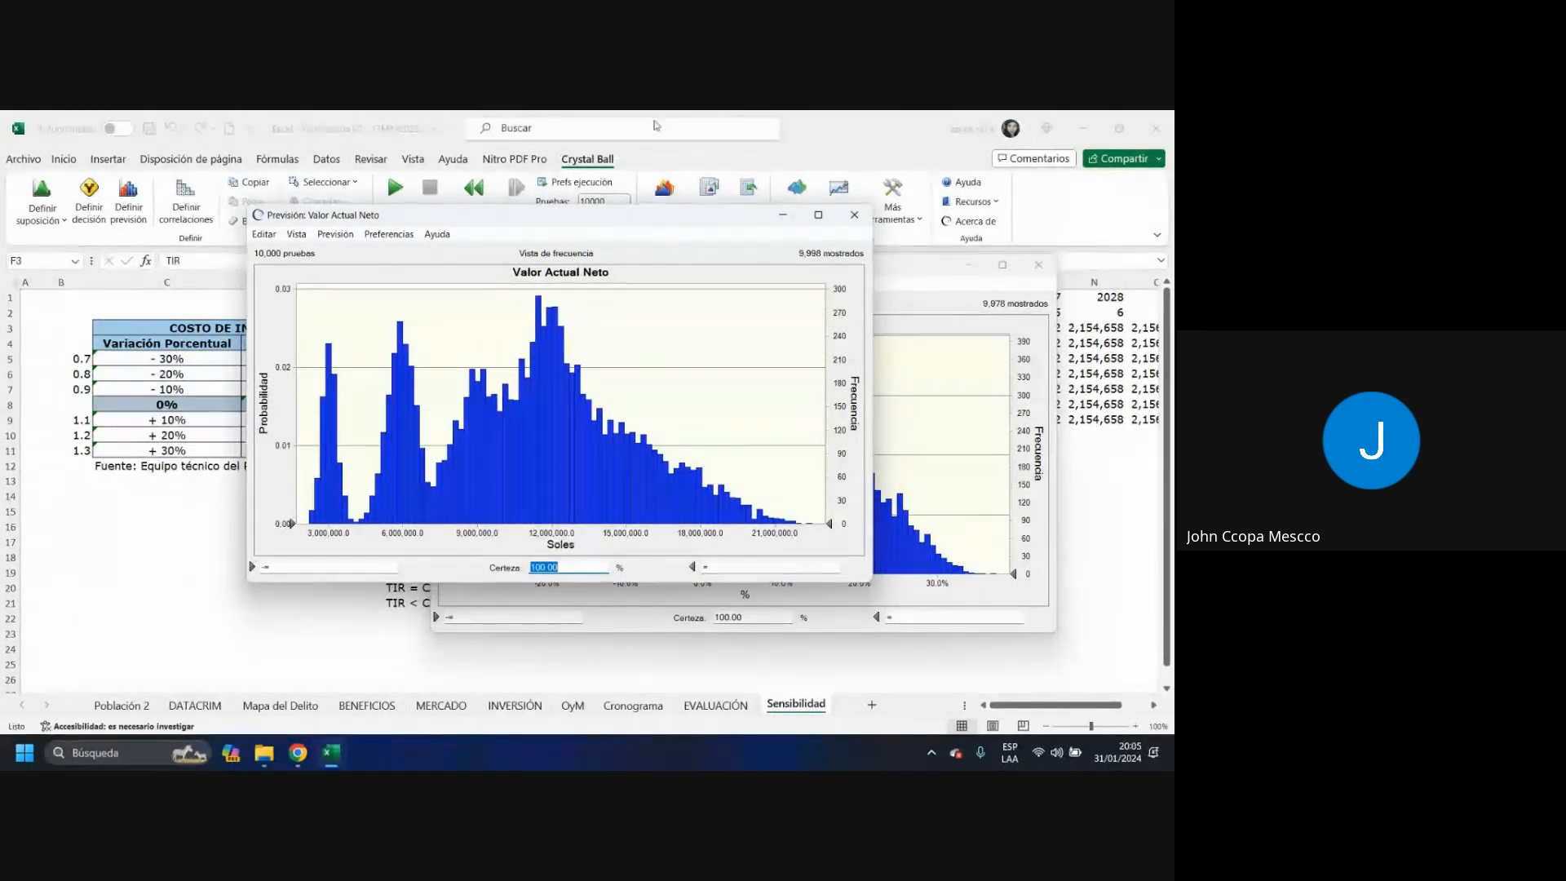
pyautogui.moveTo(548, 216); pyautogui.dragTo(881, 192)
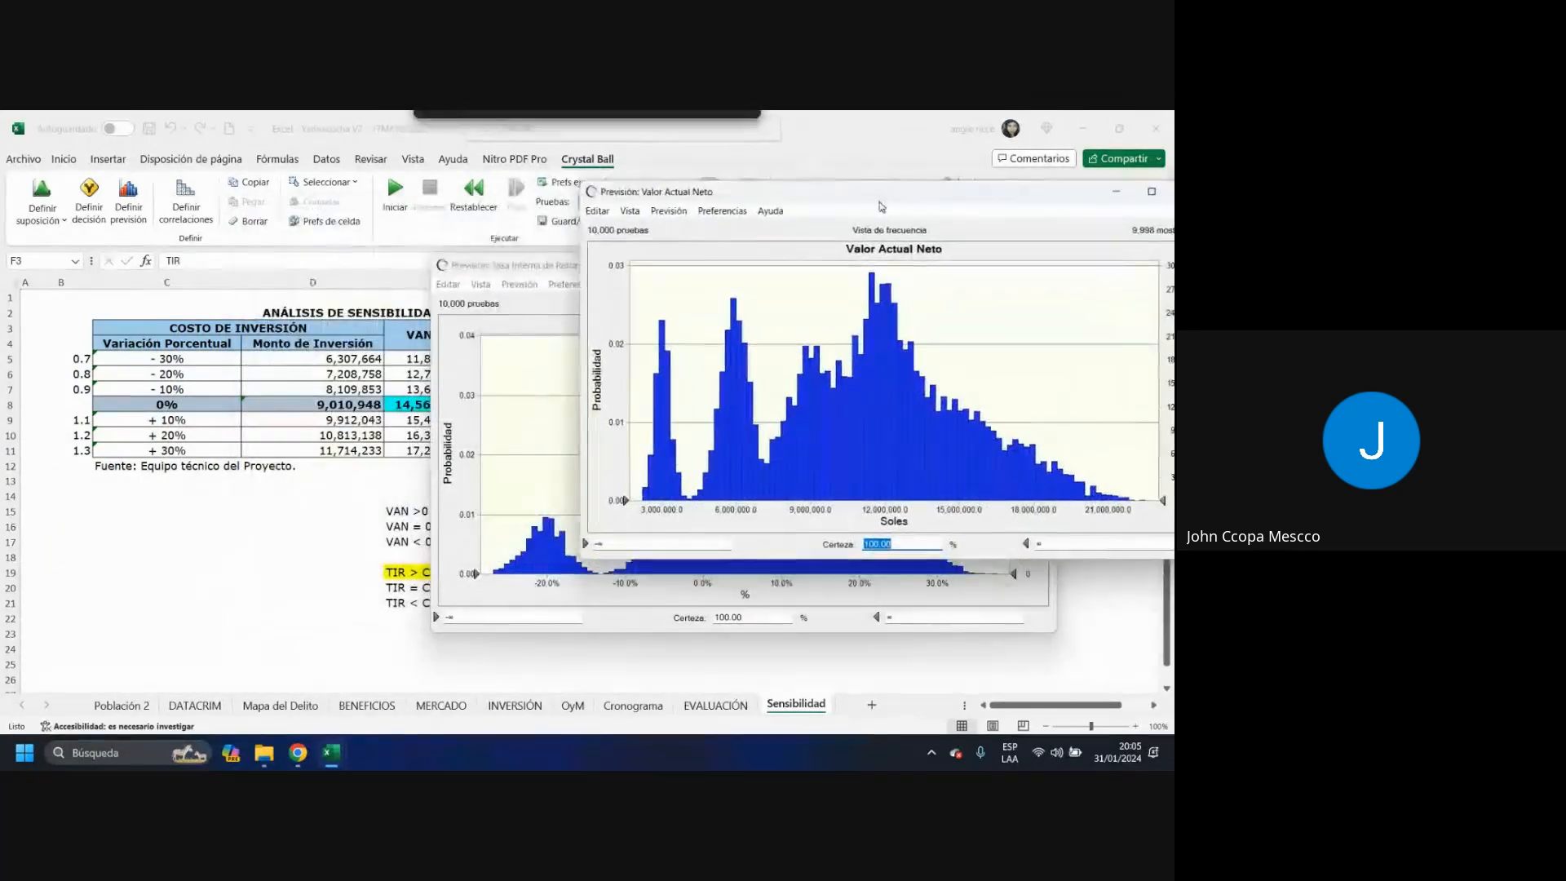
pyautogui.moveTo(495, 272); pyautogui.dragTo(41, 440)
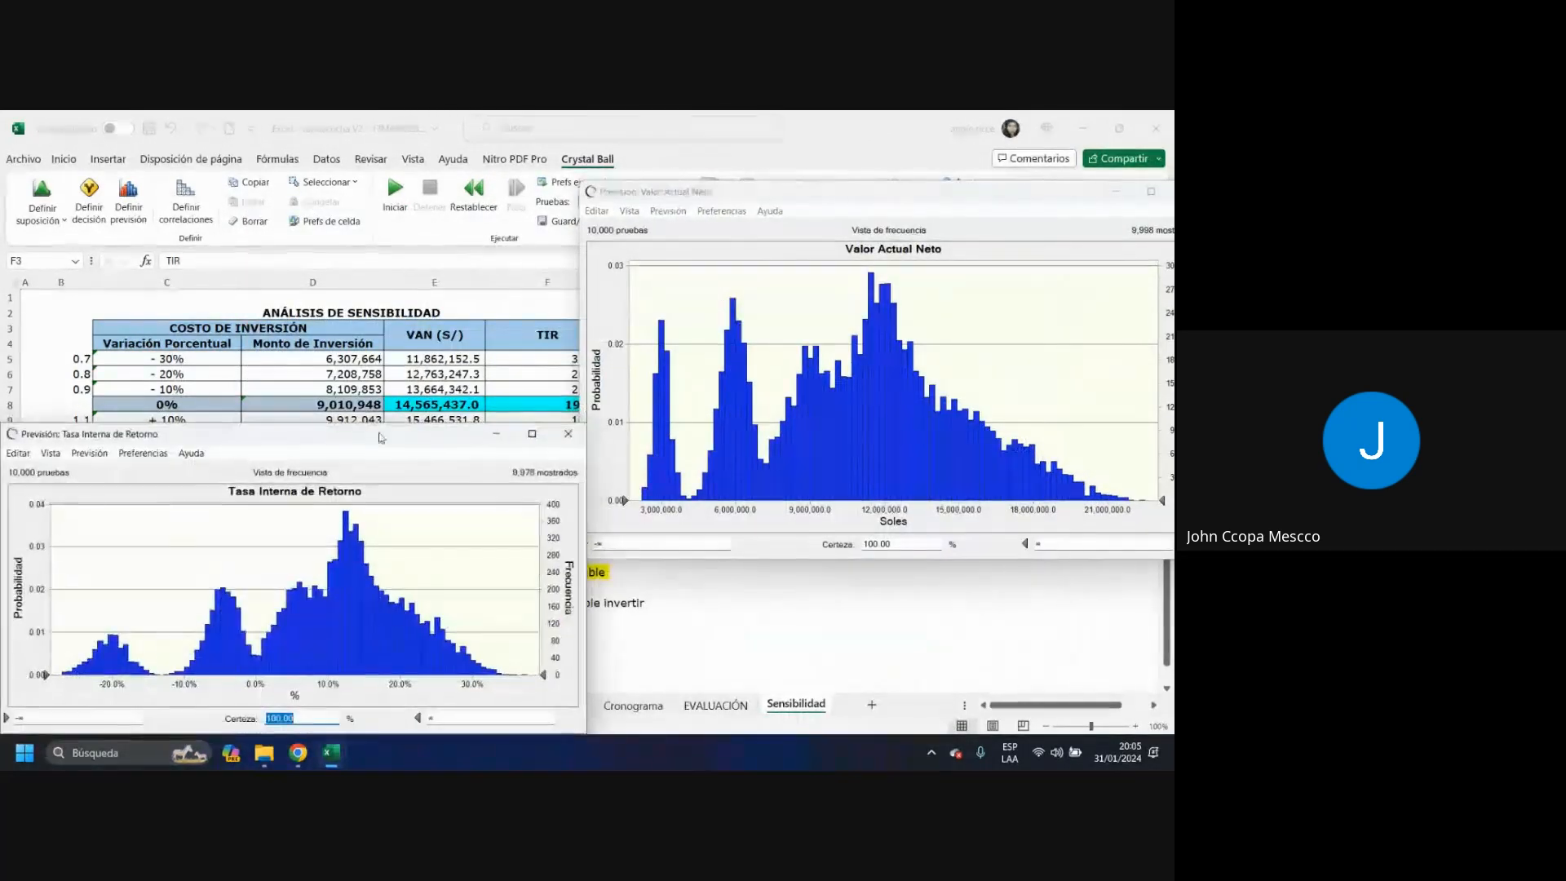
pyautogui.moveTo(266, 445); pyautogui.dragTo(167, 738)
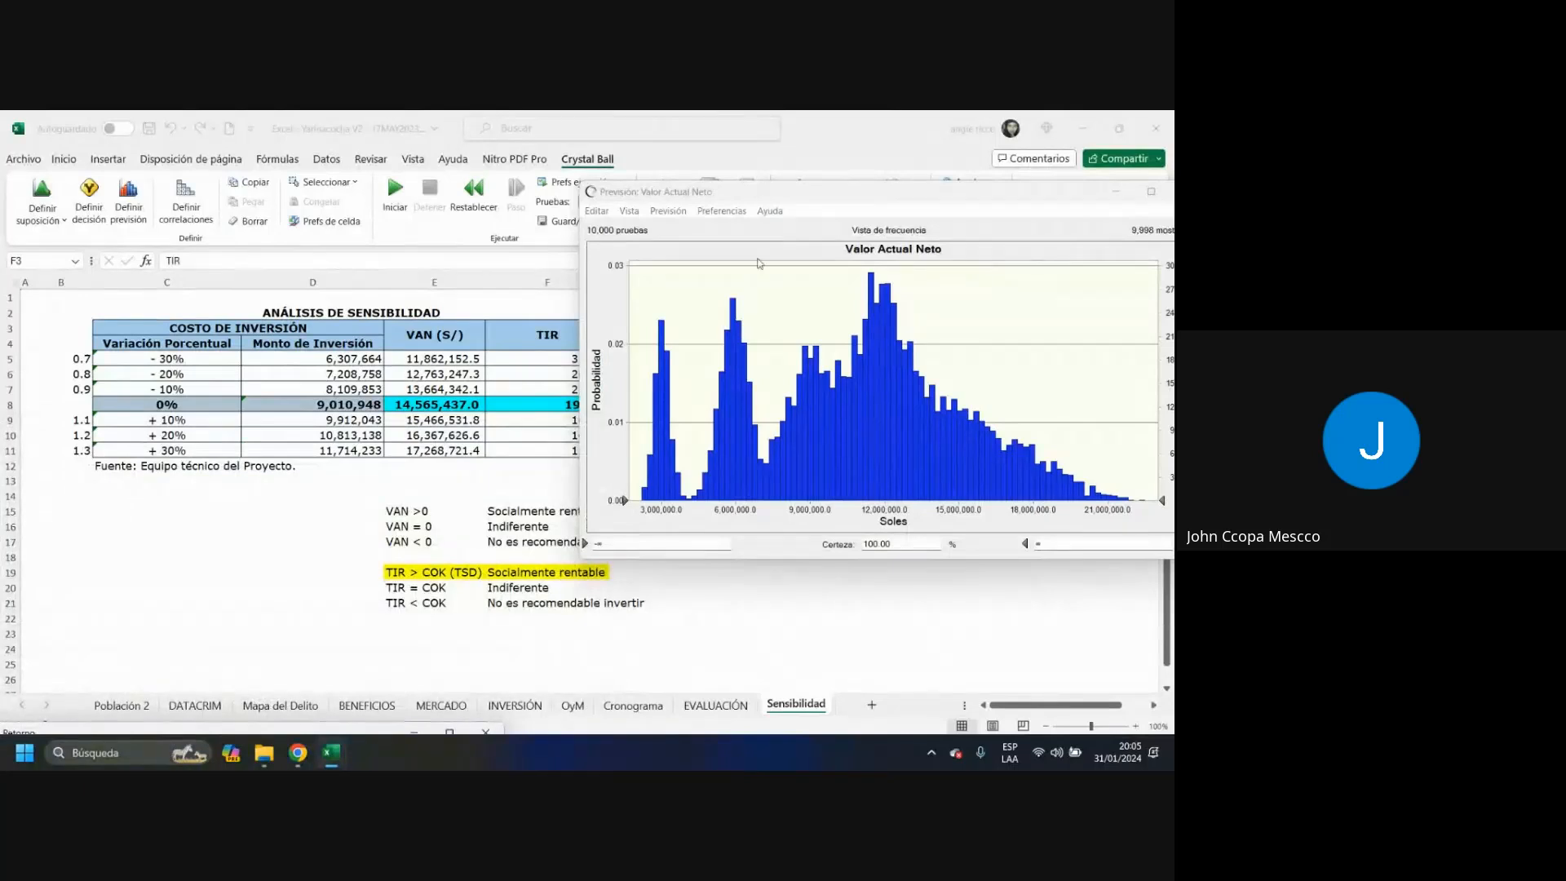
pyautogui.moveTo(759, 194); pyautogui.dragTo(656, 181)
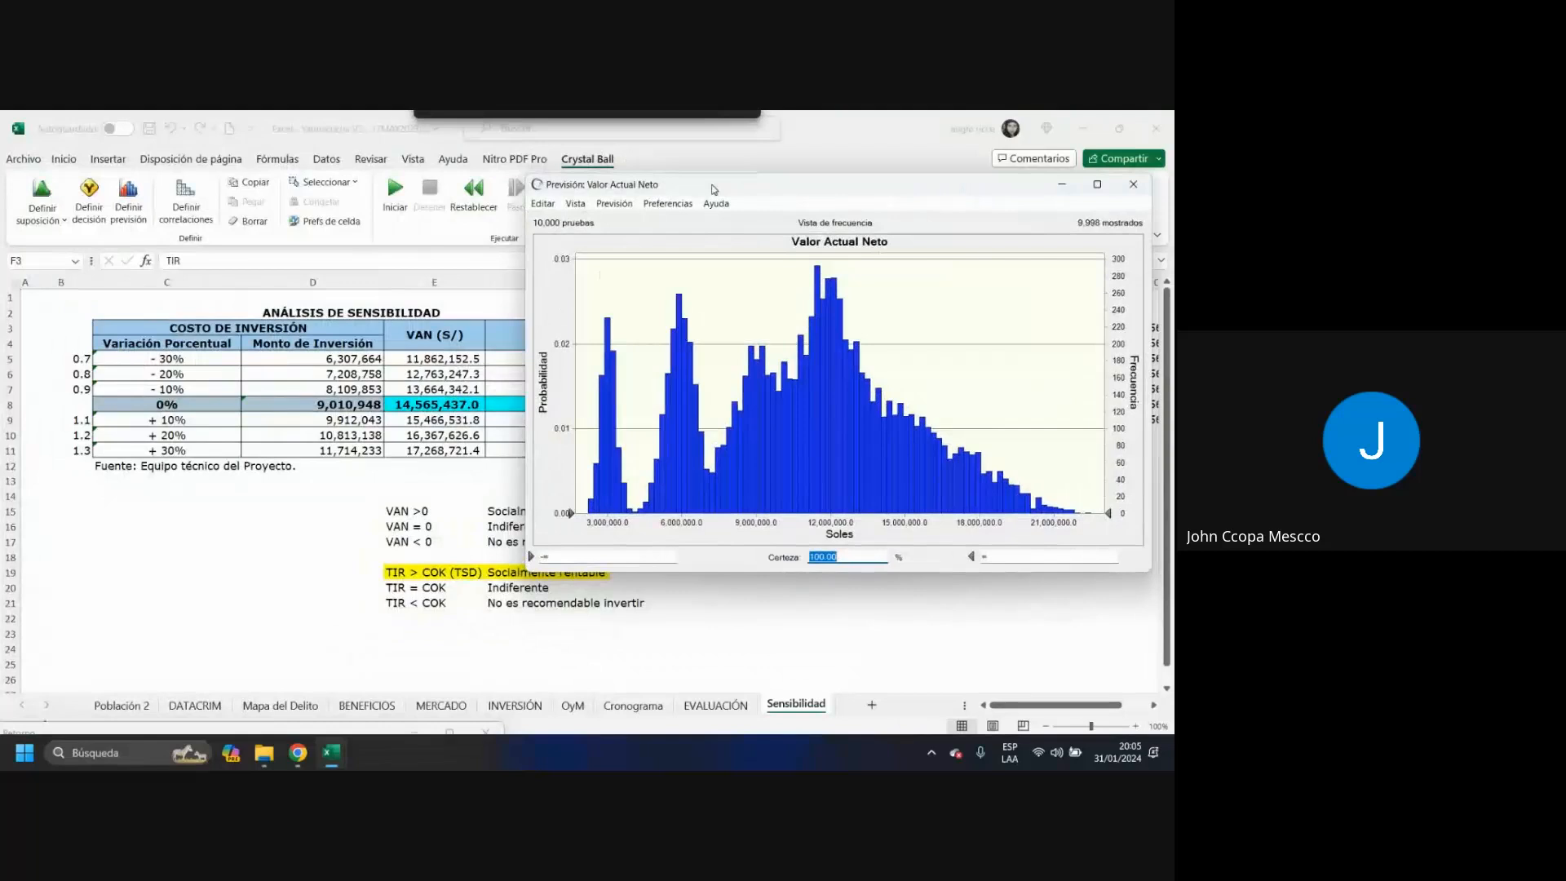
# - Bring the VAN and TIR columns into view beside the Valor Actual Neto forecast chart and enlarge the chart window
pyautogui.click(1153, 707)
pyautogui.click(1153, 707)
pyautogui.click(1153, 707)
pyautogui.click(1153, 707)
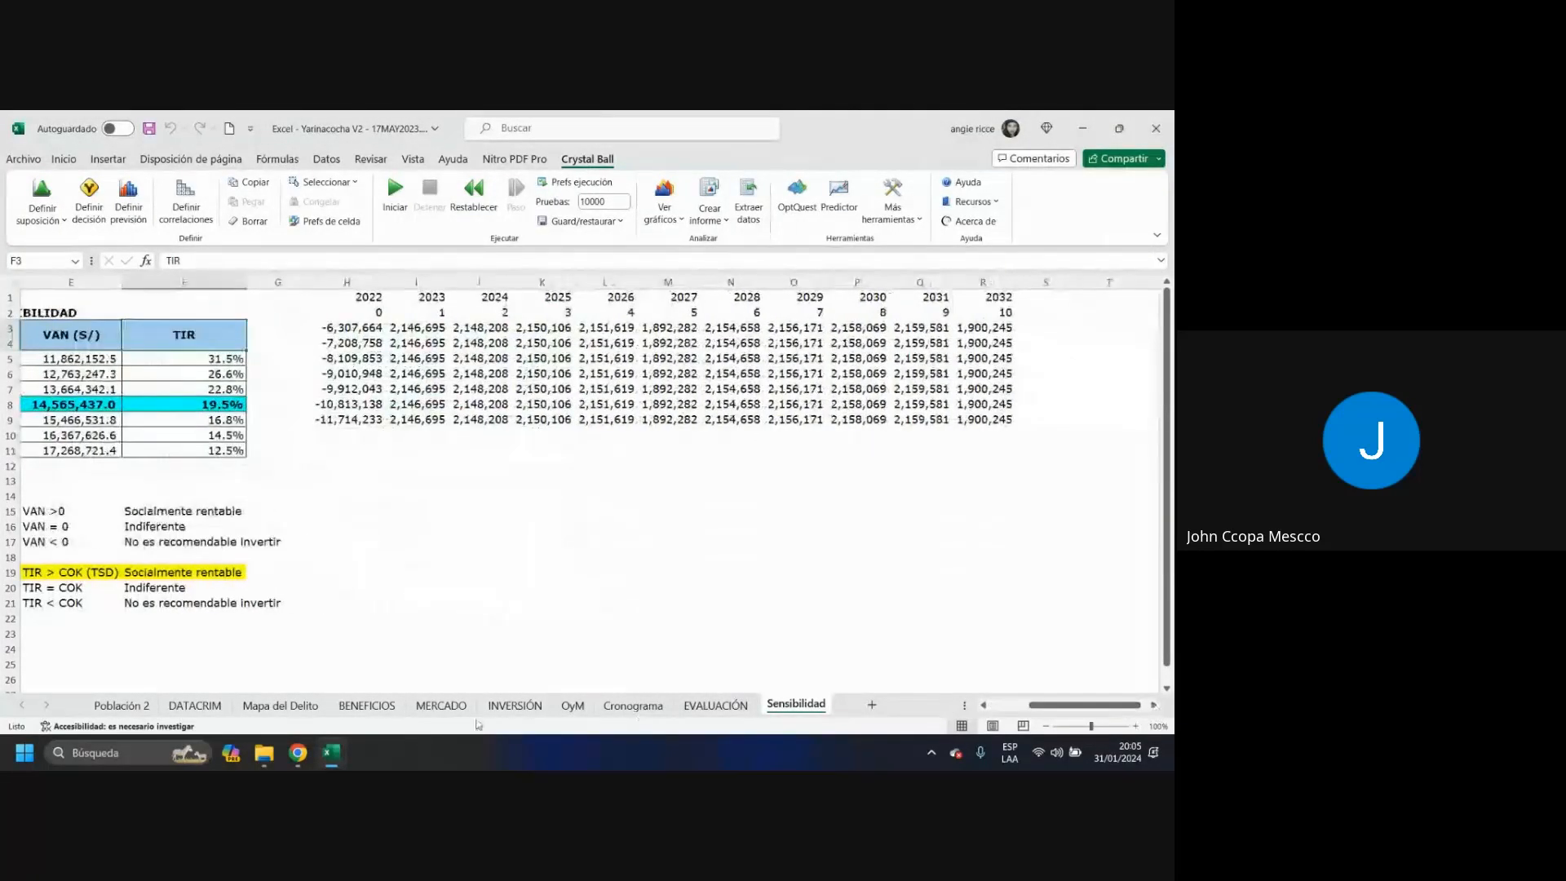
pyautogui.moveTo(331, 753)
pyautogui.click(186, 685)
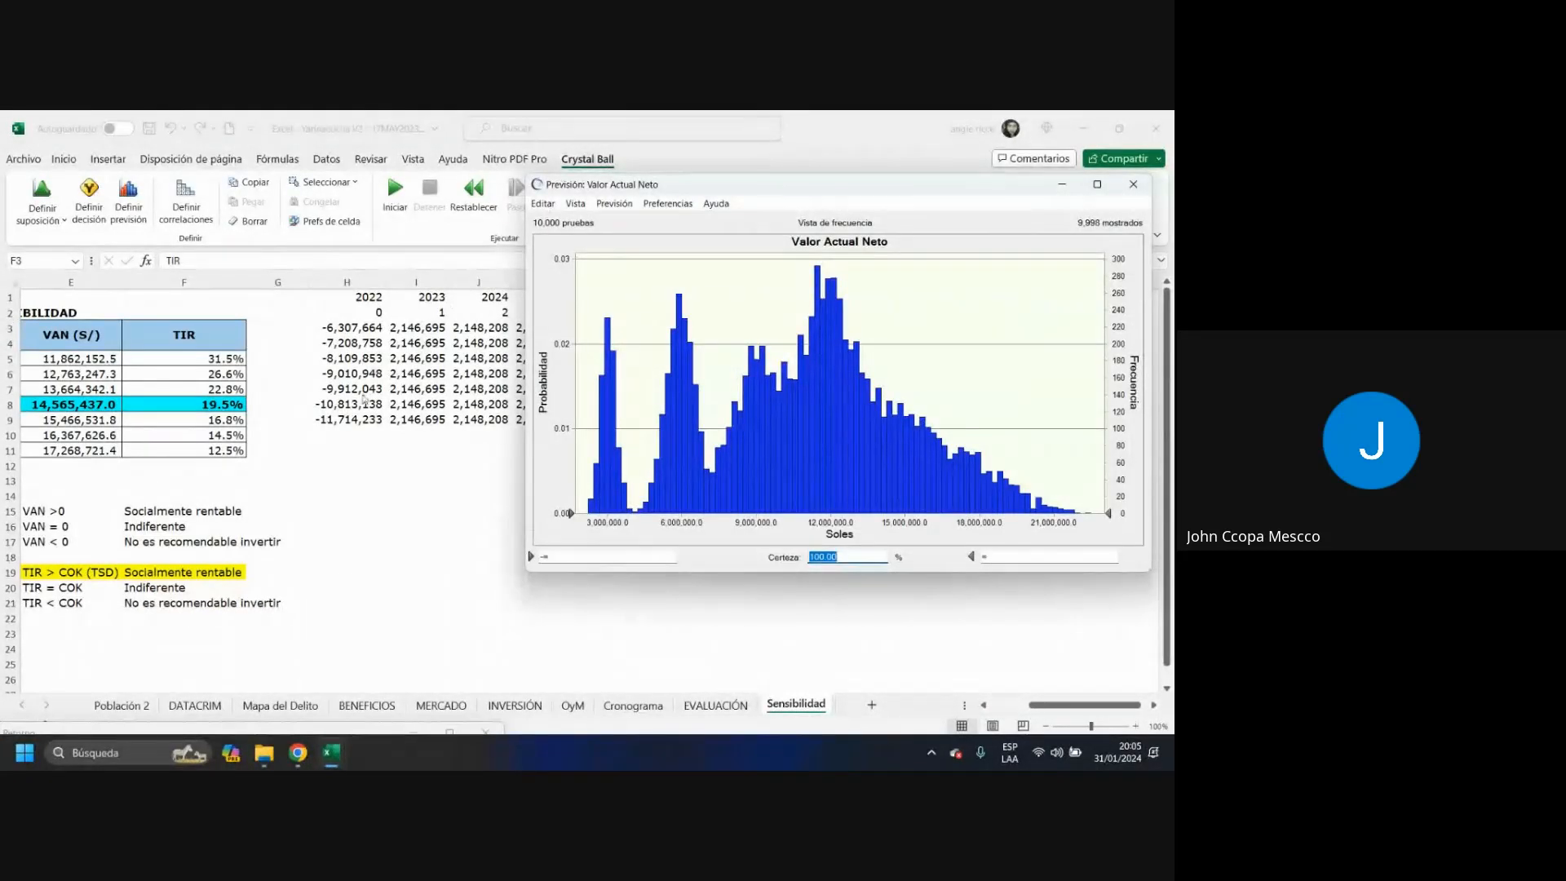
pyautogui.moveTo(634, 174); pyautogui.dragTo(634, 147)
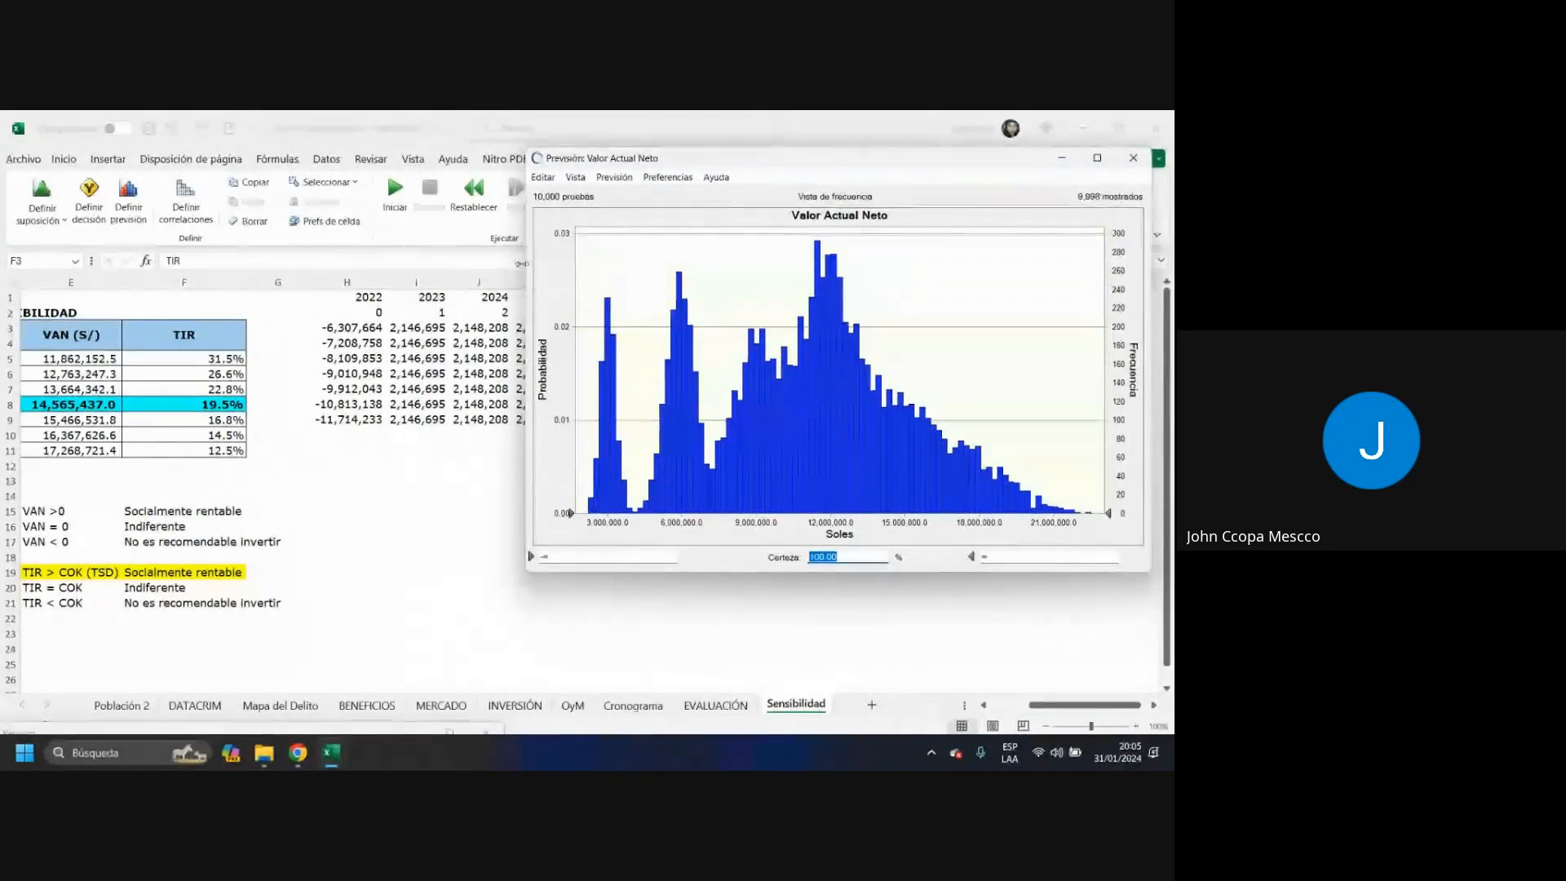
pyautogui.moveTo(526, 275); pyautogui.dragTo(298, 283)
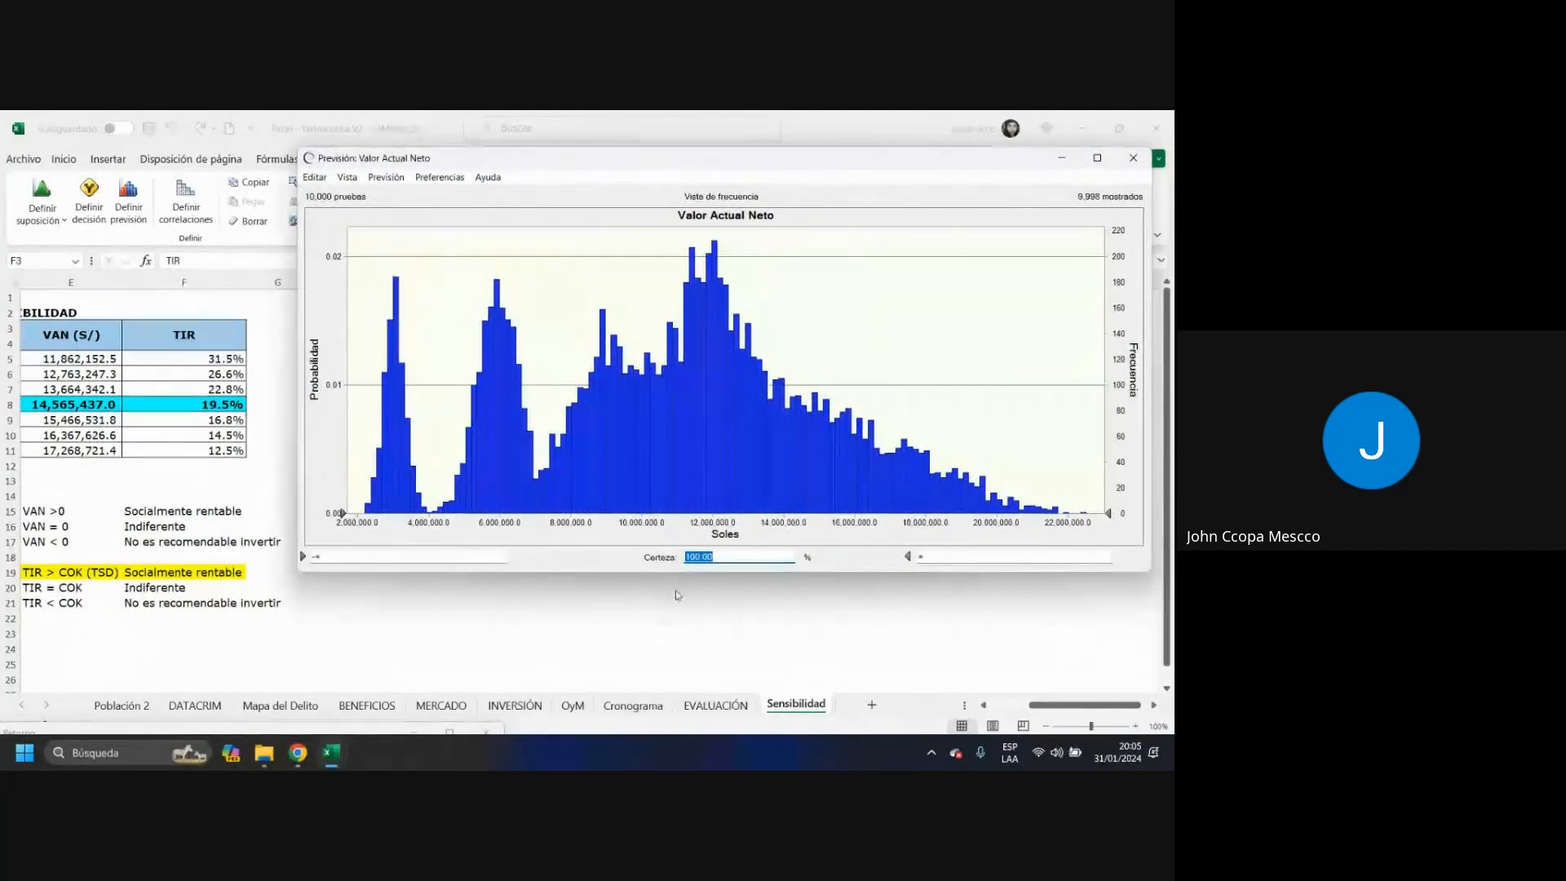
pyautogui.moveTo(684, 576); pyautogui.dragTo(684, 667)
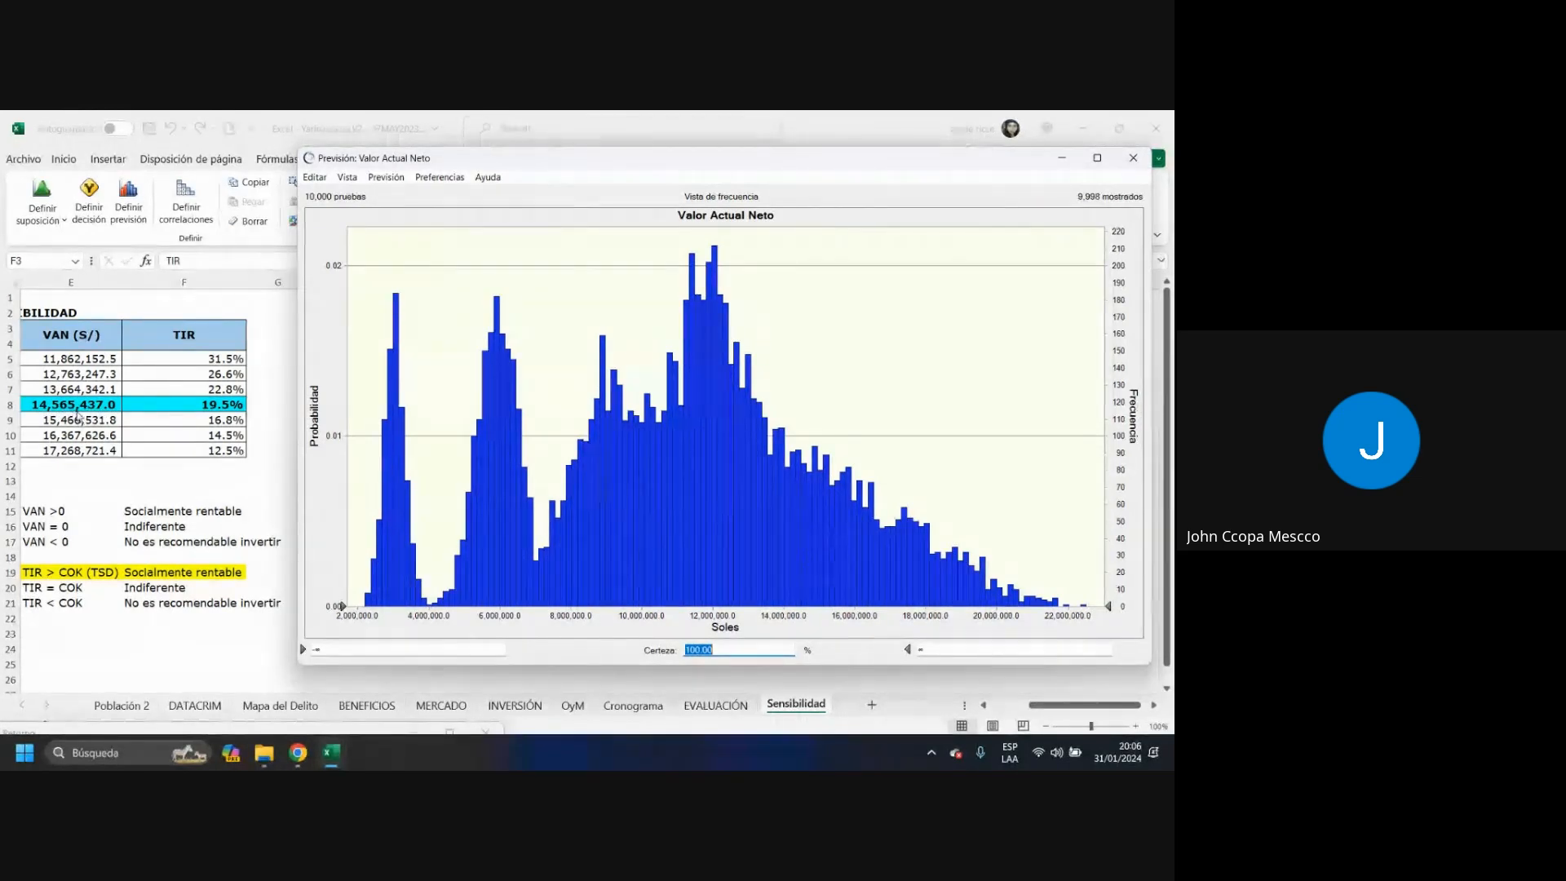
# - Set the lower certainty limit of the Valor Actual Neto forecast to the base-case VAN of 14,565,437
pyautogui.doubleClick(317, 650)
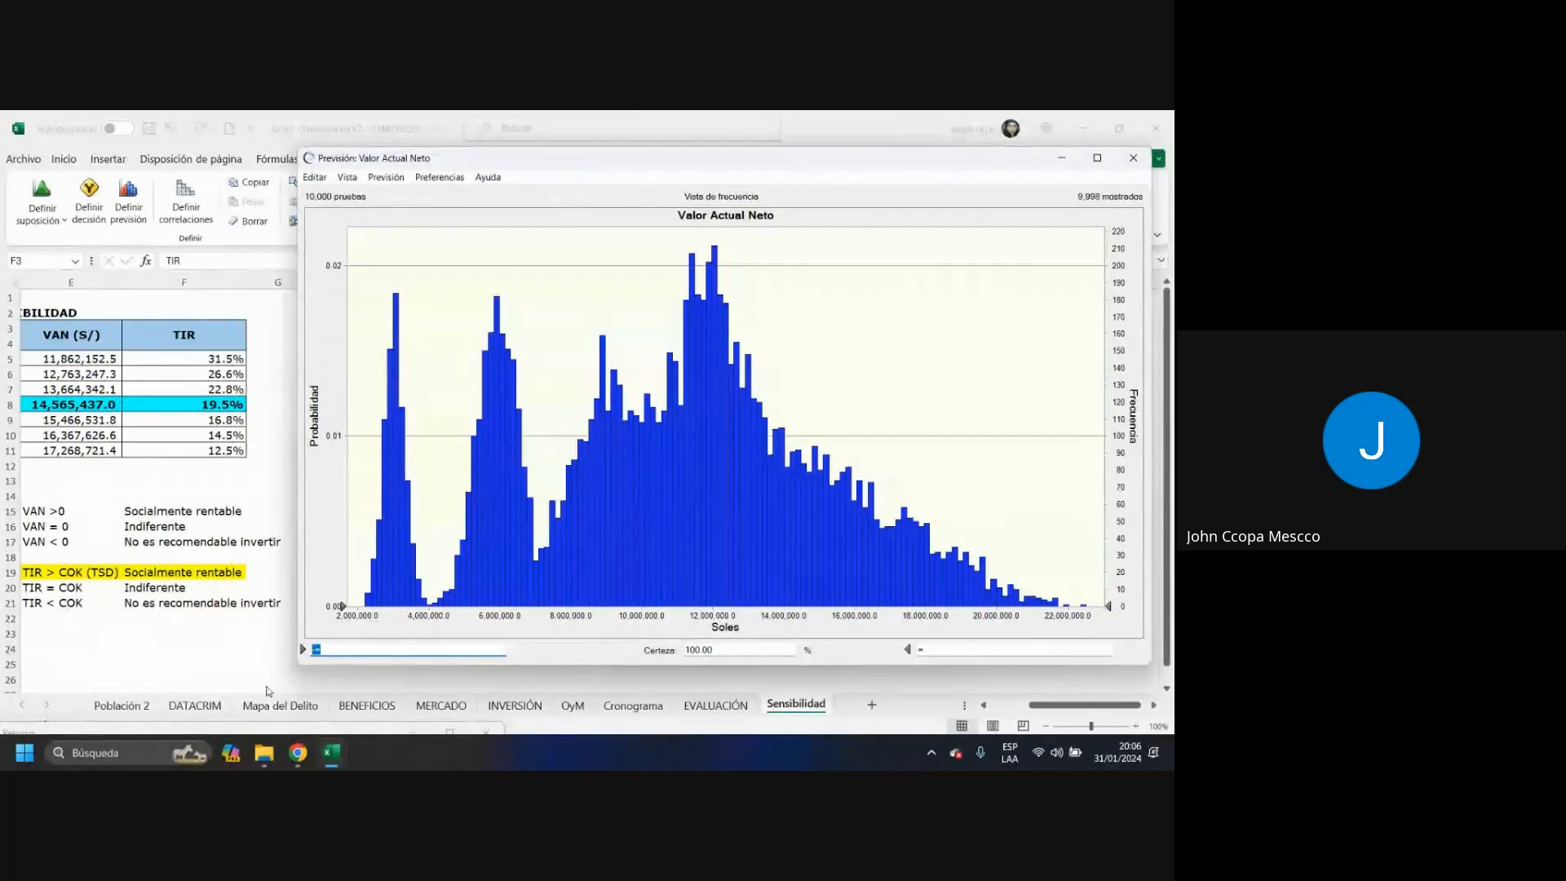
pyautogui.write('14')
pyautogui.write('565,')
pyautogui.write('437')
pyautogui.press('Return')
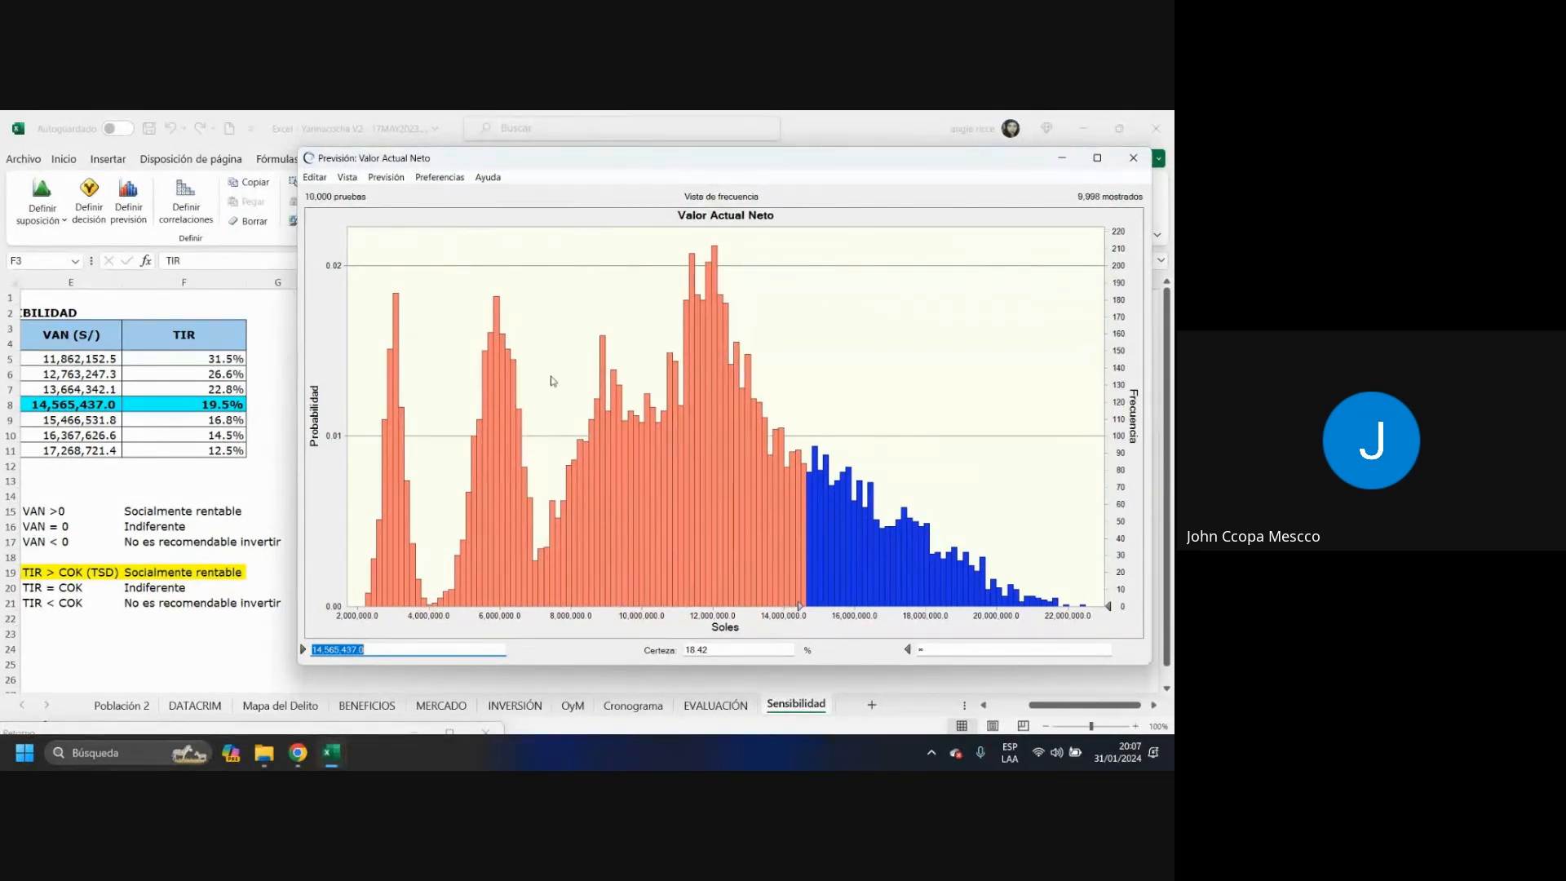
pyautogui.moveTo(331, 767)
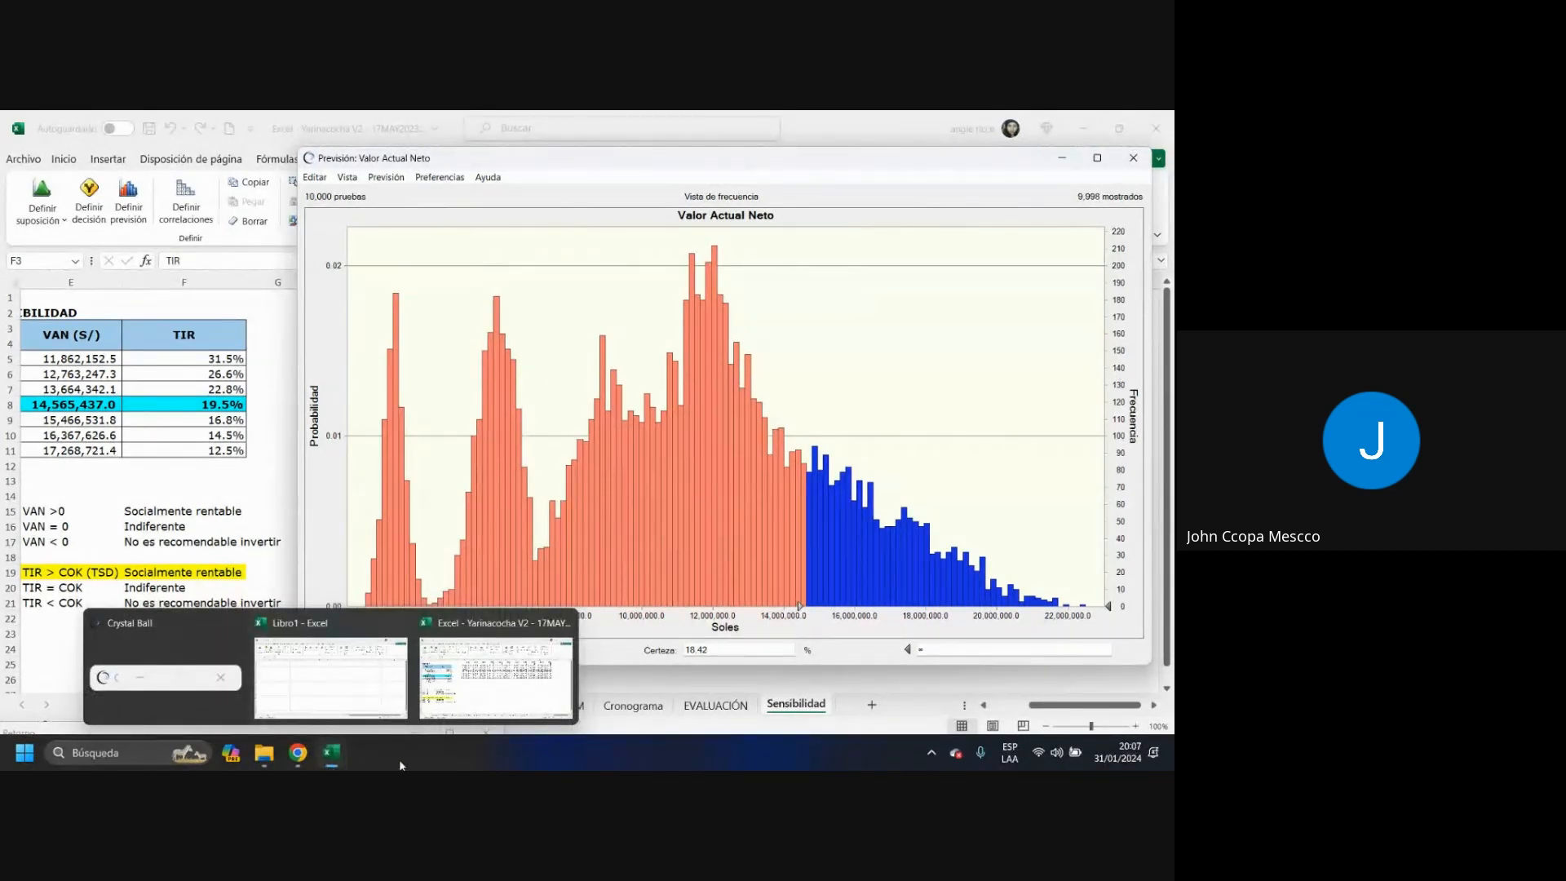
# - Close the Valor Actual Neto forecast chart and open the Tasa Interna de Retorno forecast chart
pyautogui.click(181, 679)
pyautogui.click(1133, 158)
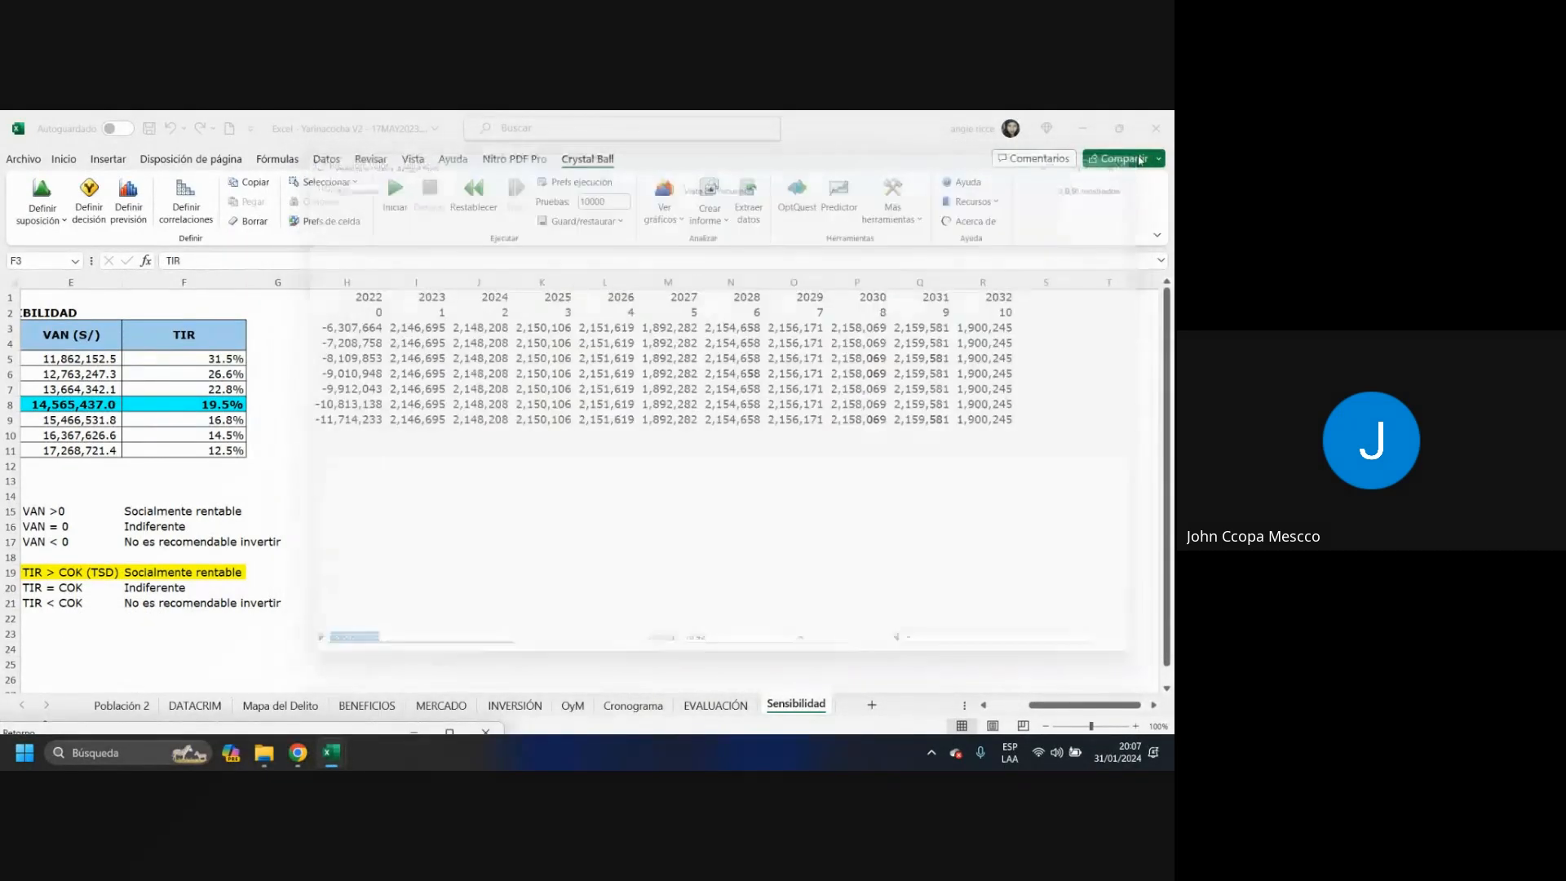
pyautogui.click(663, 204)
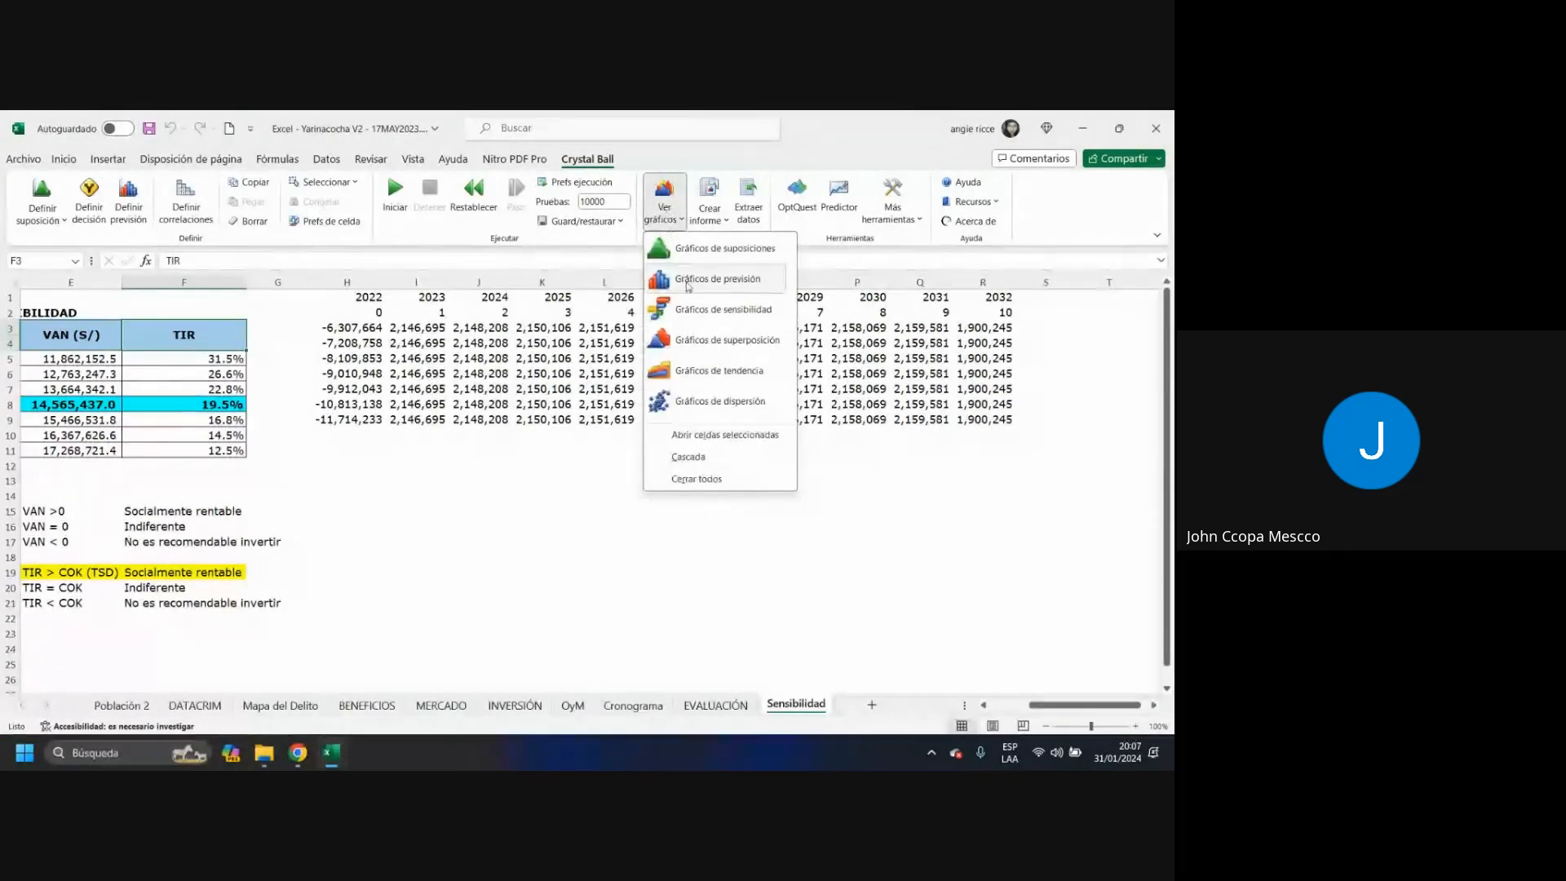
pyautogui.click(730, 285)
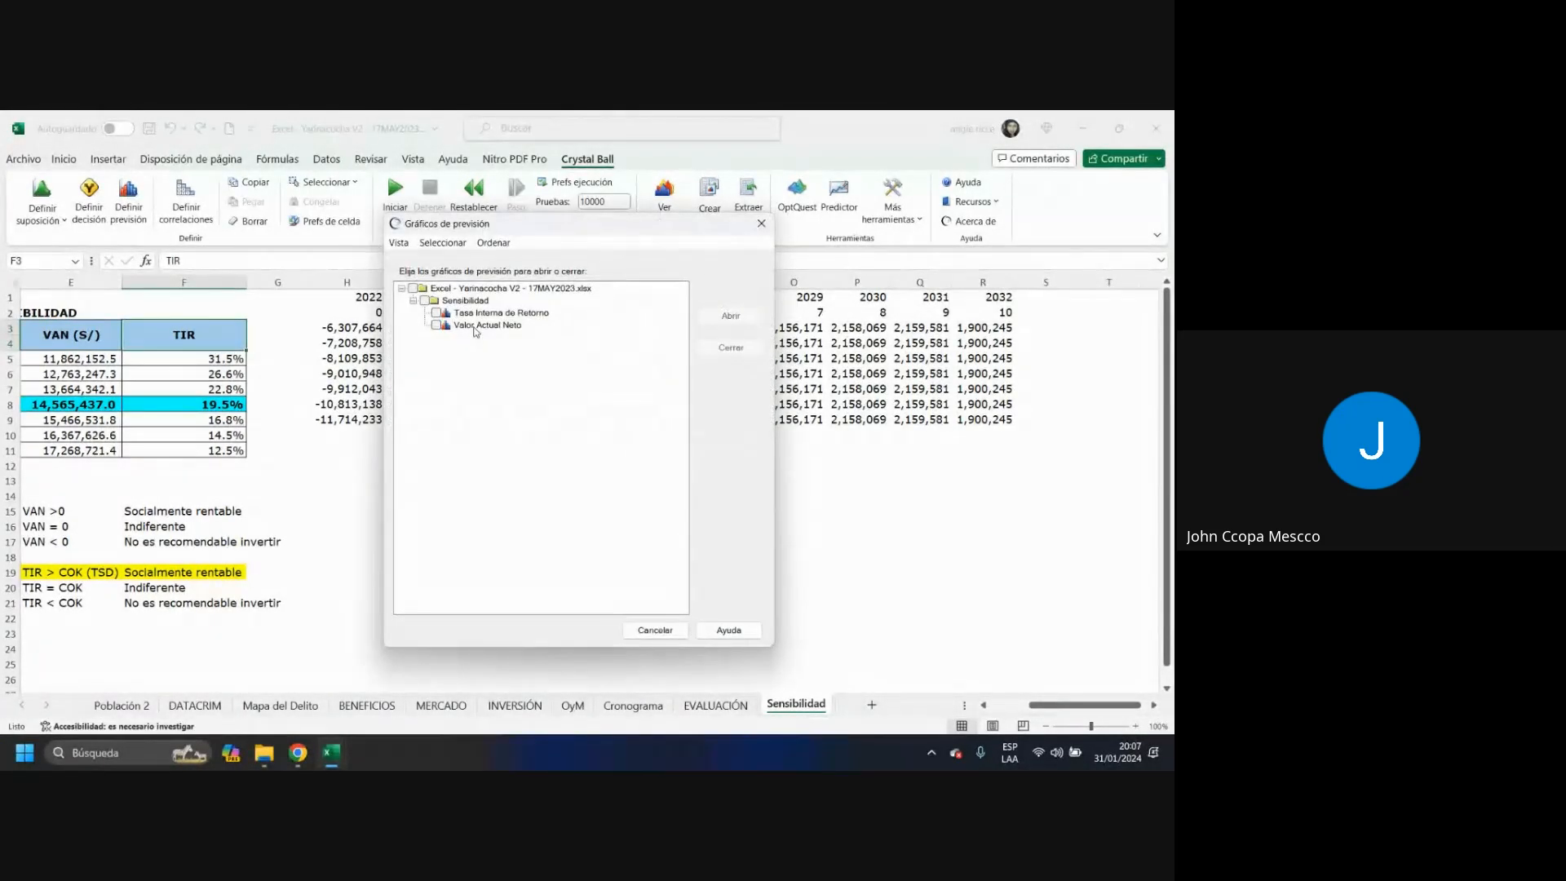
pyautogui.click(489, 313)
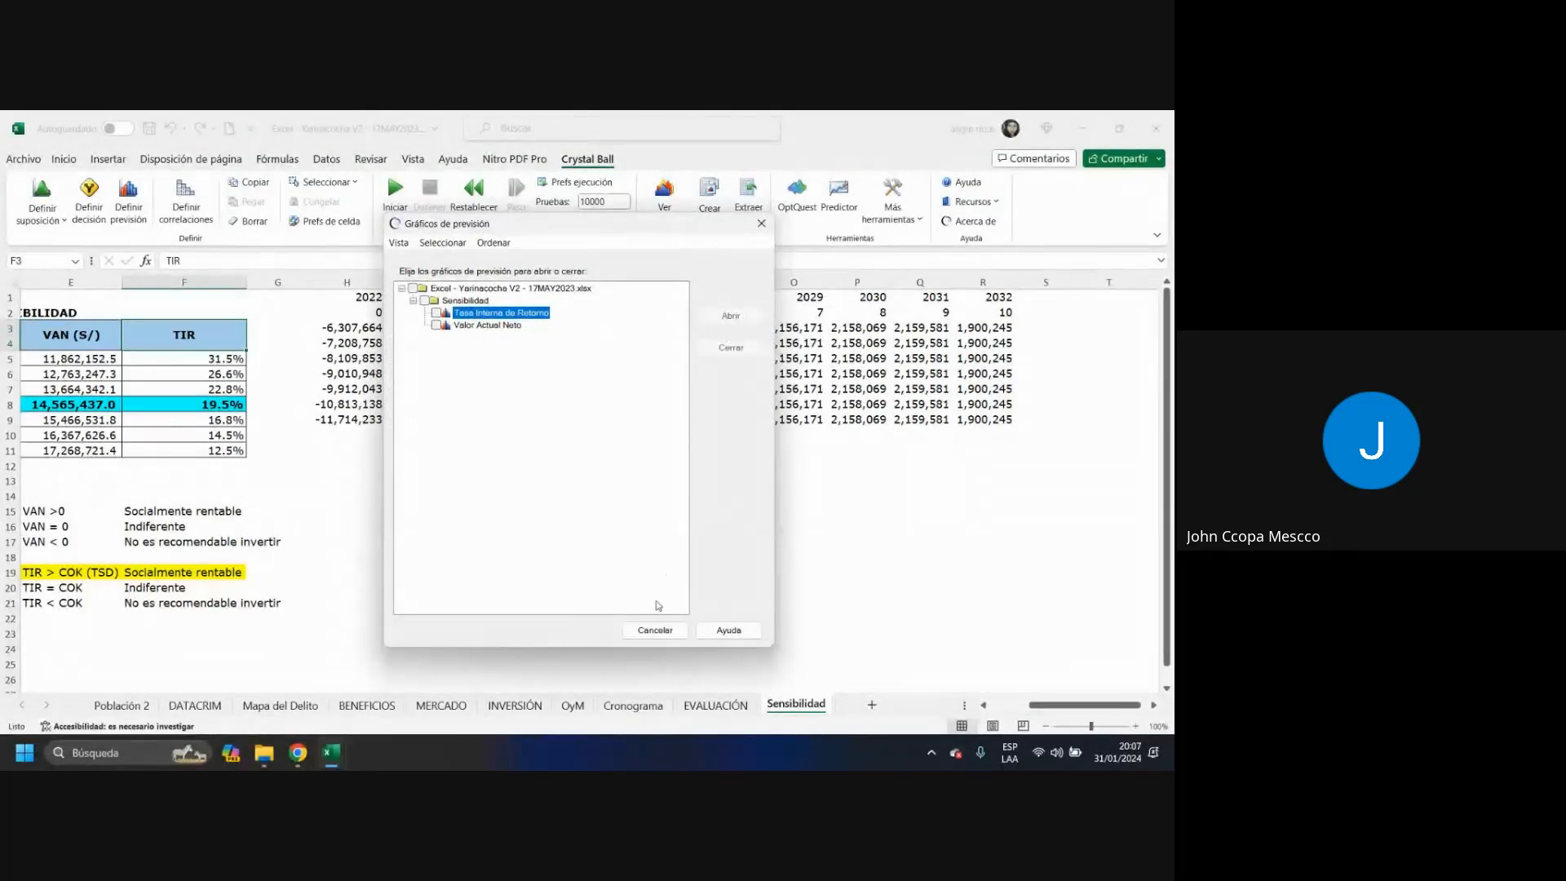
pyautogui.click(439, 324)
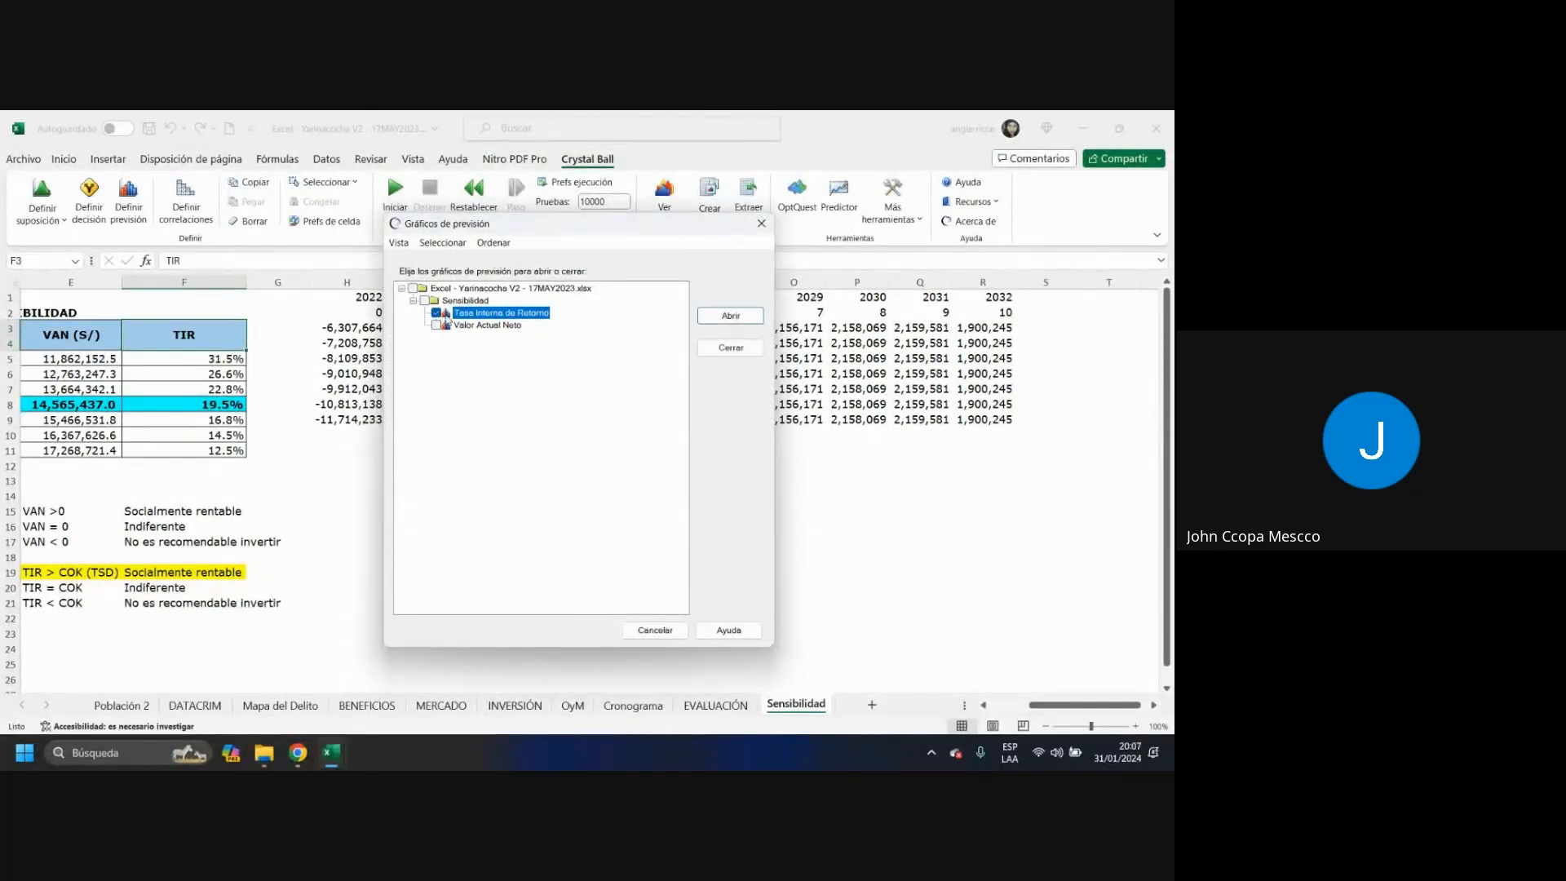
pyautogui.click(730, 316)
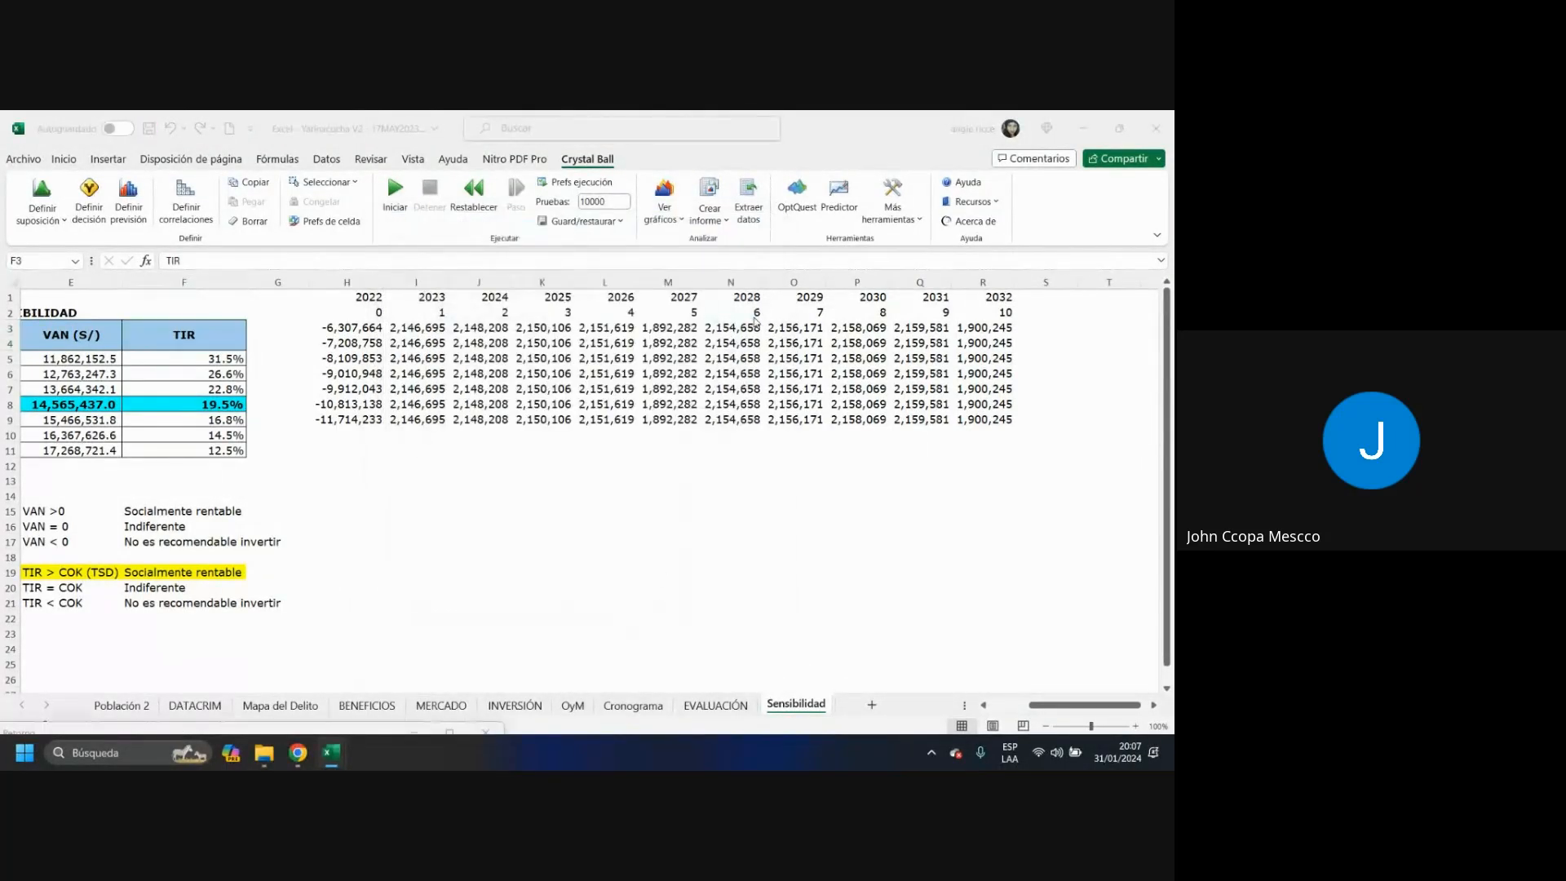
pyautogui.click(361, 734)
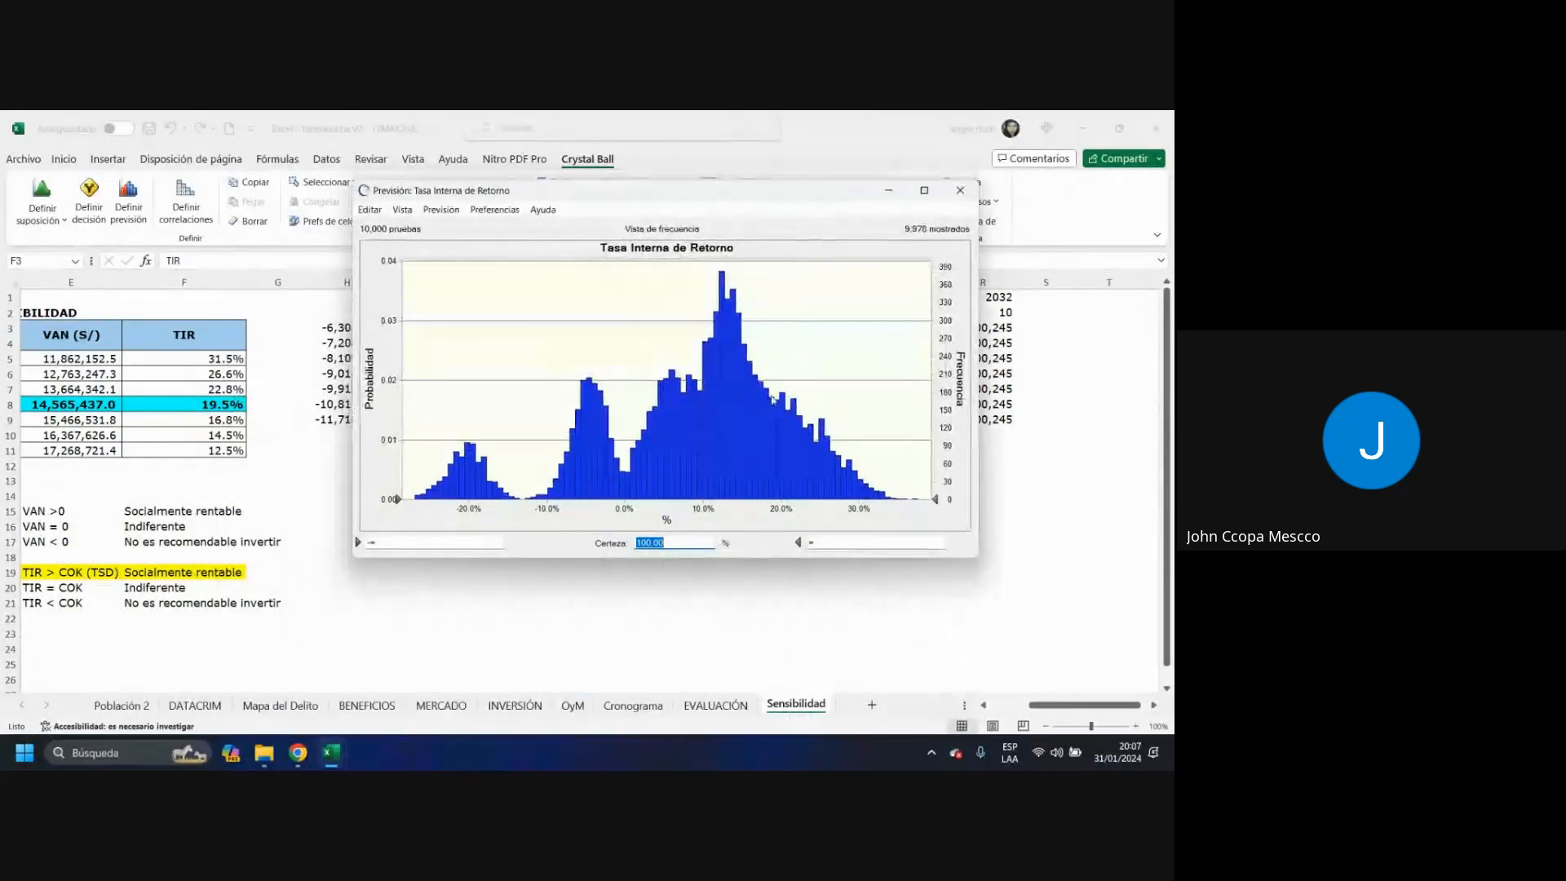
# - Enlarge the Tasa Interna de Retorno forecast chart and set its lower certainty limit to 8%
pyautogui.moveTo(976, 556); pyautogui.dragTo(1123, 657)
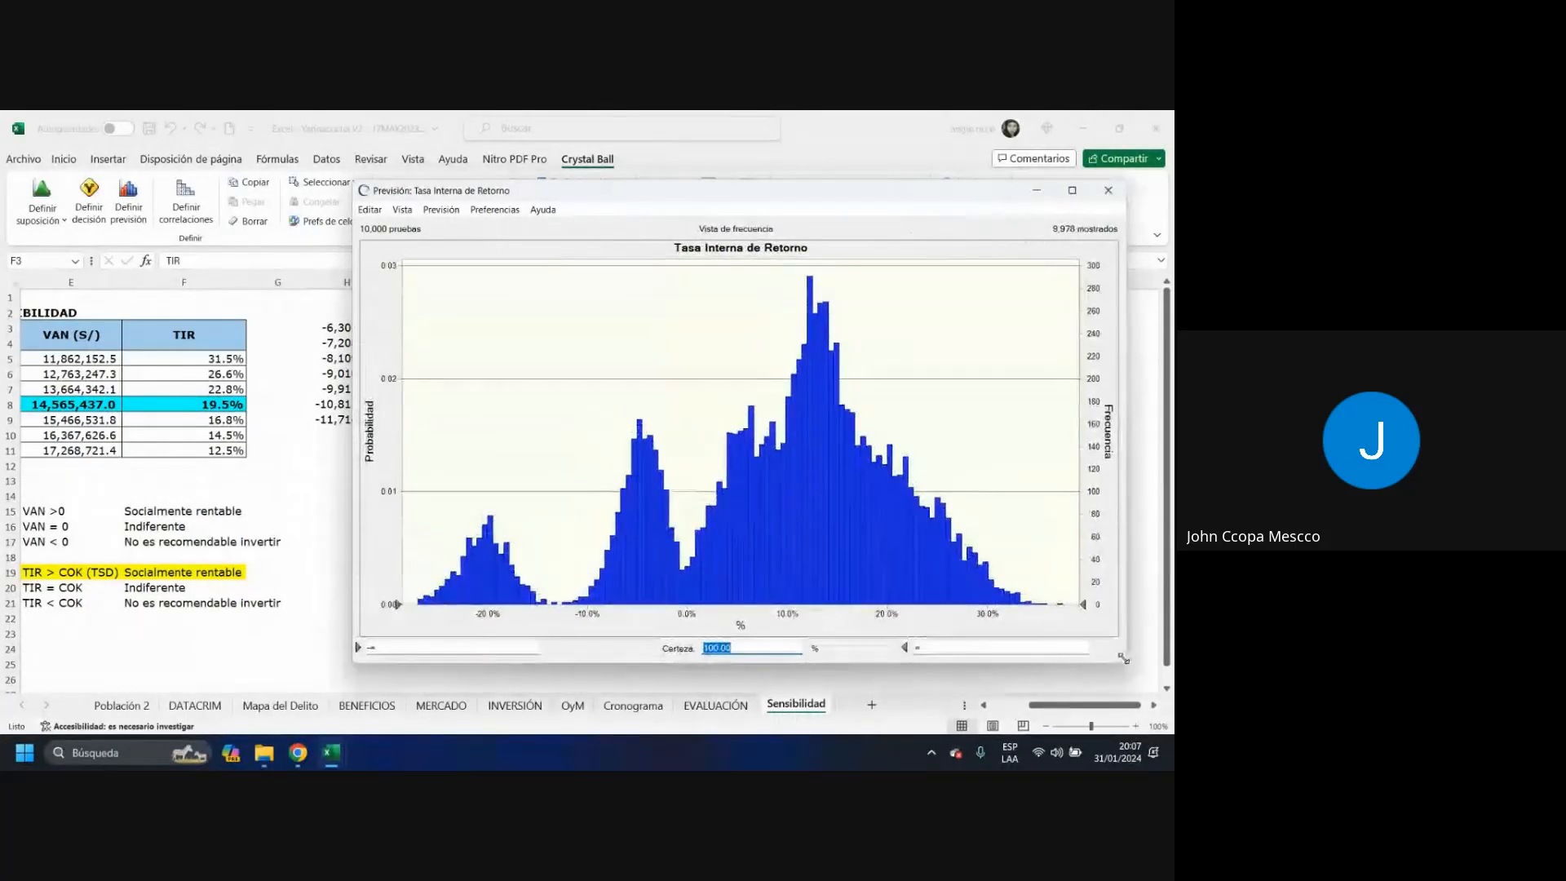
pyautogui.moveTo(353, 182); pyautogui.dragTo(288, 131)
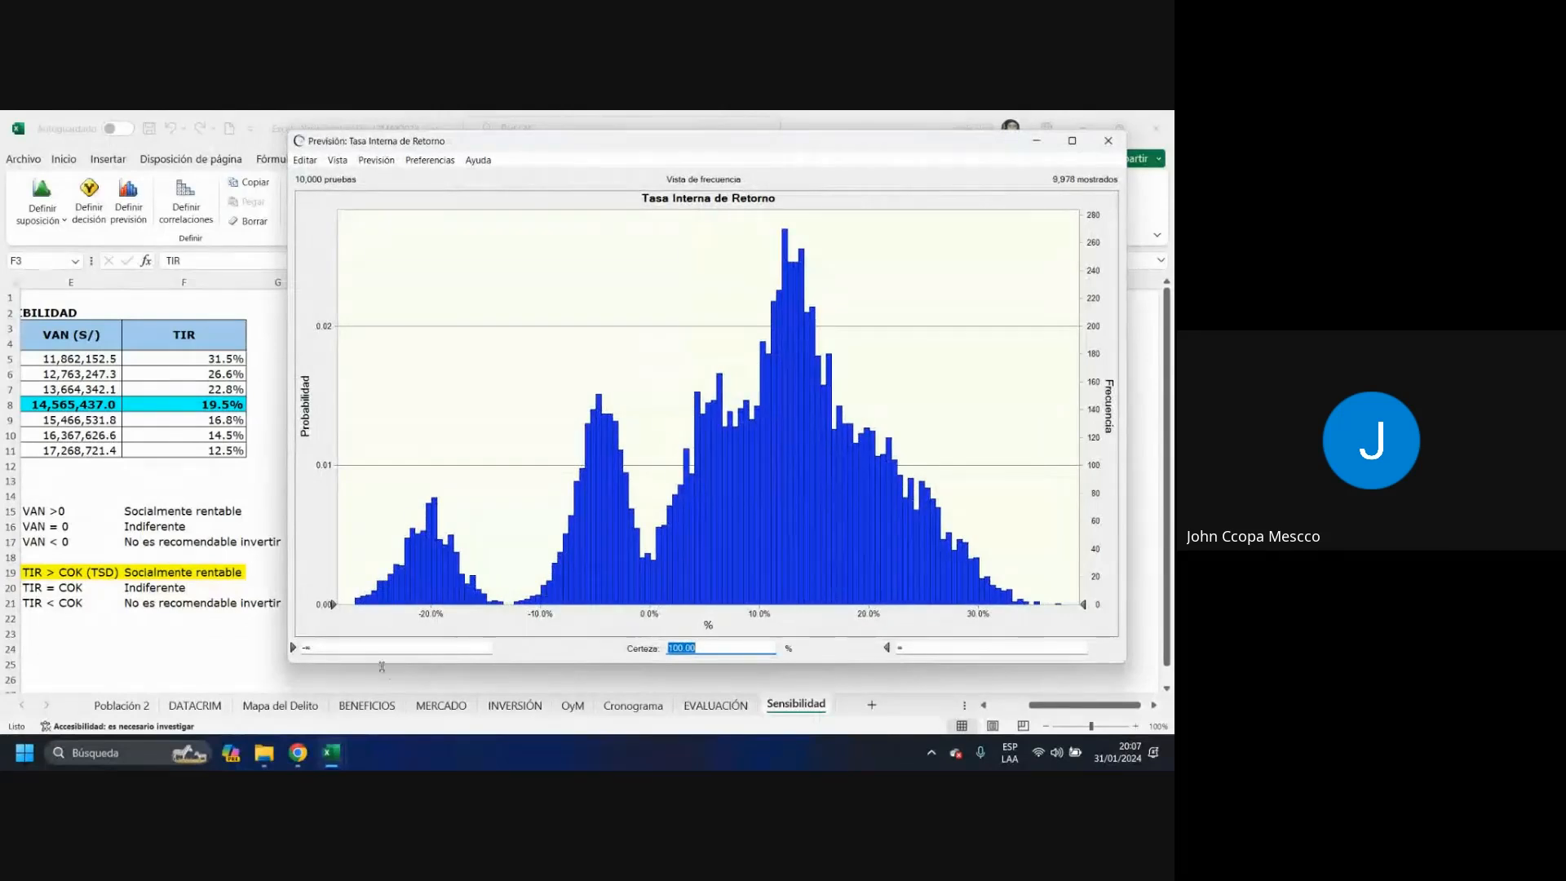
pyautogui.moveTo(351, 648); pyautogui.dragTo(70, 642)
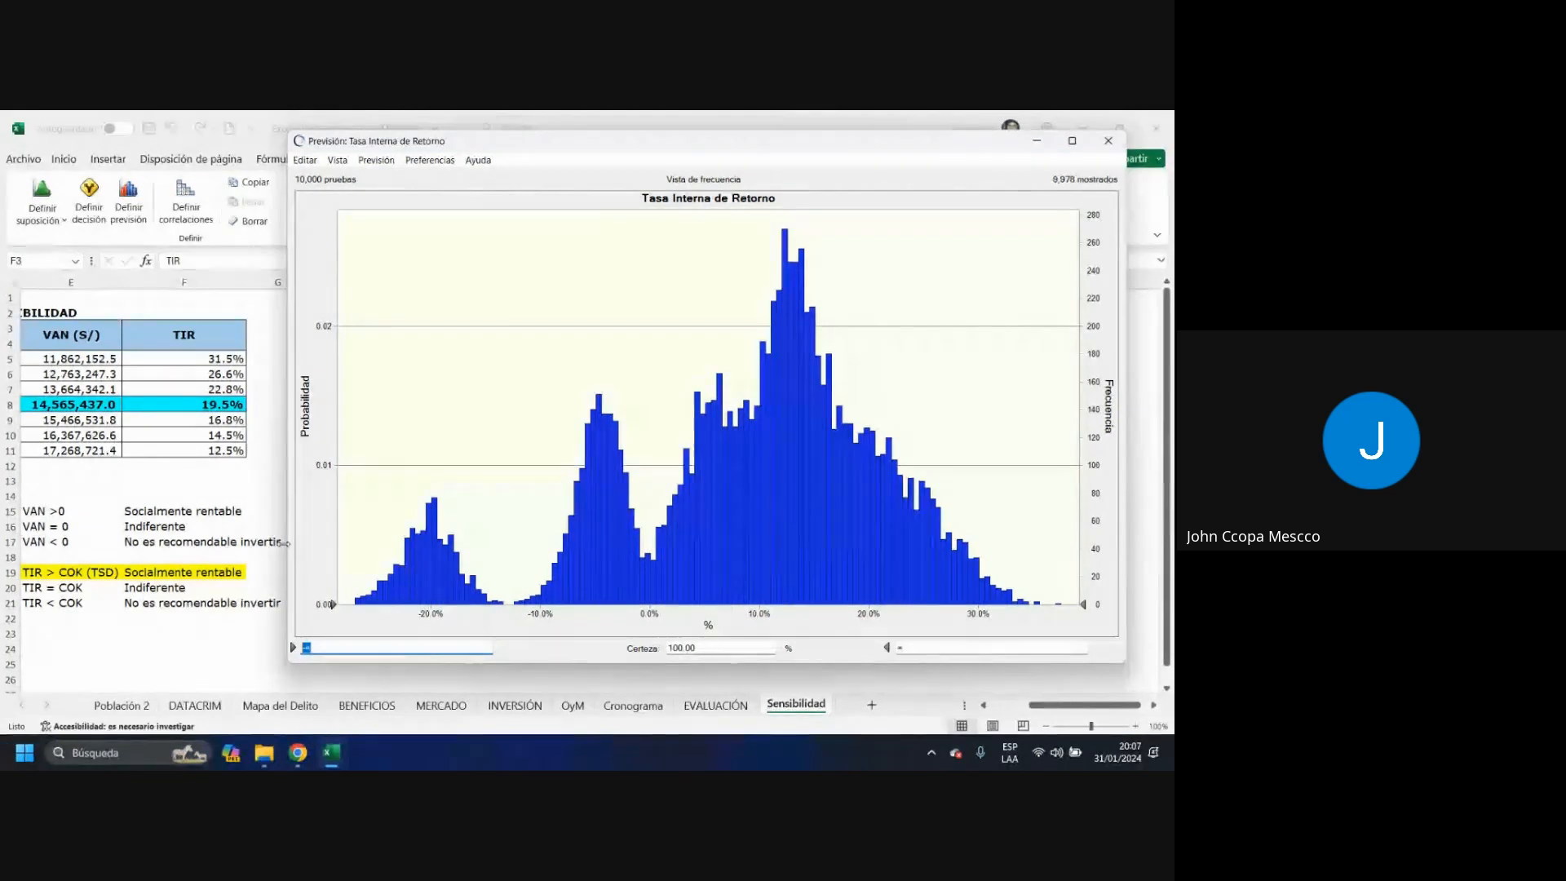
pyautogui.write('8')
pyautogui.press('Return')
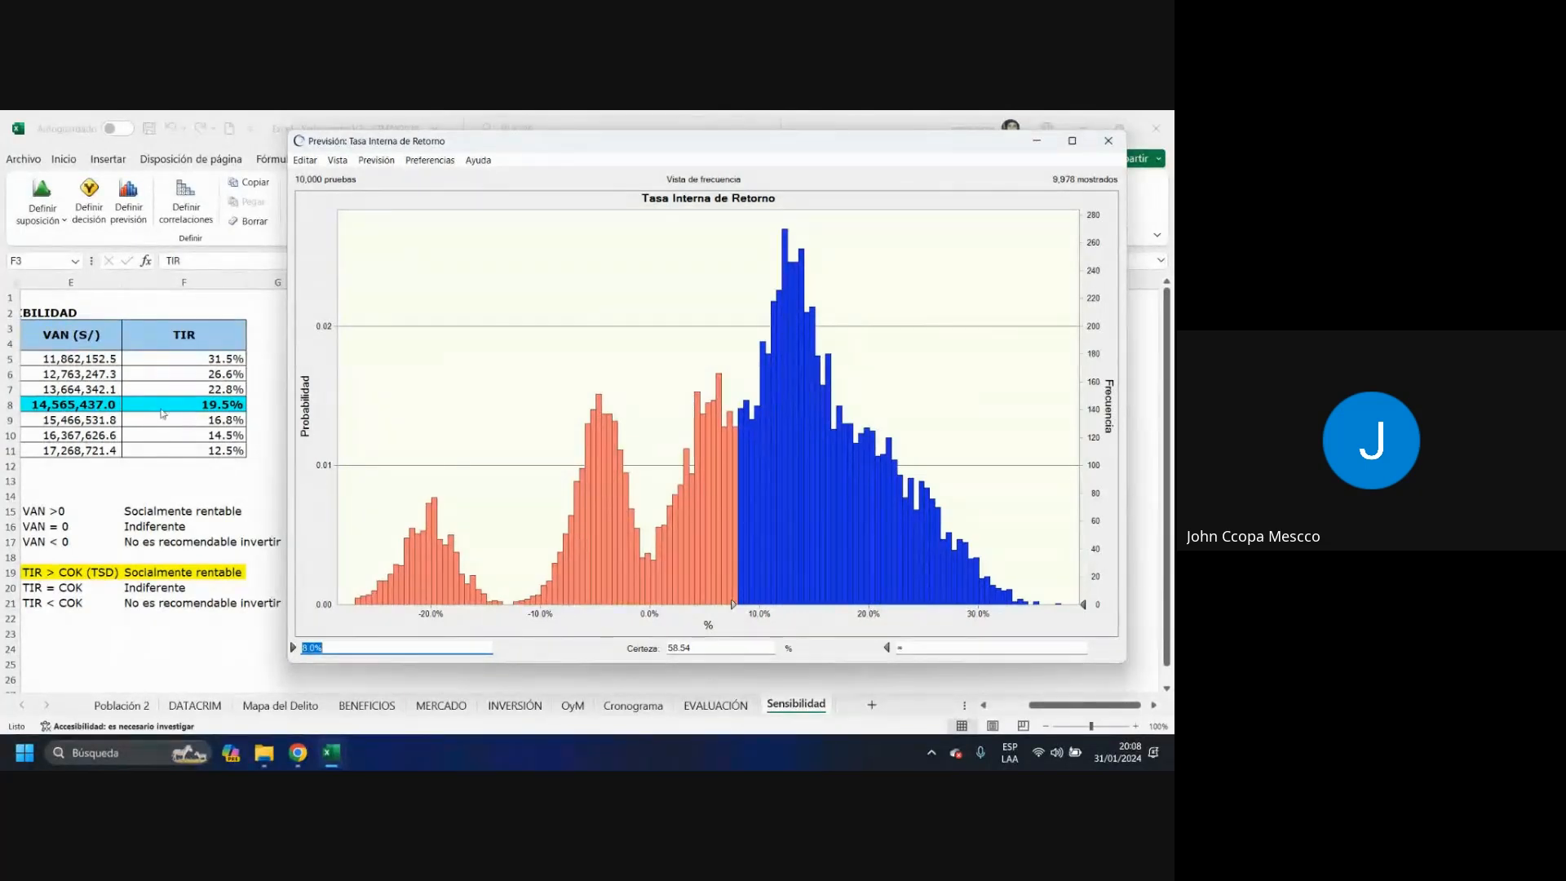
# - Review the 0% variation row of the sensitivity table and bring the Tasa Interna de Retorno forecast chart back into view
pyautogui.moveTo(92, 412); pyautogui.dragTo(236, 424)
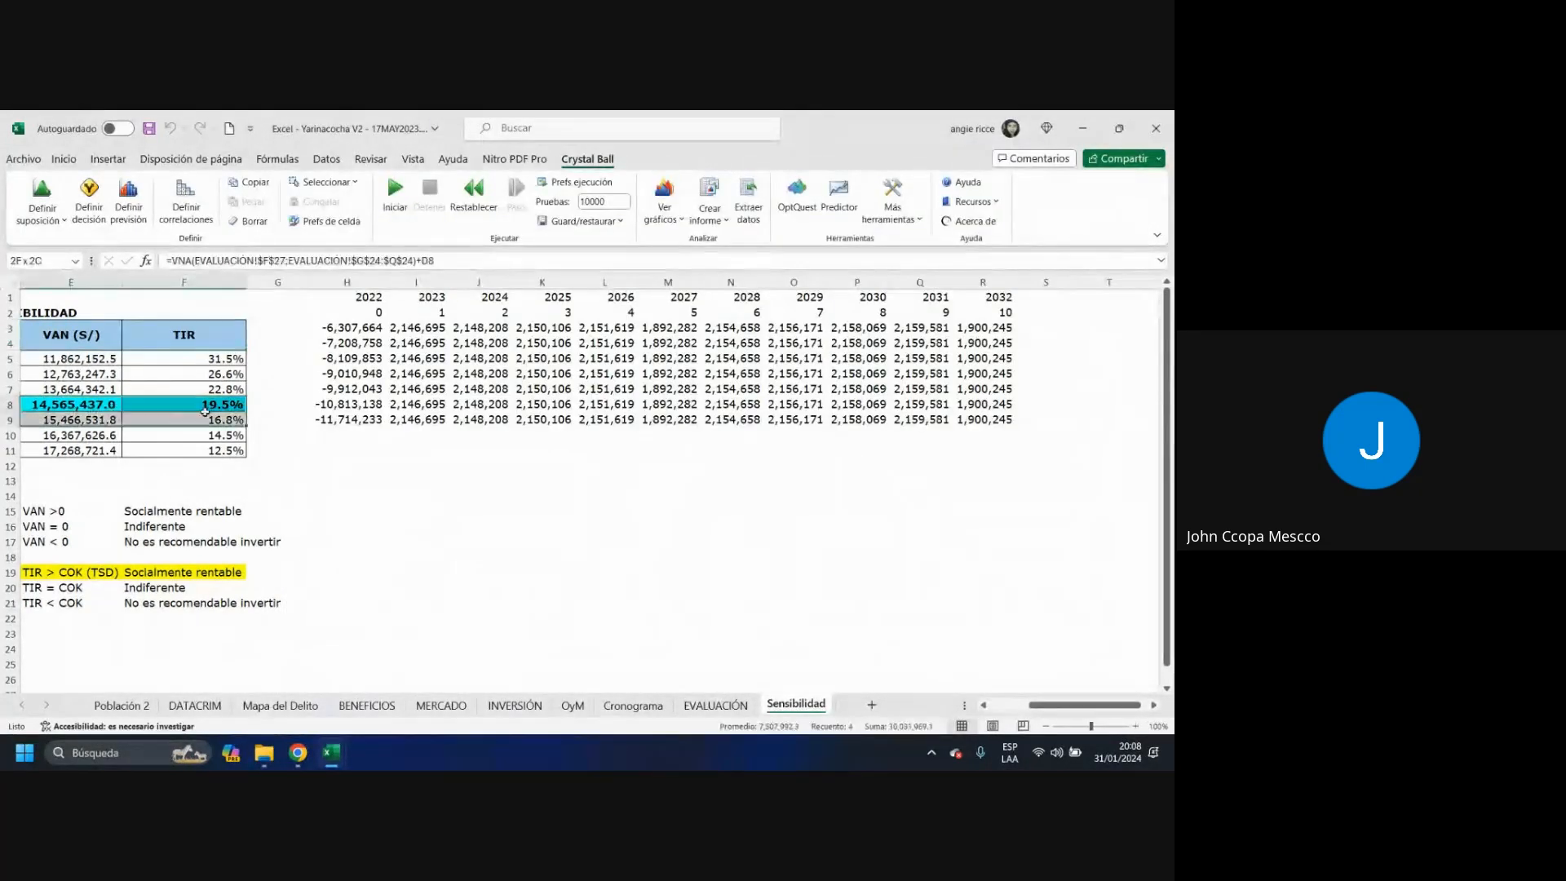
pyautogui.moveTo(1069, 706); pyautogui.dragTo(1029, 706)
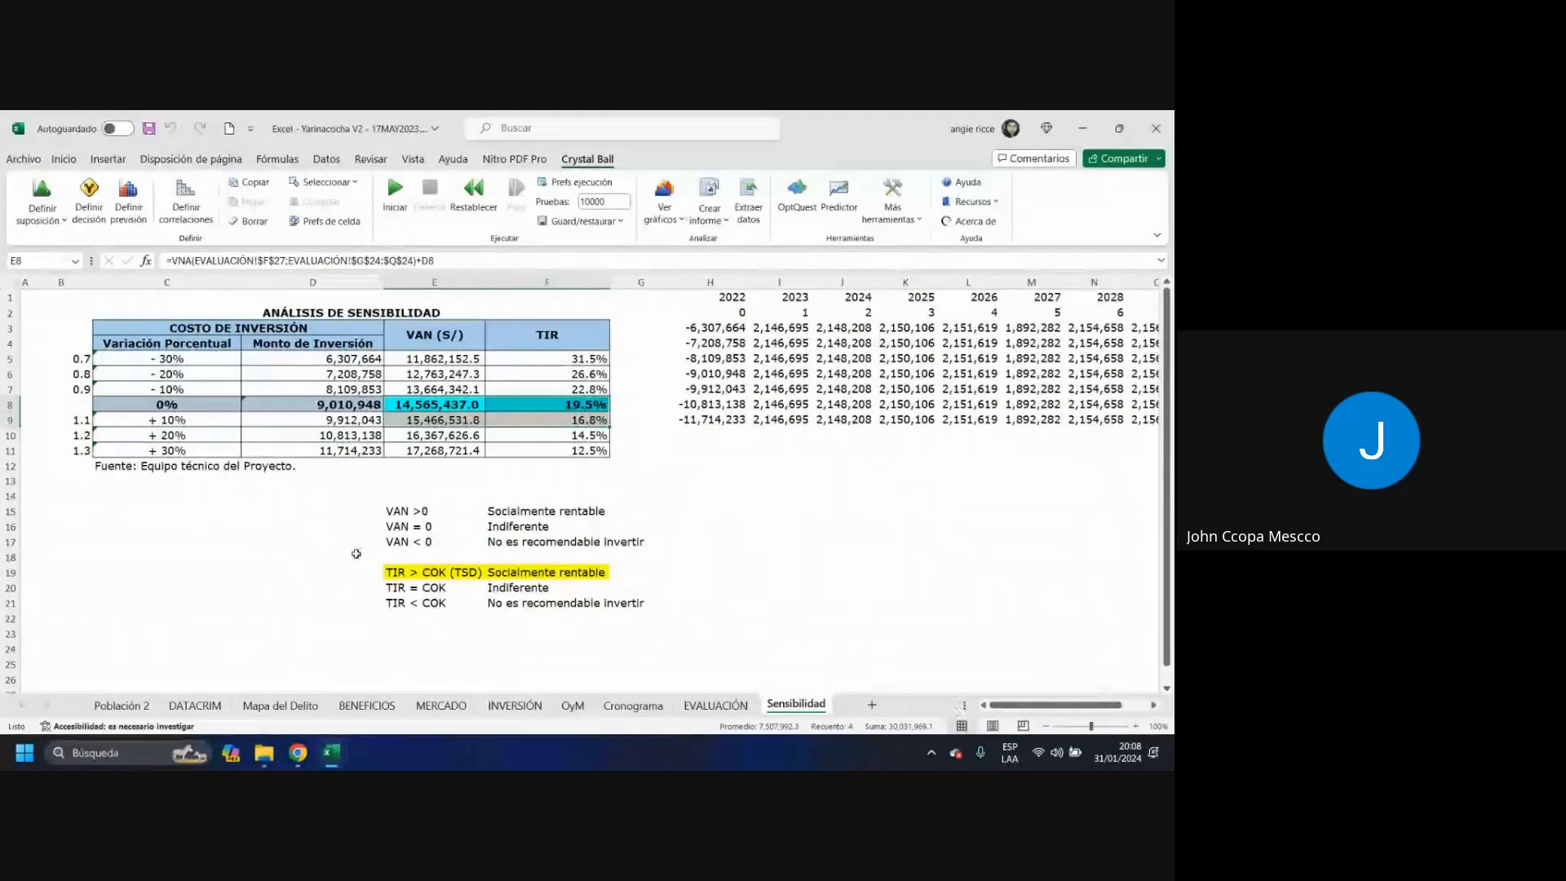
pyautogui.moveTo(317, 406); pyautogui.dragTo(554, 406)
pyautogui.click(451, 406)
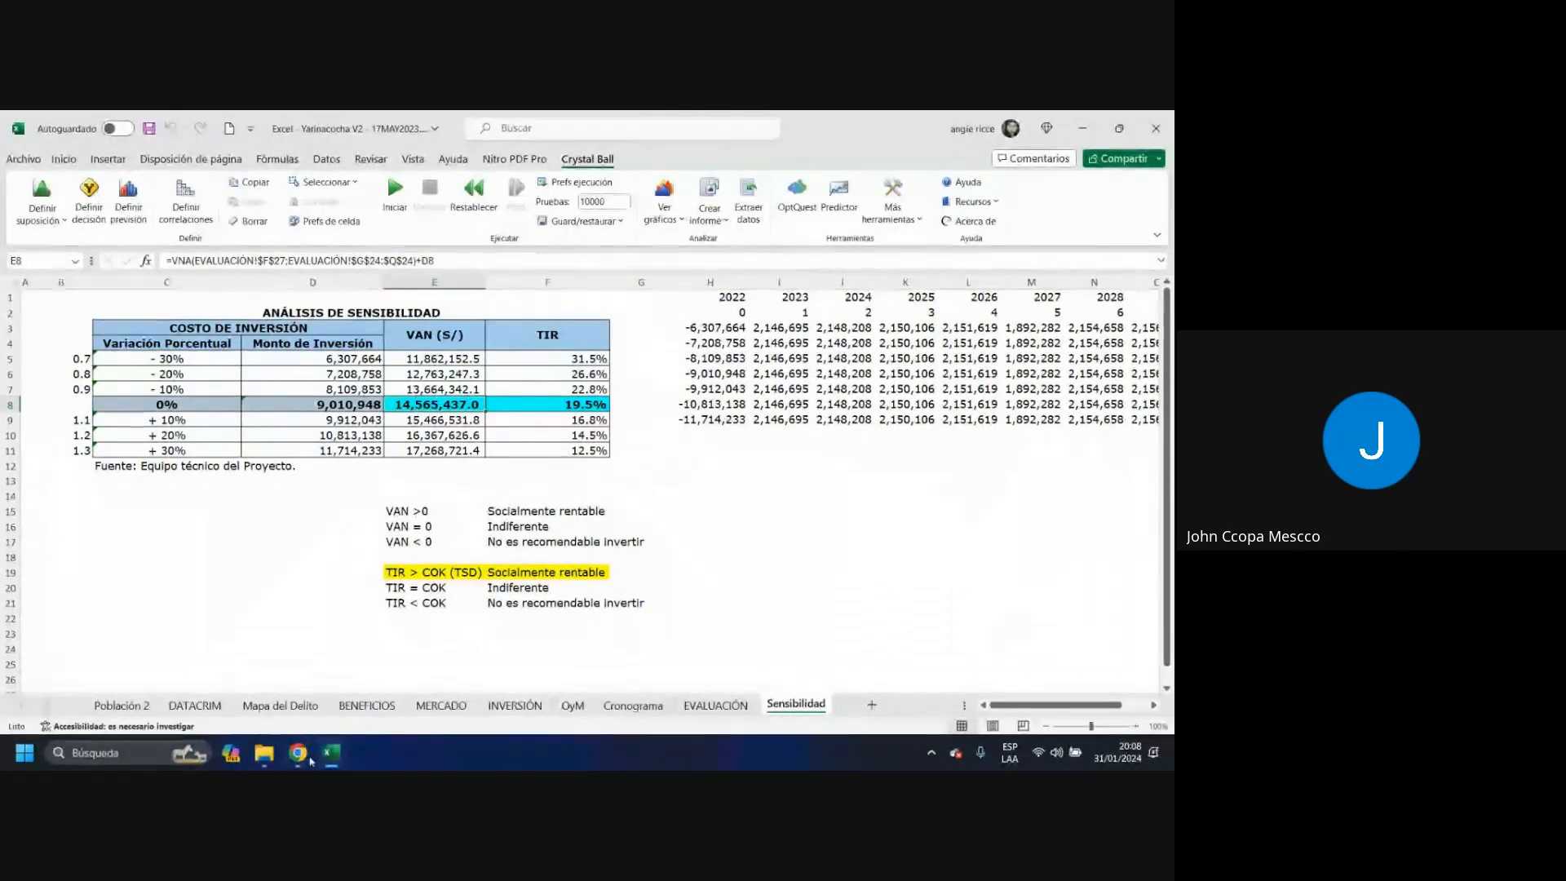
pyautogui.moveTo(330, 753)
pyautogui.click(142, 698)
pyautogui.moveTo(325, 752)
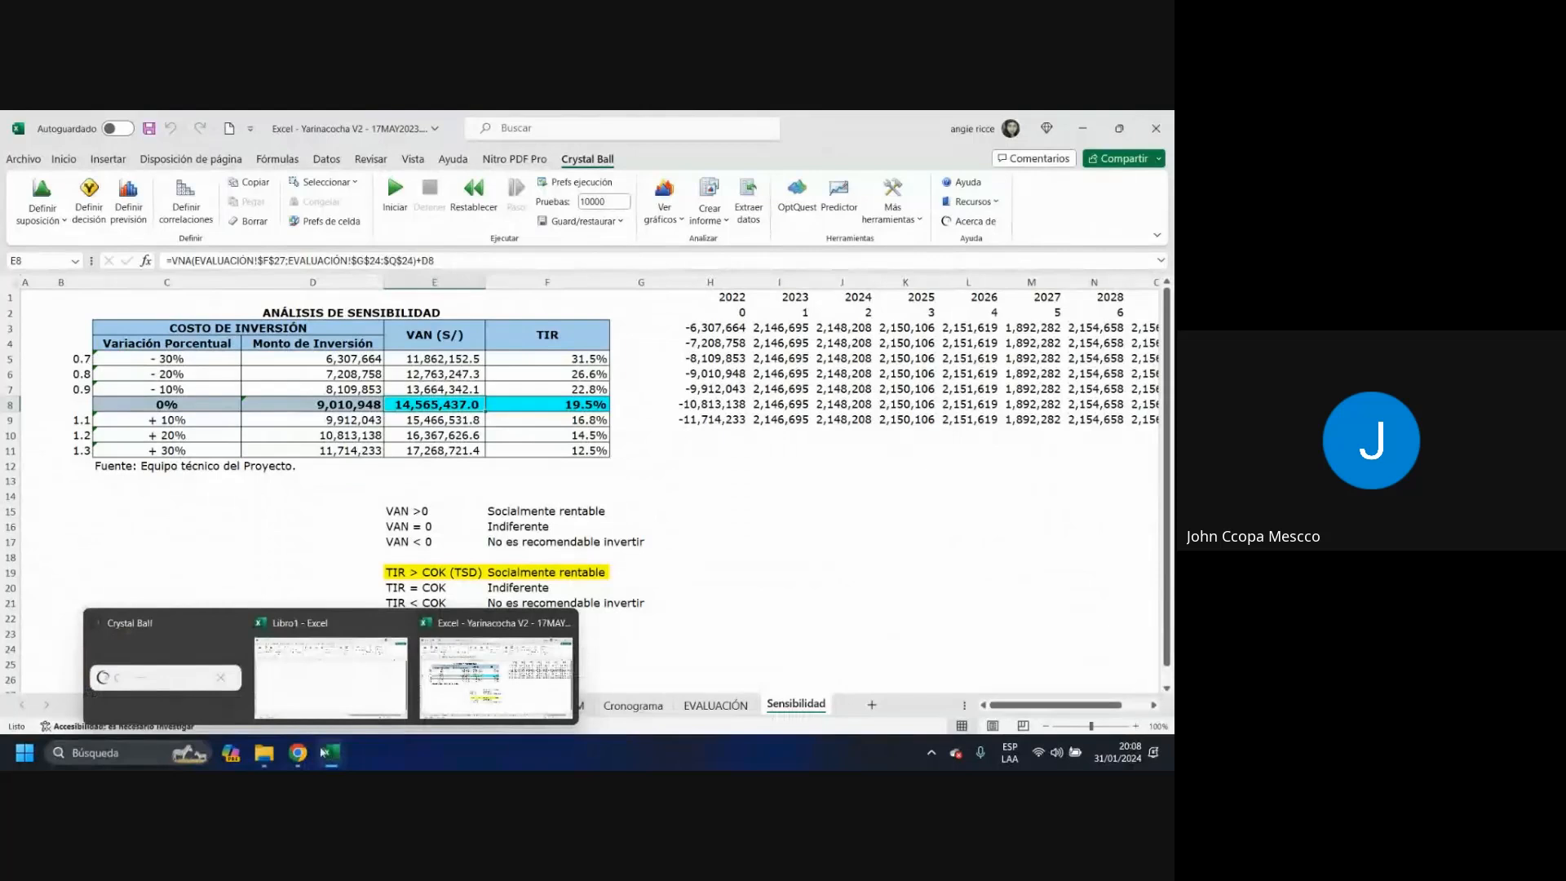
pyautogui.click(196, 692)
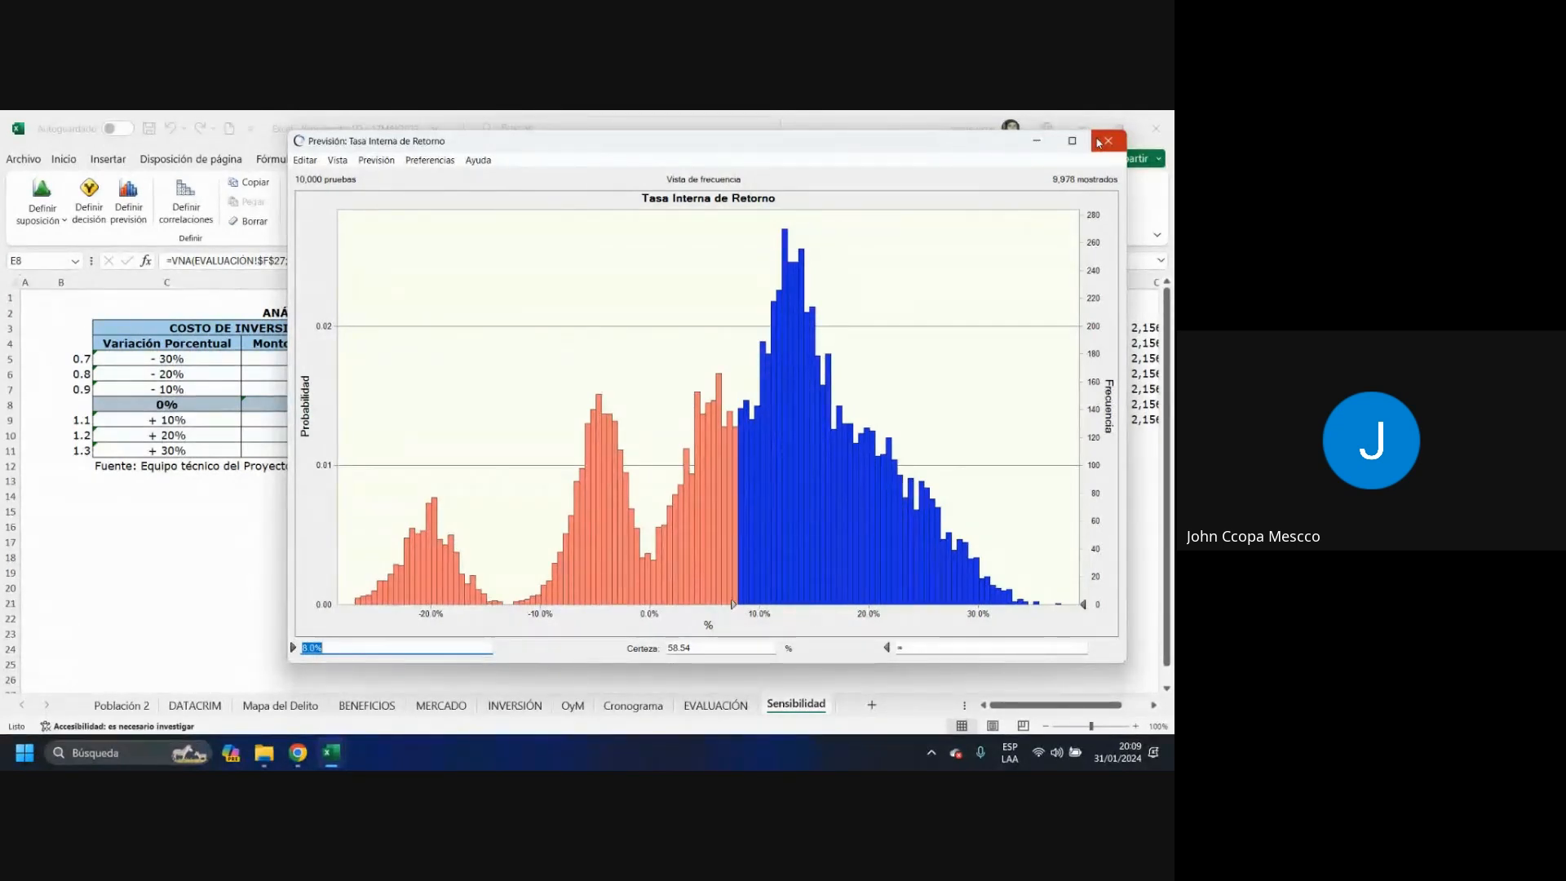
# - Close the forecast chart and create a new sensitivity chart targeting the Tasa Interna de Retorno forecast
pyautogui.click(1107, 141)
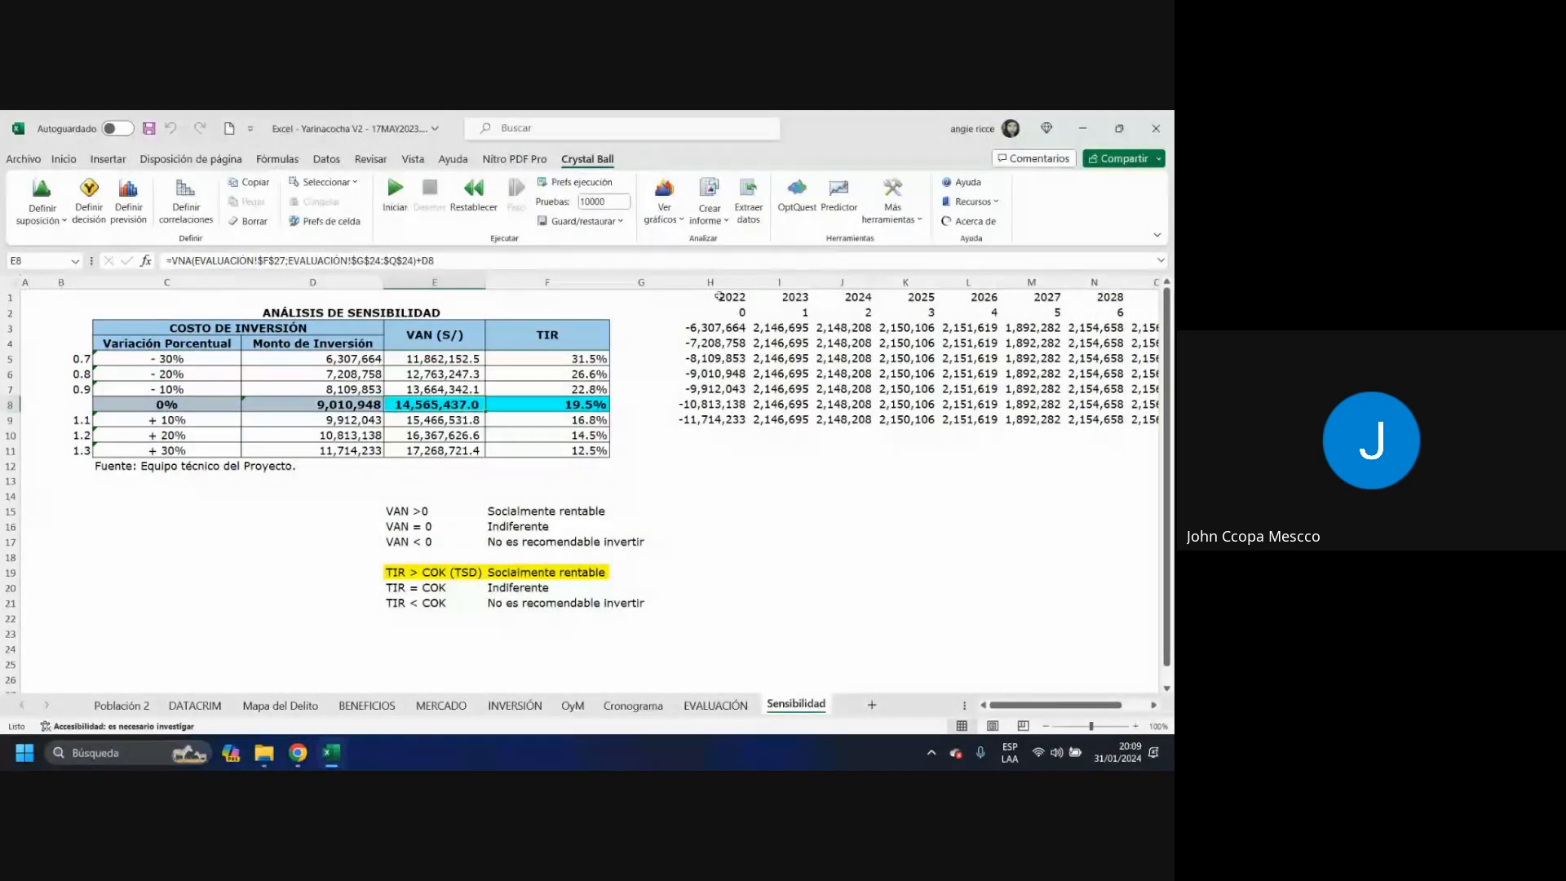
pyautogui.click(665, 213)
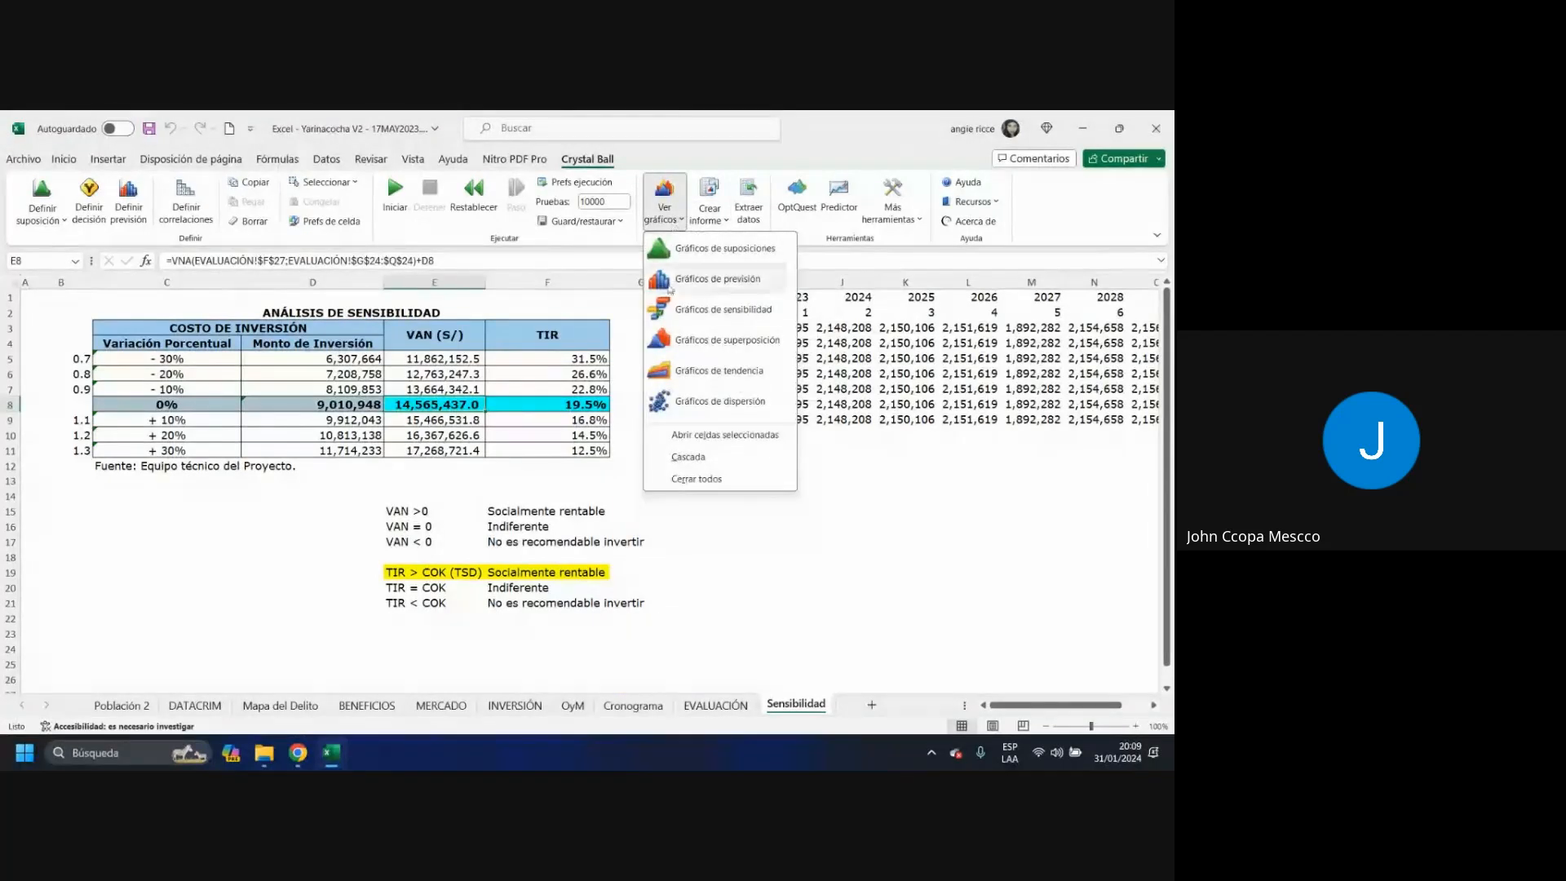
pyautogui.click(683, 317)
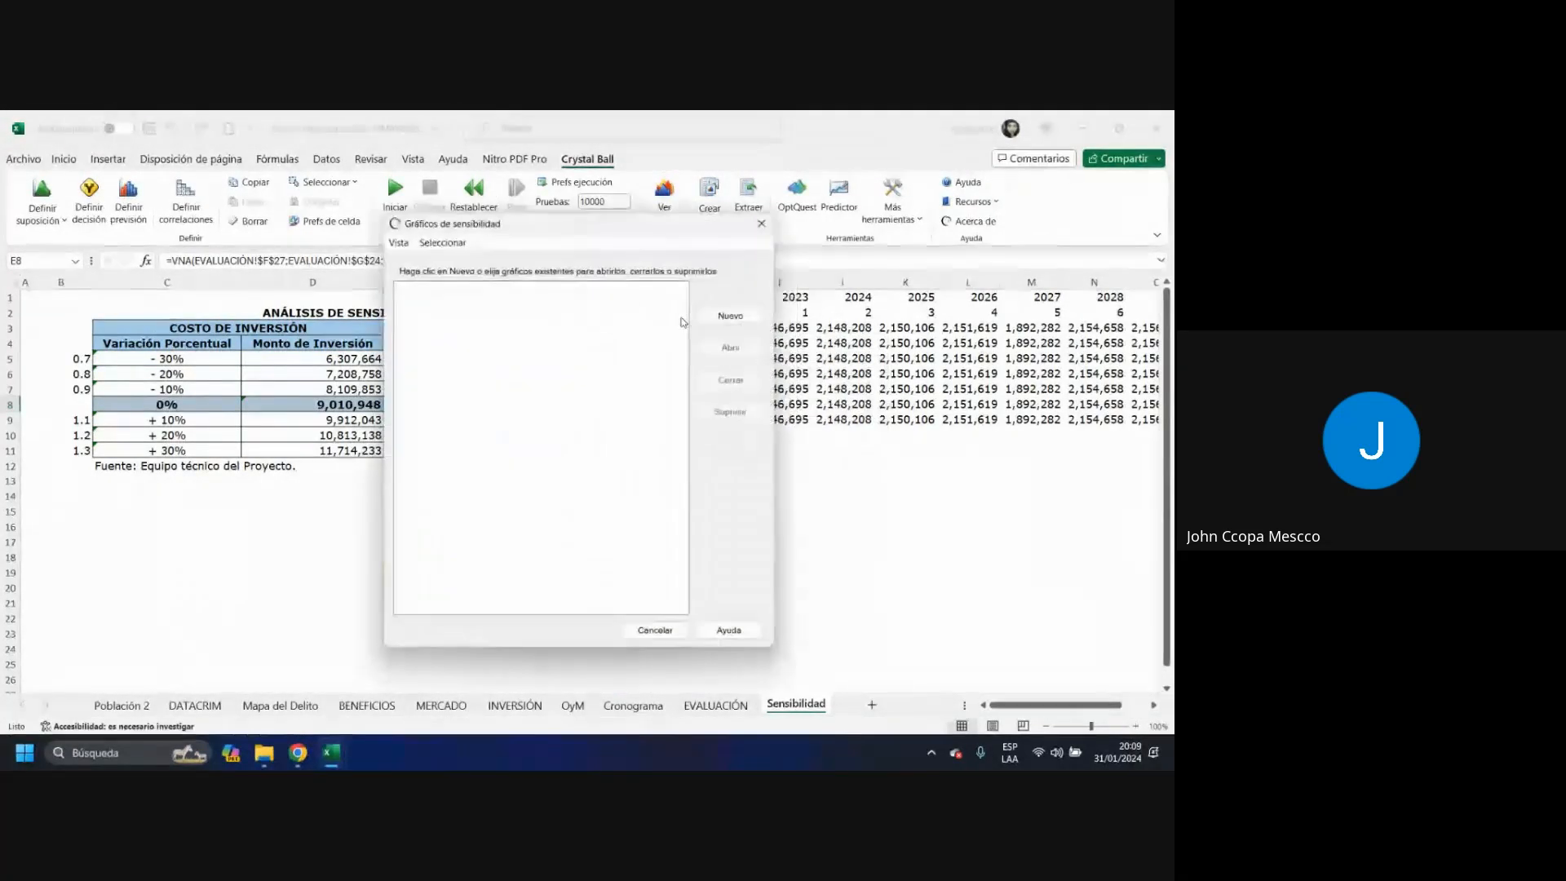
pyautogui.click(730, 315)
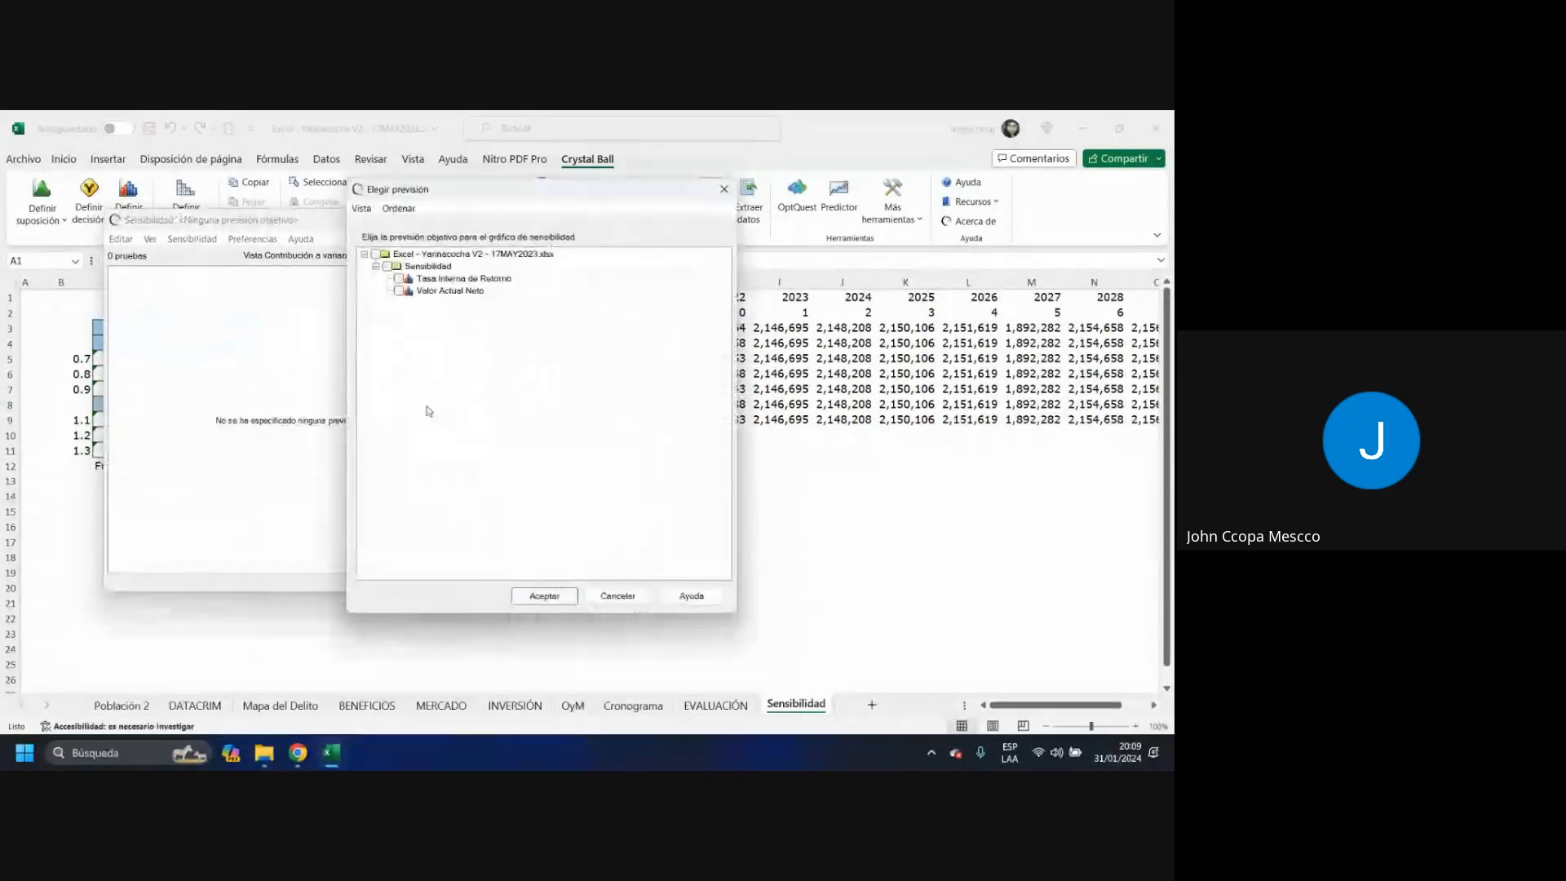
pyautogui.click(399, 278)
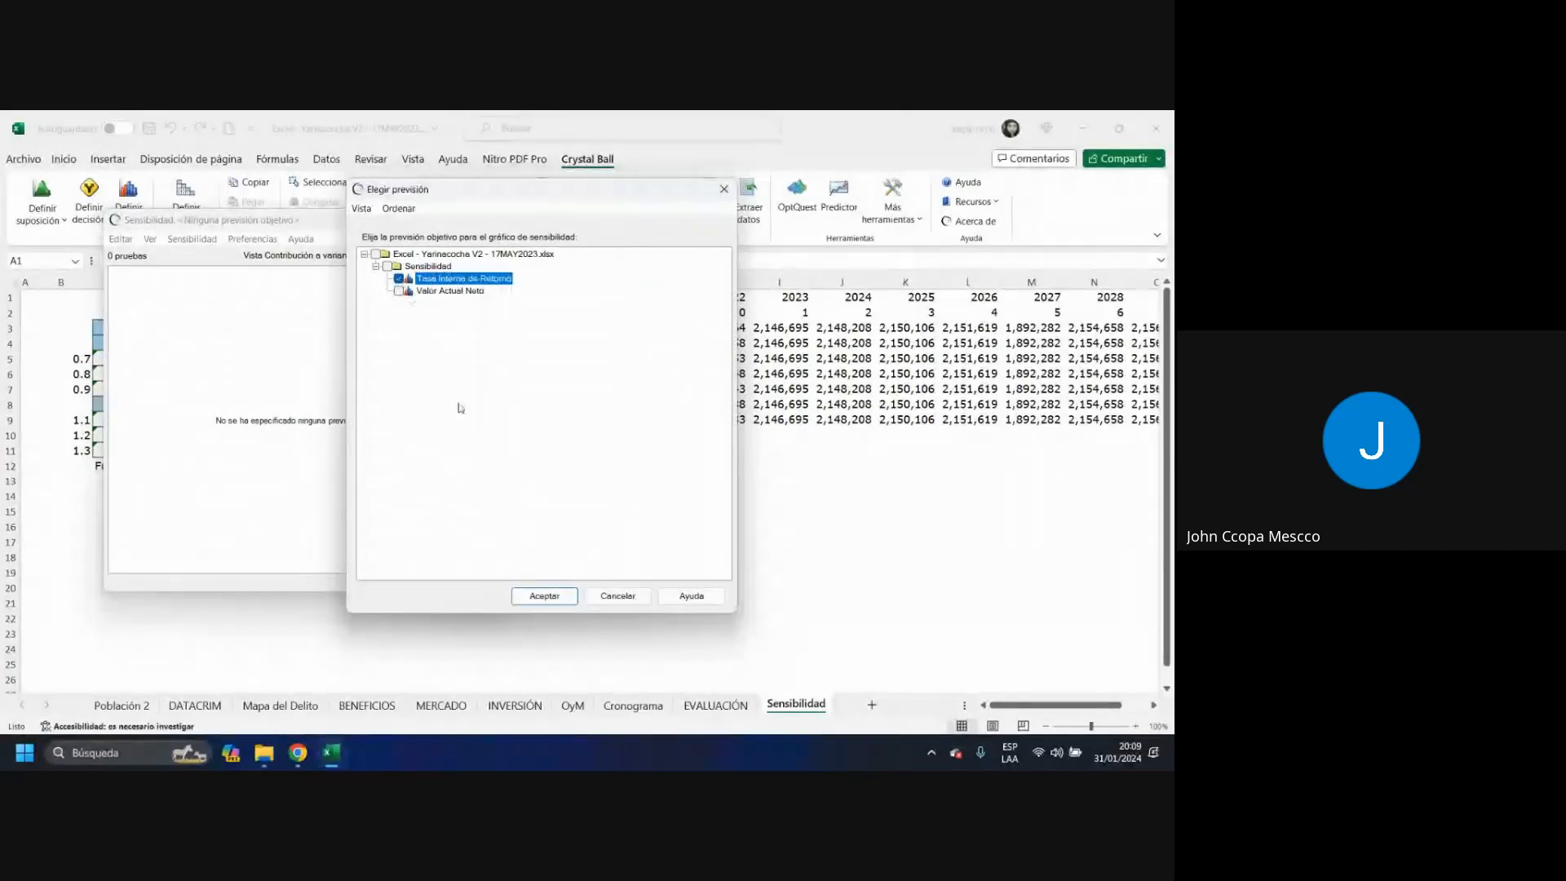
pyautogui.click(568, 596)
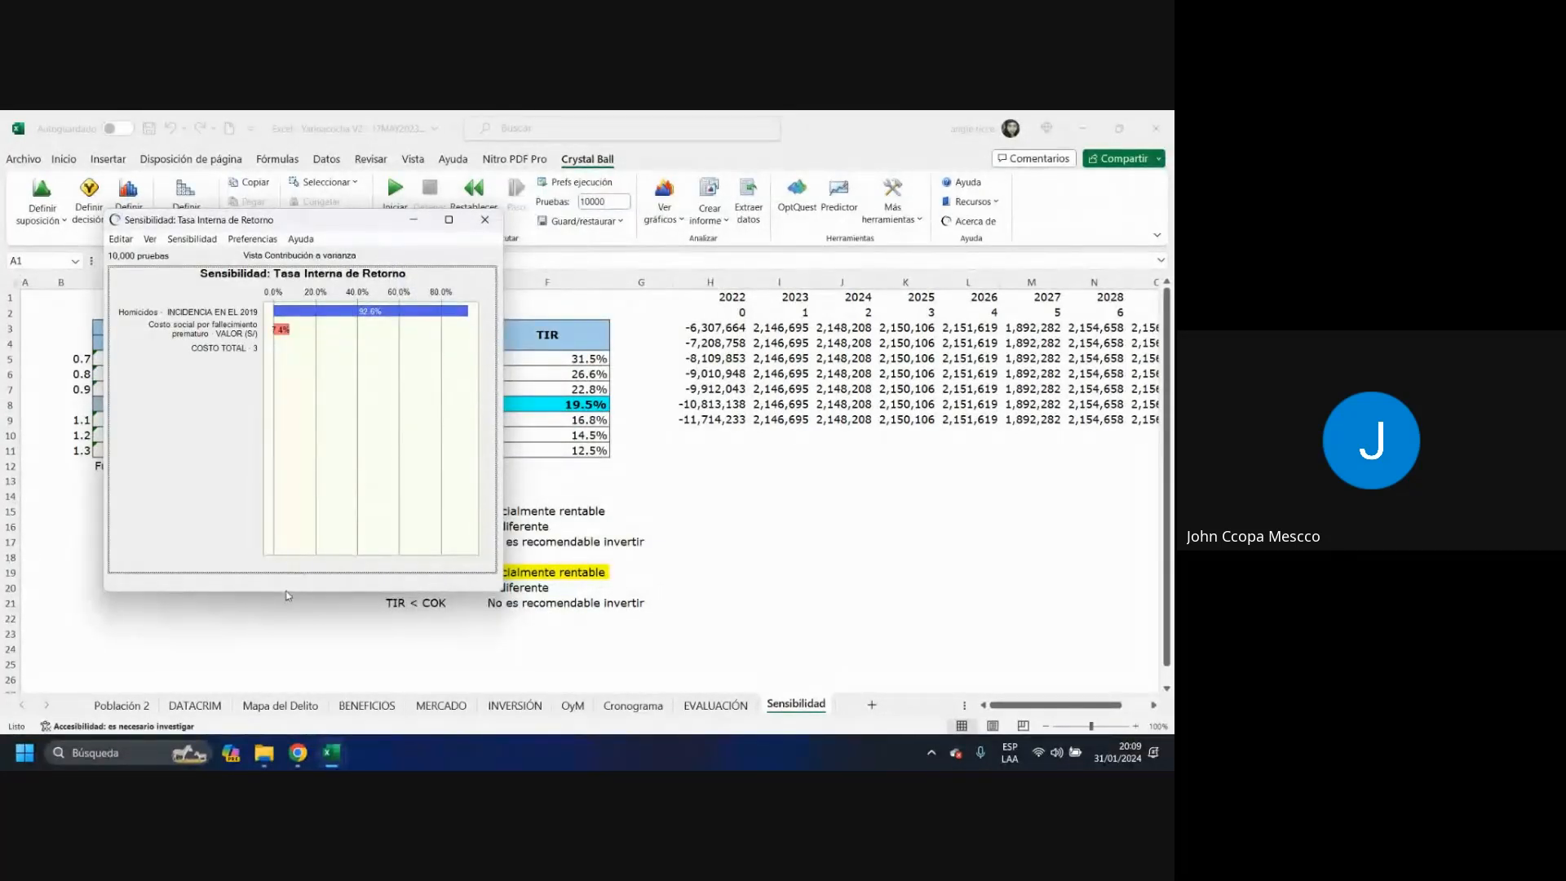
# - Enlarge the Tasa Interna de Retorno sensitivity chart to examine each assumption's contribution to variance, and close it
pyautogui.moveTo(285, 595); pyautogui.dragTo(286, 686)
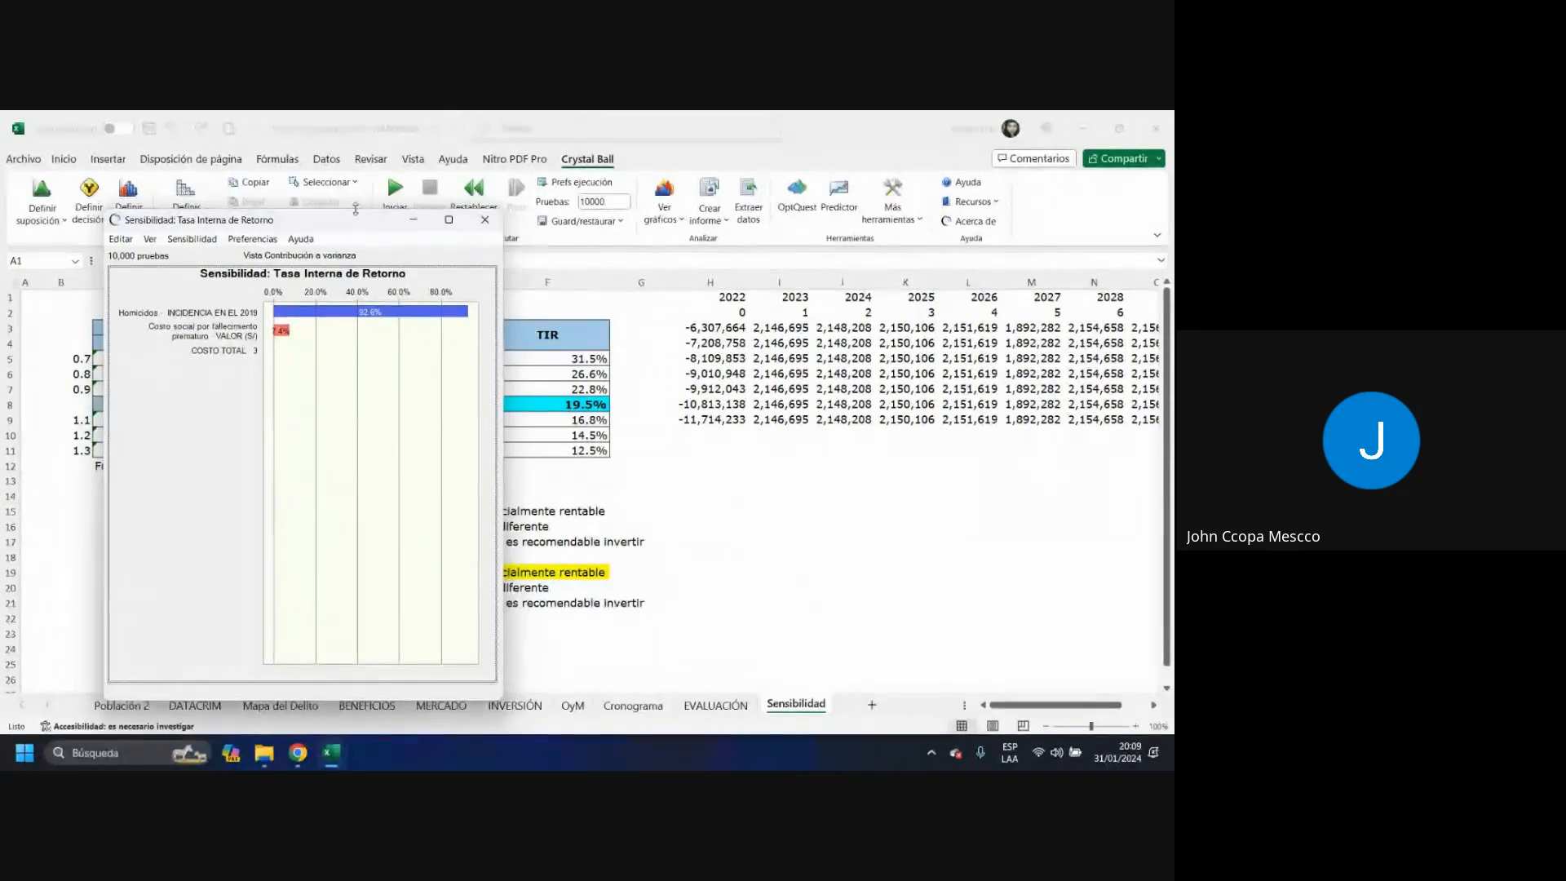
pyautogui.moveTo(356, 209); pyautogui.dragTo(356, 142)
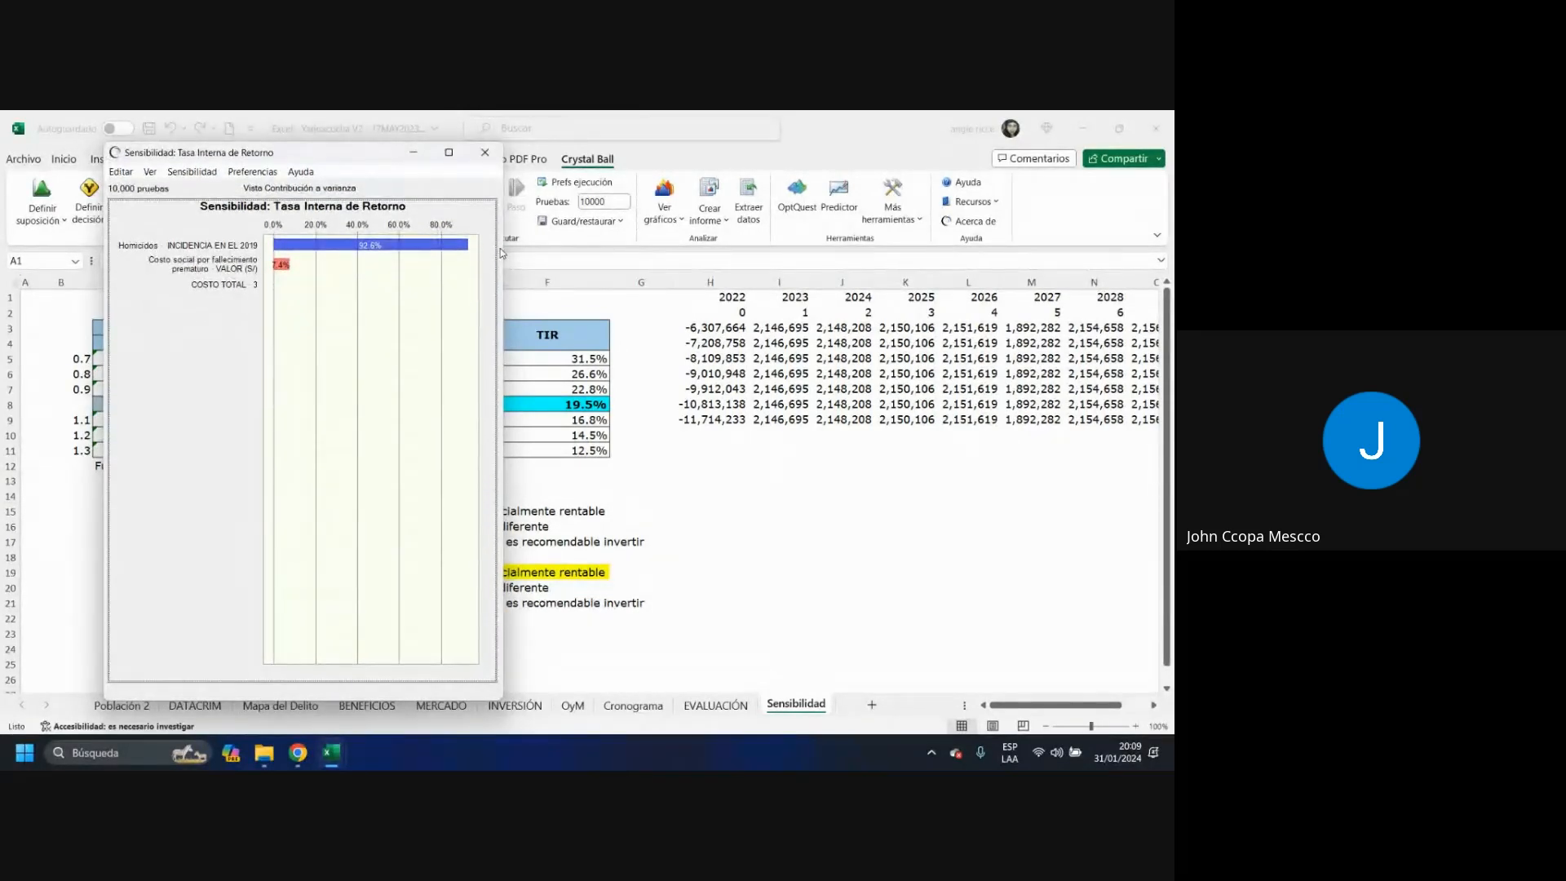
pyautogui.moveTo(506, 246); pyautogui.dragTo(799, 247)
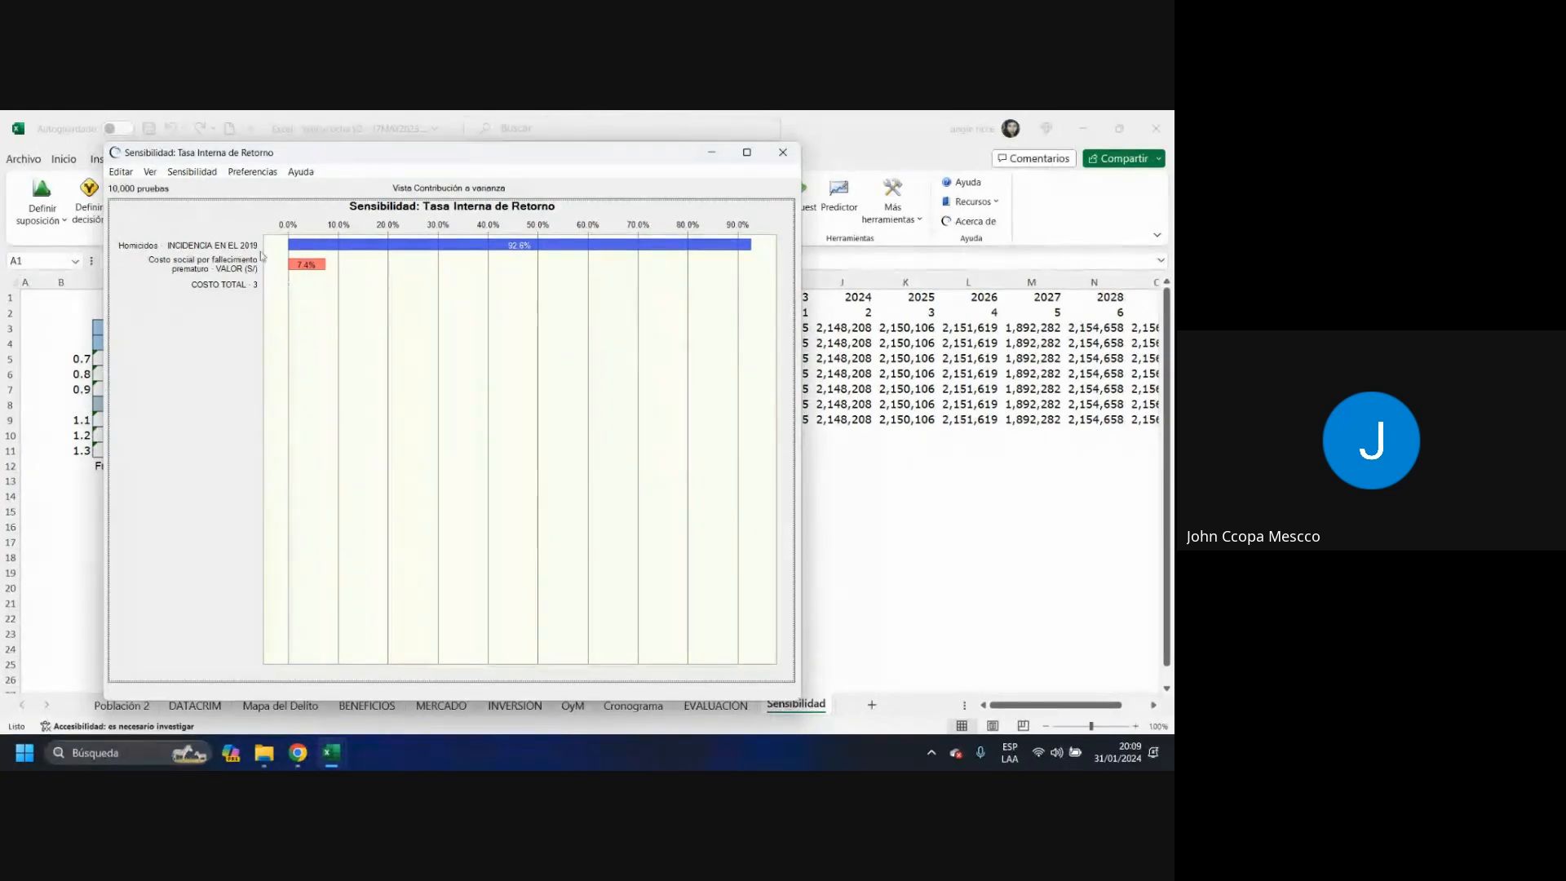
pyautogui.moveTo(319, 262)
pyautogui.click(783, 152)
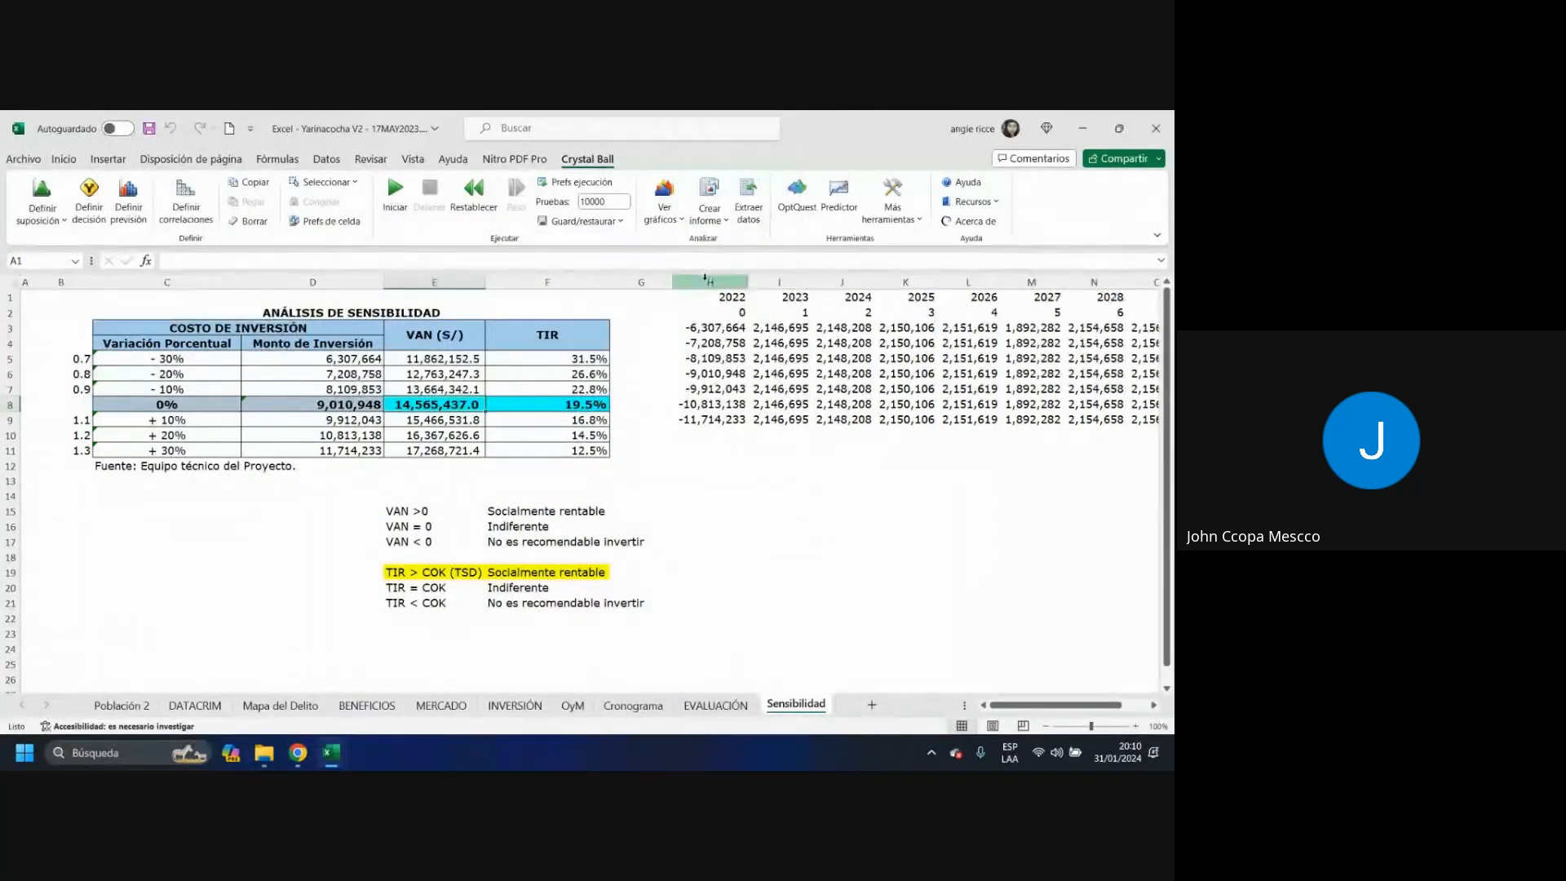
# - Create the complete Crystal Ball report and review its forecasts, assumptions and sensitivity chart before returning to the Sensibilidad sheet
pyautogui.click(707, 222)
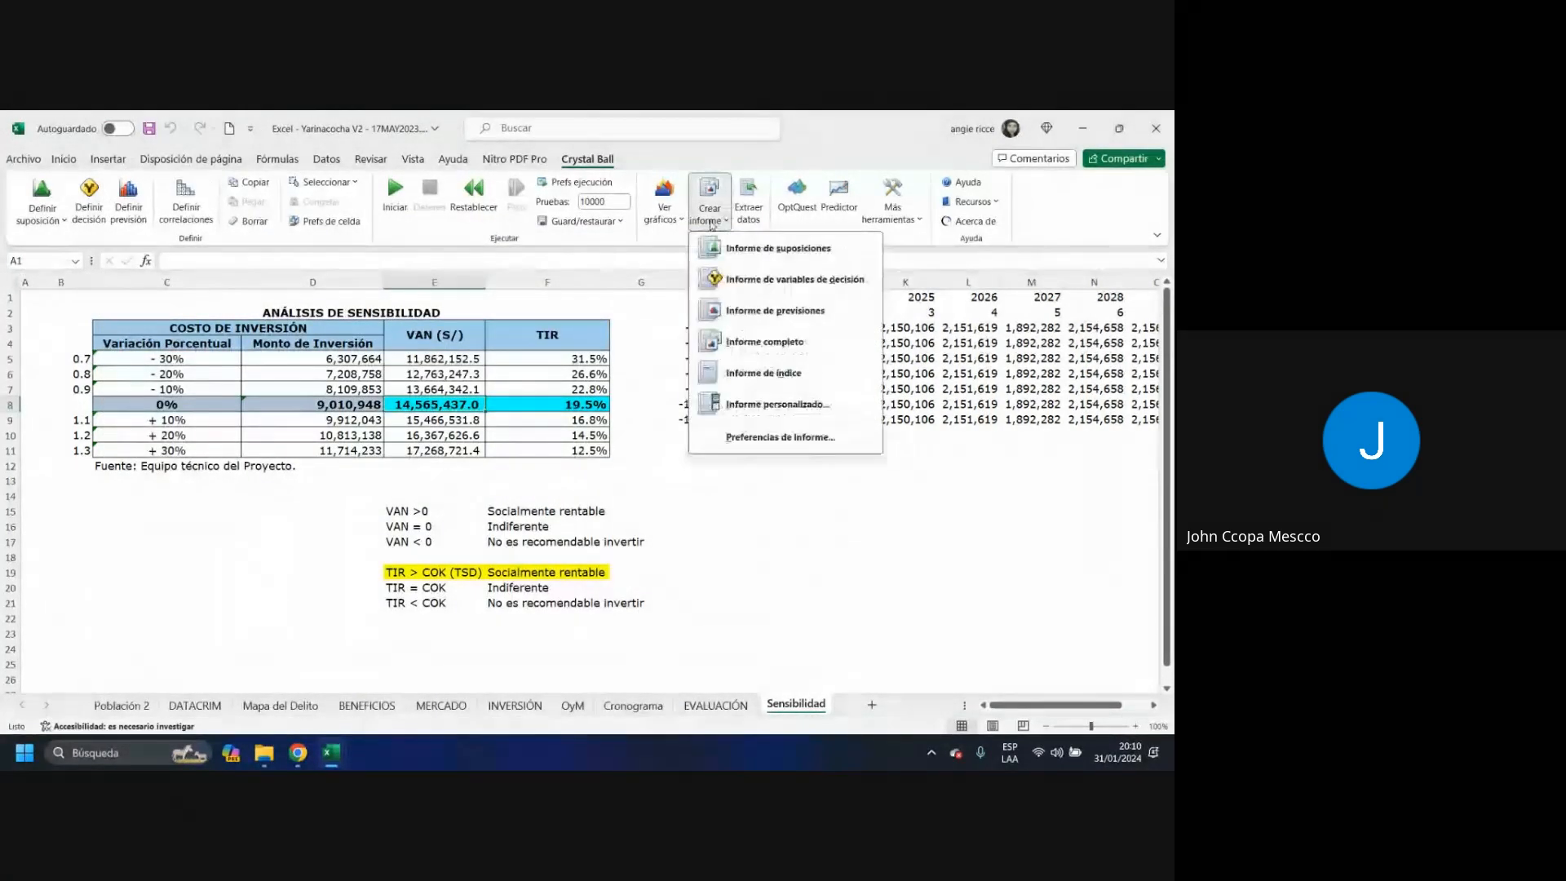
pyautogui.click(742, 343)
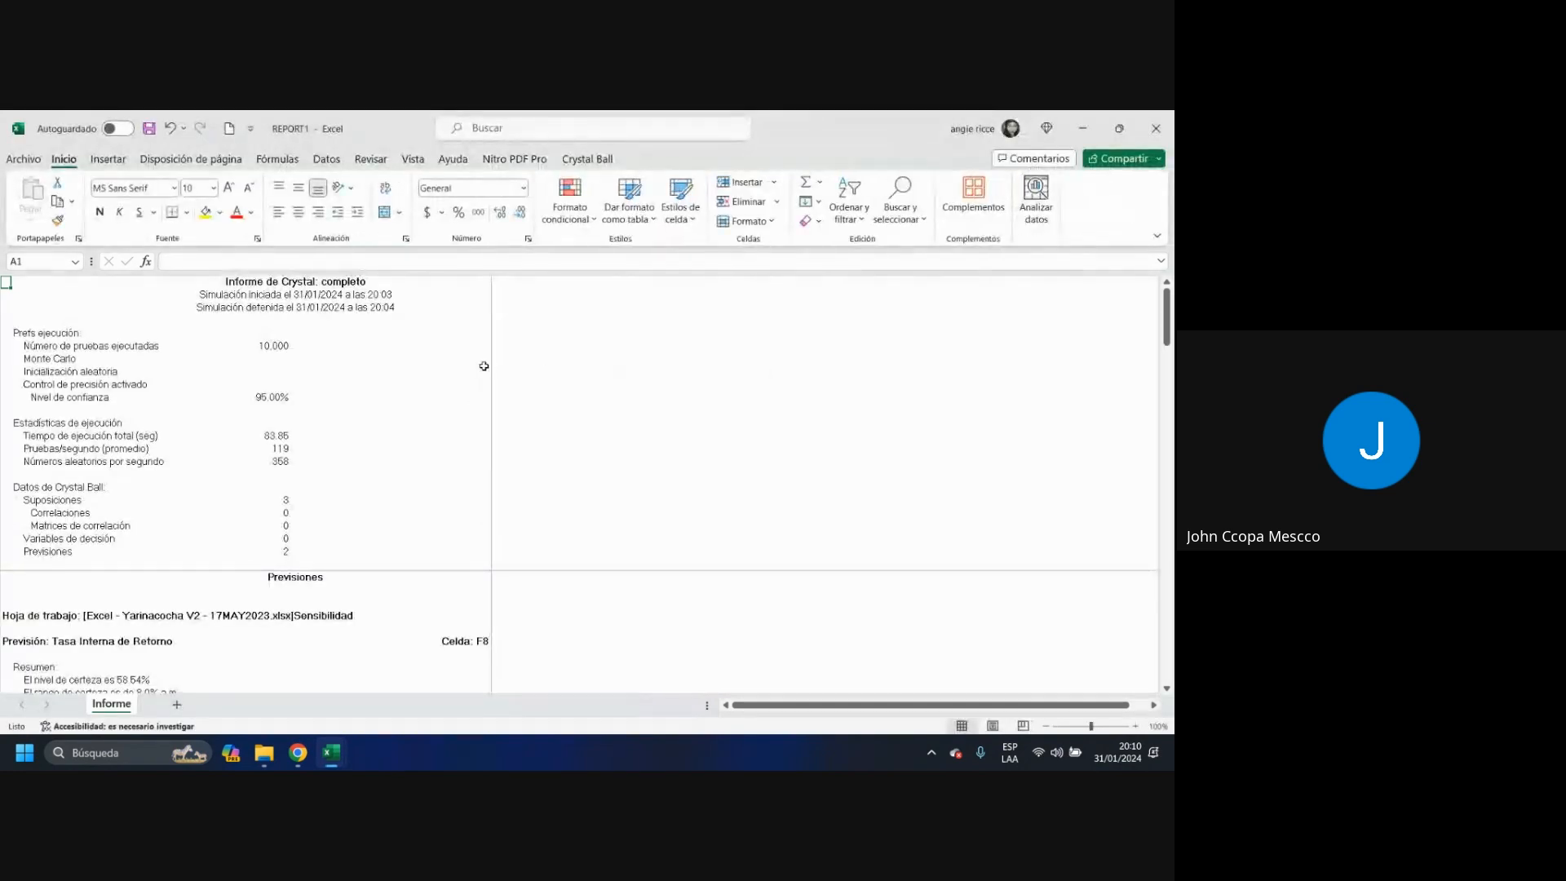
pyautogui.scroll(-20, 317, 382)
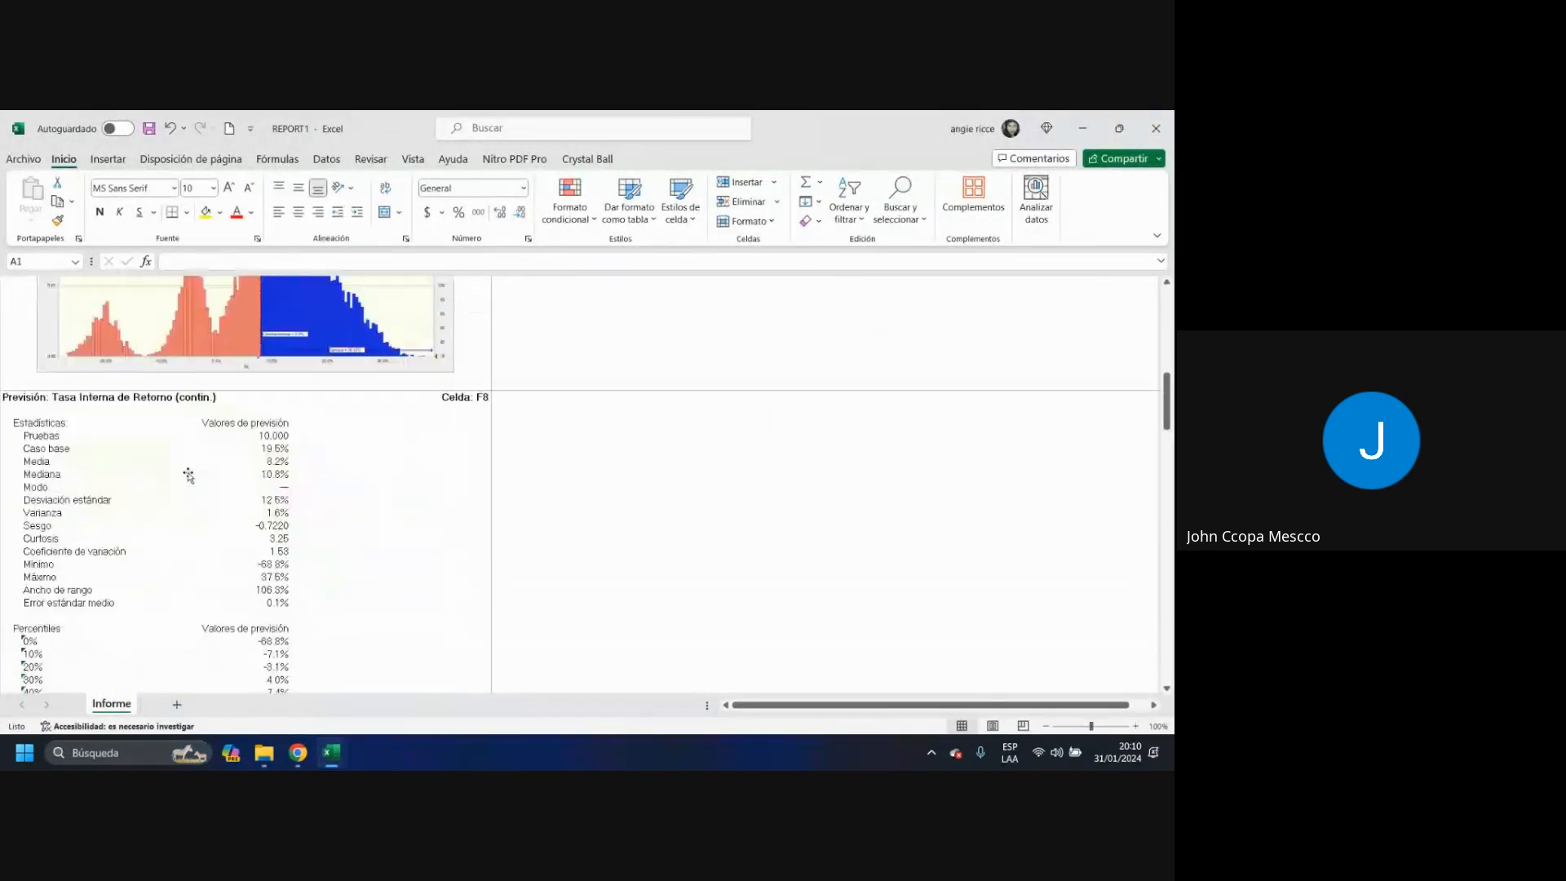
pyautogui.scroll(-20, 187, 469)
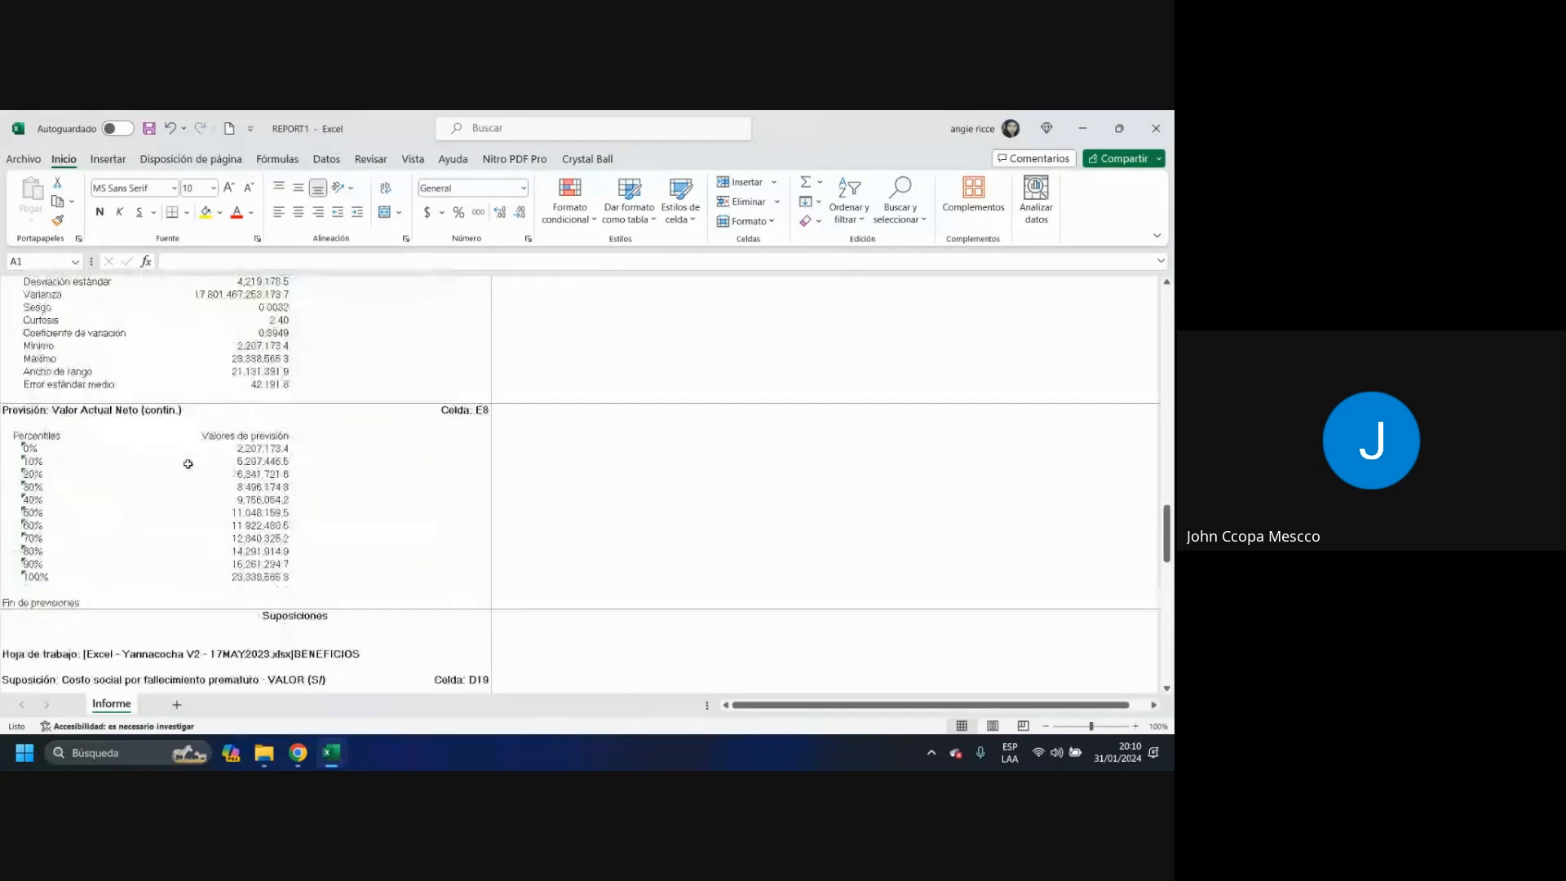
pyautogui.scroll(-20, 188, 463)
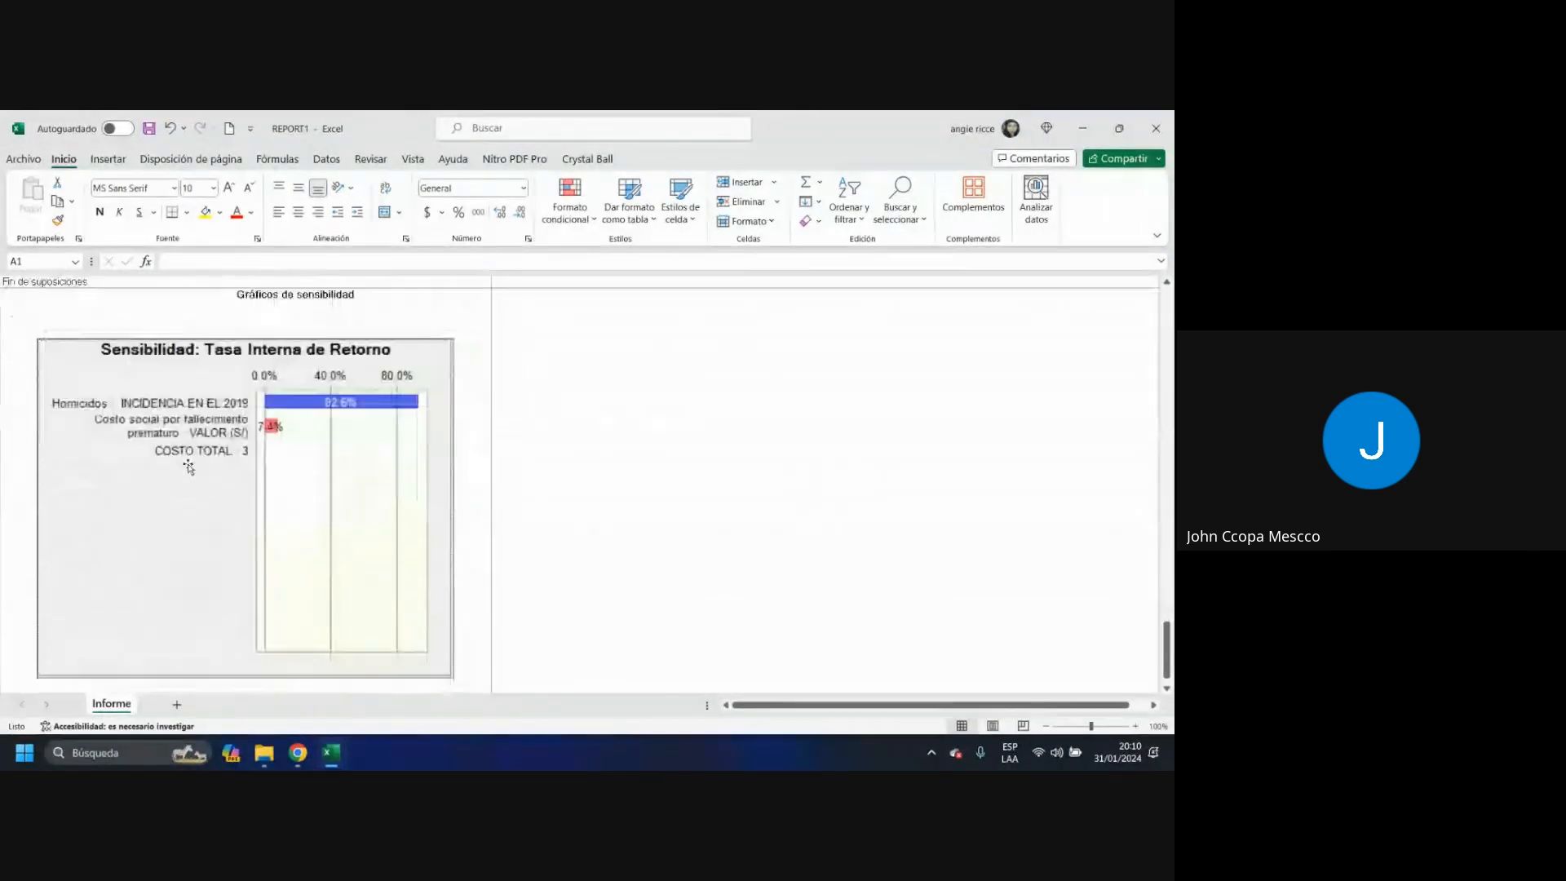
pyautogui.scroll(-5, 188, 466)
pyautogui.scroll(20, 187, 466)
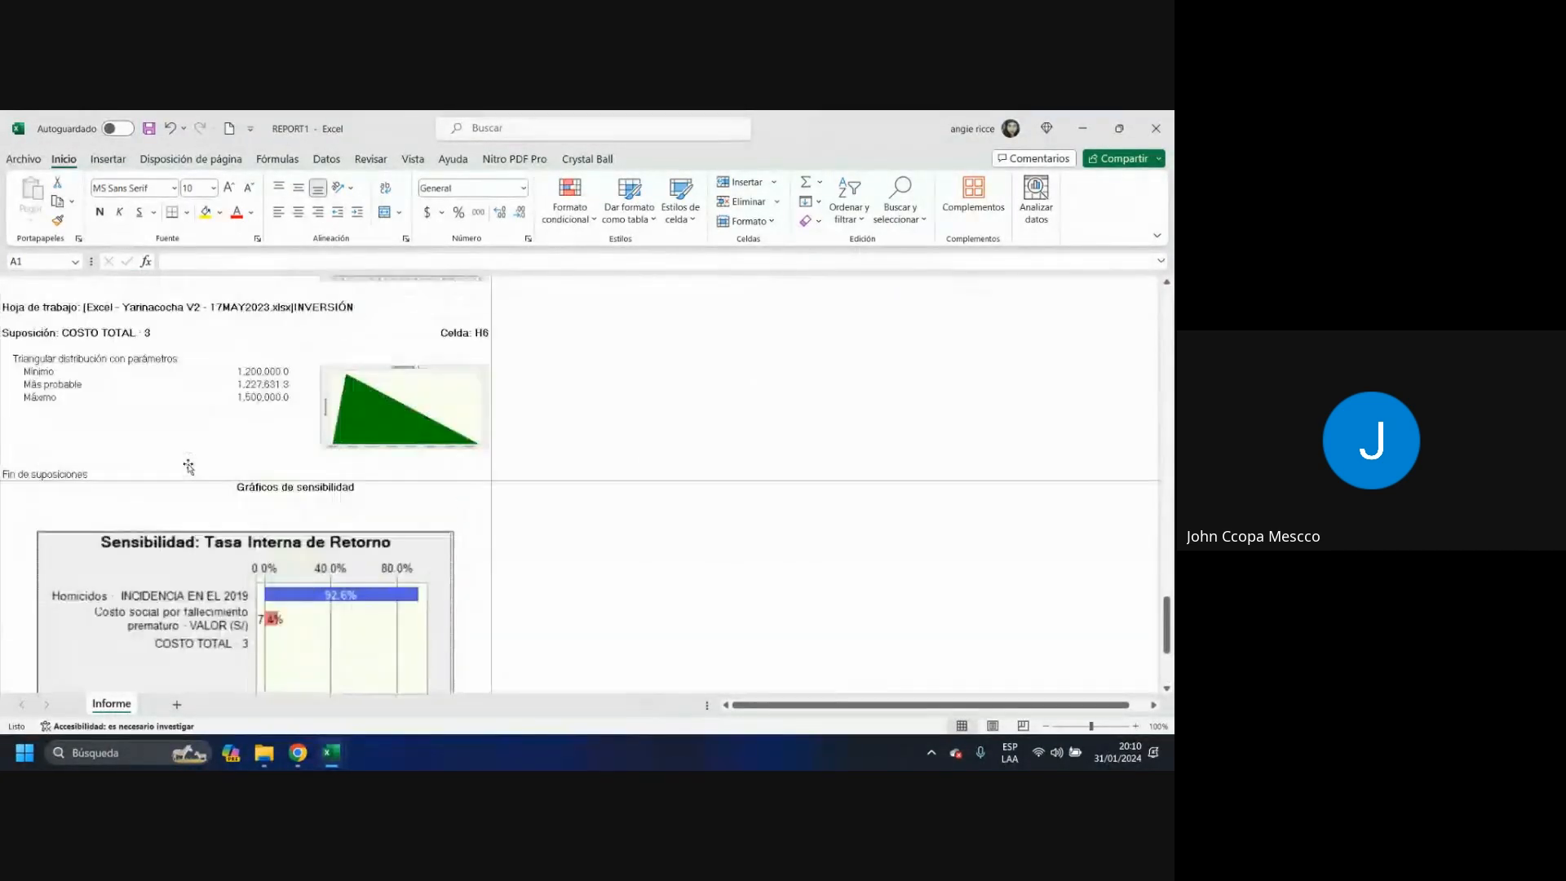
pyautogui.scroll(15, 187, 467)
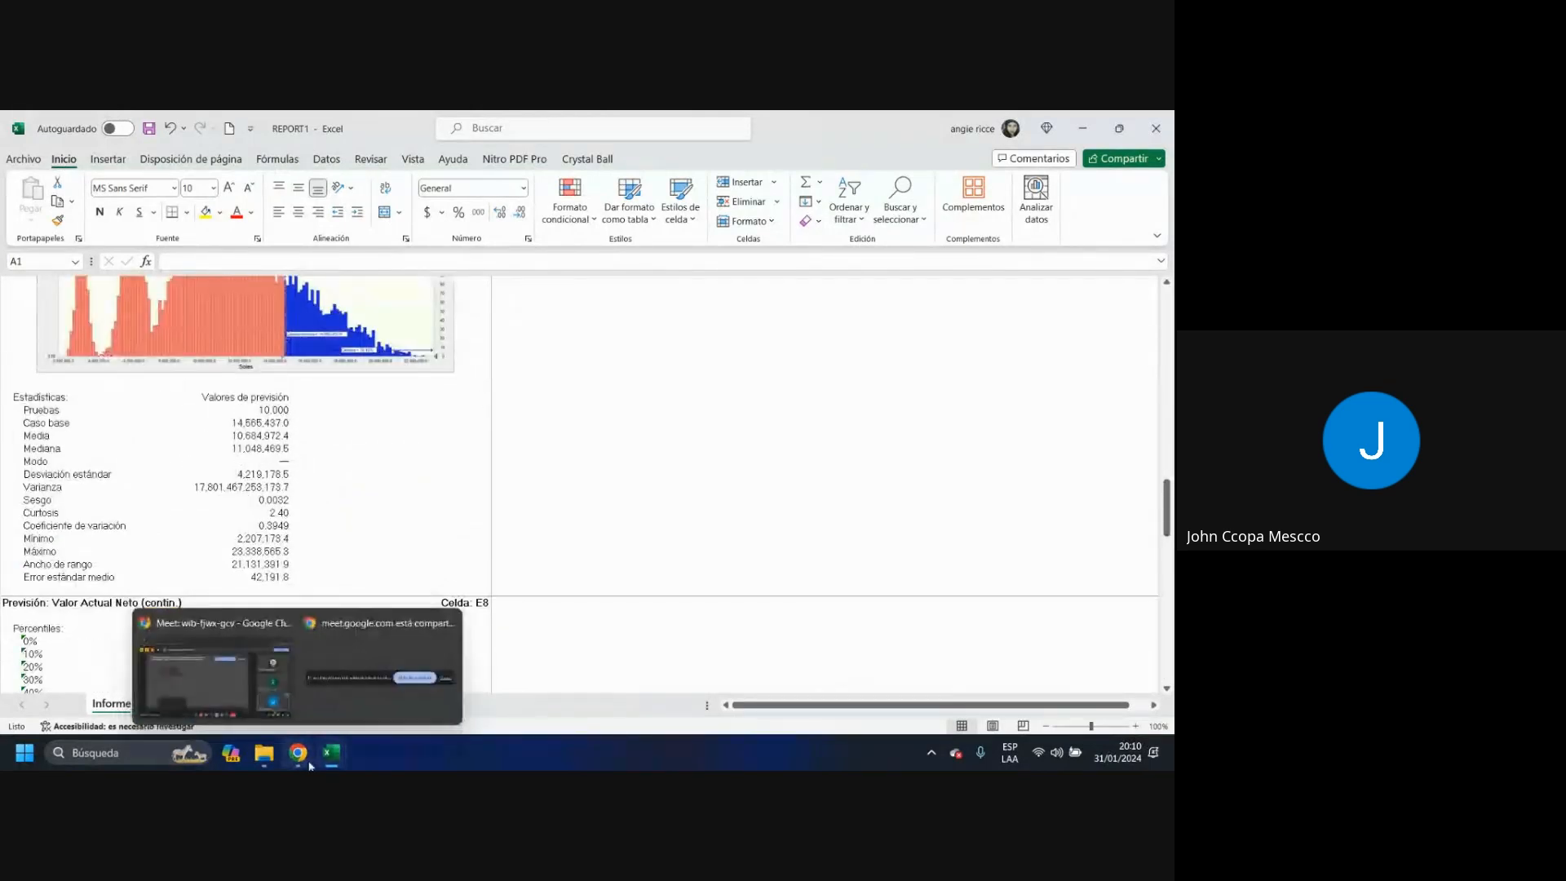
pyautogui.moveTo(335, 756)
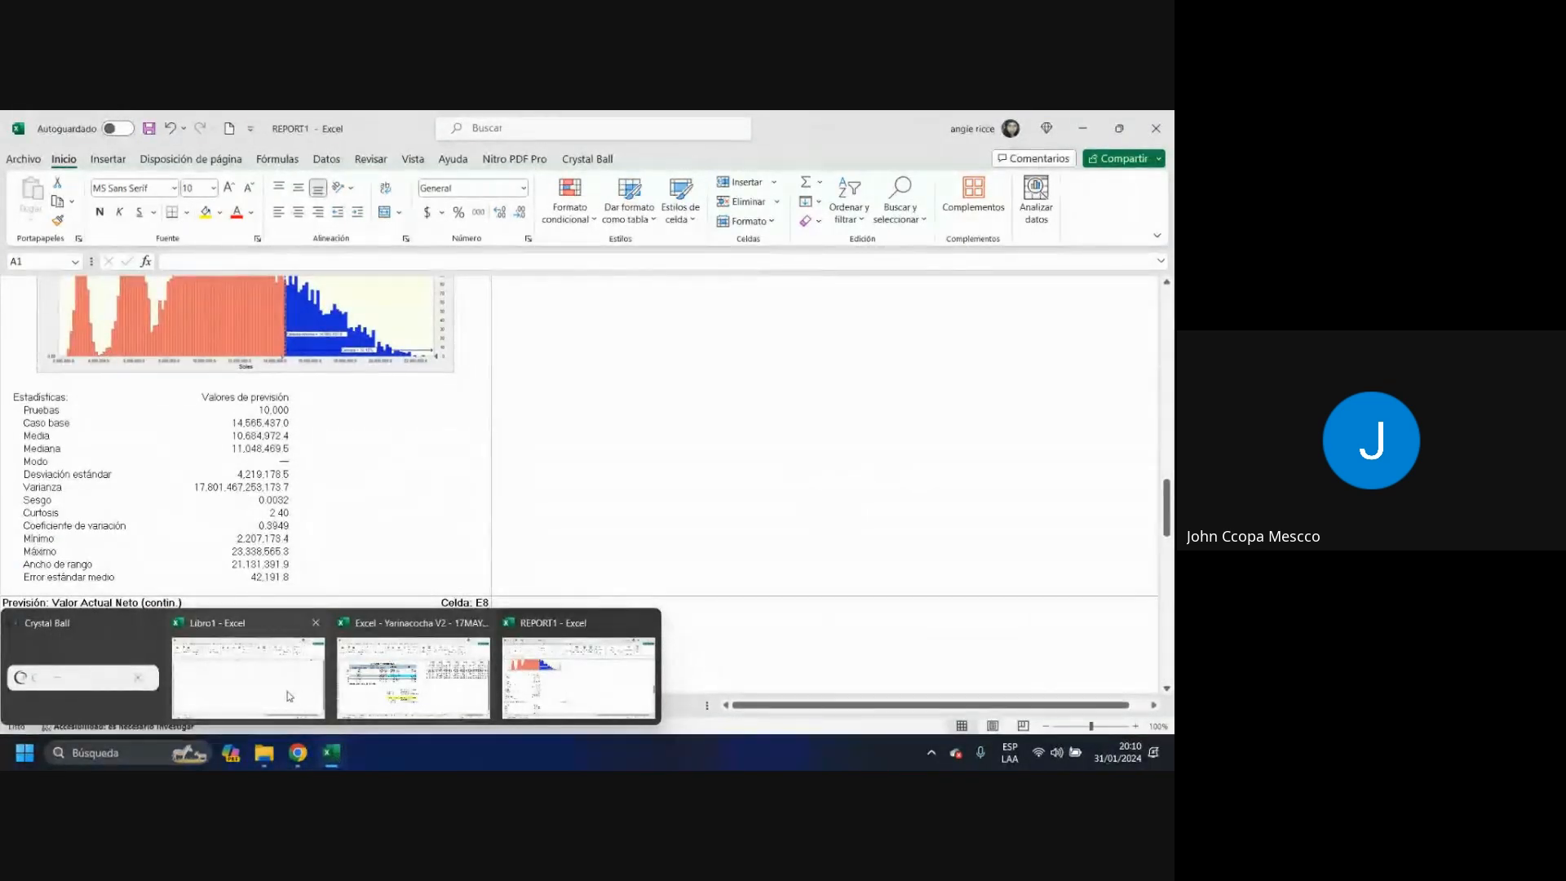
pyautogui.click(403, 695)
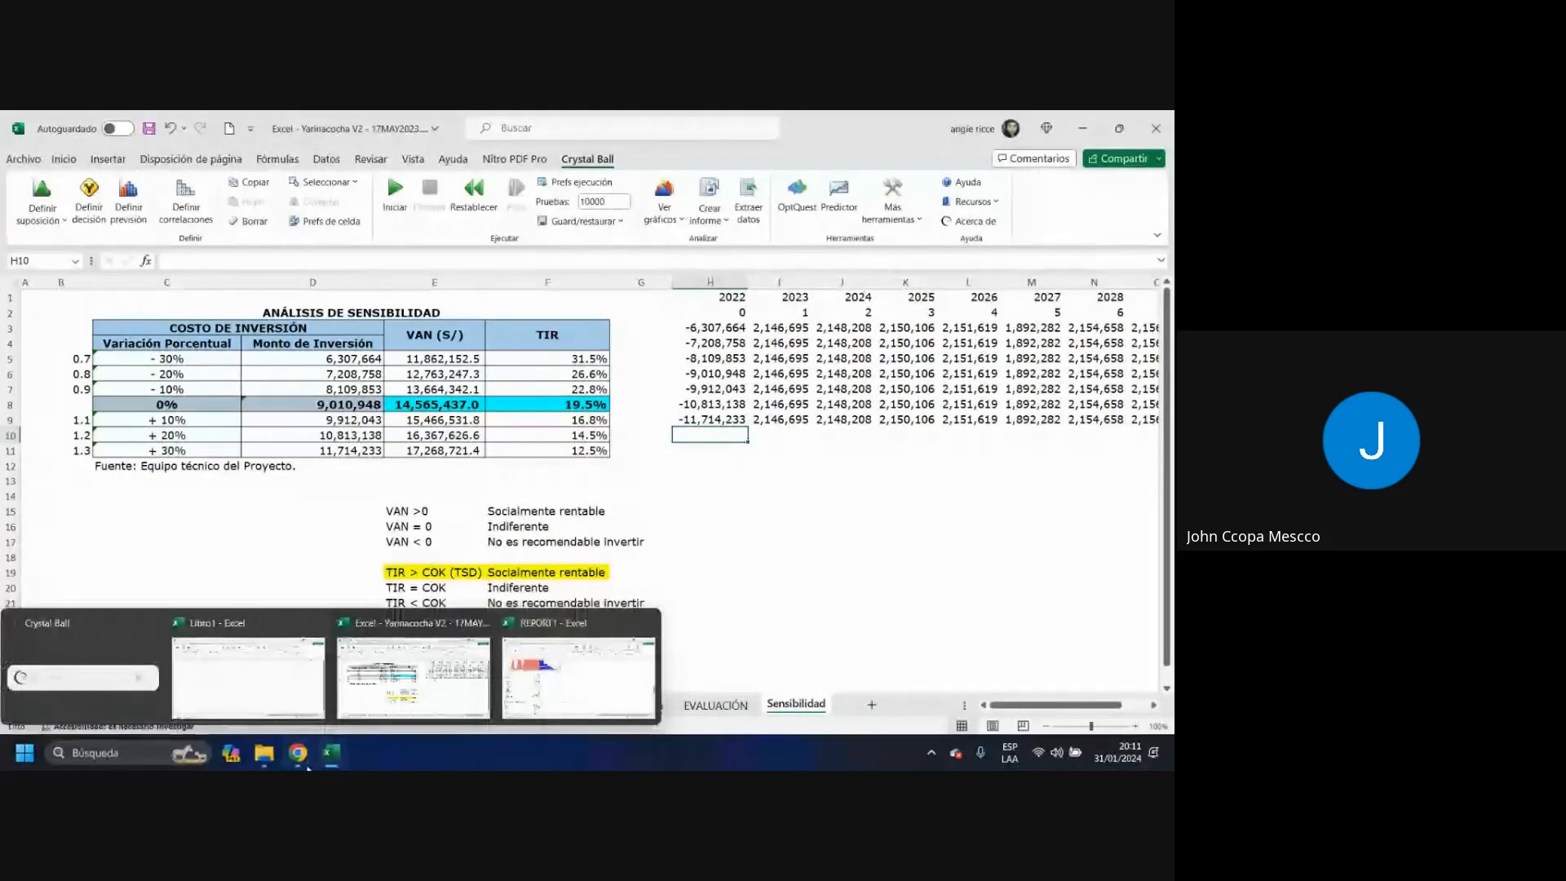
# - Switch to the Google Meet call, mute the microphone and stop presenting the screen
pyautogui.click(377, 673)
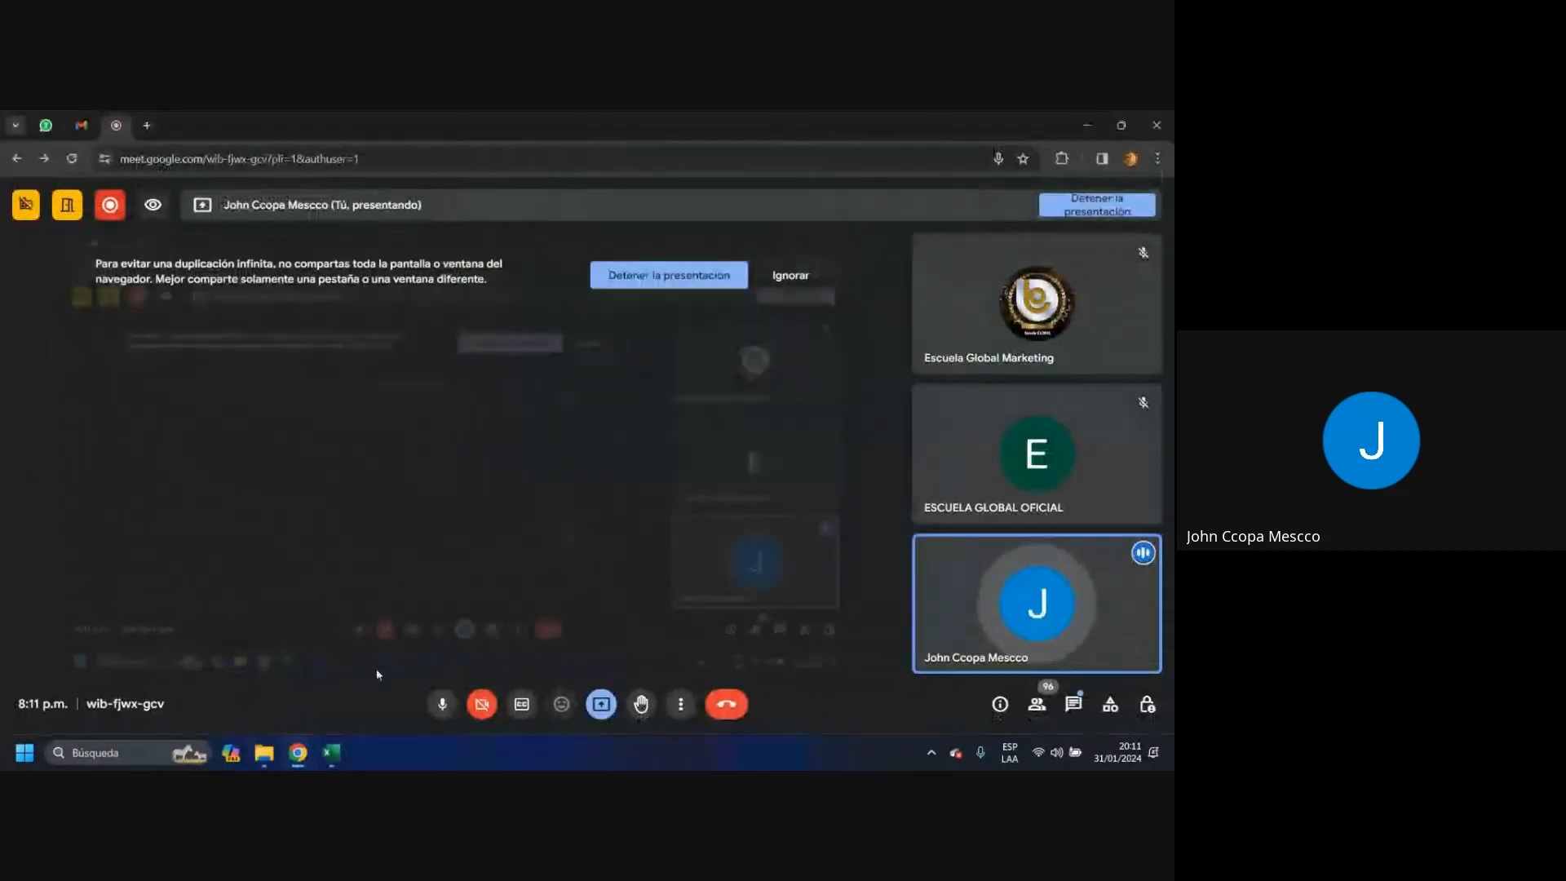
pyautogui.click(442, 706)
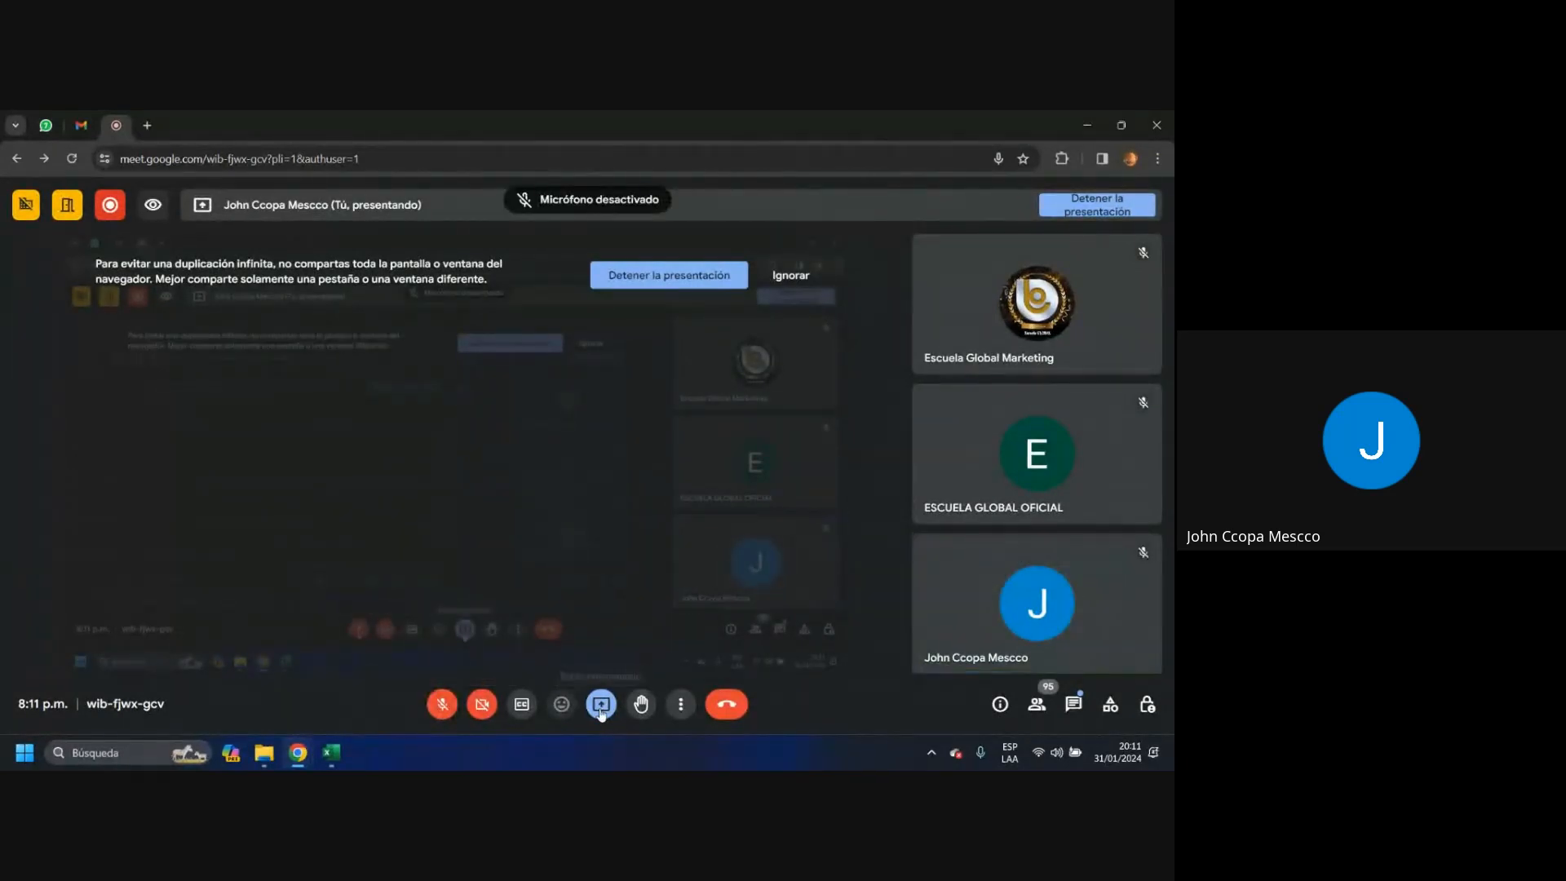
pyautogui.click(601, 712)
pyautogui.click(646, 659)
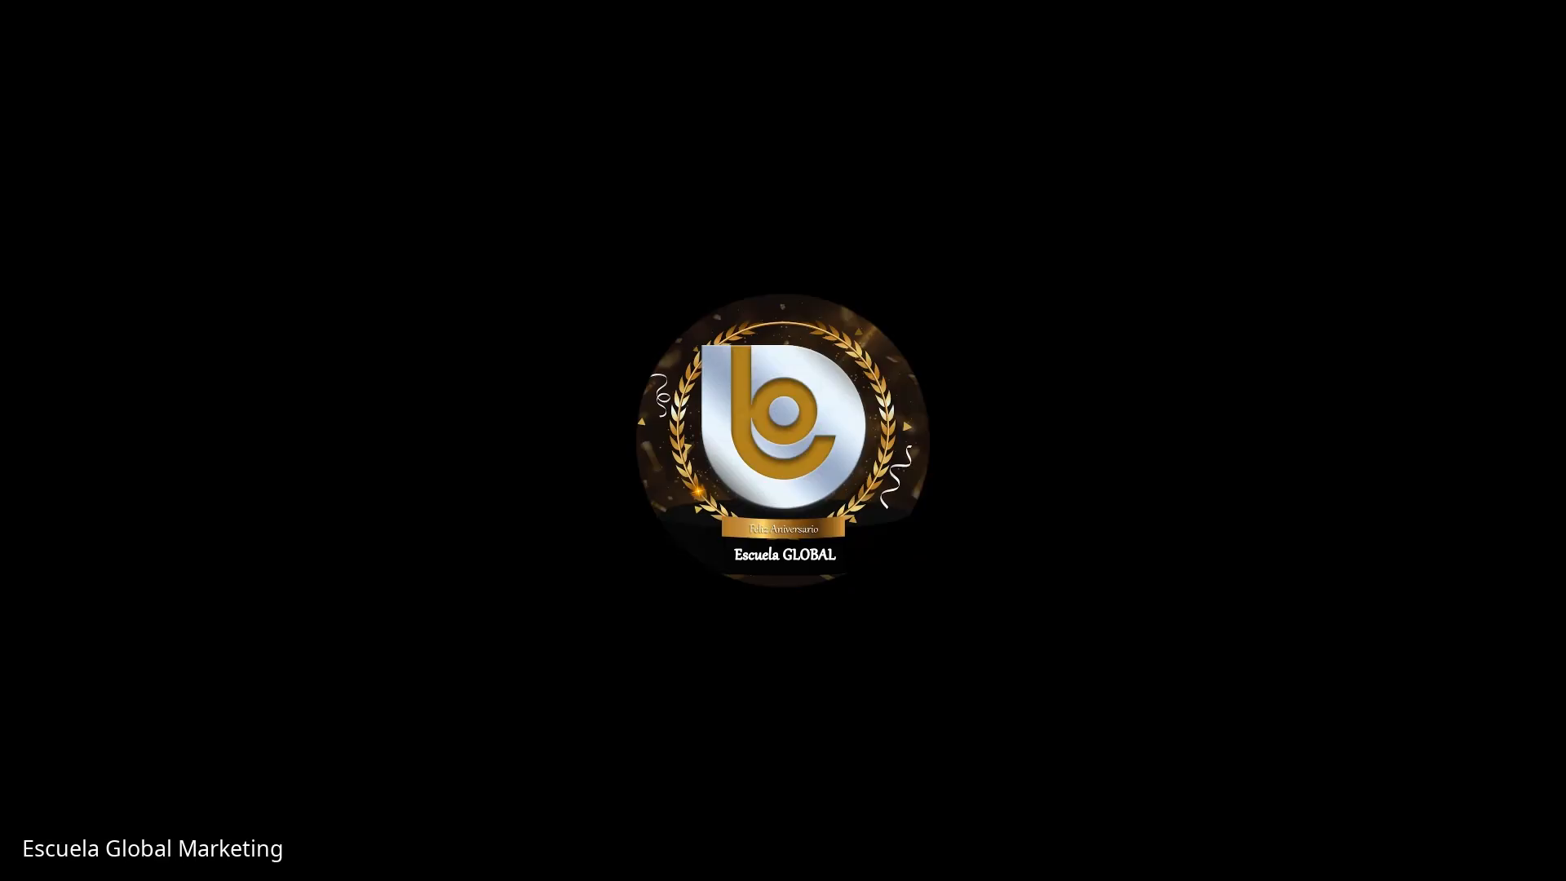